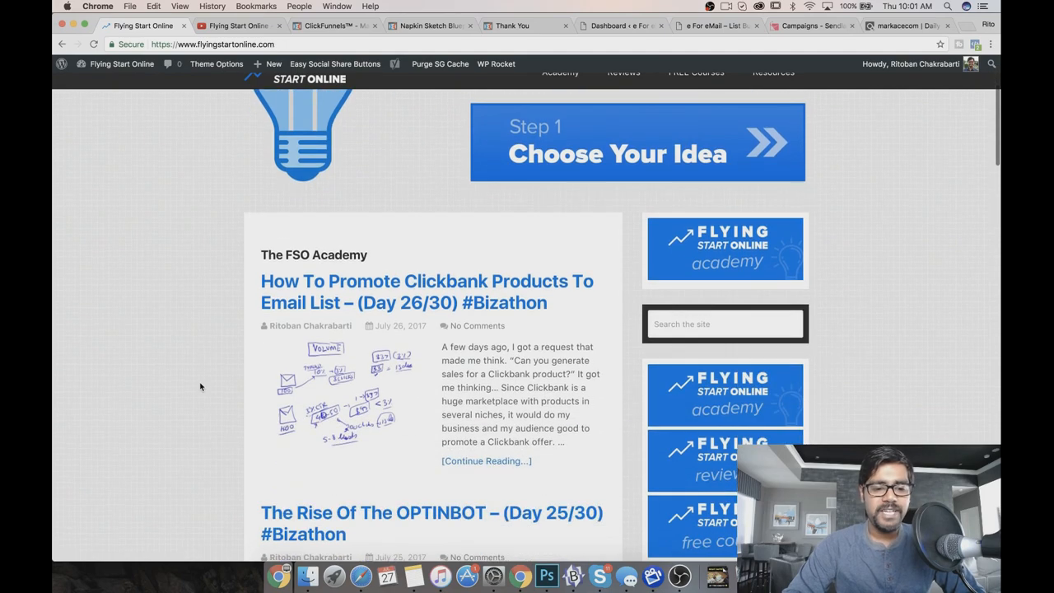
# Open the blog post "How To Promote Clickbank Products To Email List" and skim its video, traffic volume sketch and text.
pyautogui.click(401, 301)
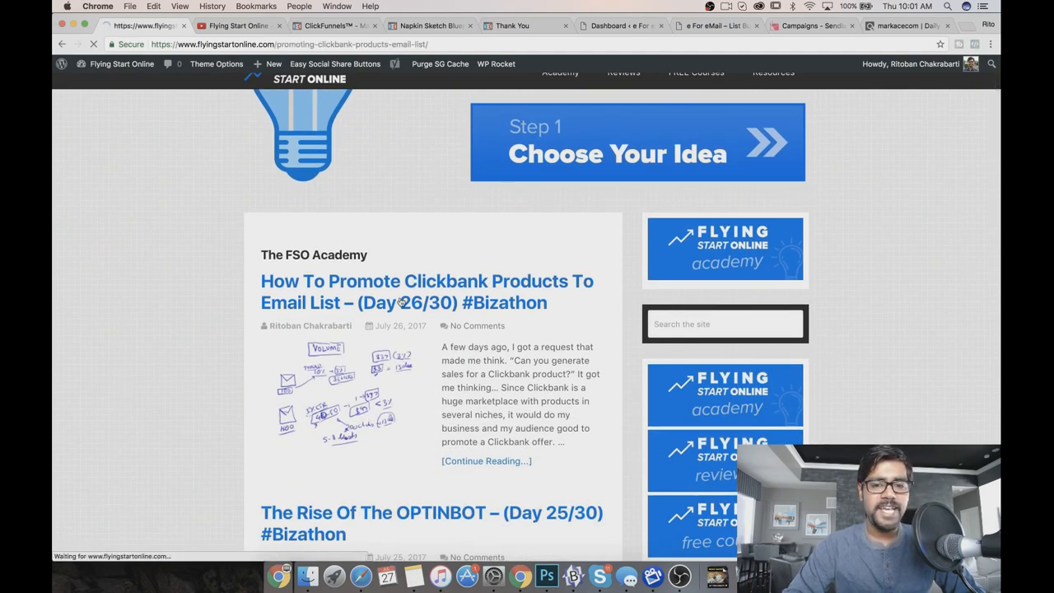
pyautogui.scroll(-10, 401, 301)
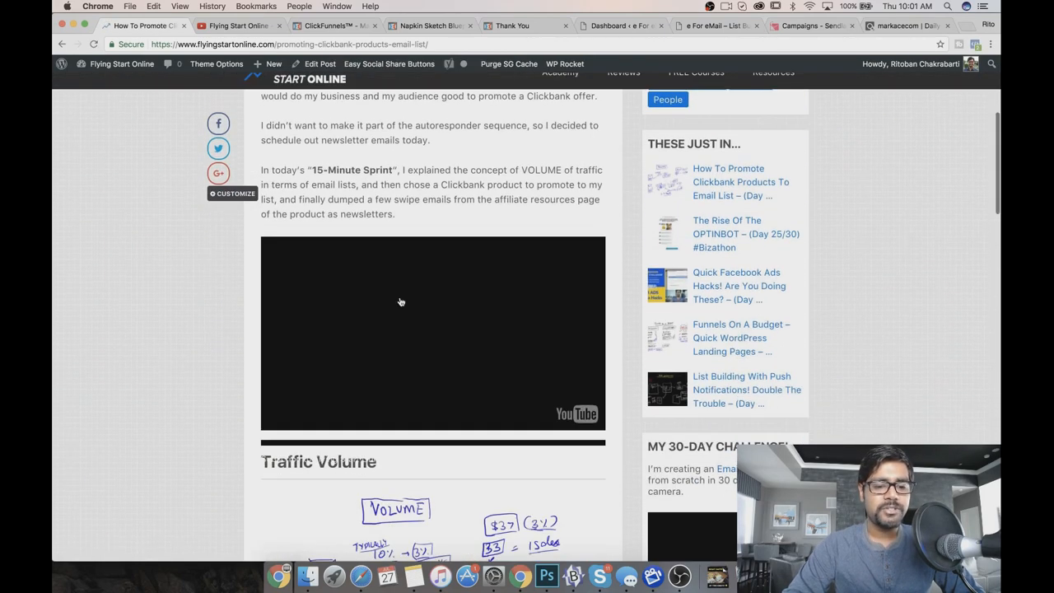
pyautogui.scroll(-9, 473, 294)
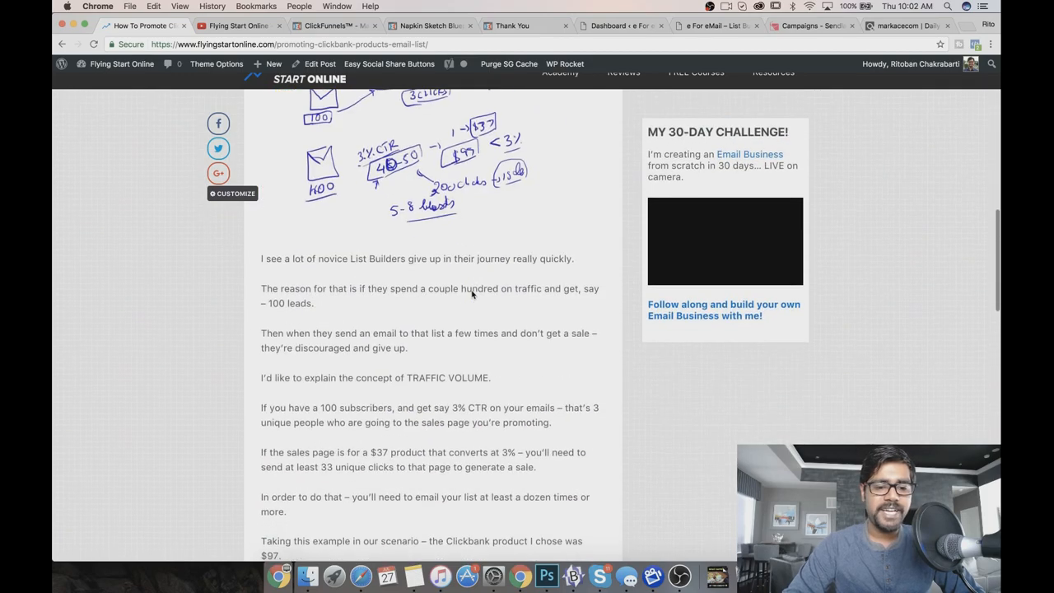
pyautogui.scroll(-3, 472, 294)
pyautogui.scroll(20, 473, 294)
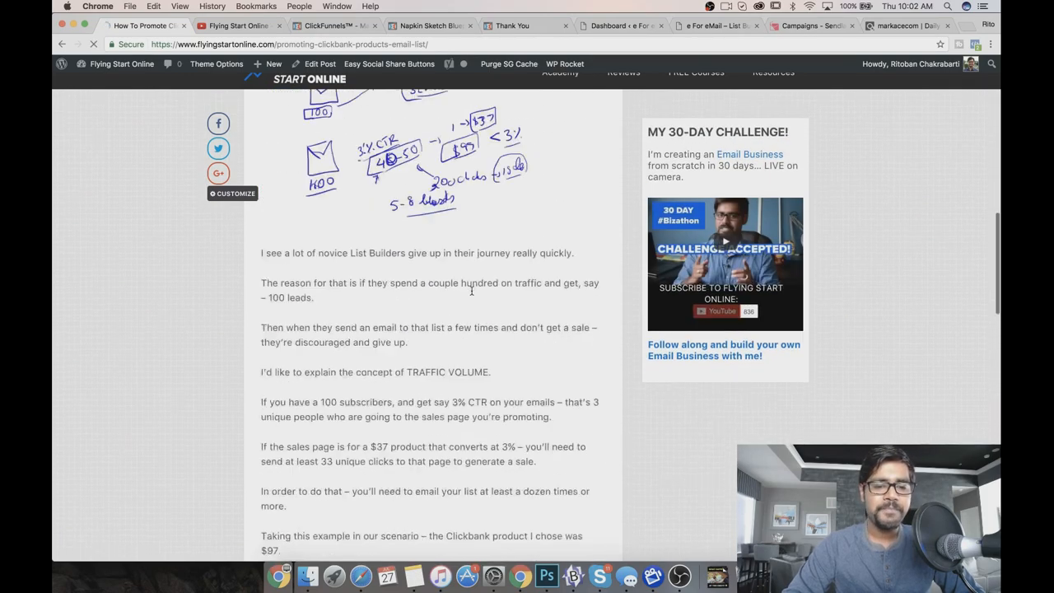
pyautogui.scroll(-6, 473, 294)
pyautogui.scroll(-2, 473, 294)
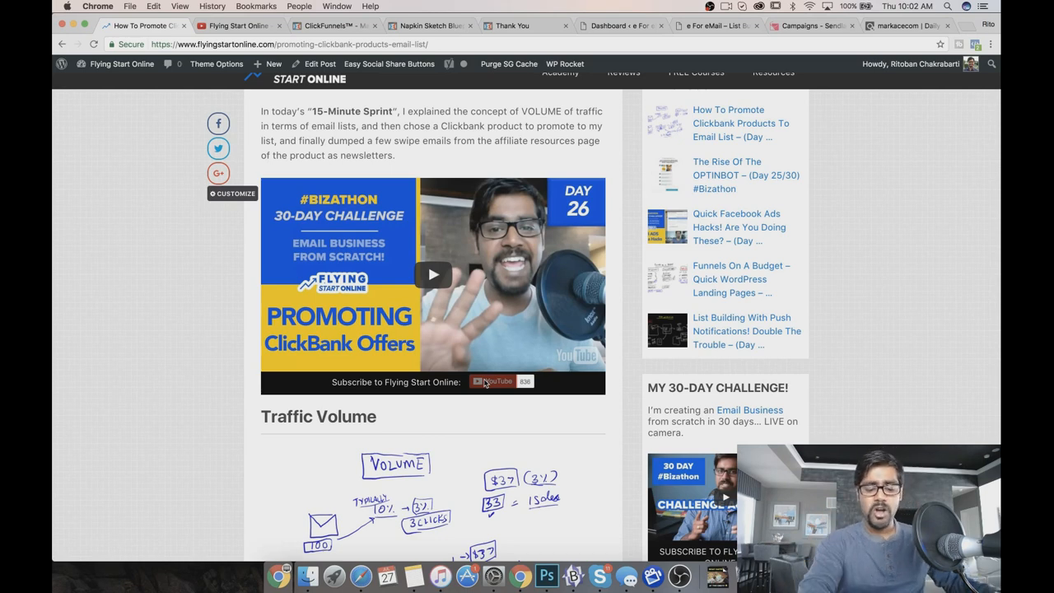
# Search Google for "countdown timer" in a new browser tab.
pyautogui.press('super+t')
pyautogui.write('cout')
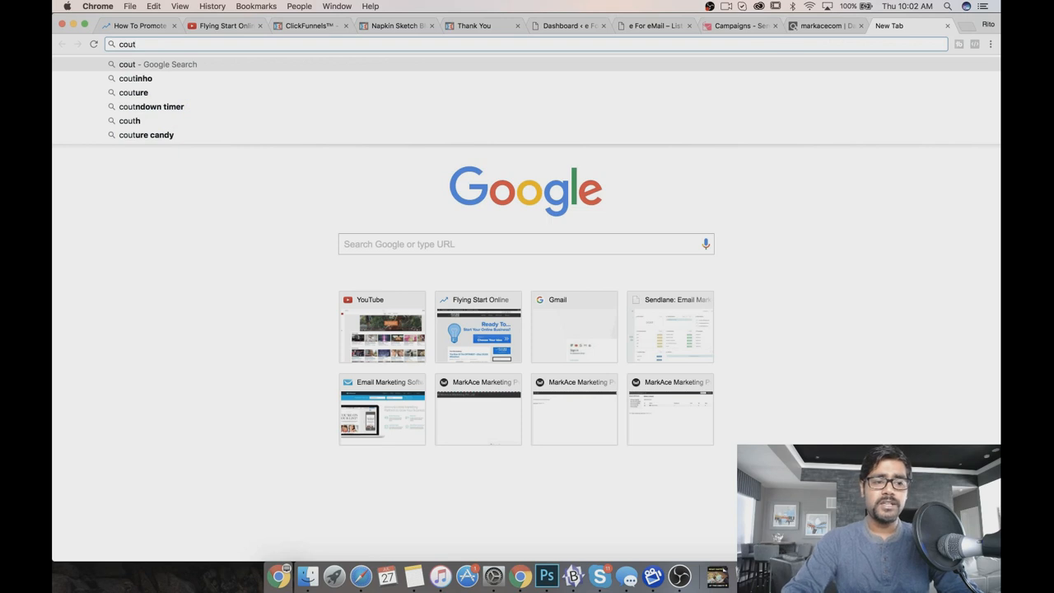
pyautogui.press('BackSpace')
pyautogui.write('ntd')
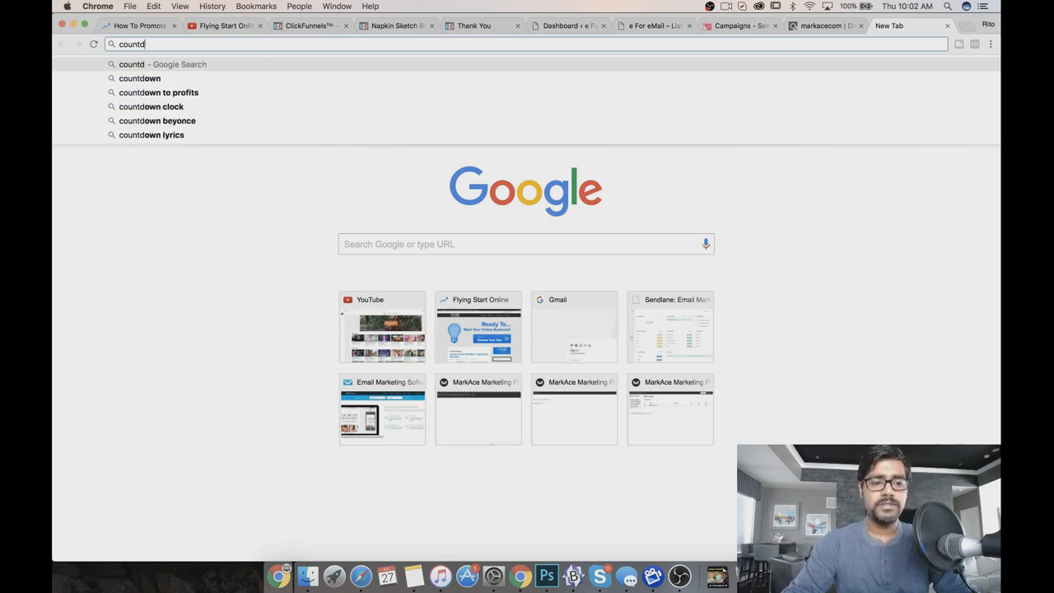
pyautogui.write('ow')
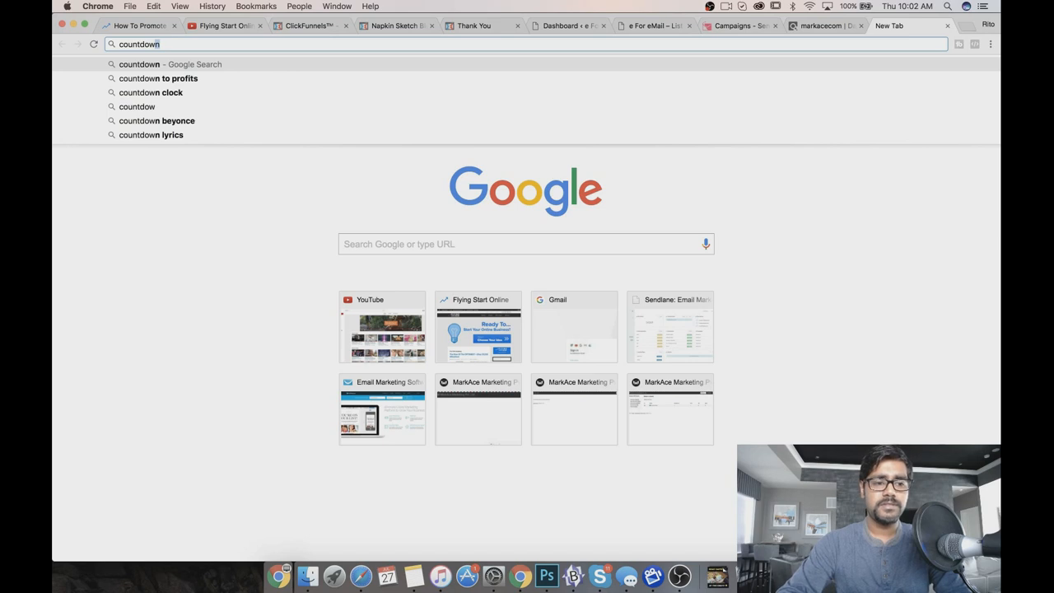
pyautogui.write('n timer')
pyautogui.press('Return')
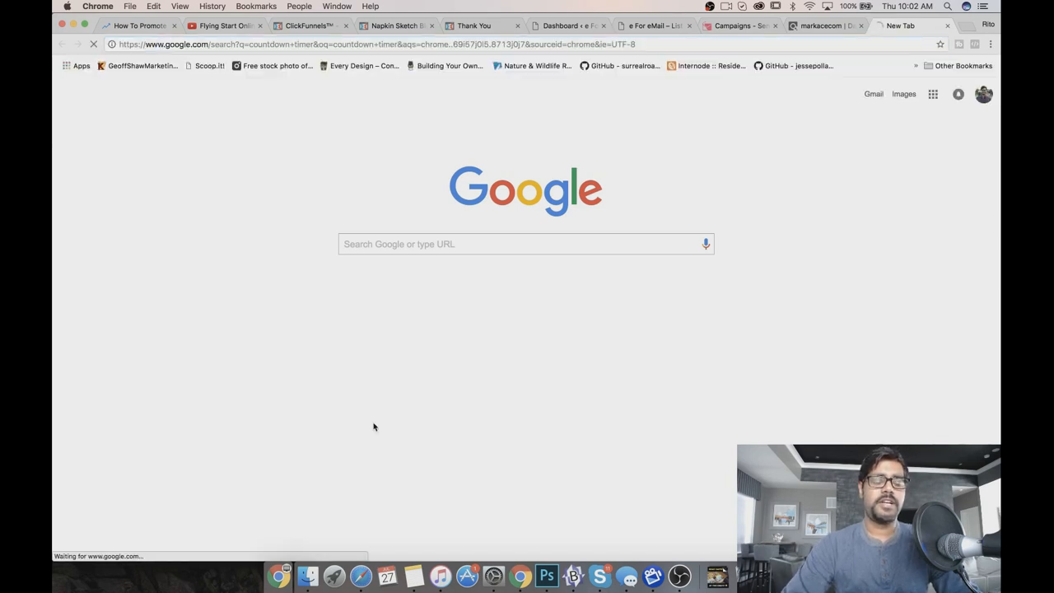
# Set the countdown timer to 15 minutes 00 seconds and start it.
pyautogui.click(226, 209)
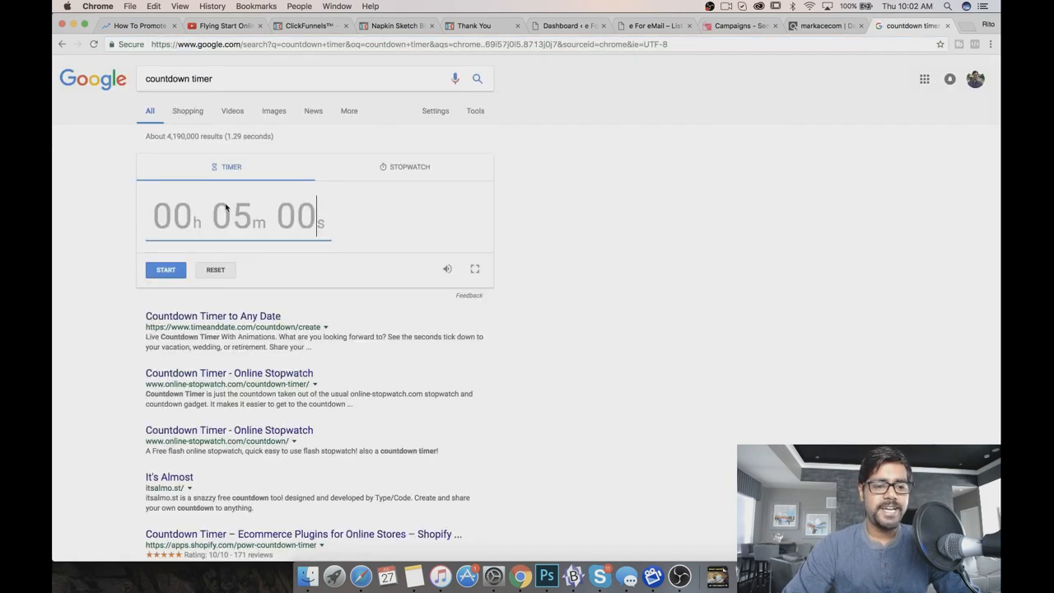
pyautogui.write('1500')
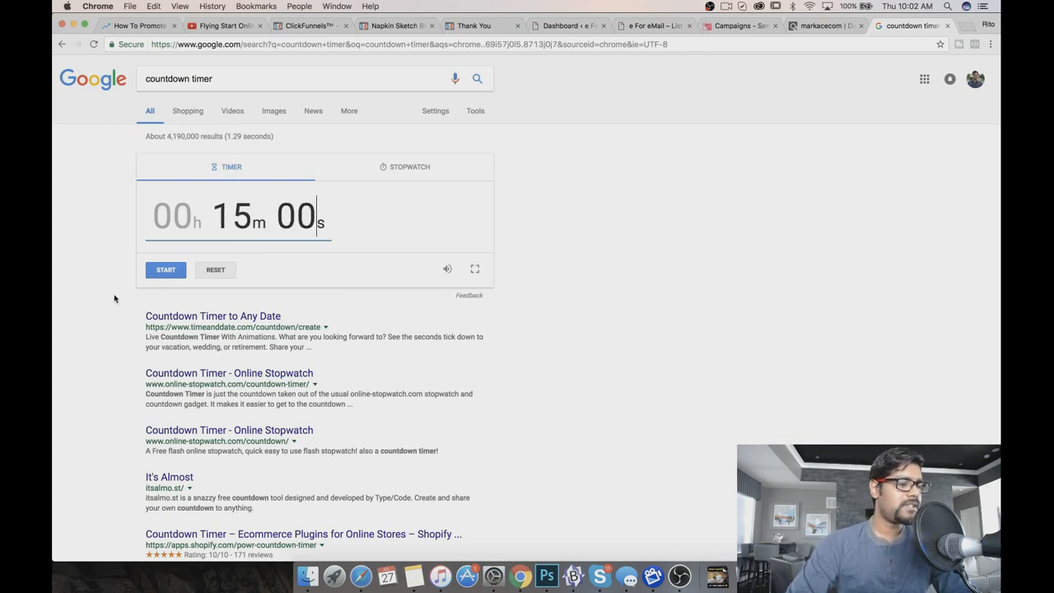
pyautogui.click(154, 275)
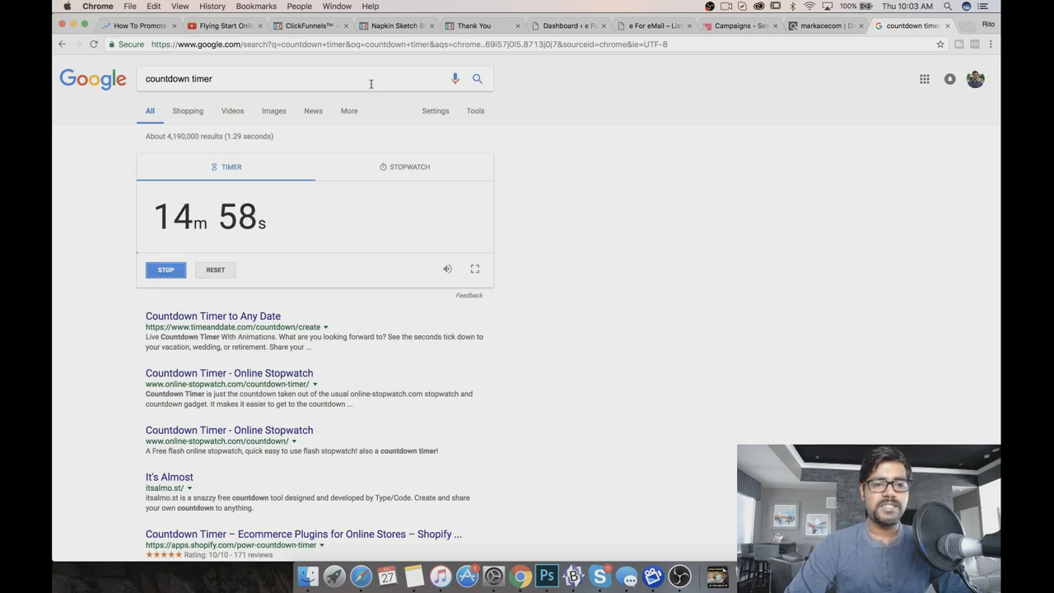
# Switch to the e For eMail WordPress dashboard and add a new page to the site.
pyautogui.click(545, 31)
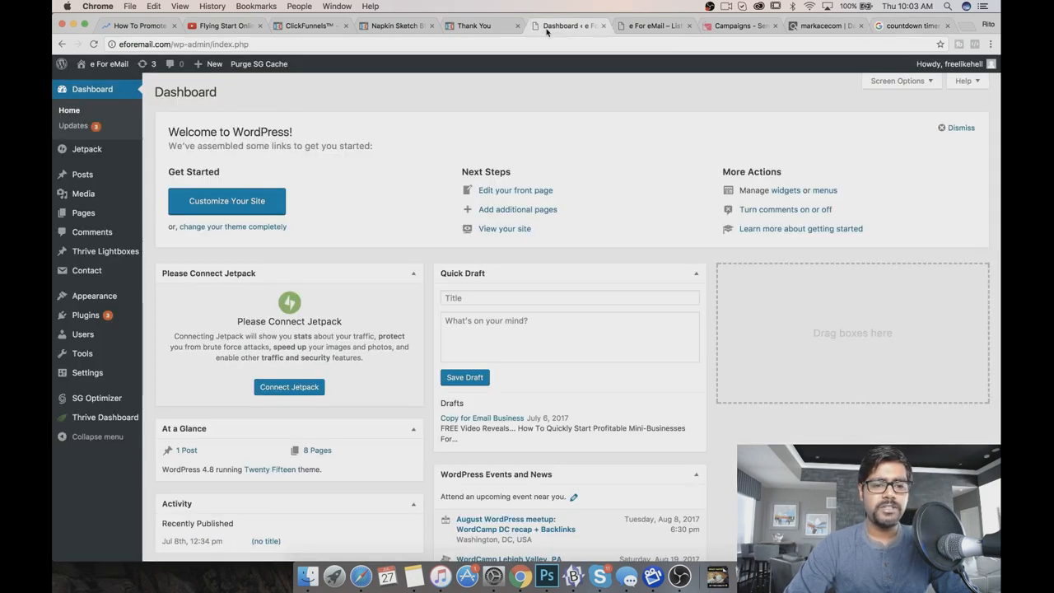
pyautogui.moveTo(86, 212)
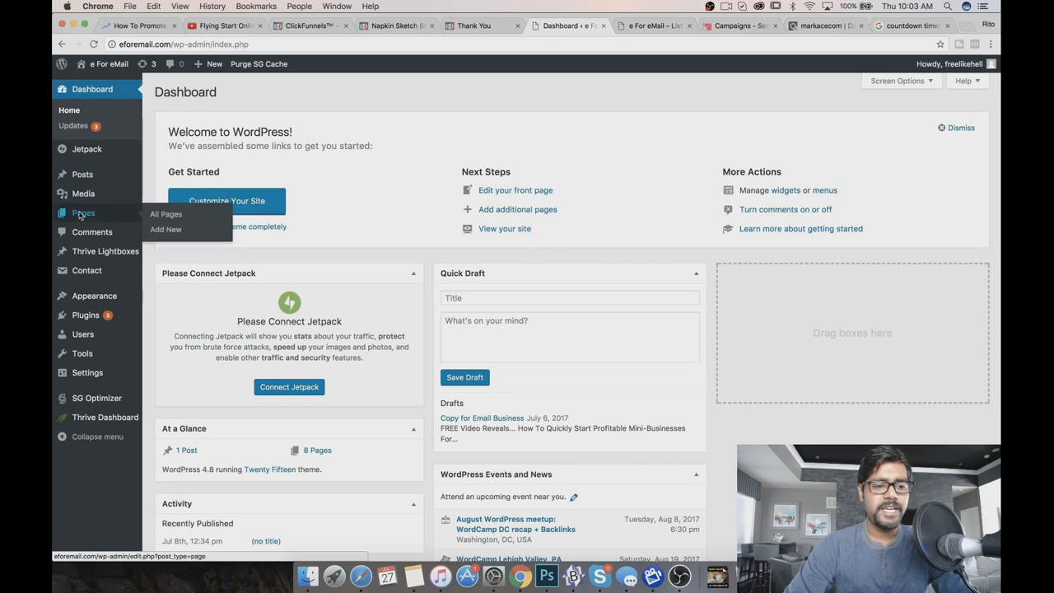
pyautogui.click(173, 216)
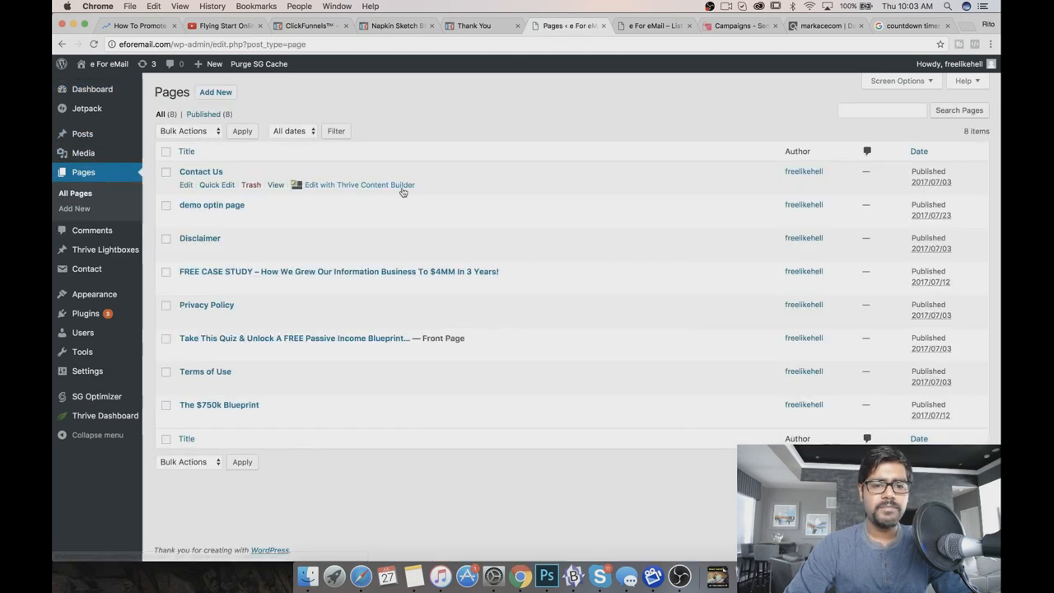
pyautogui.click(216, 92)
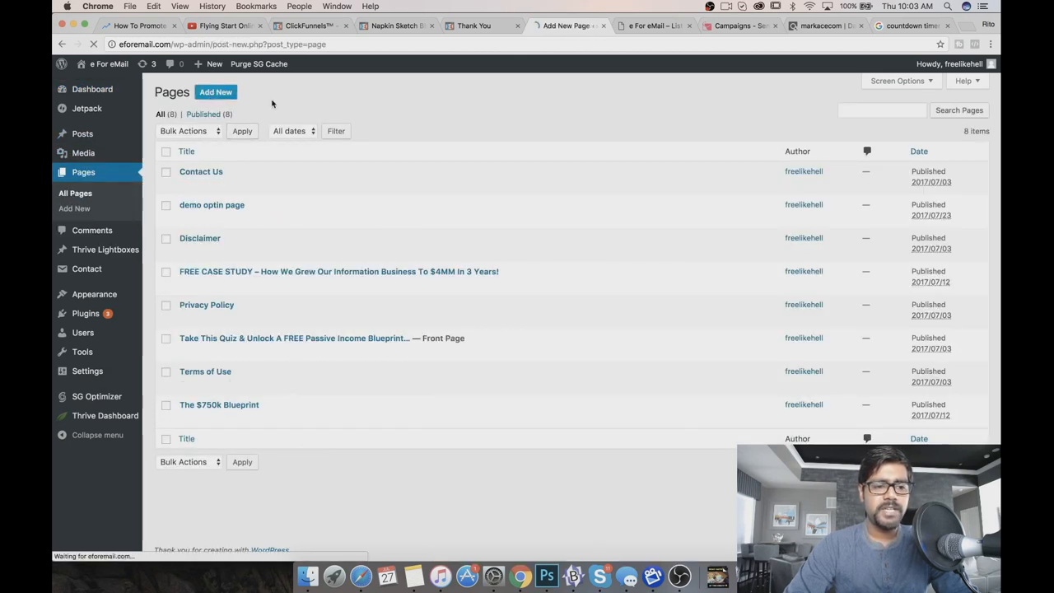
# Title the new page "Download My Napkin Sketch".
pyautogui.write('n')
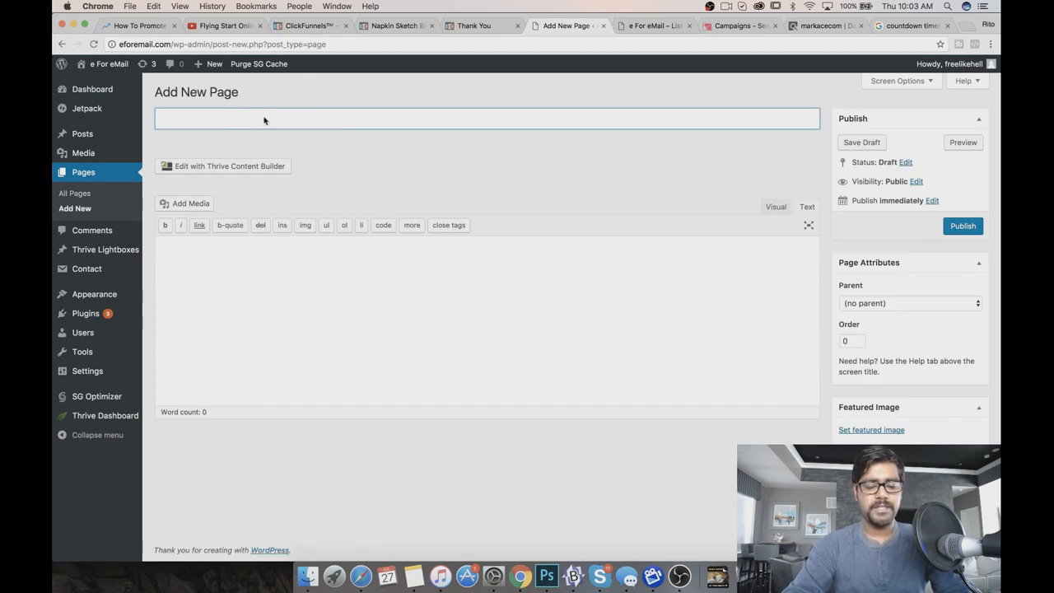
pyautogui.press('BackSpace')
pyautogui.write('Napki')
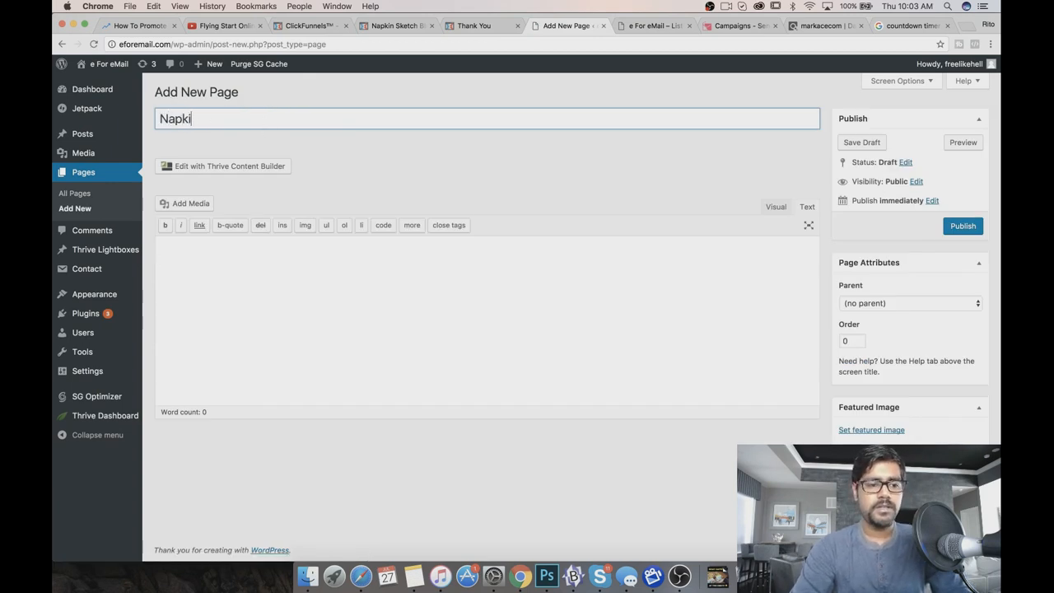
pyautogui.write('n')
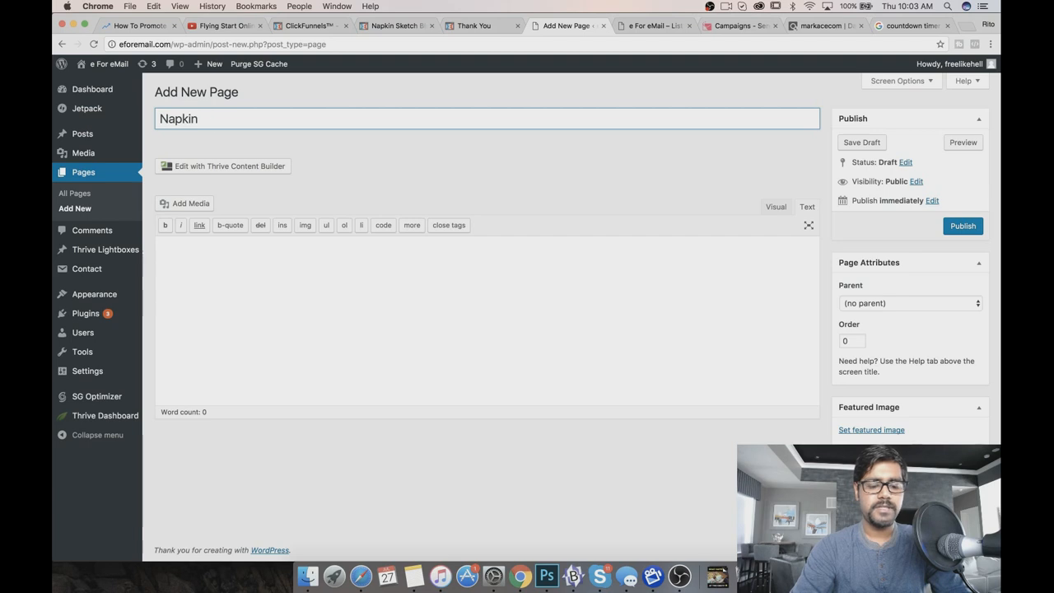
pyautogui.write(' Fuketch')
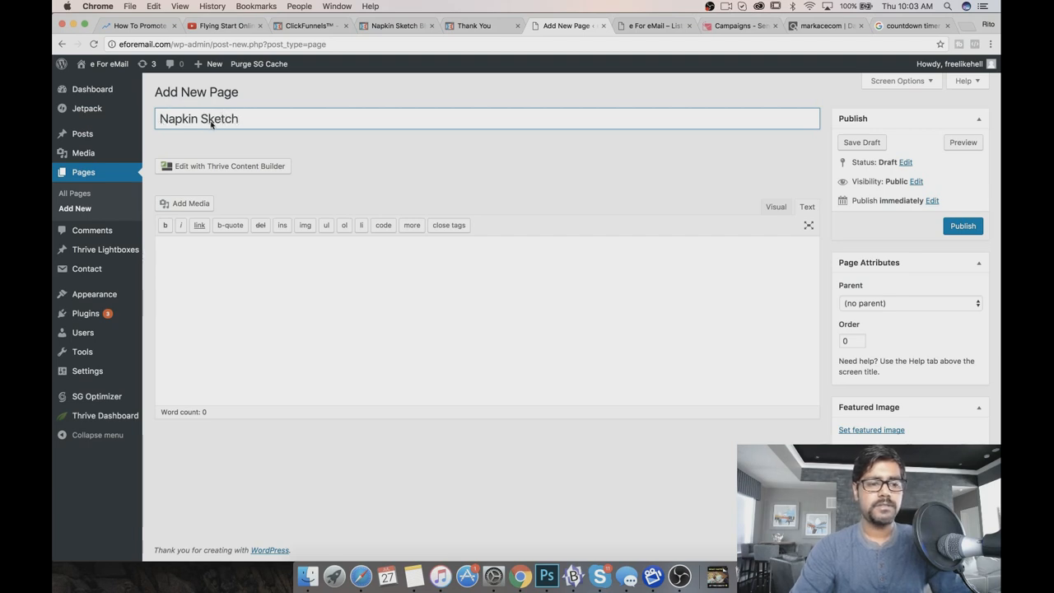
pyautogui.click(161, 120)
pyautogui.write('Download m')
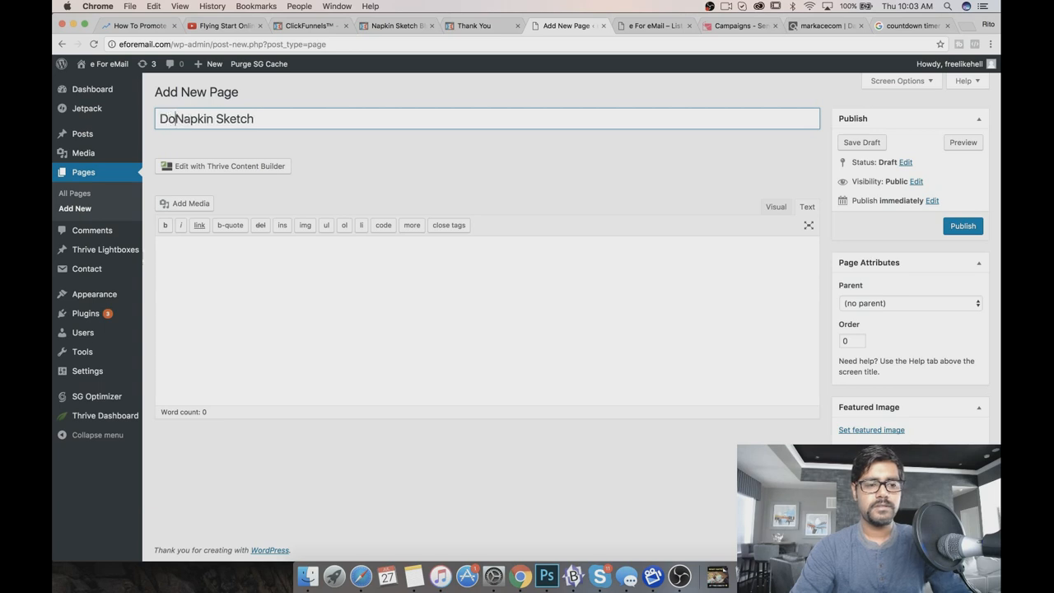
pyautogui.press('BackSpace')
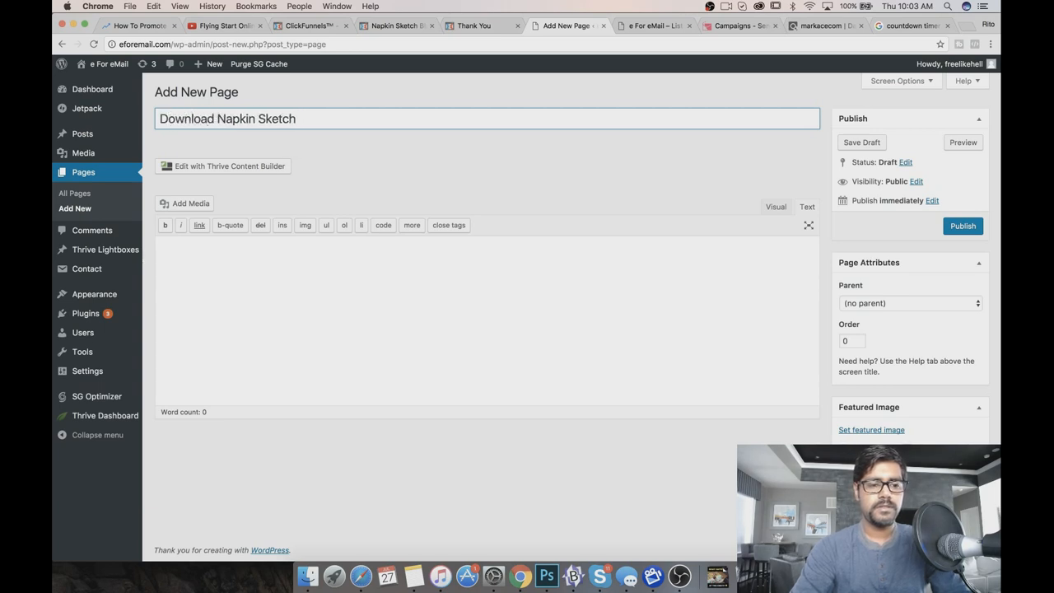
pyautogui.write('mY')
pyautogui.press('BackSpace')
pyautogui.press('BackSpace')
pyautogui.write('My')
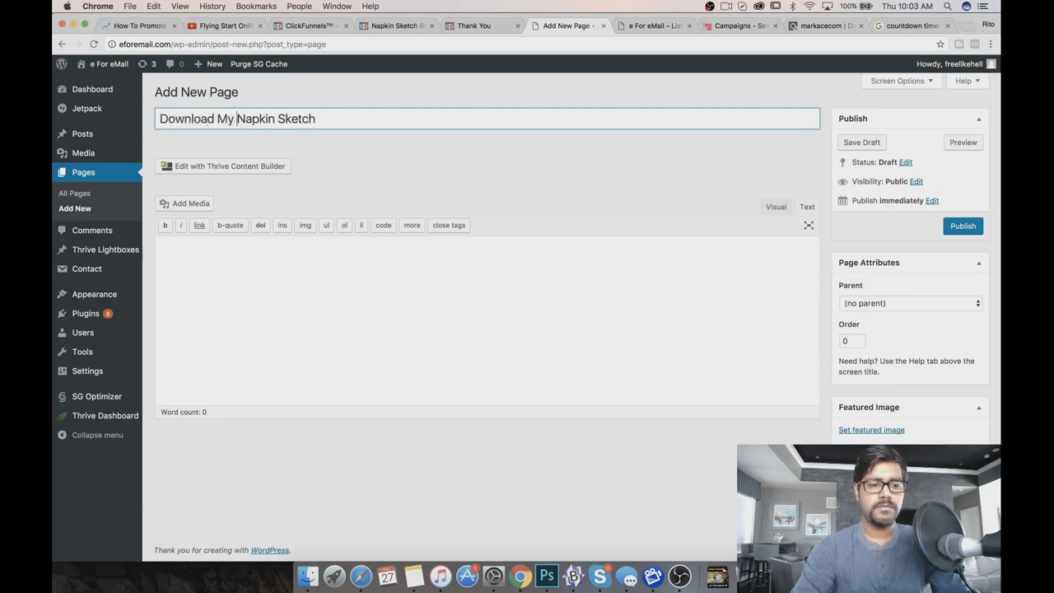
pyautogui.click(301, 172)
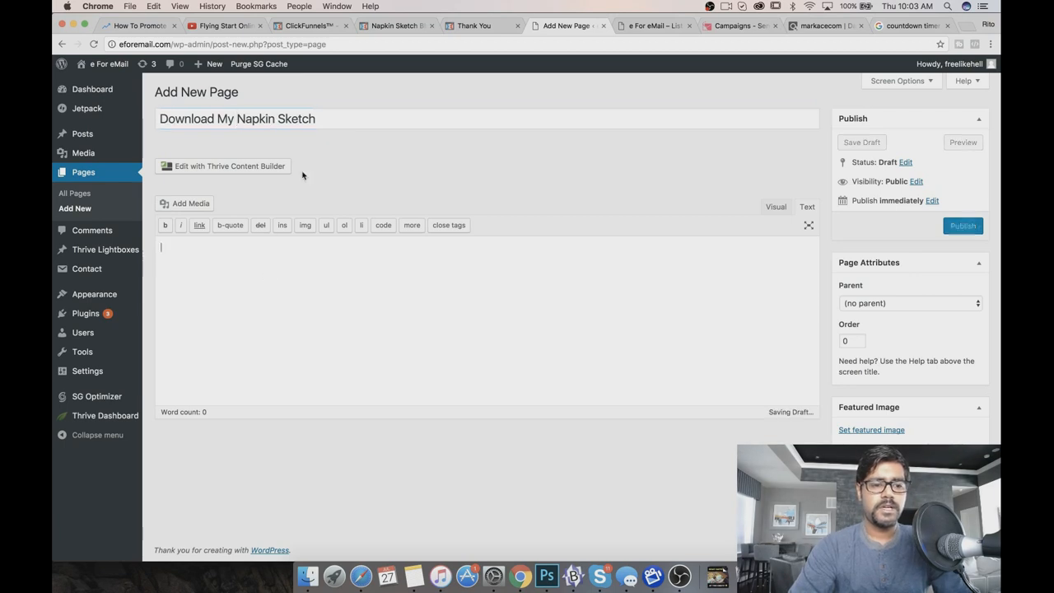
# Open the page in Thrive Content Builder and bring up its landing page template chooser.
pyautogui.click(261, 169)
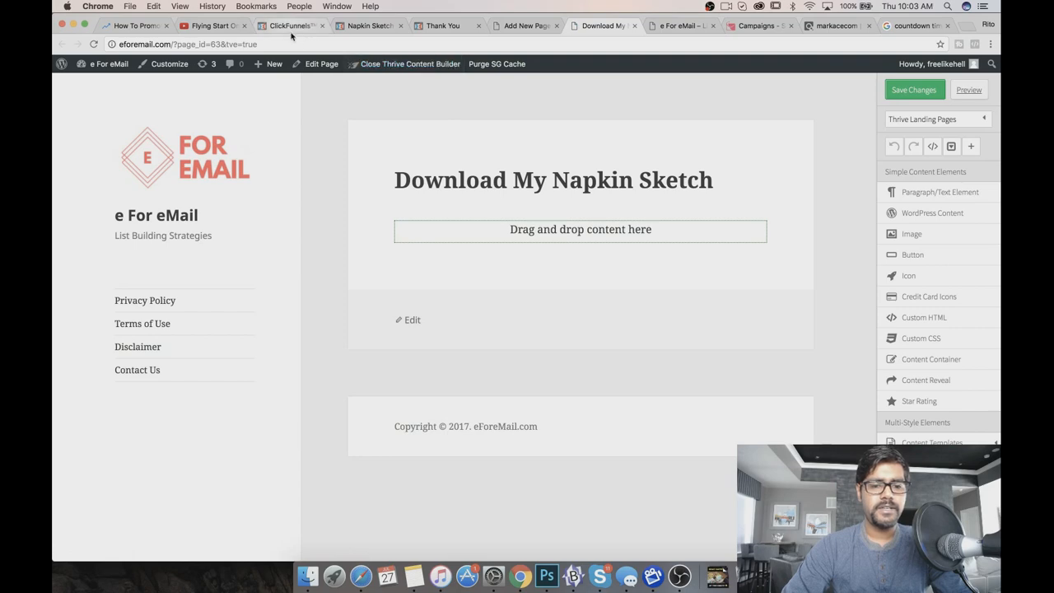
pyautogui.click(904, 120)
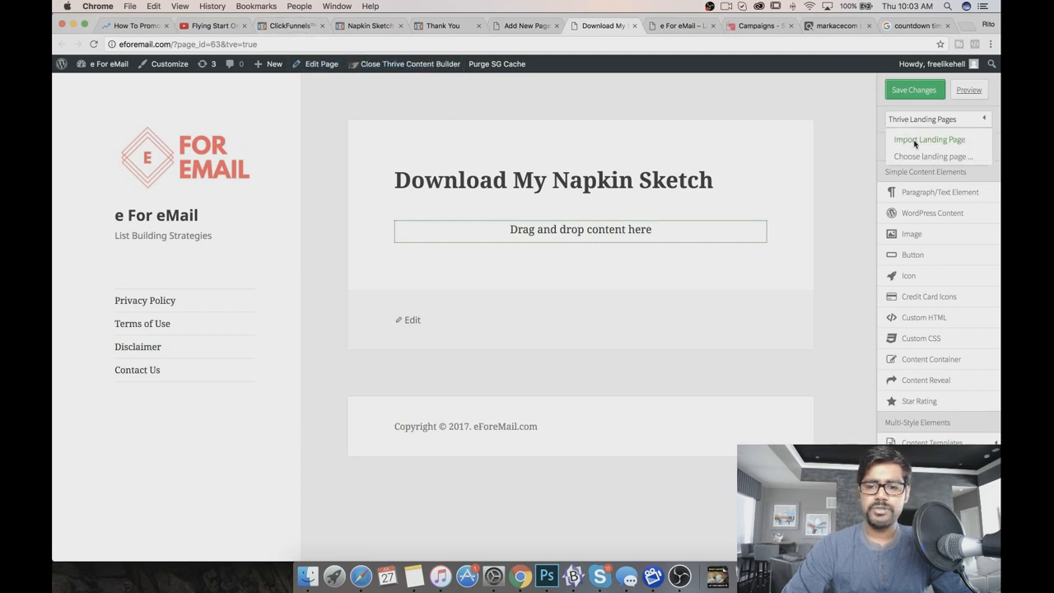
pyautogui.click(916, 156)
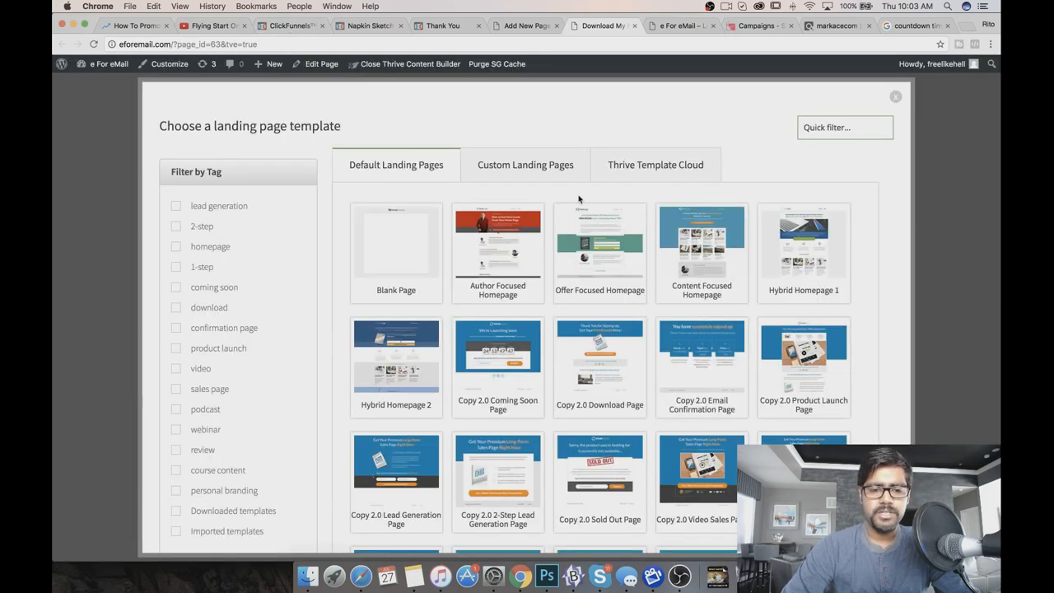
# Filter the default landing page templates by the 1-step tag and load the Big Picture Video Page template.
pyautogui.click(196, 266)
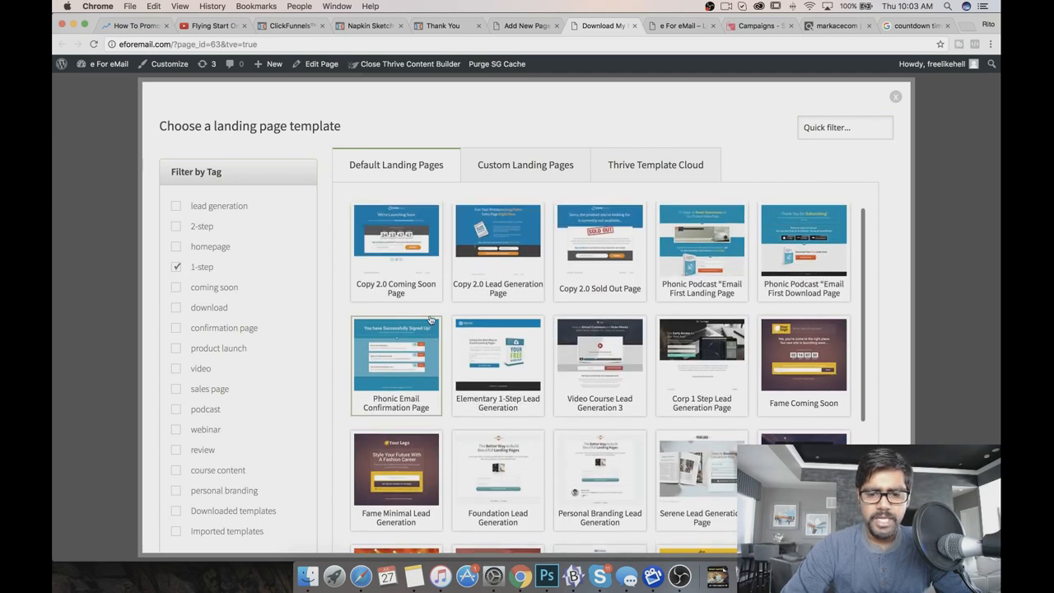
pyautogui.scroll(-1, 429, 319)
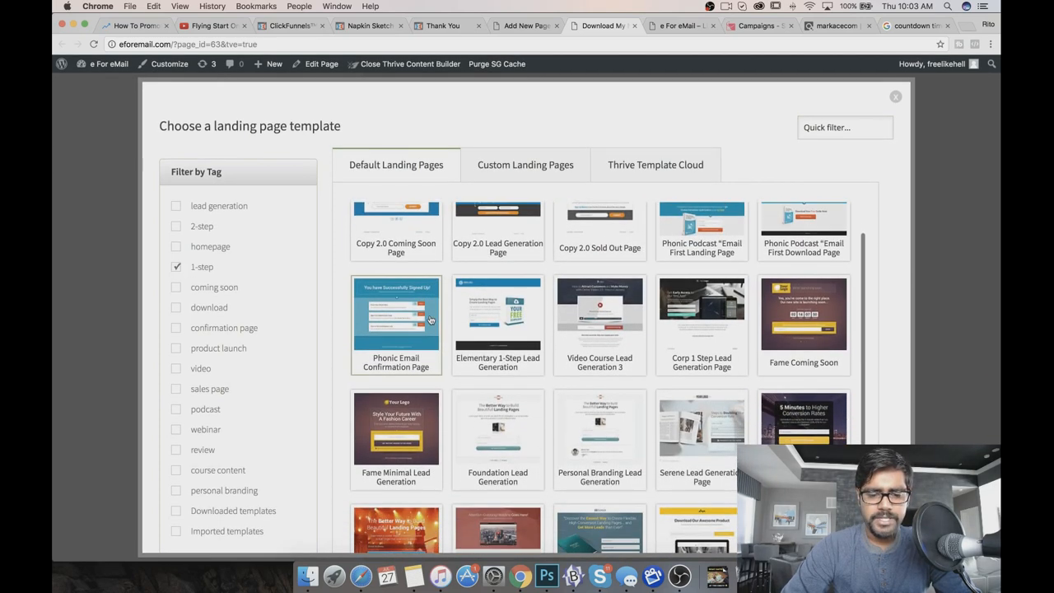
pyautogui.scroll(1, 430, 319)
pyautogui.scroll(1, 430, 319)
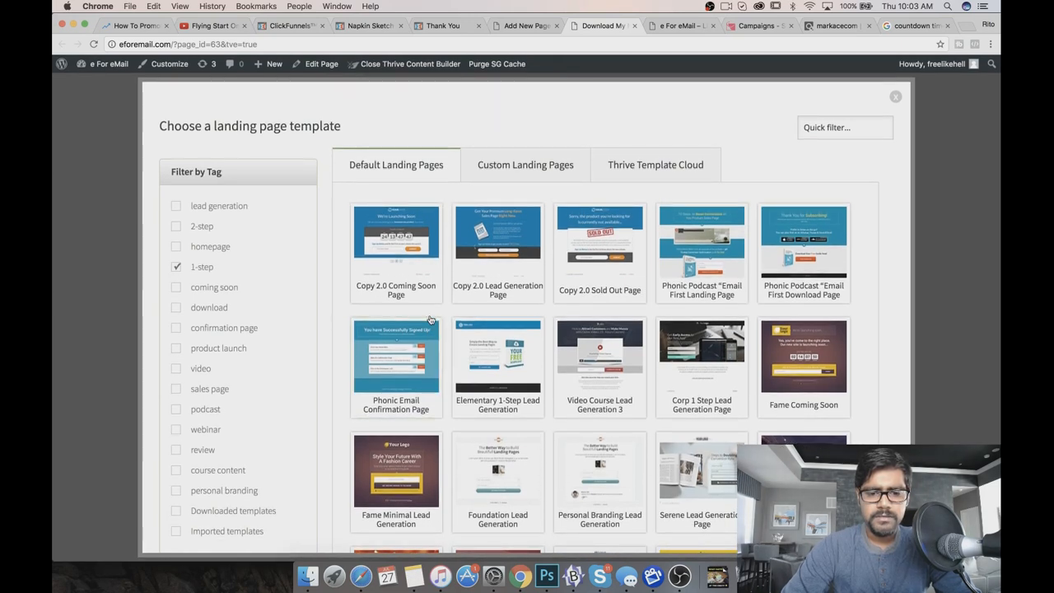
pyautogui.scroll(-4, 430, 320)
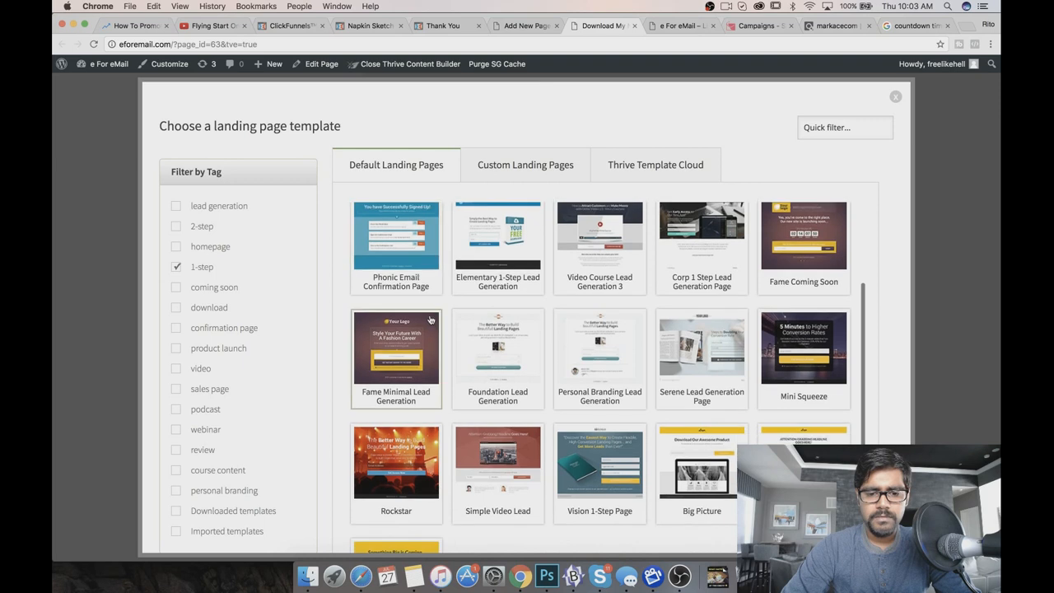
pyautogui.scroll(-1, 429, 320)
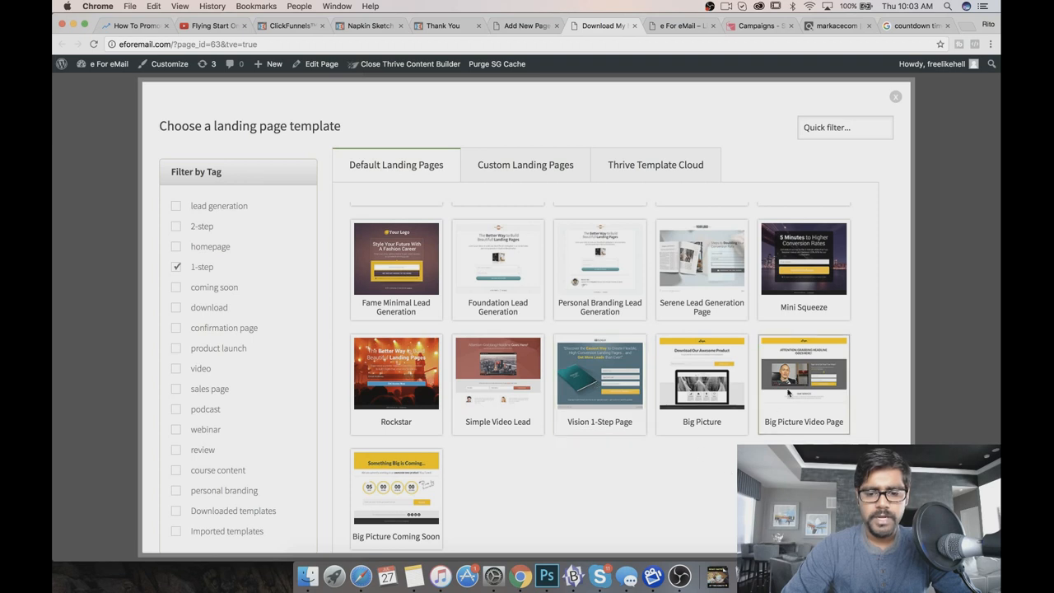
pyautogui.scroll(-3, 784, 425)
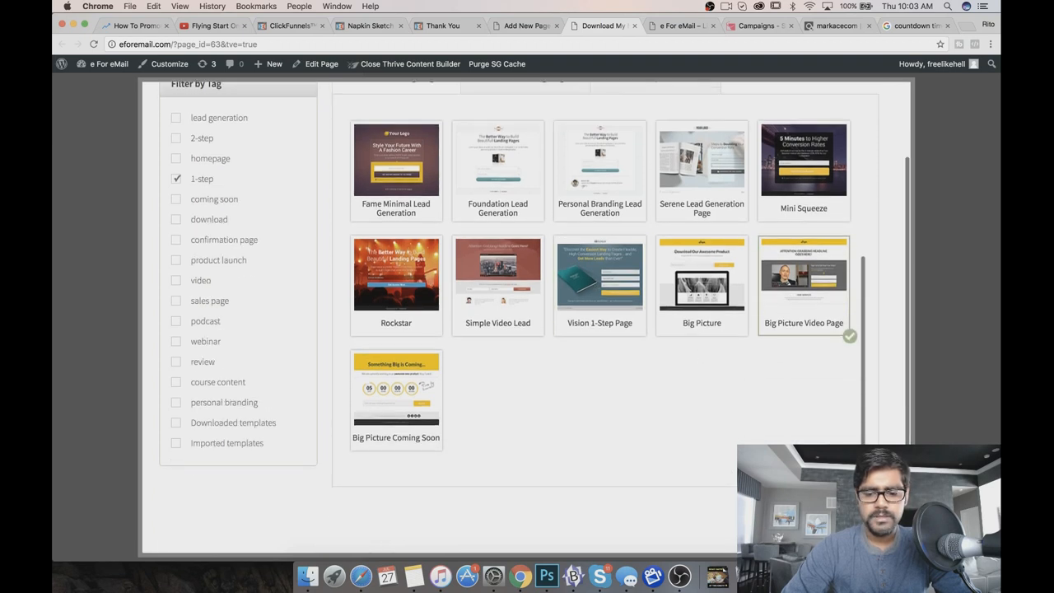
pyautogui.click(825, 517)
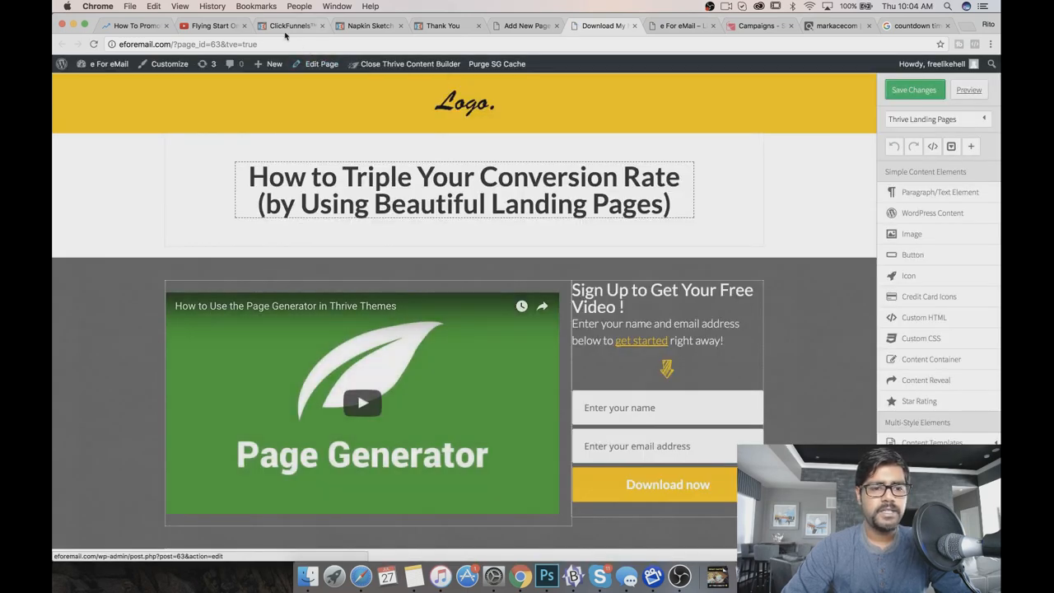
# Copy the main headline text from the ClickFunnels Napkin Sketch opt-in page.
pyautogui.click(366, 26)
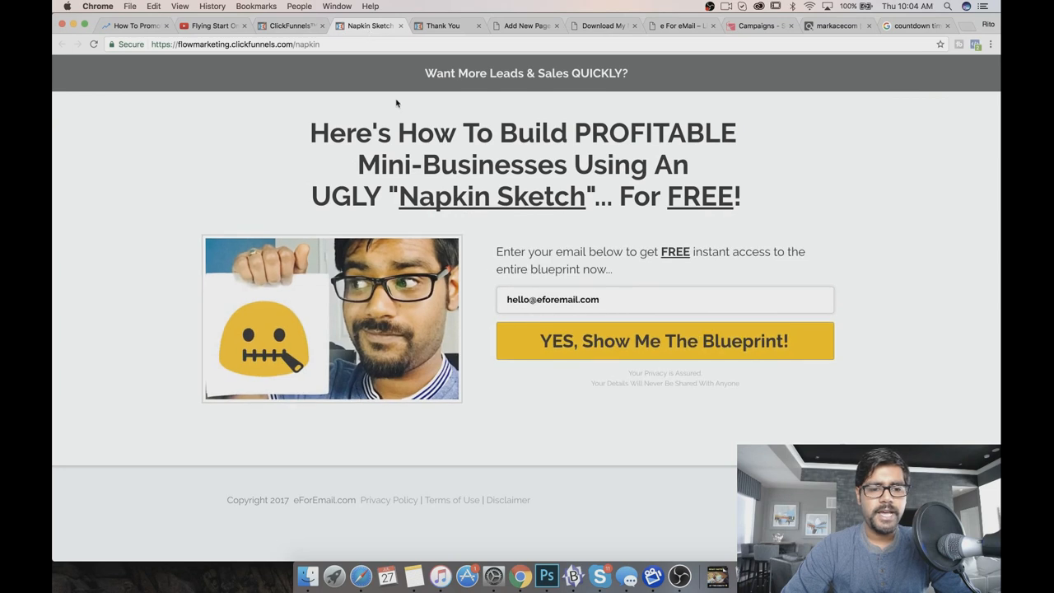
pyautogui.moveTo(313, 134); pyautogui.dragTo(738, 196)
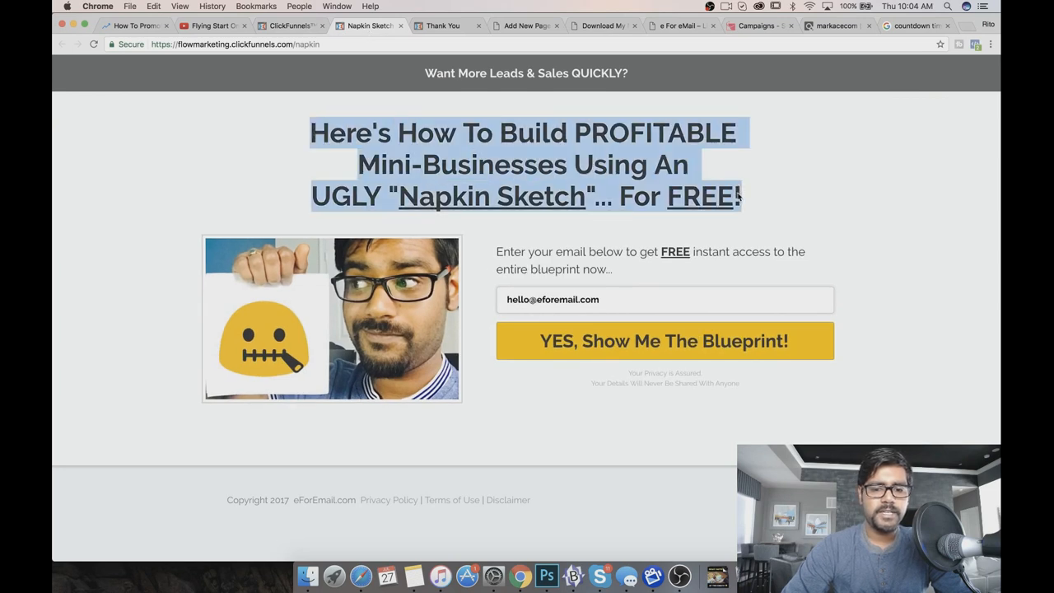
pyautogui.press('super+c')
# Try pasting the copied headline with its formatting over the template headline in Thrive Content Builder, and undo it.
pyautogui.click(527, 26)
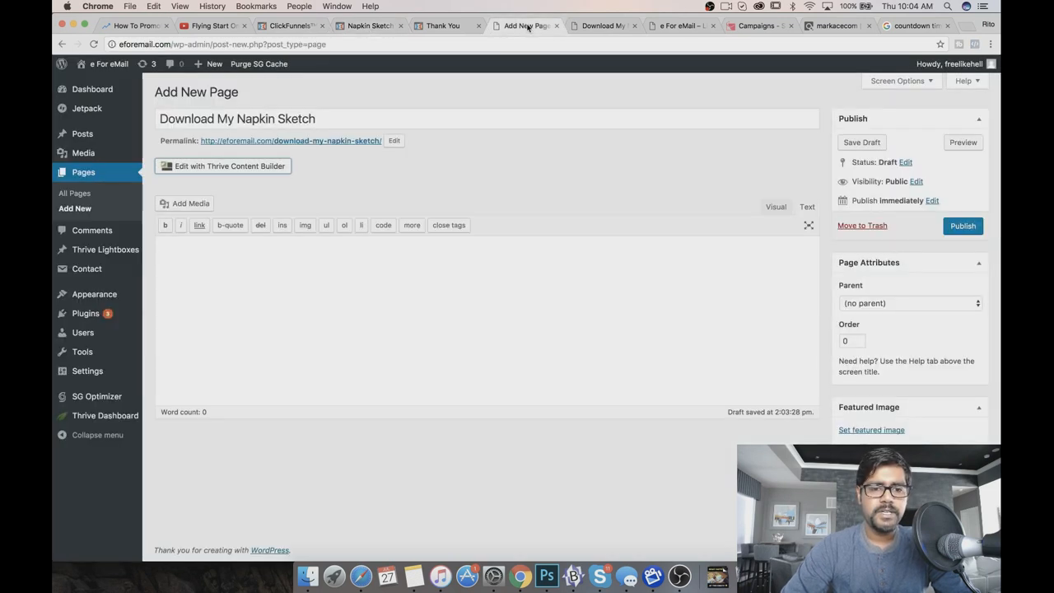
pyautogui.click(603, 26)
pyautogui.tripleClick(489, 179)
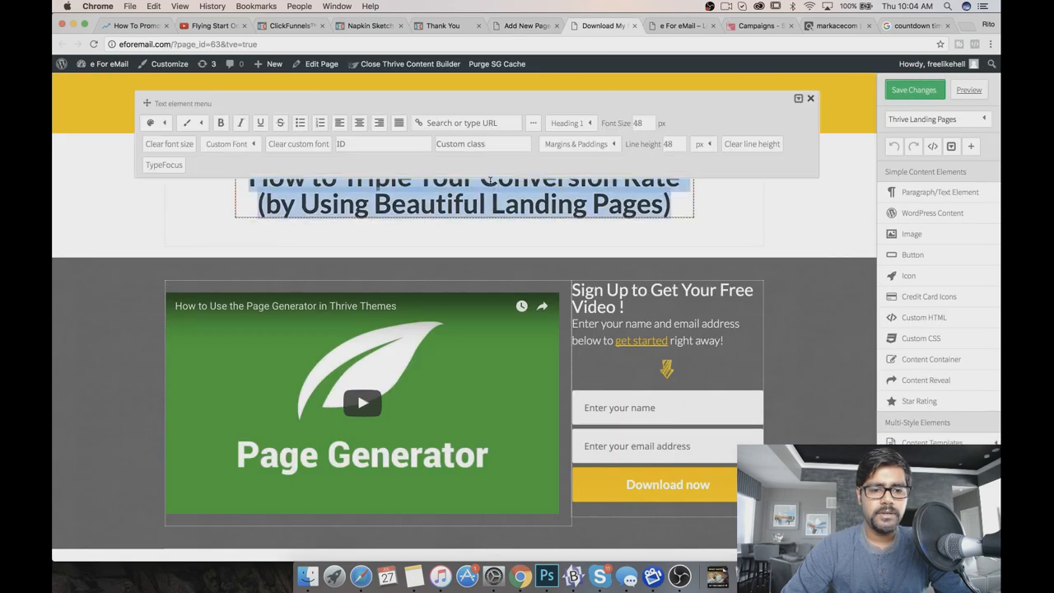
pyautogui.press('super+v')
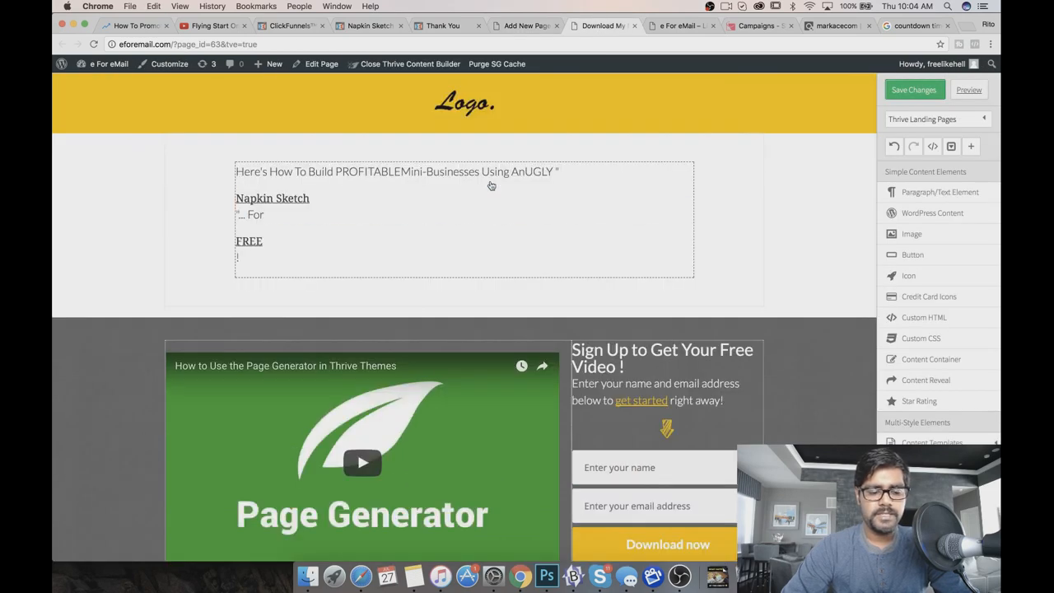
pyautogui.click(463, 196)
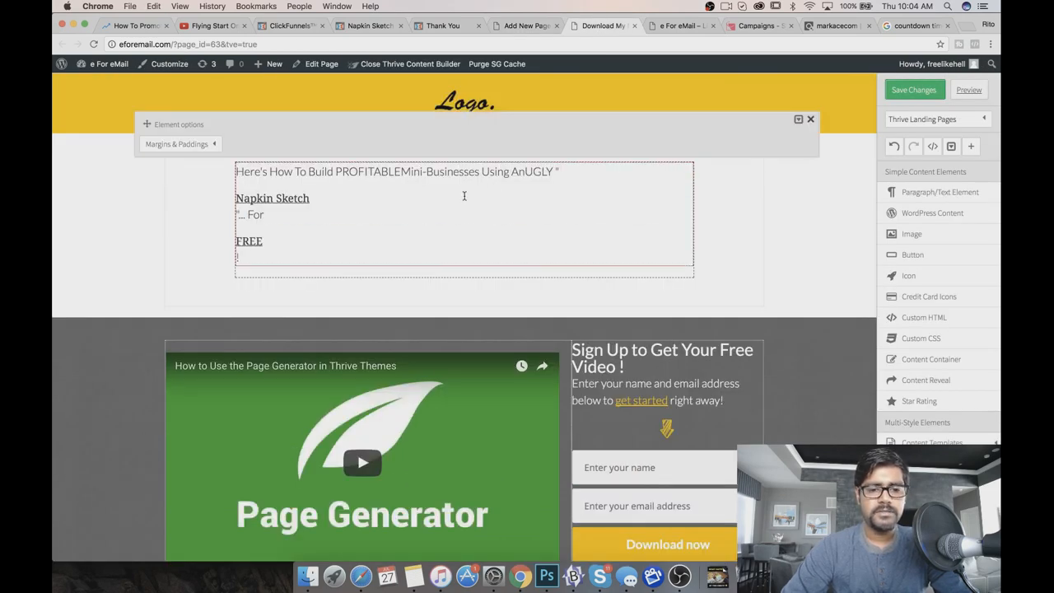
pyautogui.click(893, 146)
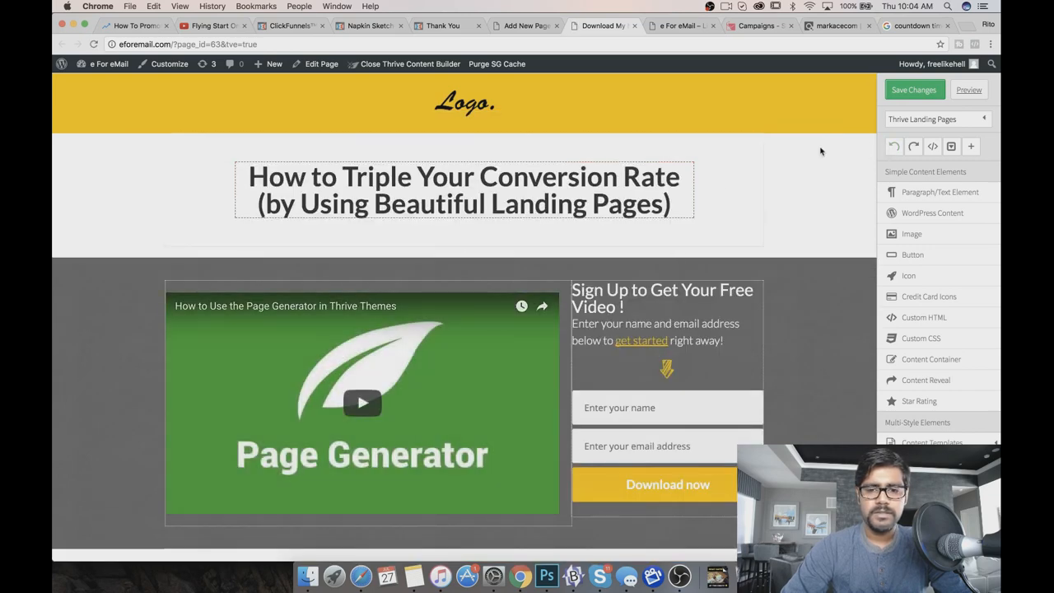
# Strip the copied text's formatting and replace the template headline with "Here's How To Build PROFITABLE Mini-Businesses Using An UGLY "Napkin Sketch"... For FREE!".
pyautogui.press('super+t')
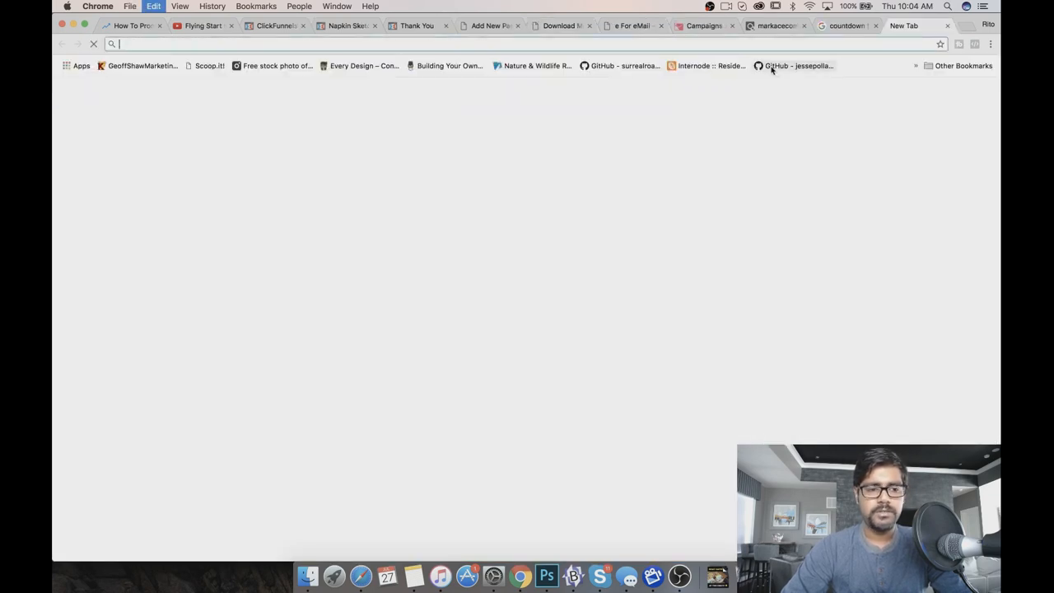
pyautogui.press('super+v')
pyautogui.press('super+a')
pyautogui.click(486, 26)
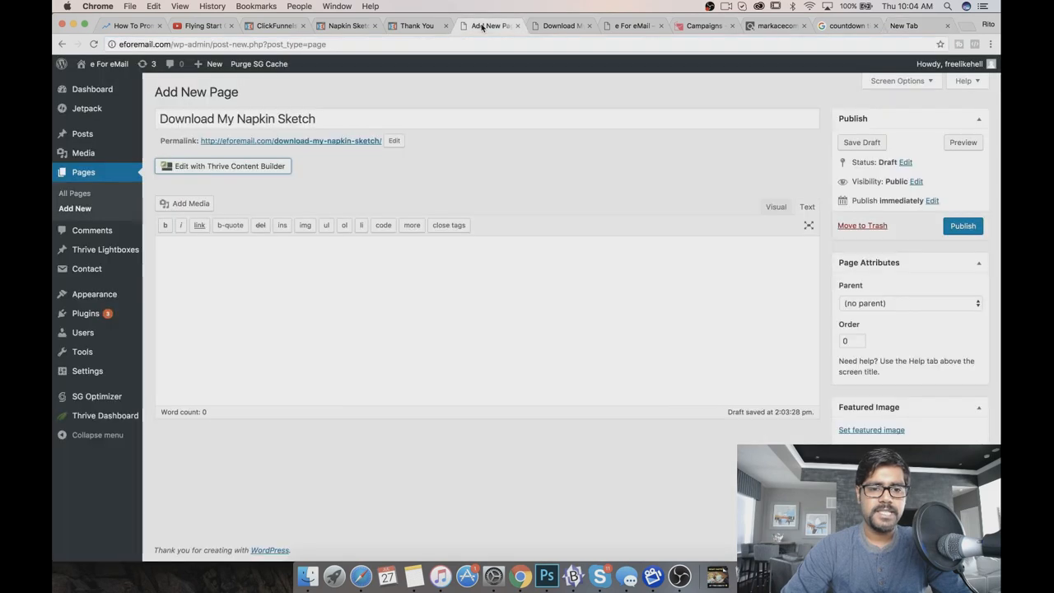
pyautogui.click(560, 25)
pyautogui.tripleClick(430, 165)
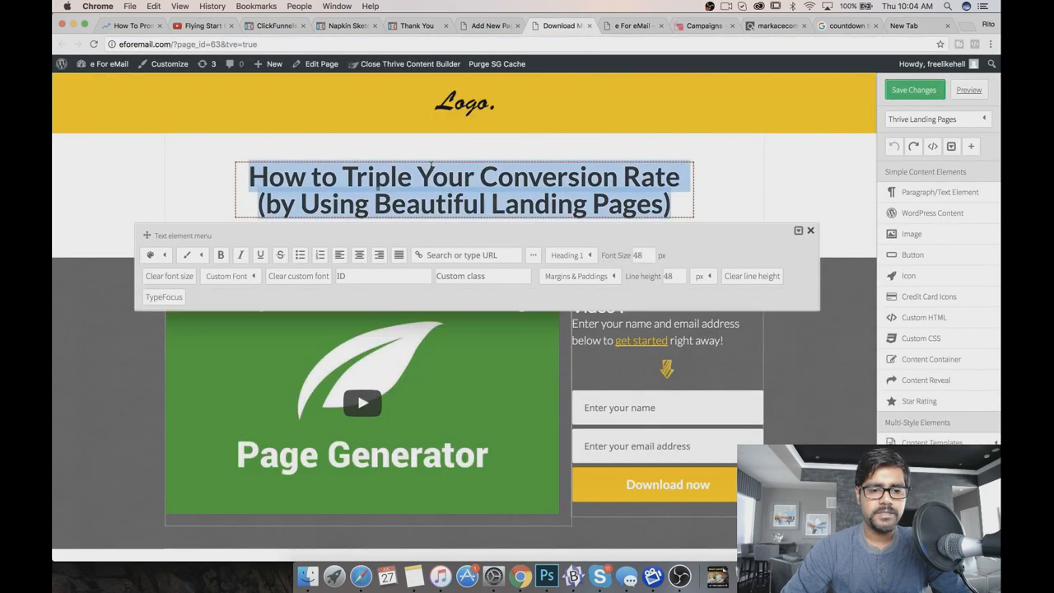
pyautogui.press('super+v')
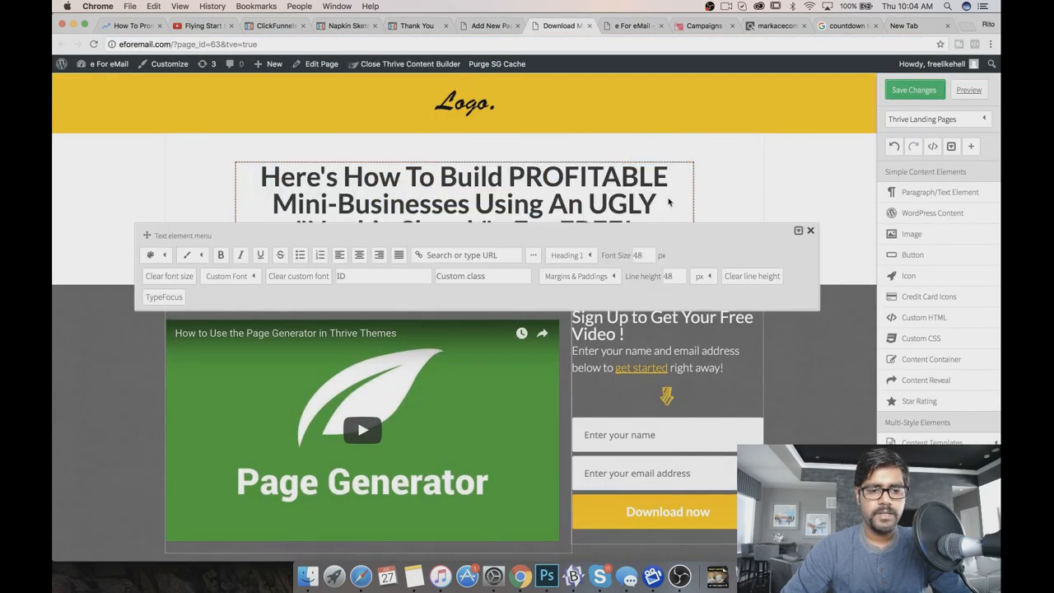
pyautogui.click(810, 188)
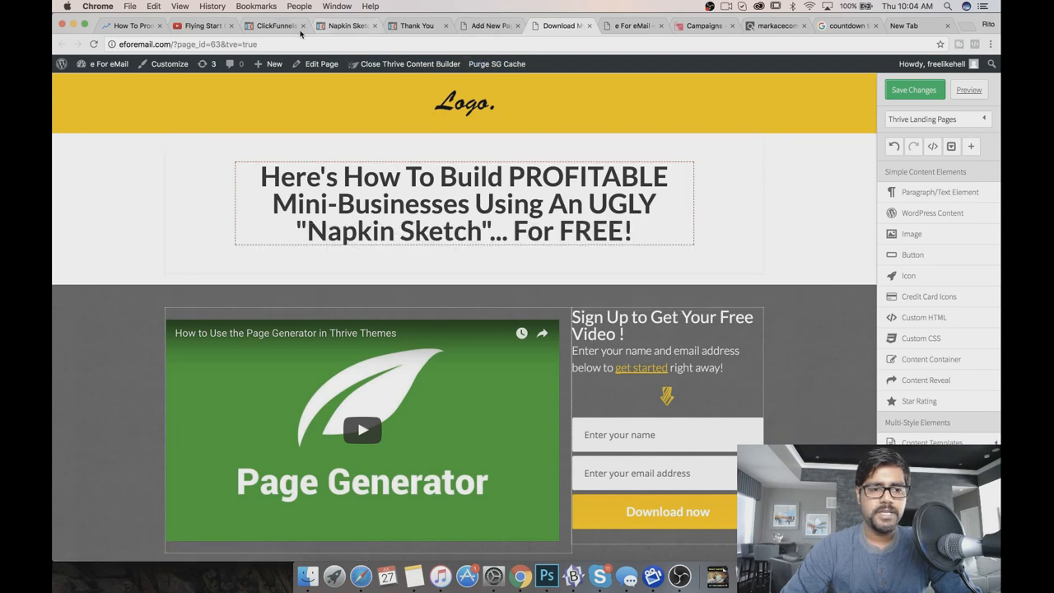
# Check the original opt-in page's headline styling and underline "Napkin Sketch" and "FREE" in the new headline.
pyautogui.click(331, 28)
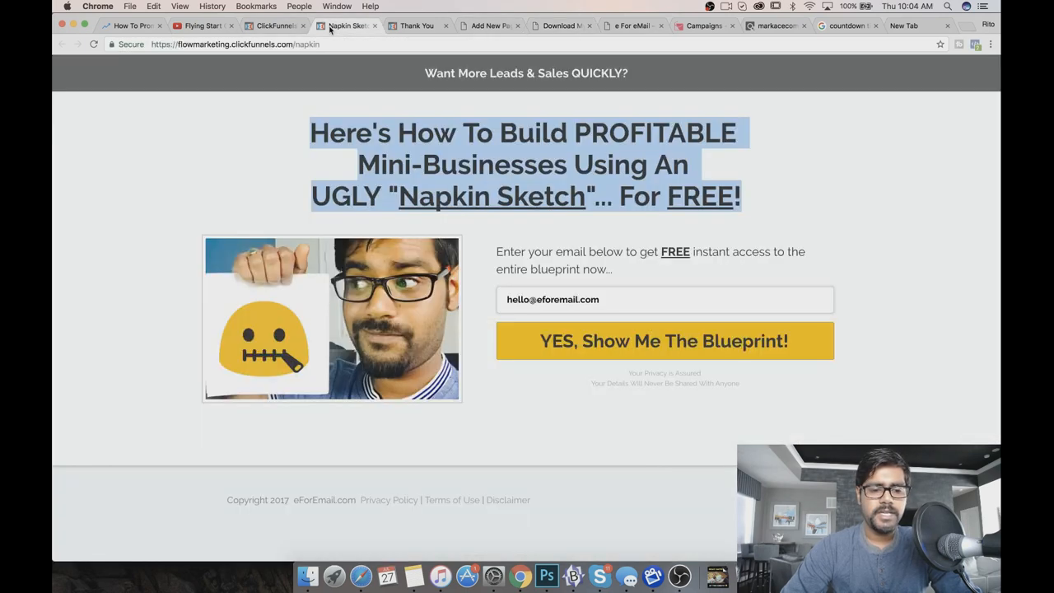
pyautogui.click(554, 28)
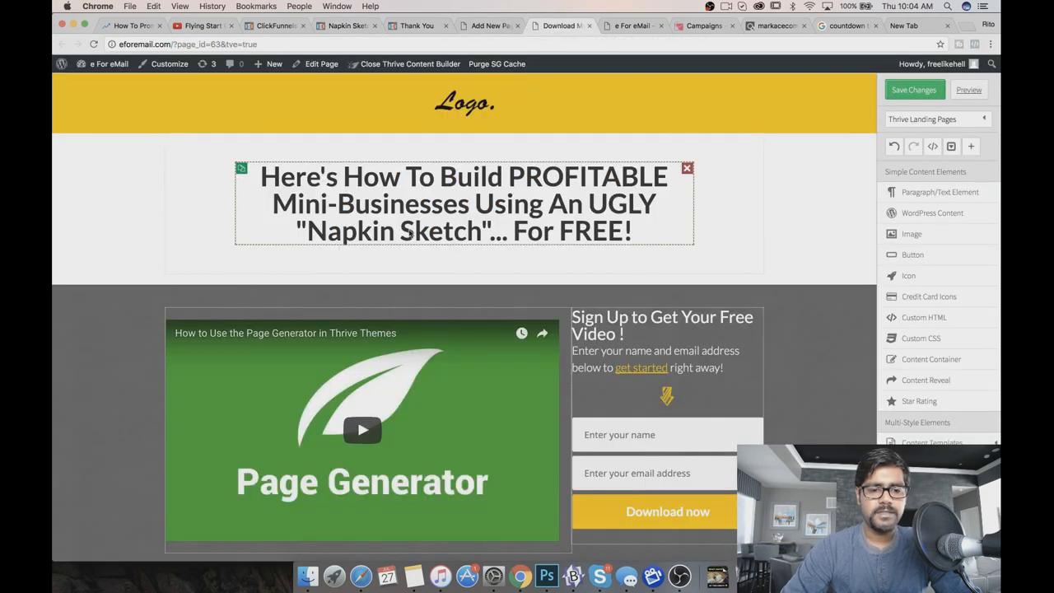
pyautogui.click(411, 233)
pyautogui.moveTo(307, 231); pyautogui.dragTo(476, 236)
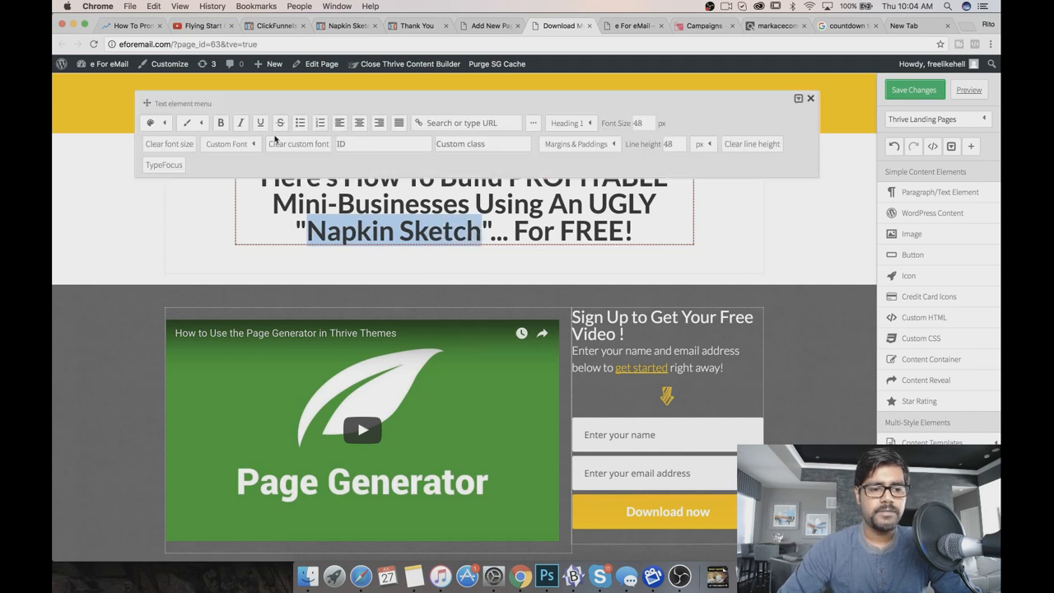
pyautogui.click(259, 125)
pyautogui.moveTo(559, 232); pyautogui.dragTo(623, 233)
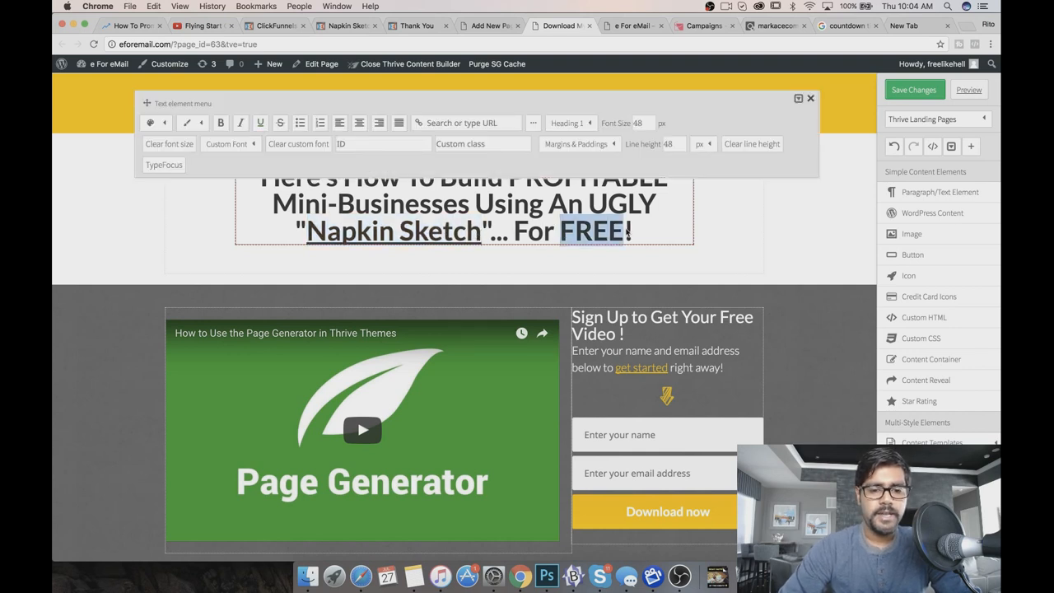
pyautogui.click(260, 125)
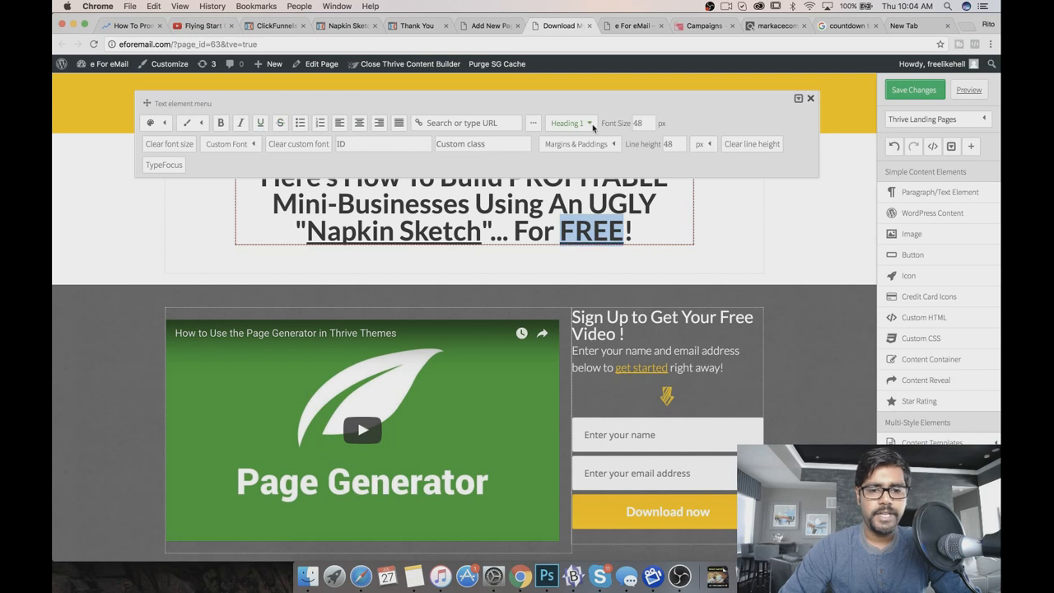
# Set the headline's line height to 55 px and the font size of the word "FREE" to 50 px.
pyautogui.click(636, 123)
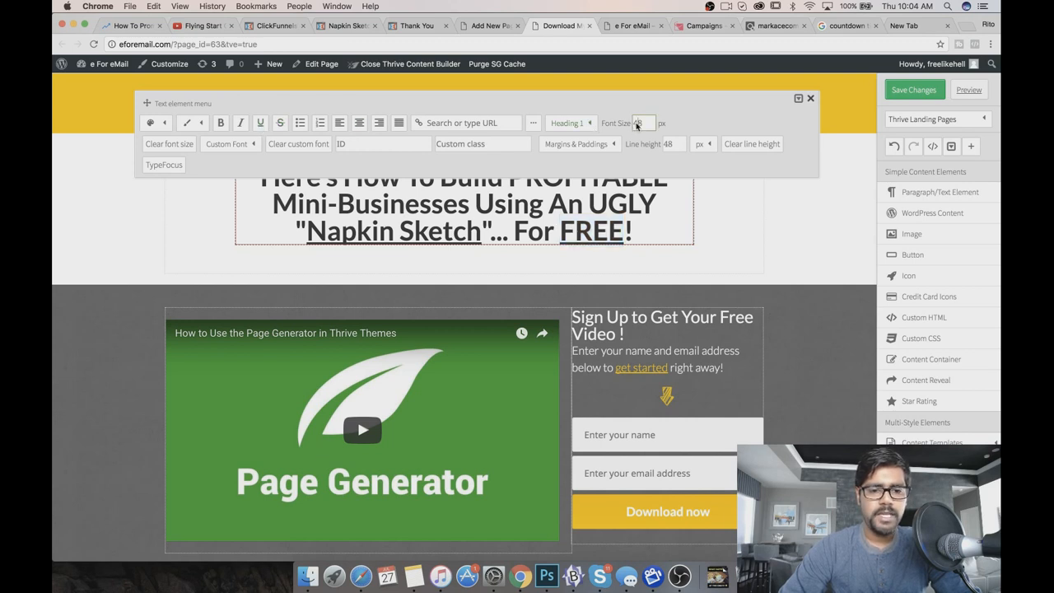
pyautogui.click(673, 149)
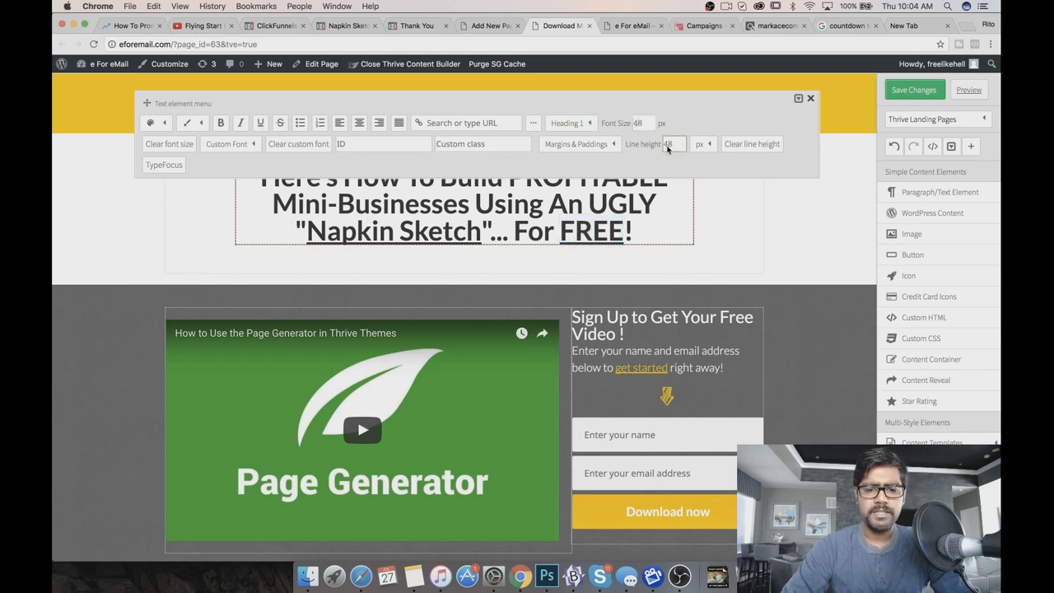
pyautogui.press('BackSpace')
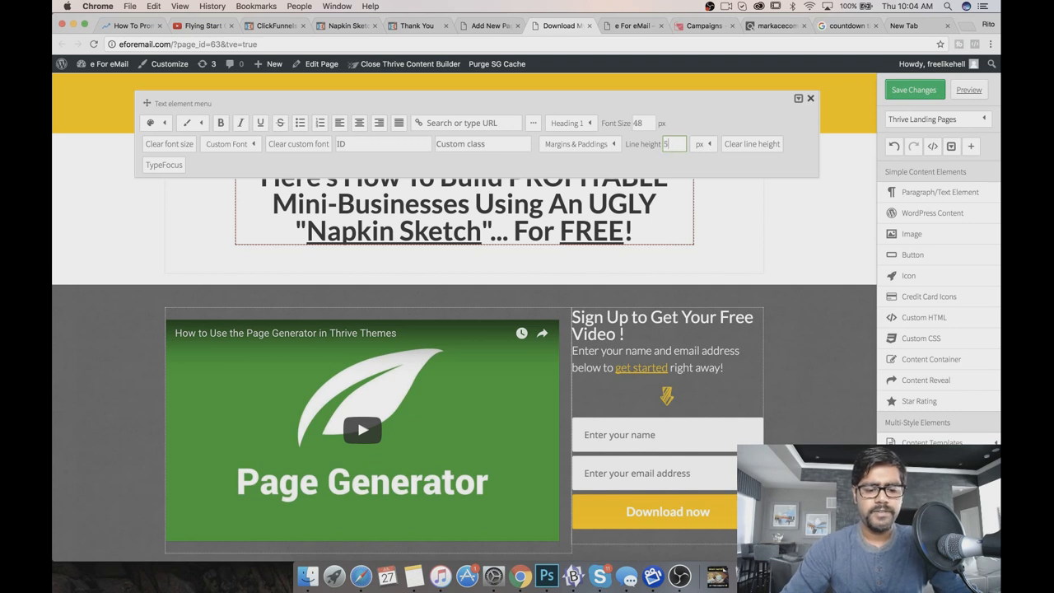
pyautogui.write('55')
pyautogui.click(633, 124)
pyautogui.press('BackSpace')
pyautogui.press('BackSpace')
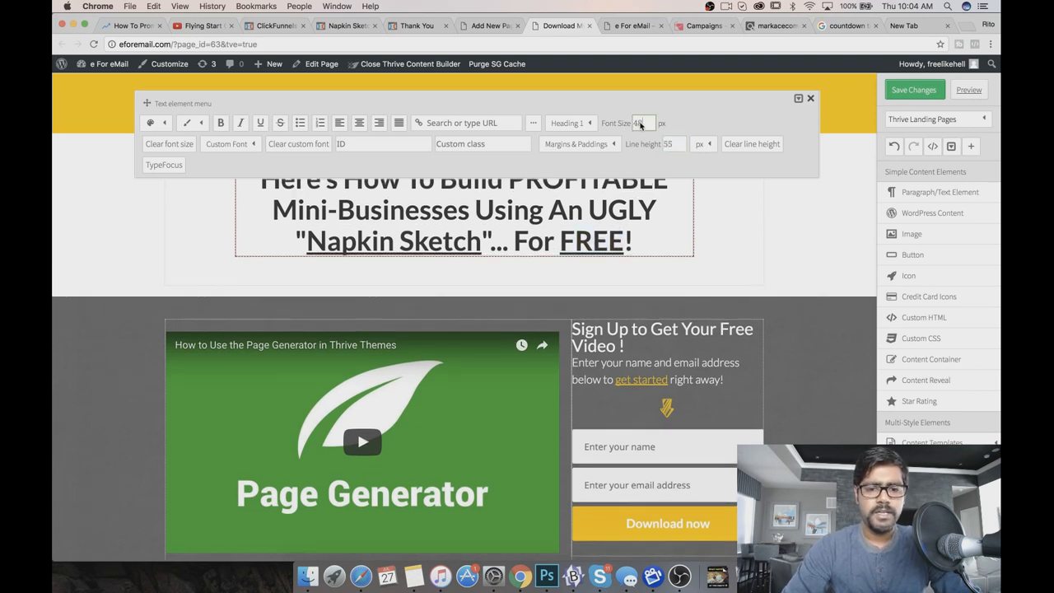
pyautogui.write('50')
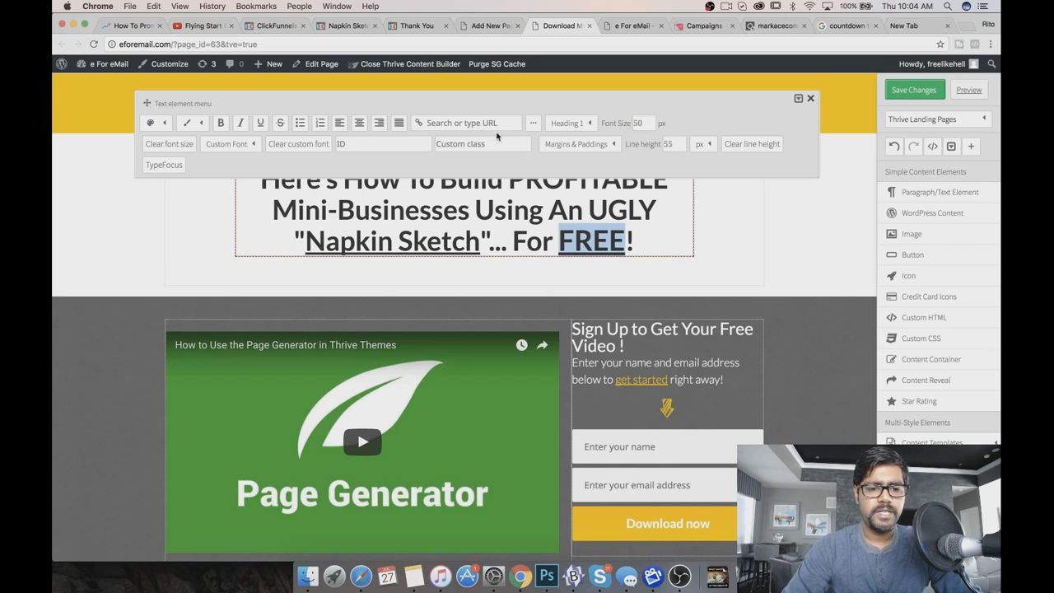
# Set the font size of the entire headline to 50 px.
pyautogui.click(520, 218)
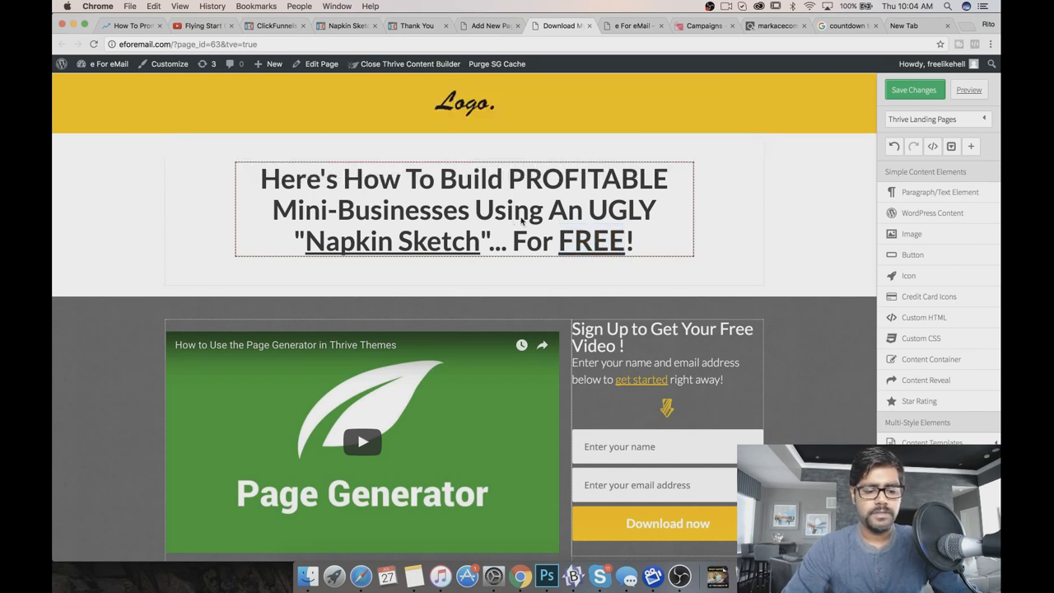
pyautogui.press('super+a')
pyautogui.click(672, 150)
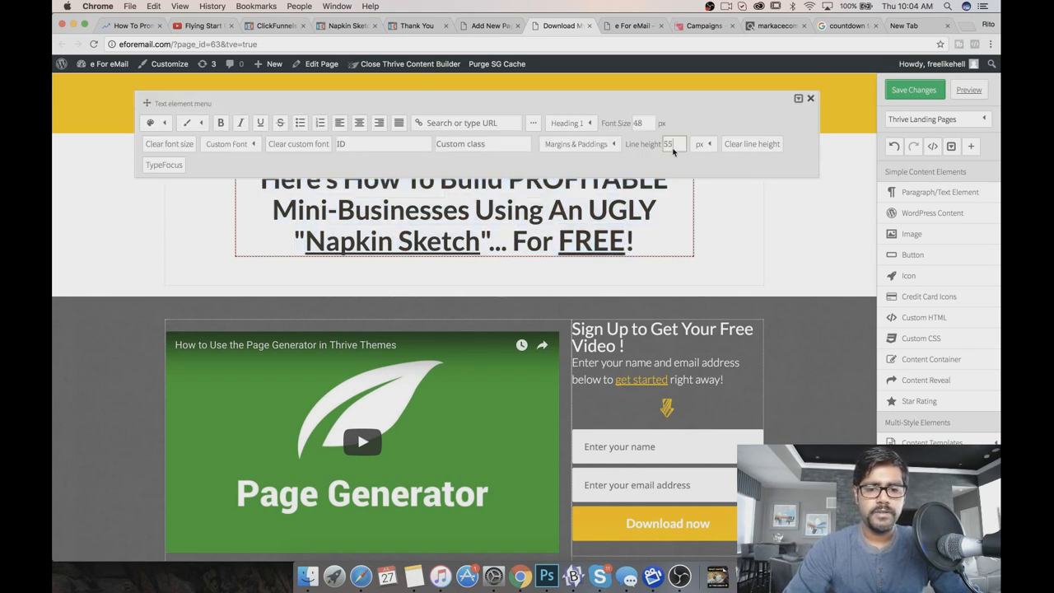
pyautogui.click(639, 123)
pyautogui.write('50')
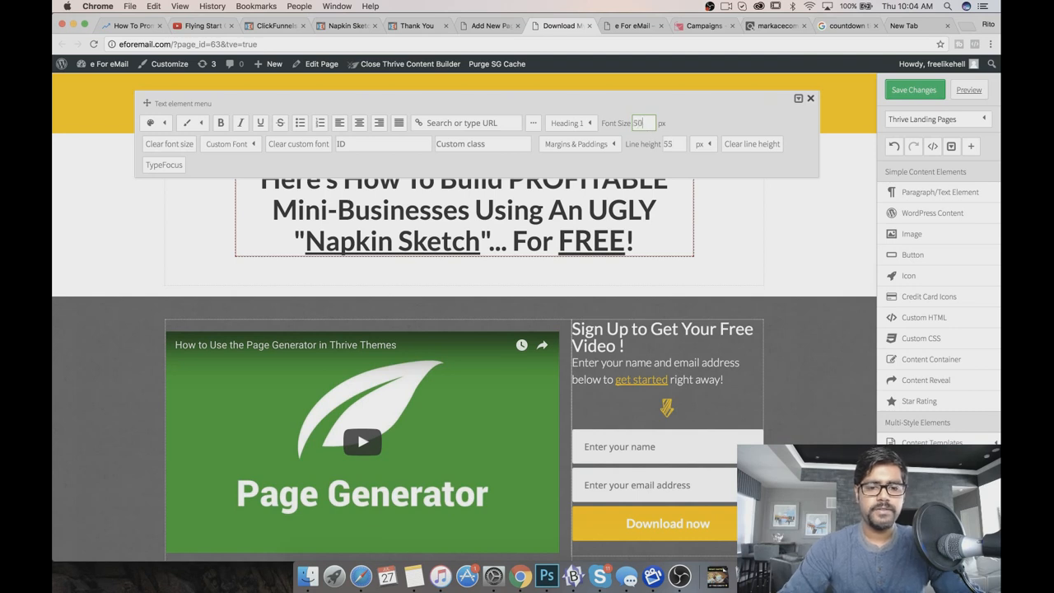
pyautogui.press('Return')
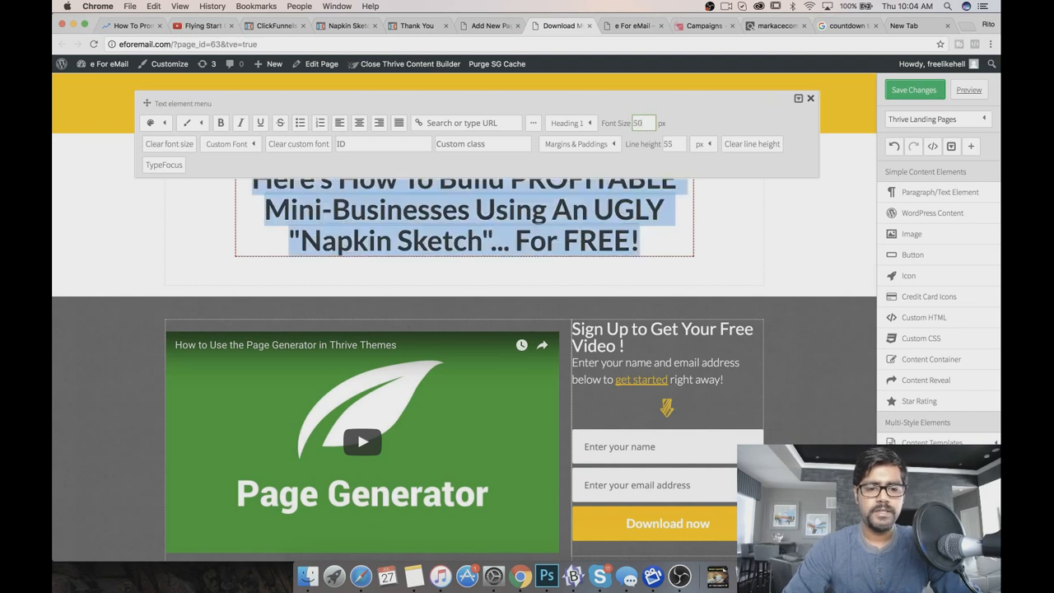
# Try a 55 px font size on the whole headline and return it to 50 px.
pyautogui.click(647, 124)
pyautogui.press('BackSpace')
pyautogui.write('5')
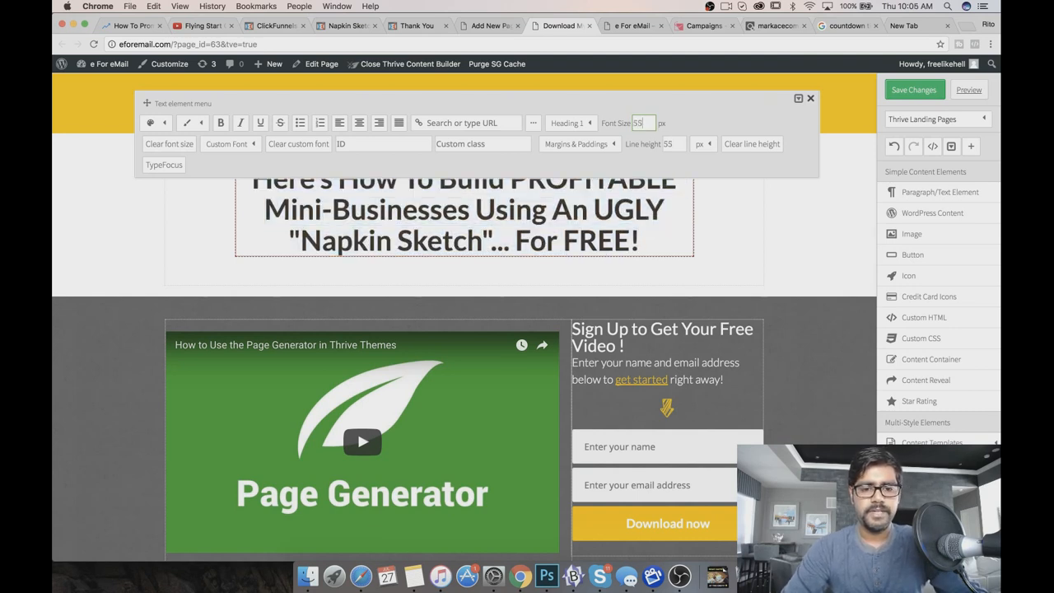
pyautogui.press('Return')
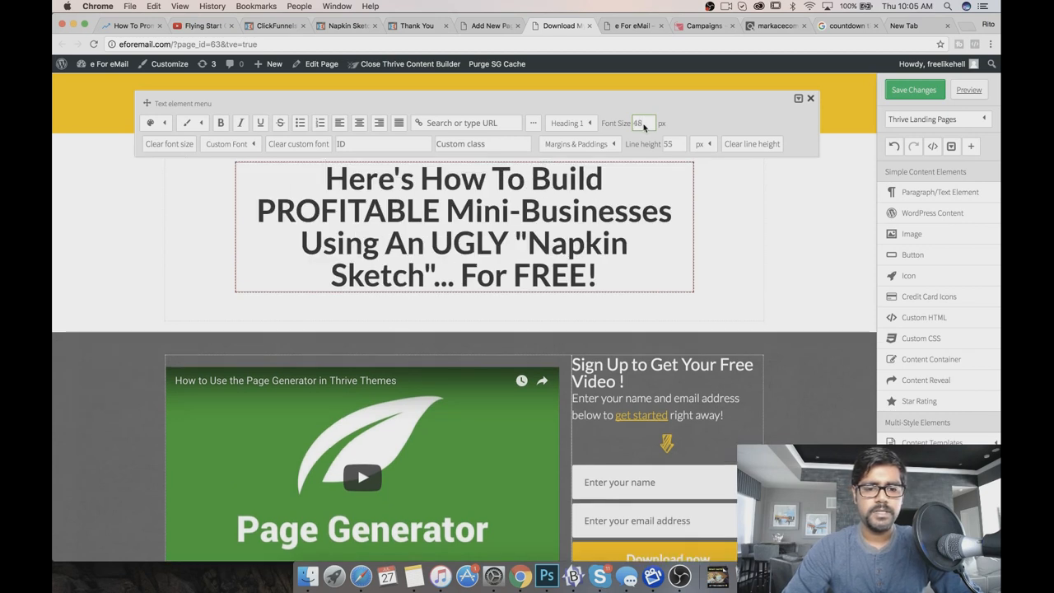
pyautogui.write('4')
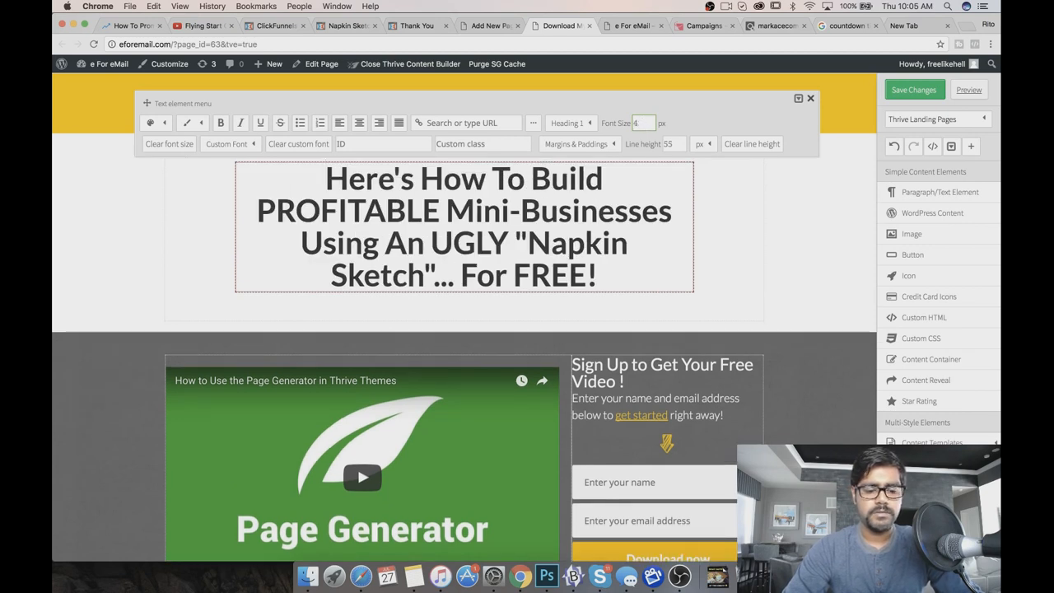
pyautogui.write('0')
pyautogui.press('Return')
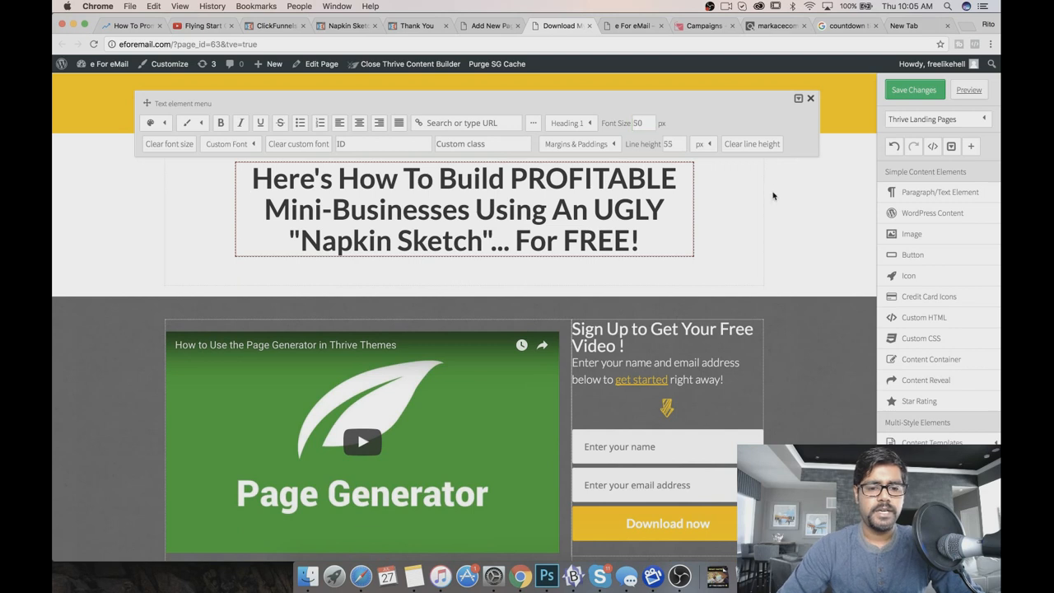
pyautogui.click(772, 195)
pyautogui.scroll(-1, 709, 181)
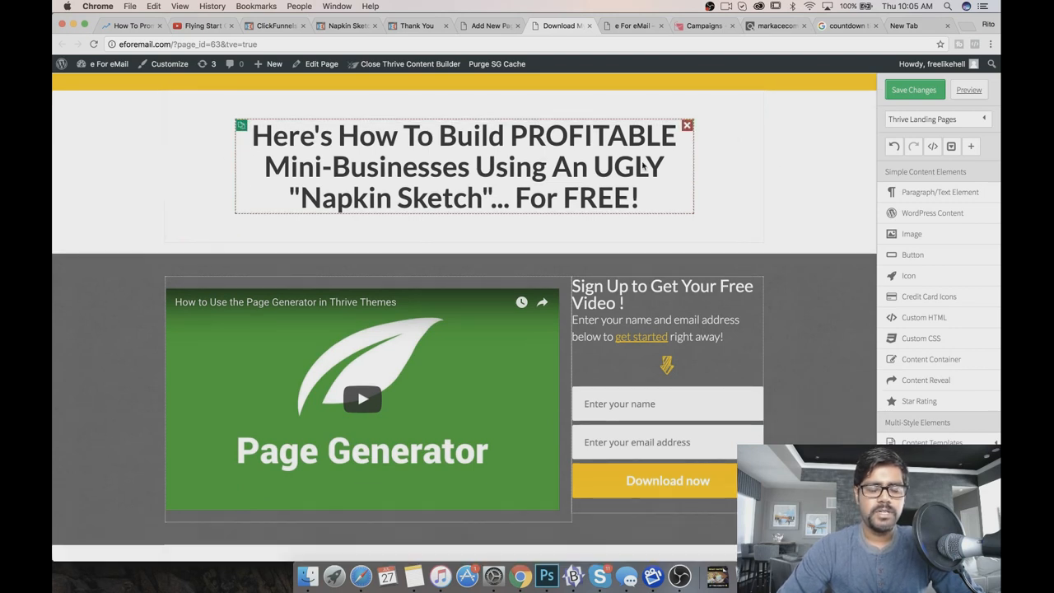
pyautogui.click(643, 79)
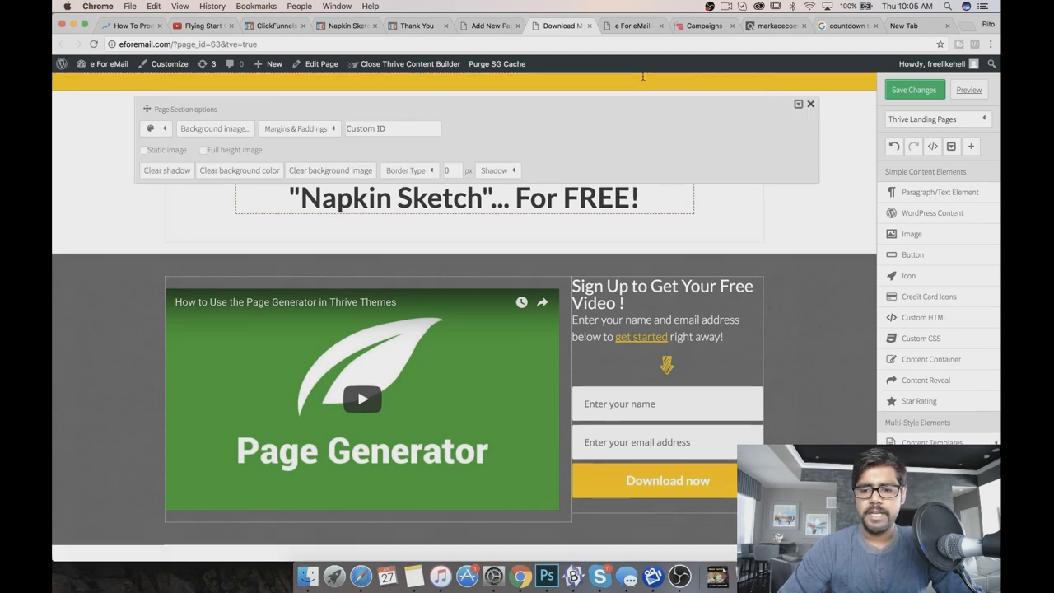
pyautogui.click(810, 104)
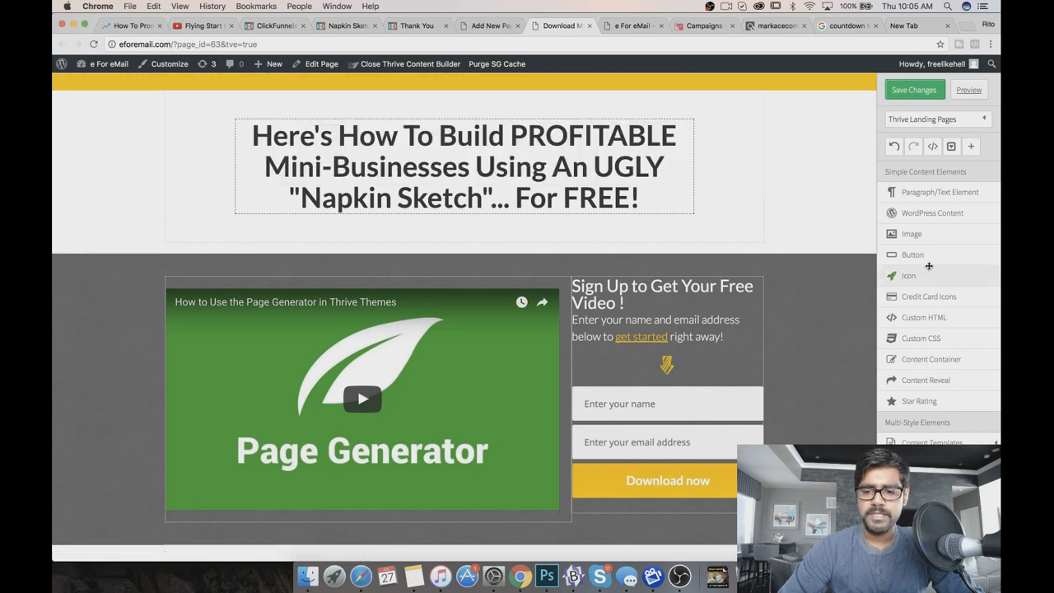
pyautogui.scroll(-3, 930, 324)
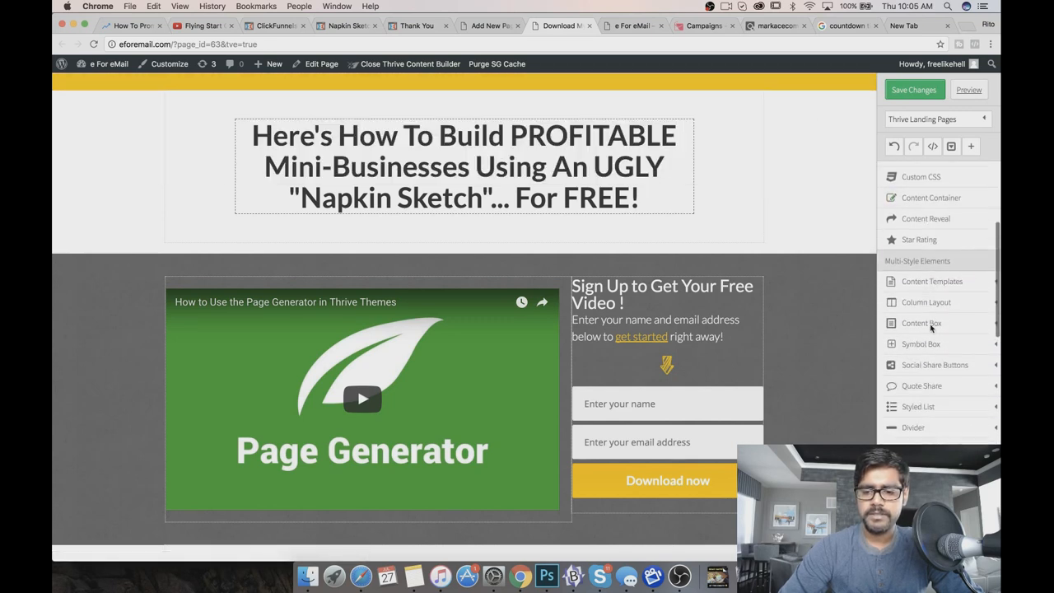
pyautogui.scroll(3, 930, 328)
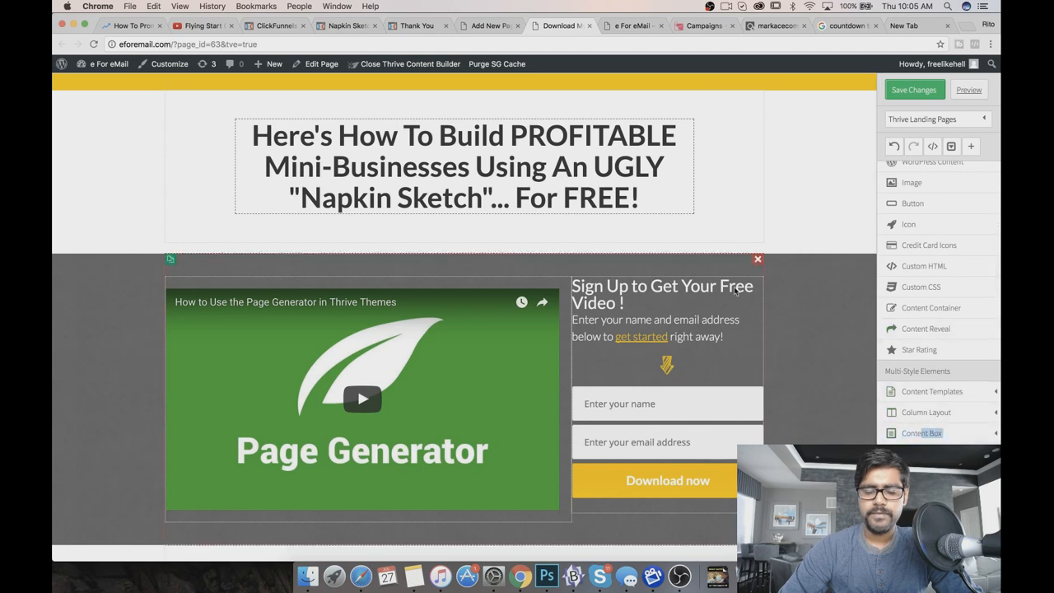
# Try adding a Style 1 content box with a headline below the video and opt-in section.
pyautogui.scroll(2, 923, 420)
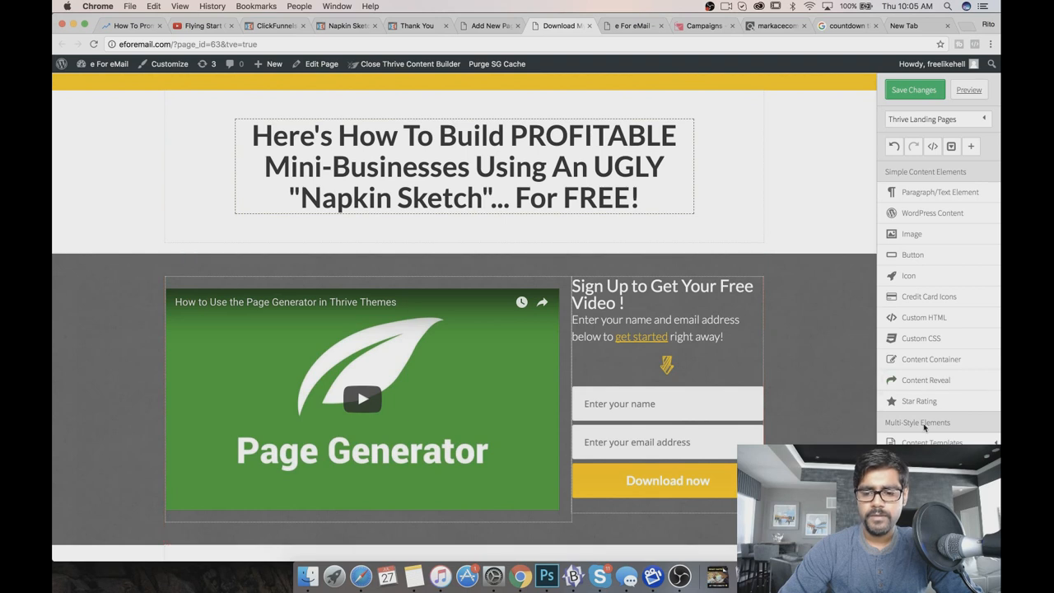
pyautogui.scroll(-2, 939, 329)
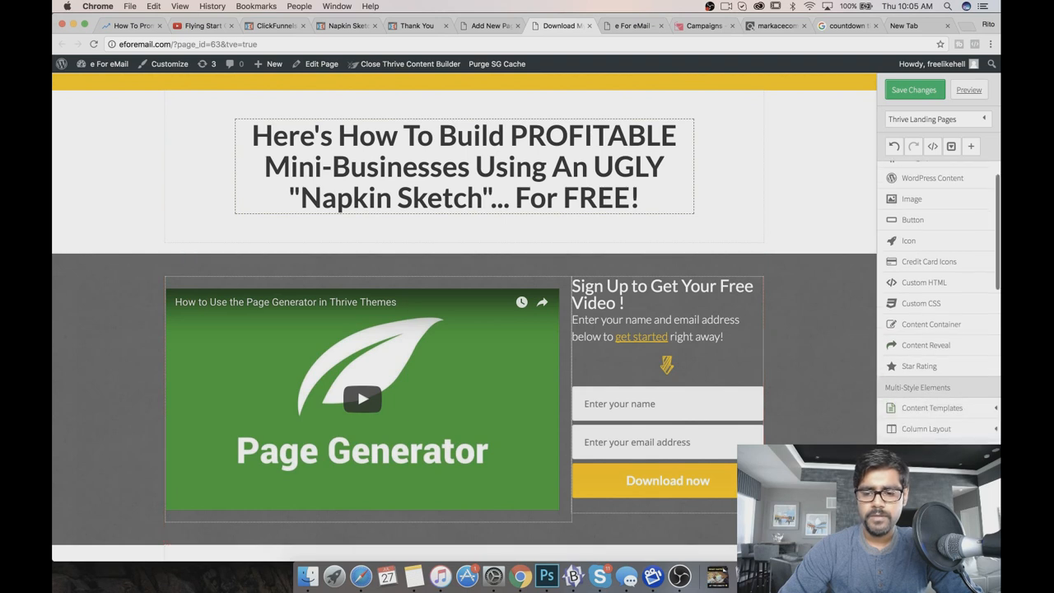
pyautogui.click(859, 425)
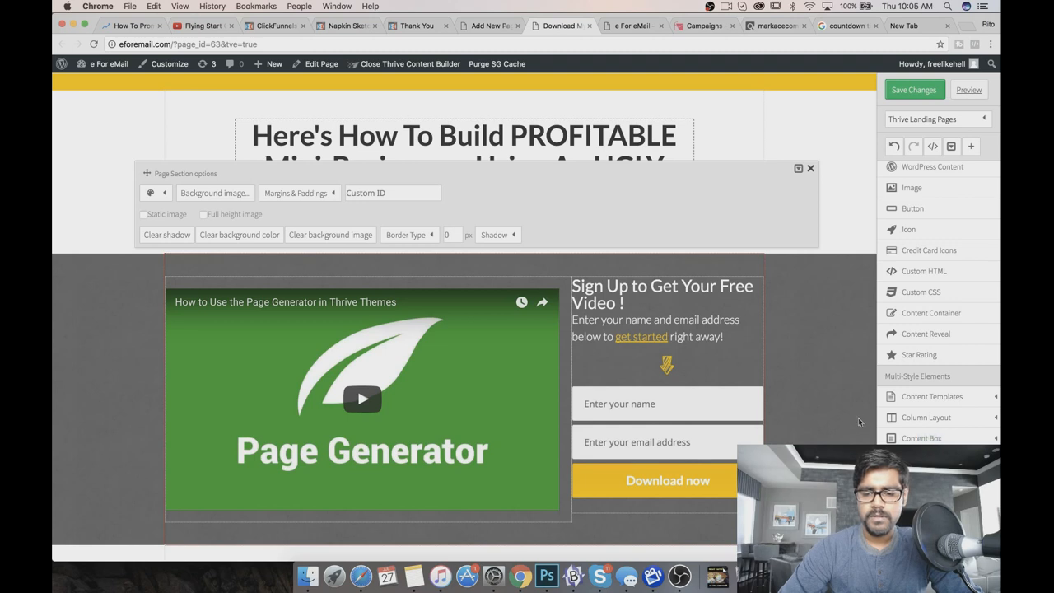
pyautogui.moveTo(895, 442); pyautogui.dragTo(891, 458)
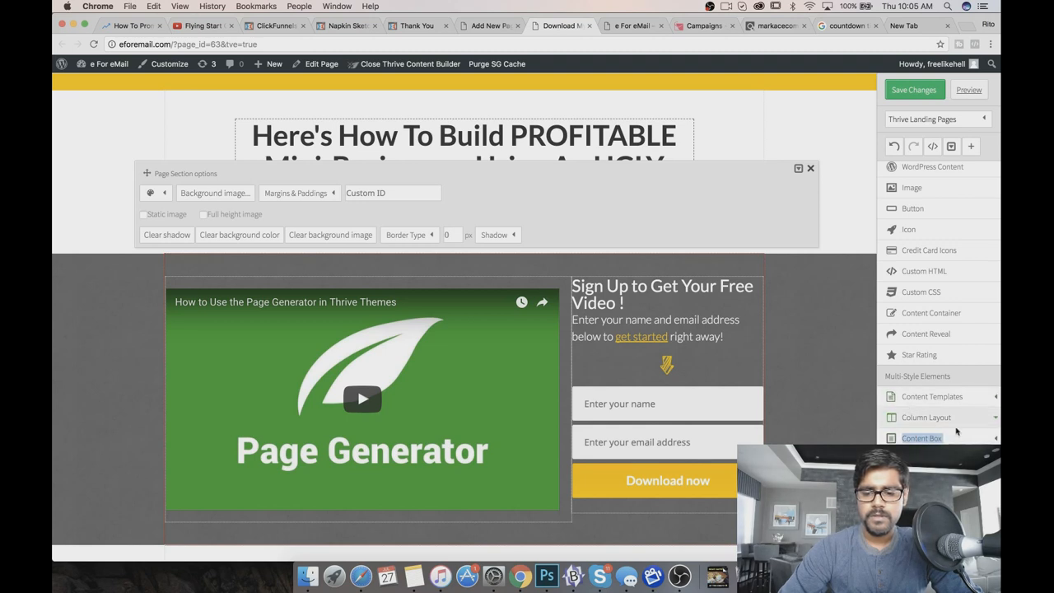
pyautogui.scroll(-1, 930, 440)
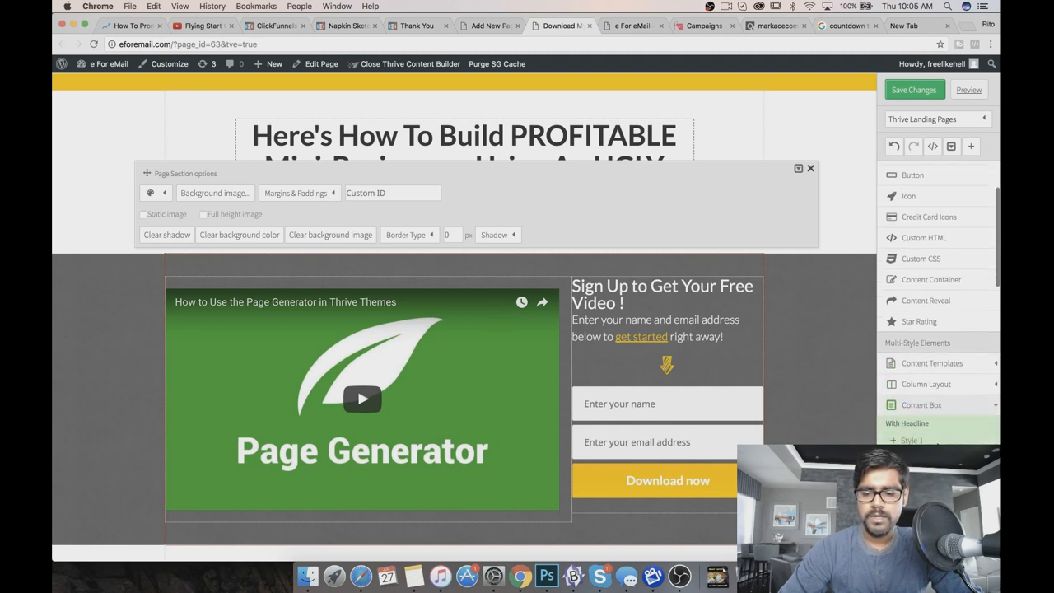
pyautogui.click(912, 426)
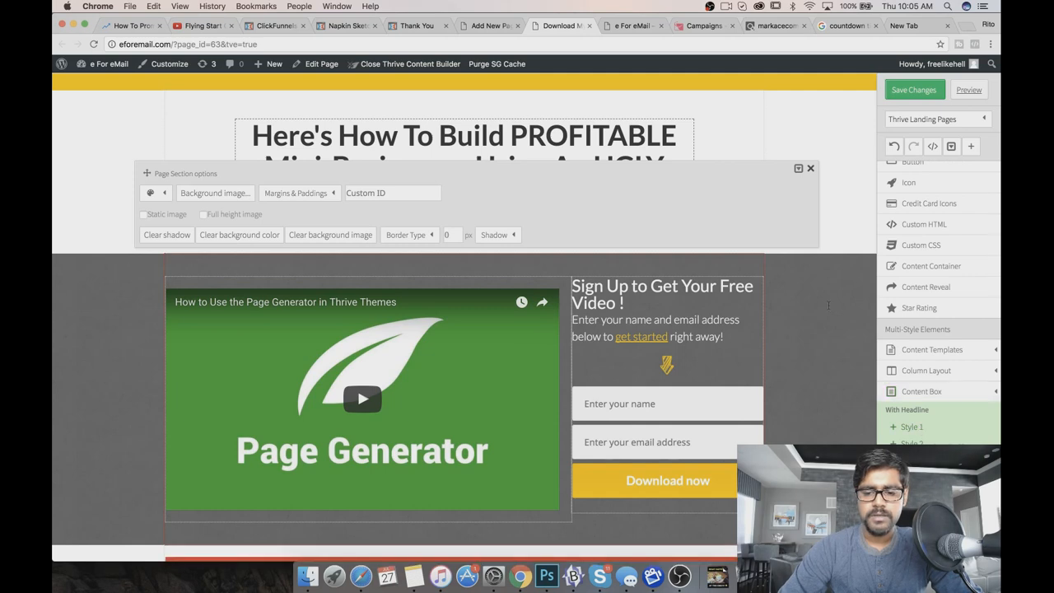
pyautogui.scroll(-2, 829, 305)
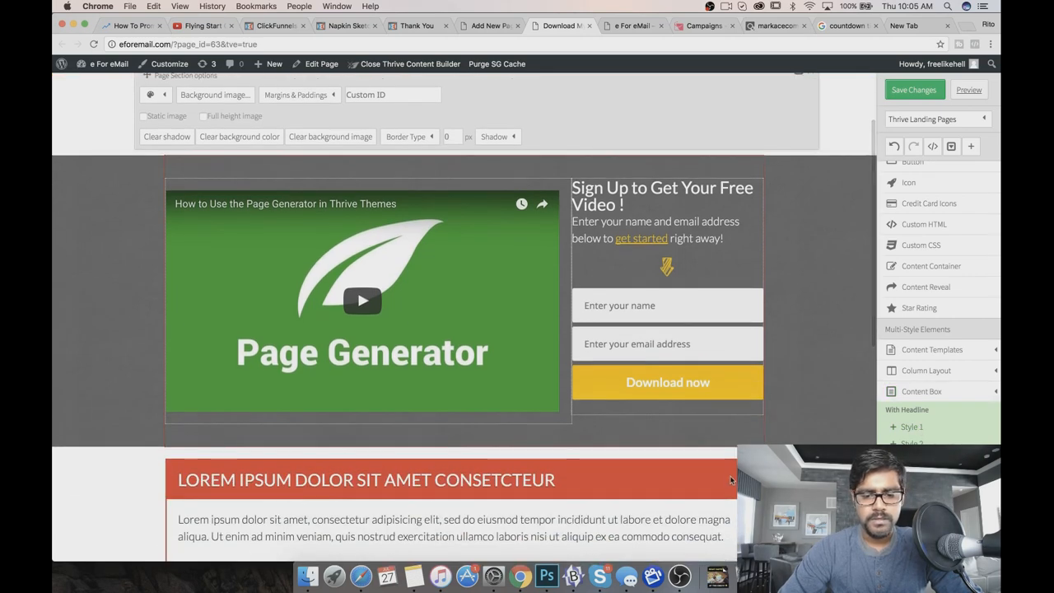
pyautogui.click(731, 478)
# Delete the "An Easier Way to Improve Your Website" section, the three feature columns, the content box and the divider below the video section.
pyautogui.scroll(-6, 731, 473)
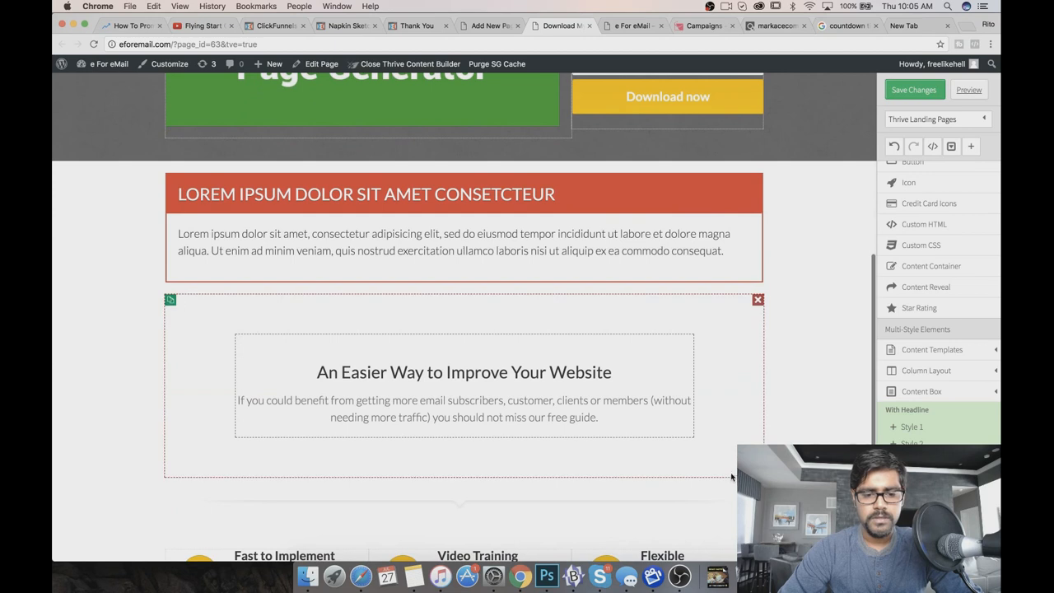
pyautogui.click(758, 300)
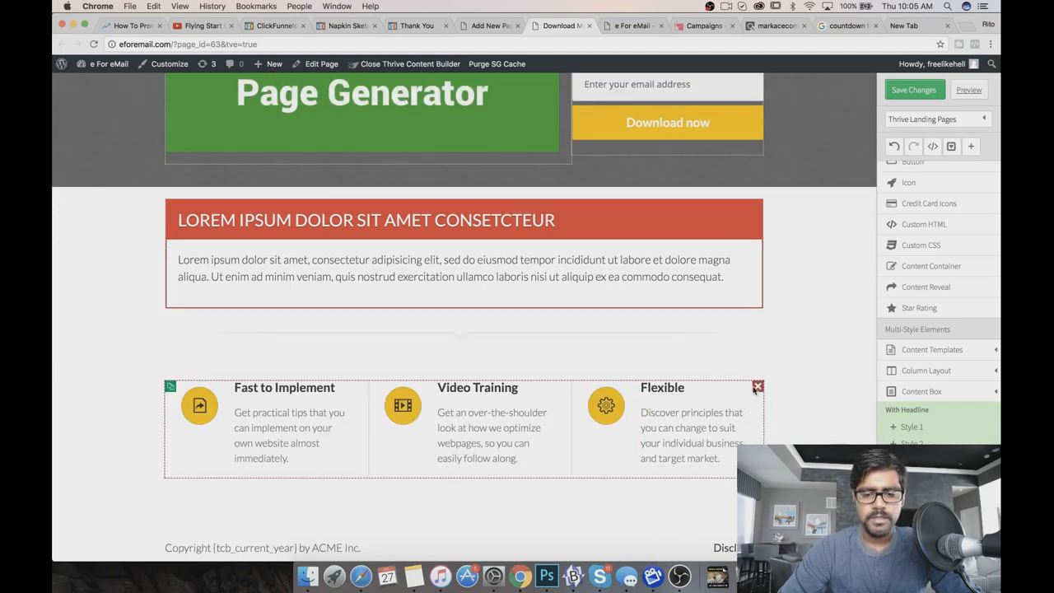
pyautogui.click(758, 386)
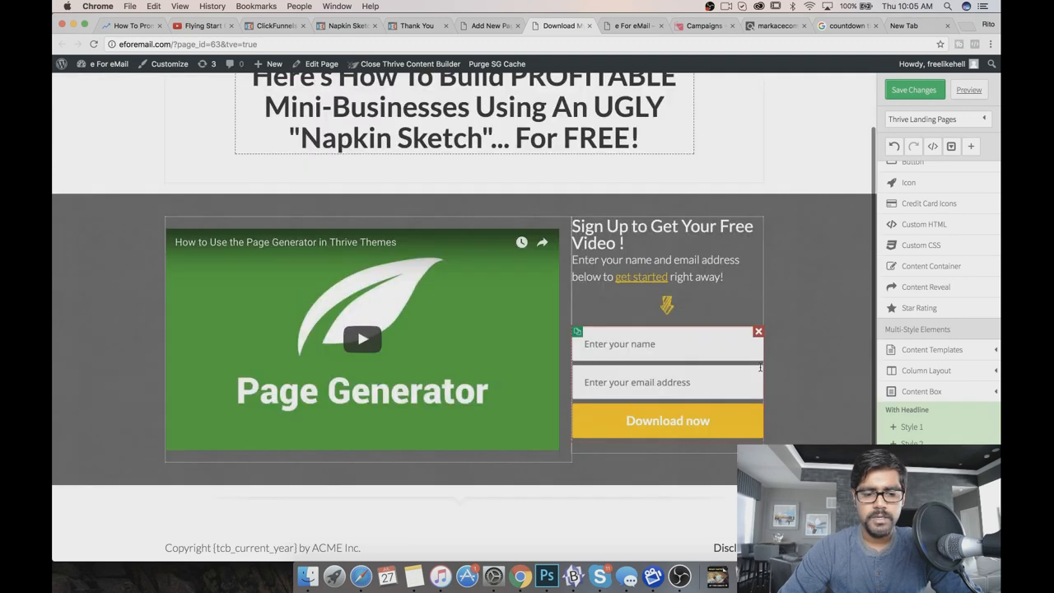
pyautogui.click(759, 367)
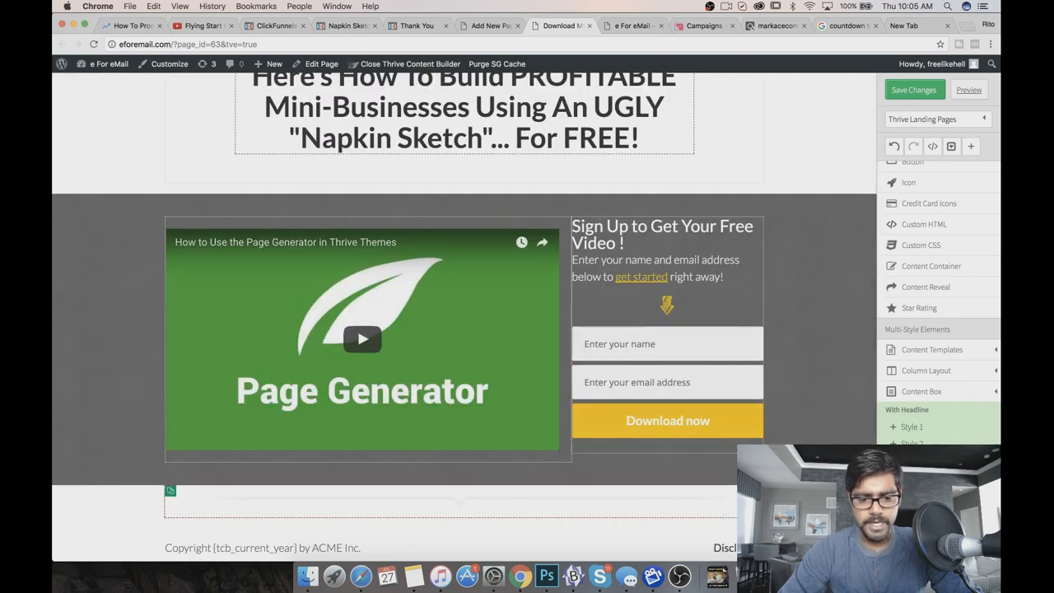
pyautogui.click(758, 491)
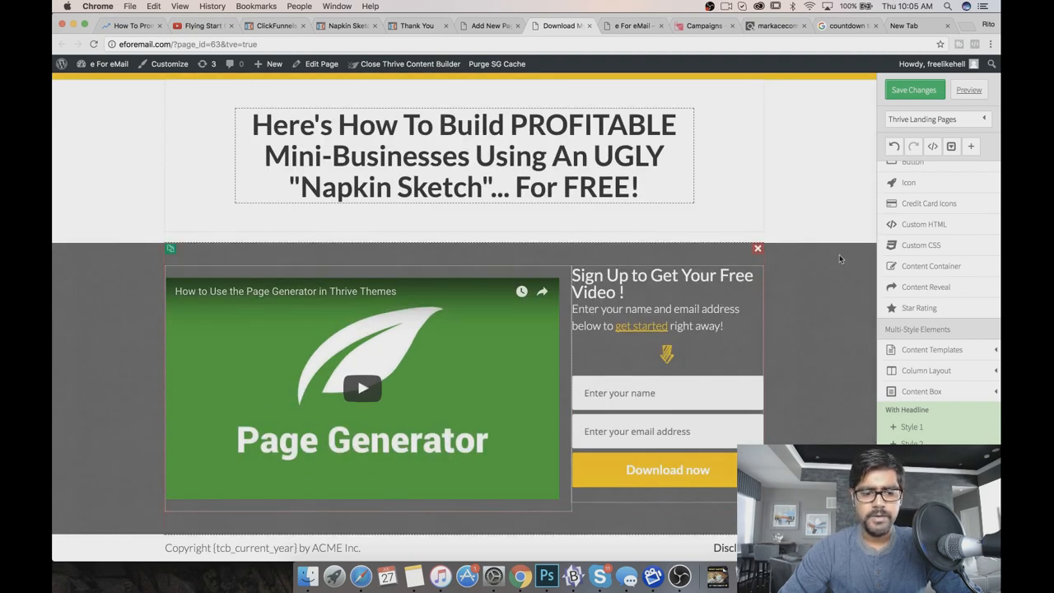
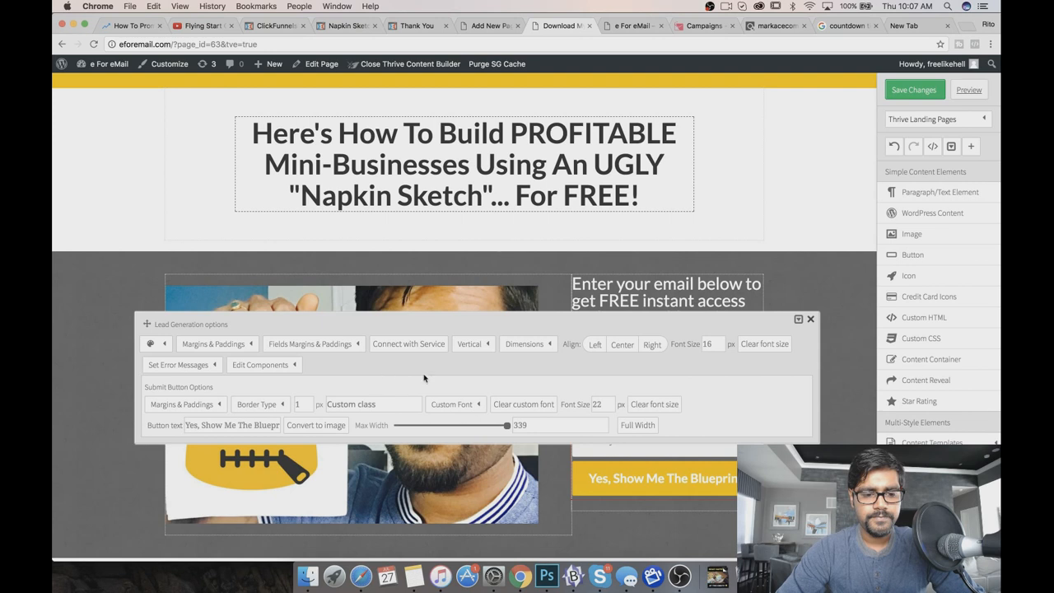
# Change the opt-in form's Button BG Color 1 from the custom colors to orange.
pyautogui.click(150, 344)
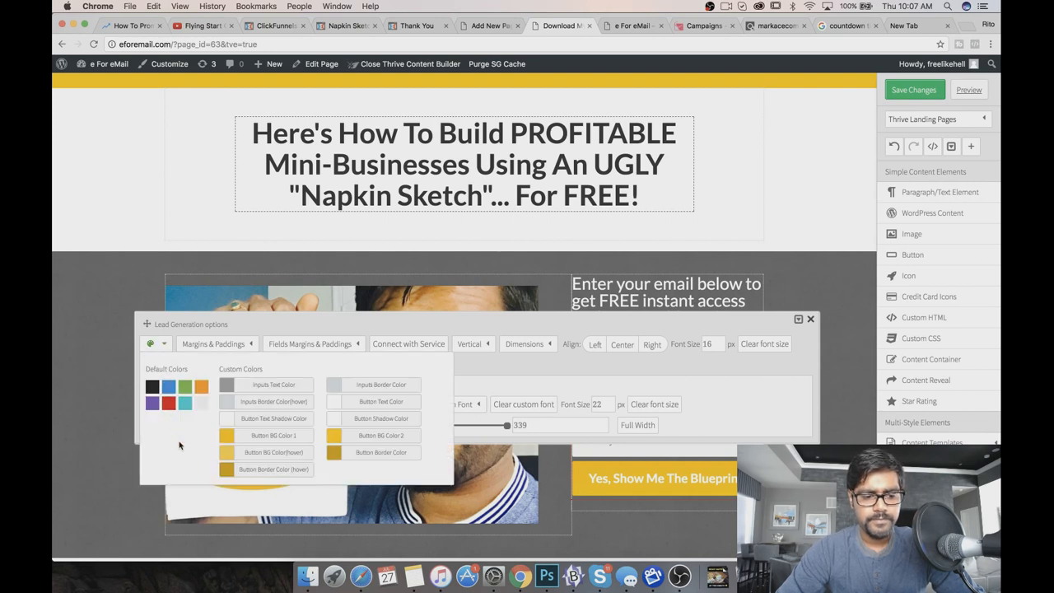
pyautogui.click(224, 438)
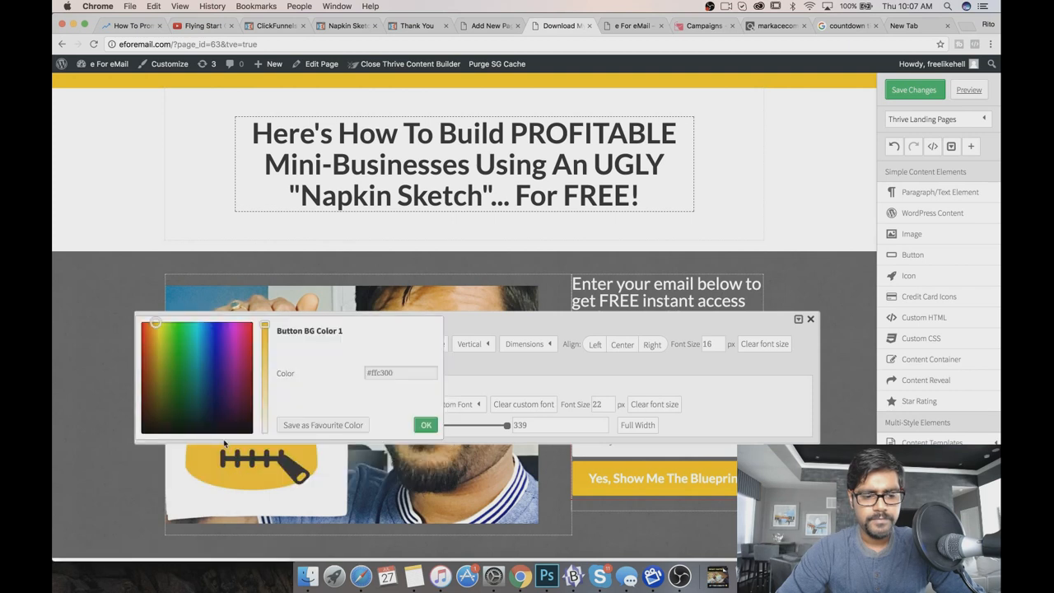
pyautogui.click(426, 425)
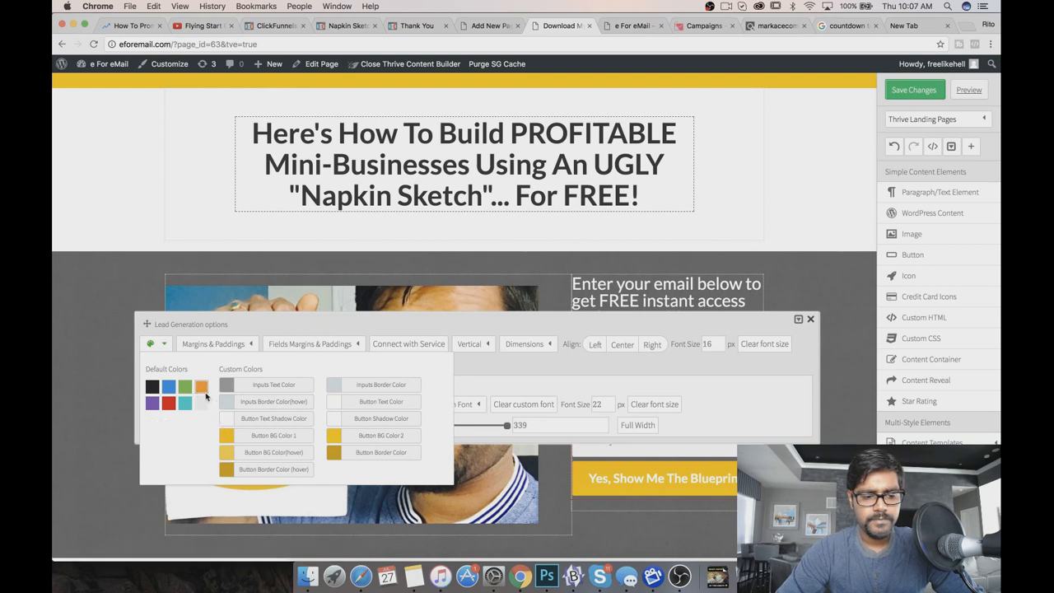
pyautogui.click(224, 436)
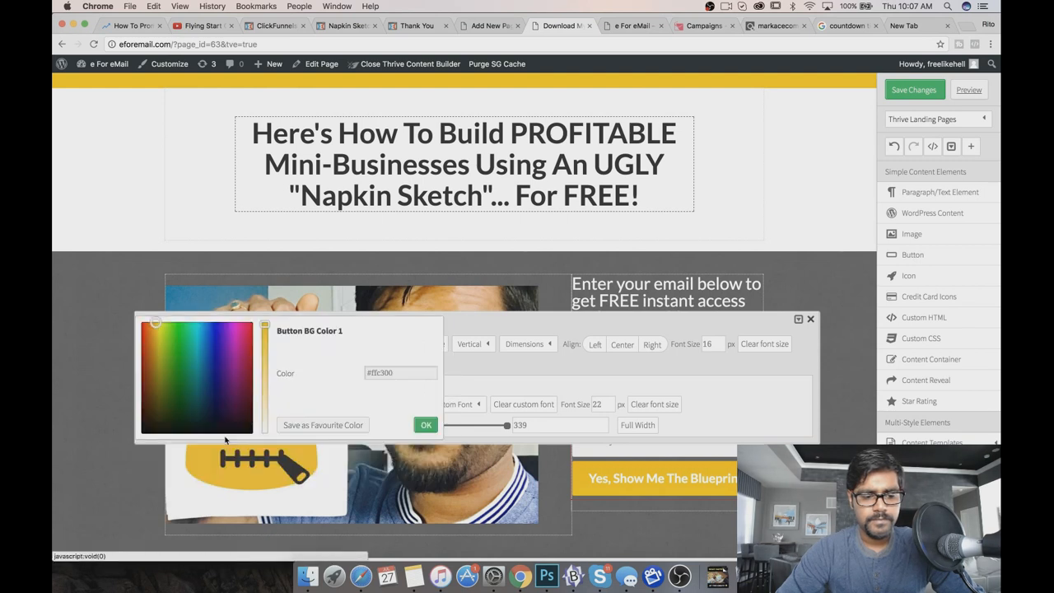
pyautogui.moveTo(155, 322); pyautogui.dragTo(148, 324)
pyautogui.click(426, 425)
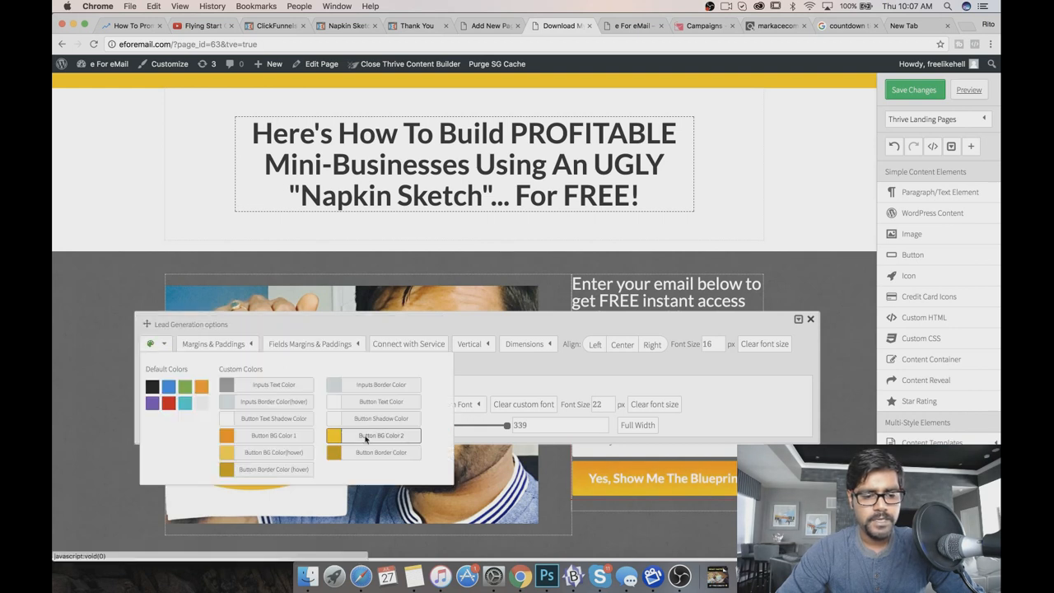
pyautogui.click(229, 457)
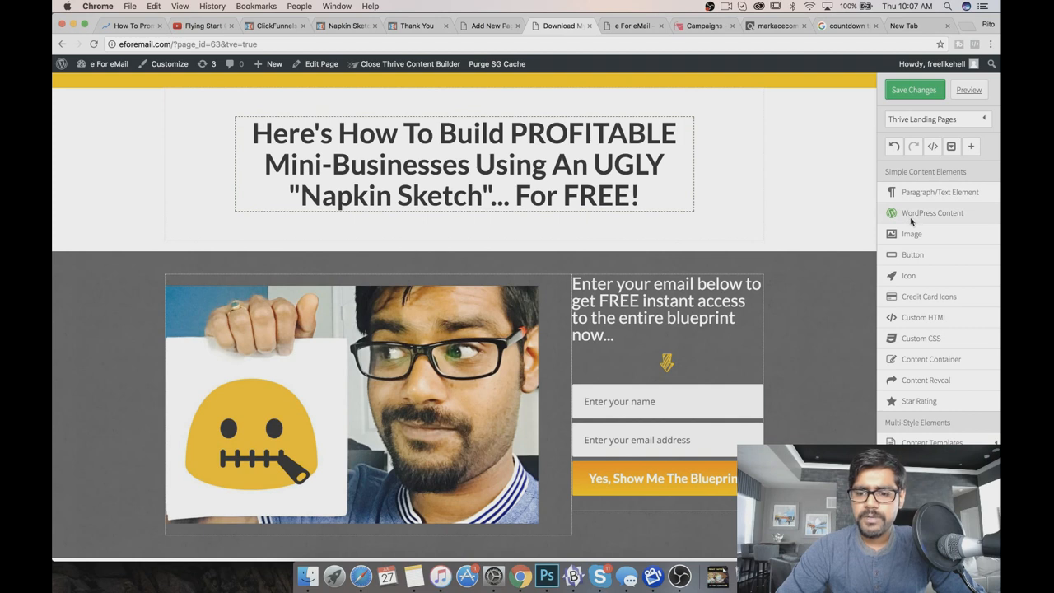
pyautogui.scroll(-2, 939, 272)
pyautogui.scroll(-6, 946, 286)
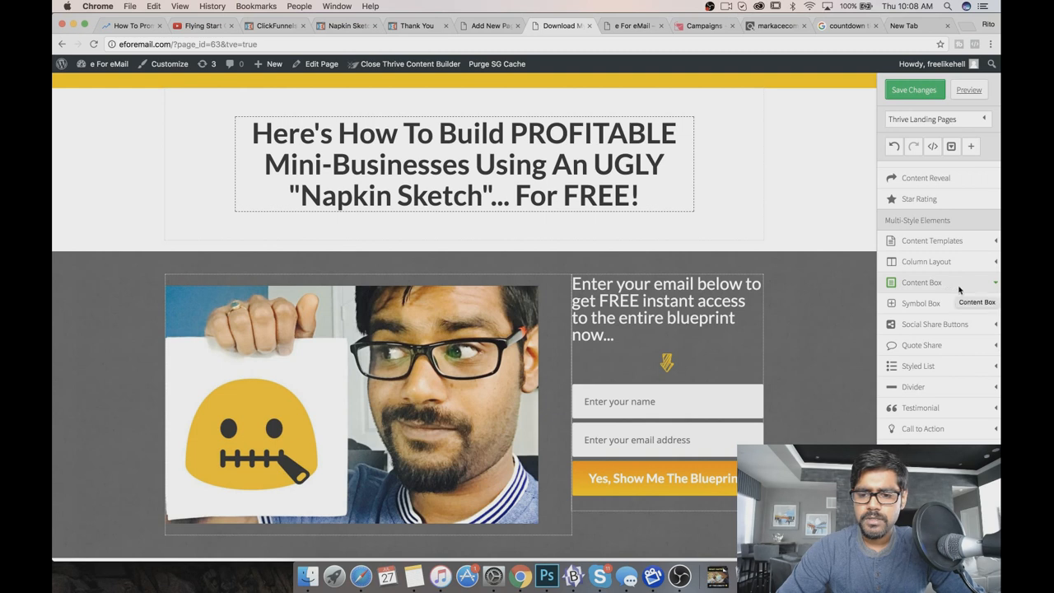
pyautogui.click(997, 264)
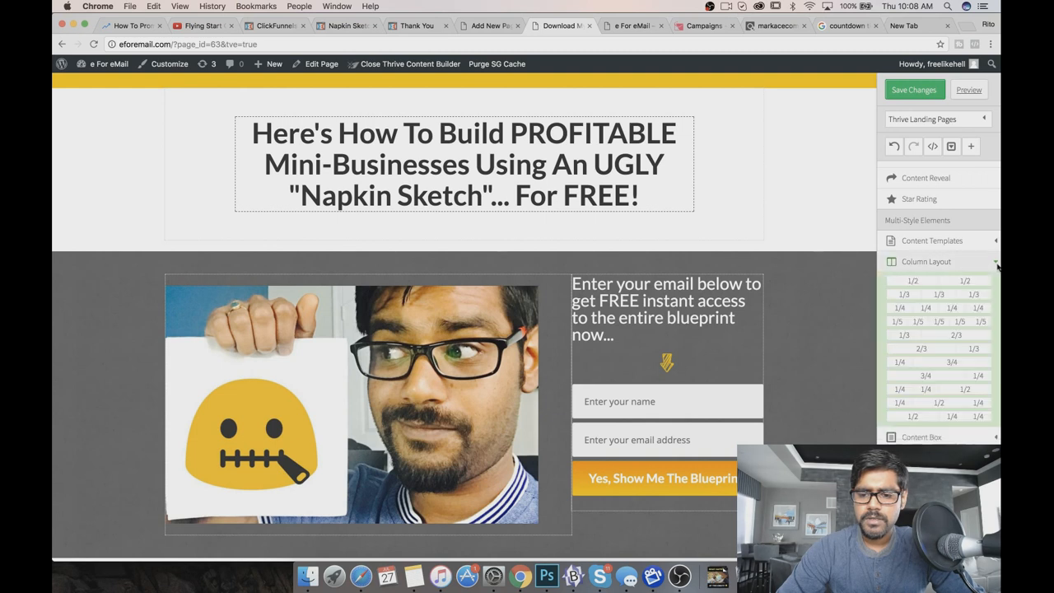
pyautogui.click(997, 266)
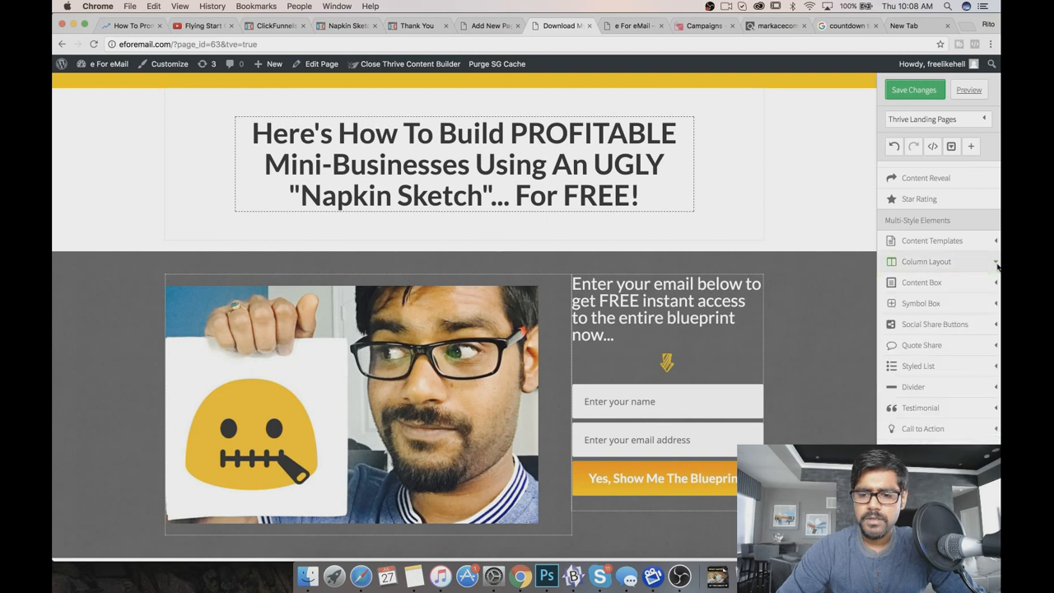
pyautogui.click(651, 79)
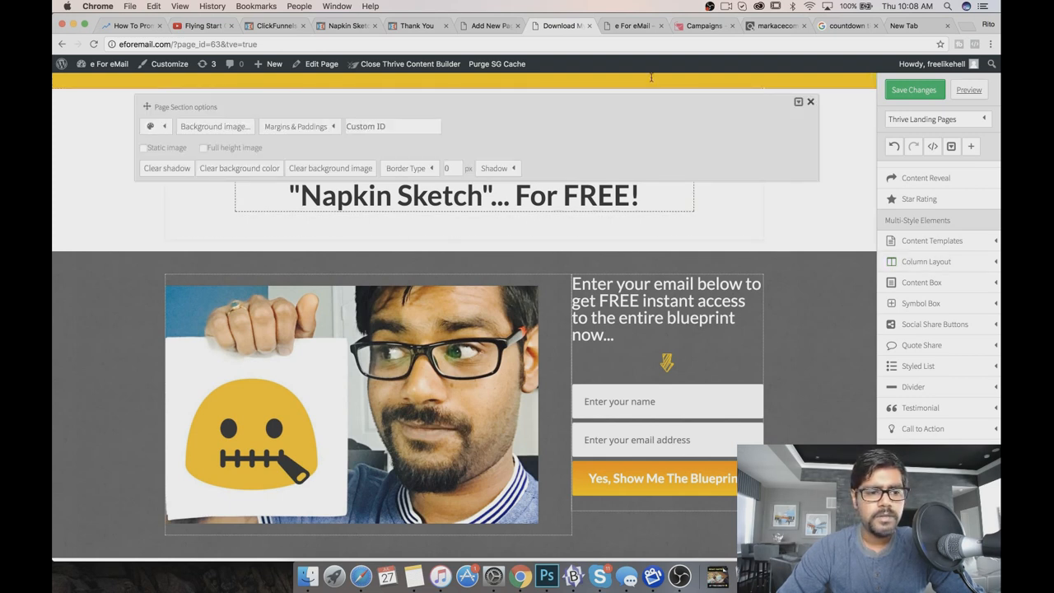
pyautogui.click(810, 101)
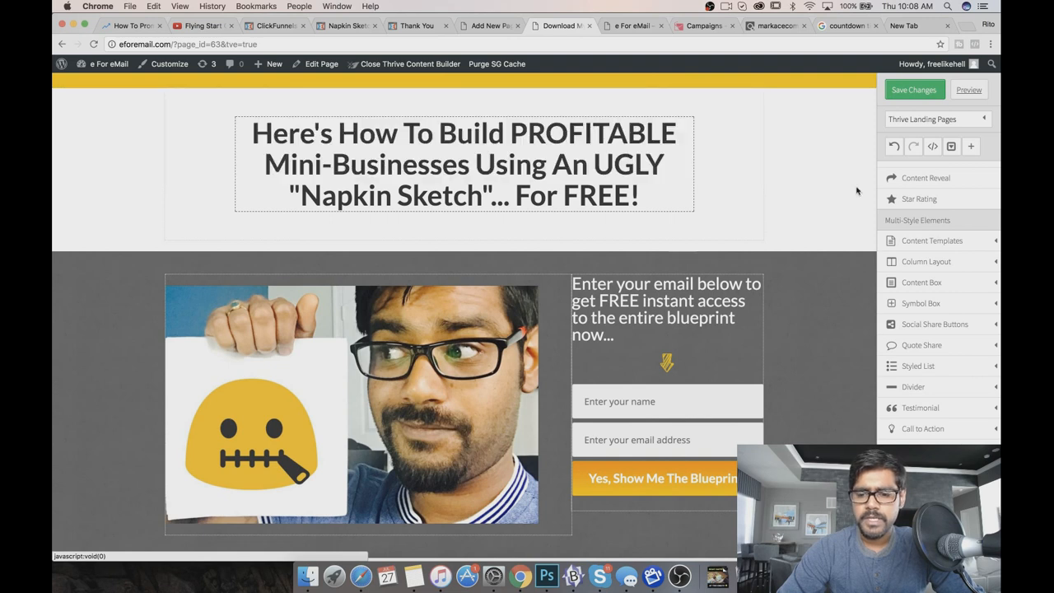
# Add a Style 4 content box without a headline and place it inside the yellow bar above the headline.
pyautogui.scroll(-2, 964, 403)
pyautogui.scroll(-5, 965, 416)
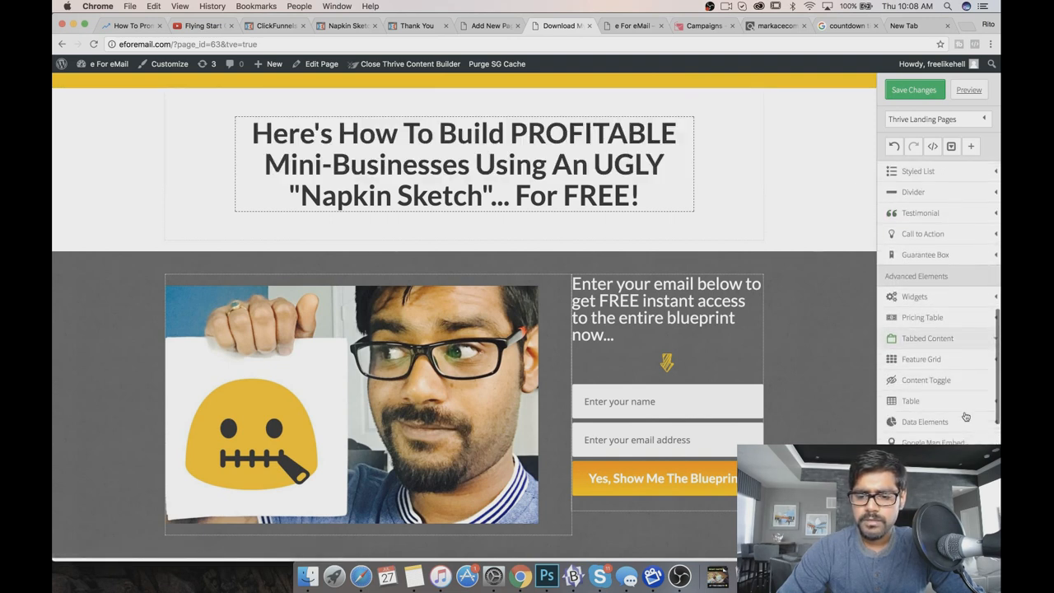
pyautogui.scroll(6, 965, 416)
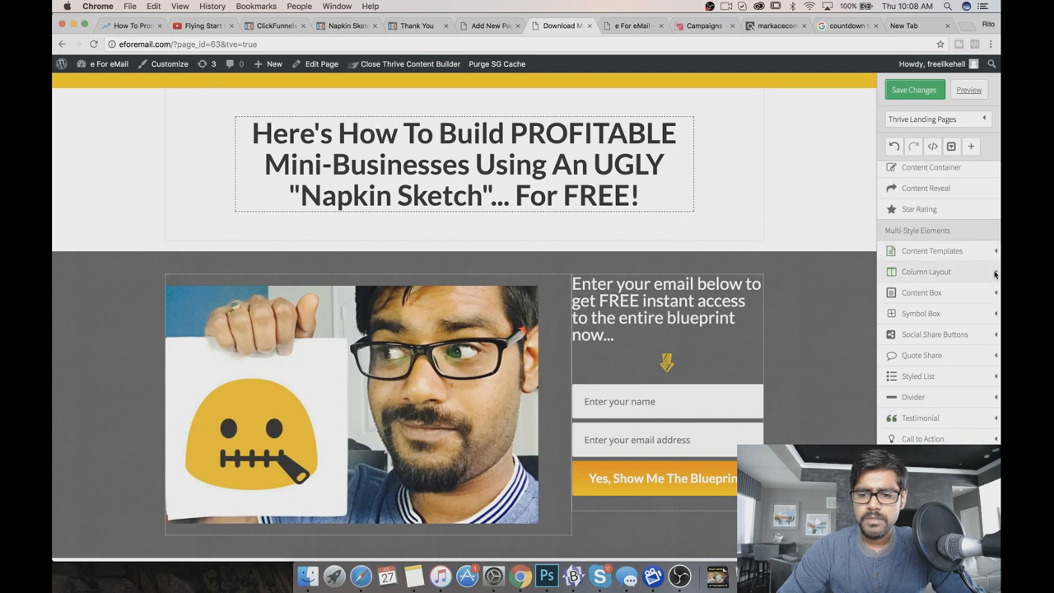
pyautogui.click(995, 292)
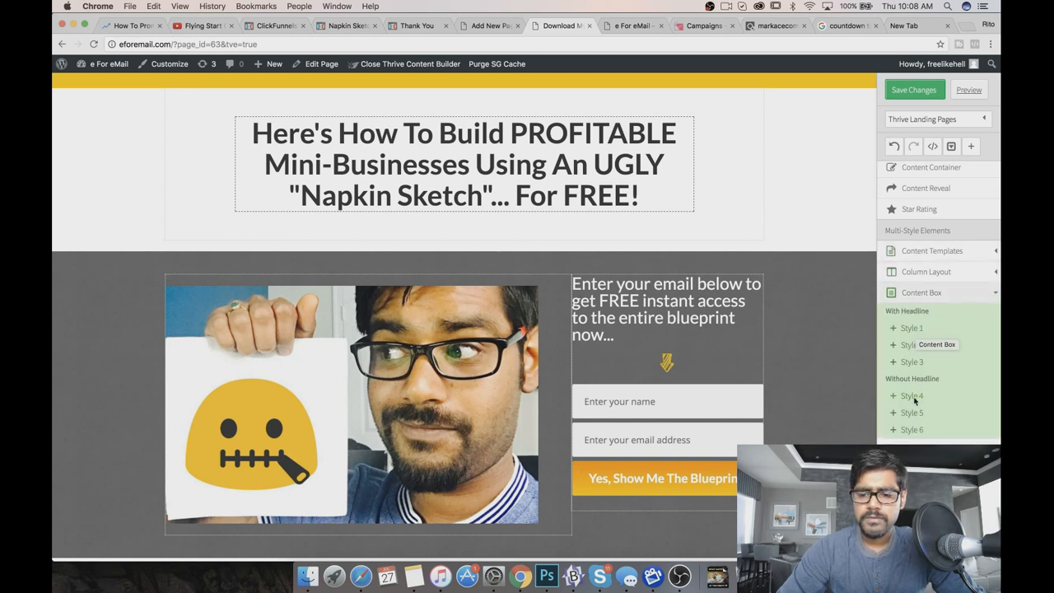
pyautogui.moveTo(911, 396); pyautogui.dragTo(677, 89)
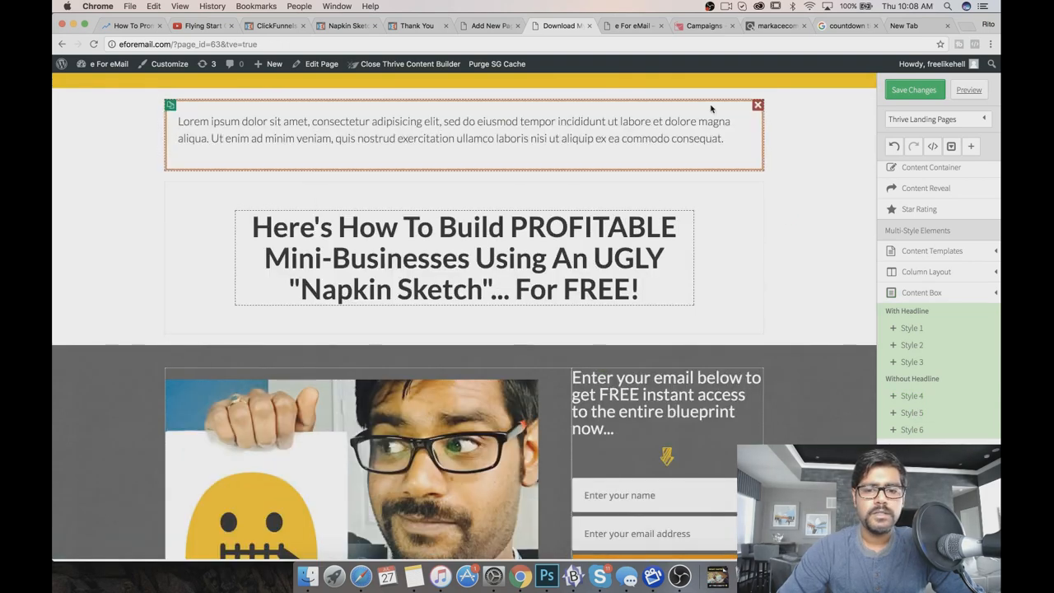
pyautogui.moveTo(237, 106); pyautogui.dragTo(279, 78)
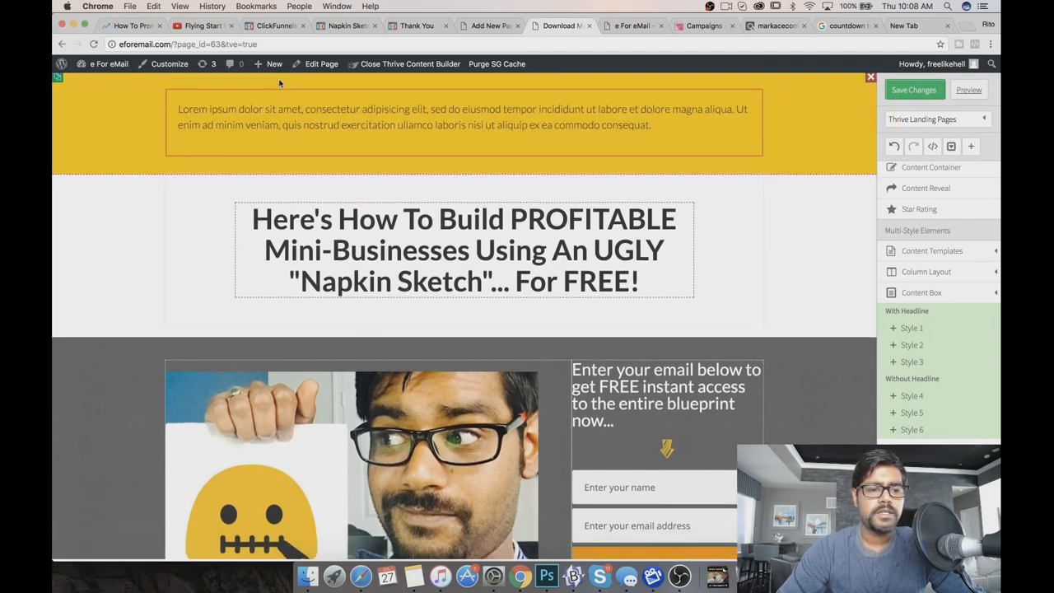
# Replace the content box's placeholder text with "Want More Leads & Sales QUICKLY?" copied from the original Napkin Sketch page.
pyautogui.click(301, 122)
pyautogui.click(481, 25)
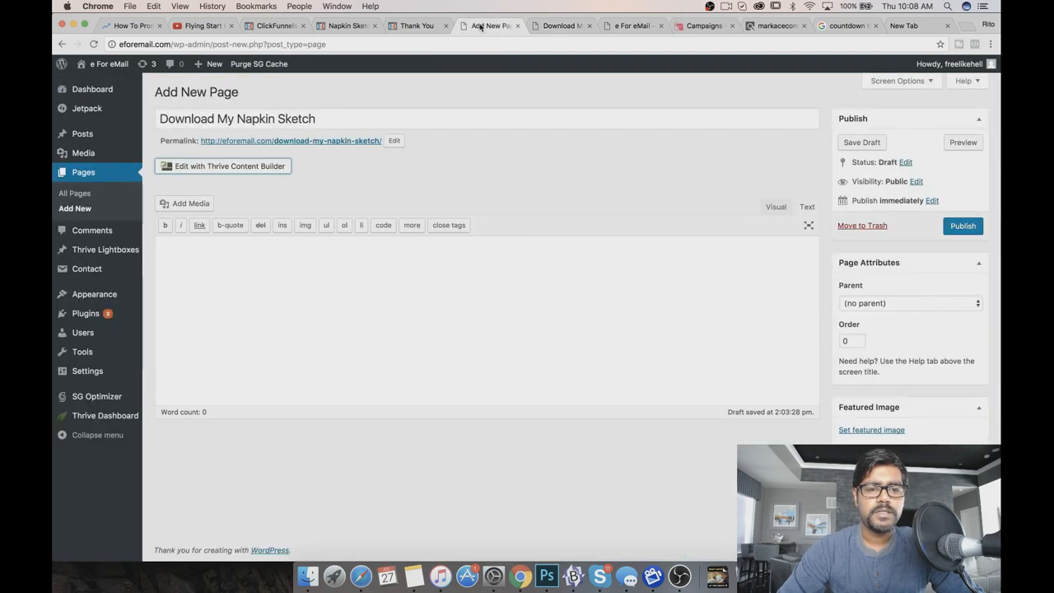
pyautogui.click(350, 25)
pyautogui.moveTo(409, 78); pyautogui.dragTo(630, 67)
pyautogui.press('super+c')
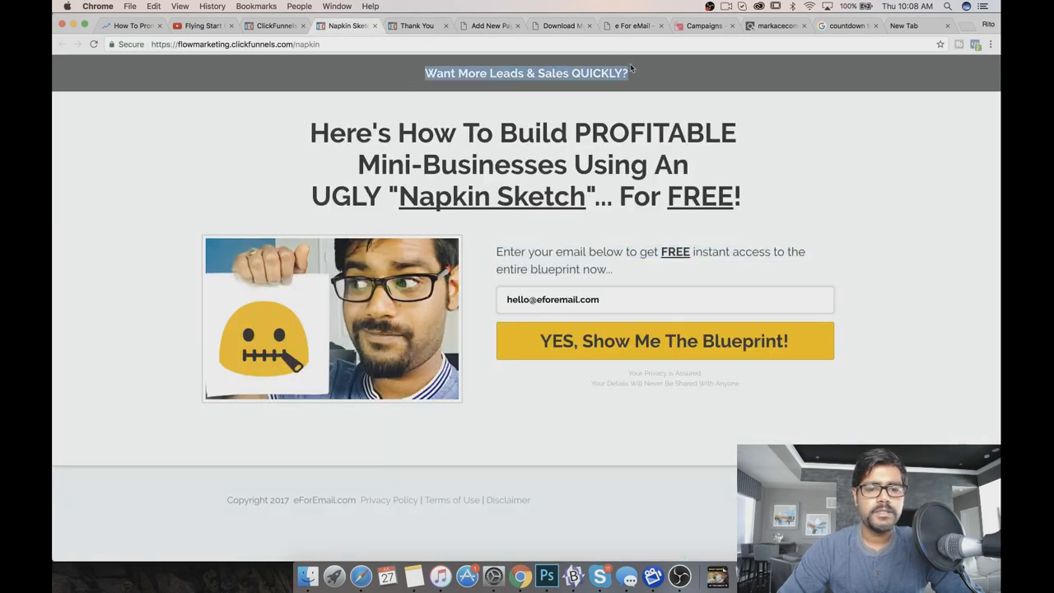
pyautogui.click(554, 26)
pyautogui.press('super+v')
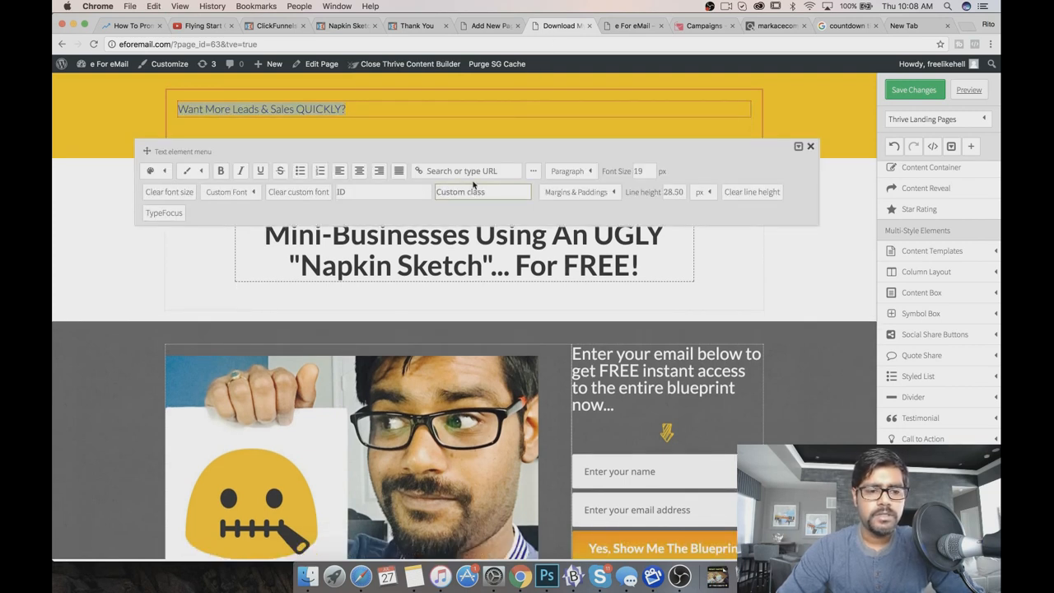
# Center the "Want More Leads & Sales QUICKLY?" line in the yellow bar and make it bold.
pyautogui.click(359, 171)
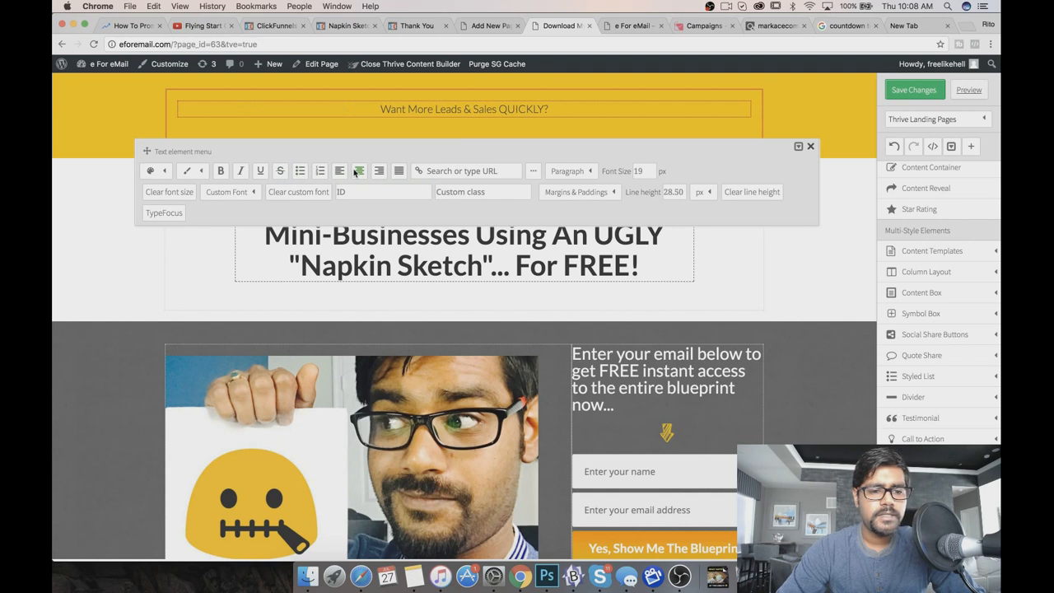
pyautogui.tripleClick(377, 108)
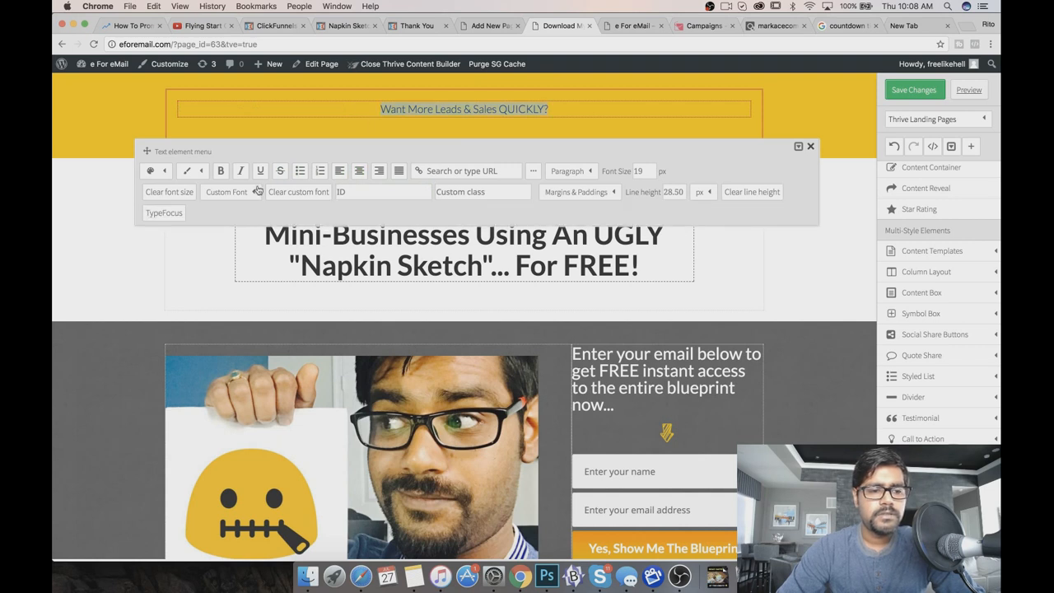
pyautogui.tripleClick(394, 114)
pyautogui.click(220, 170)
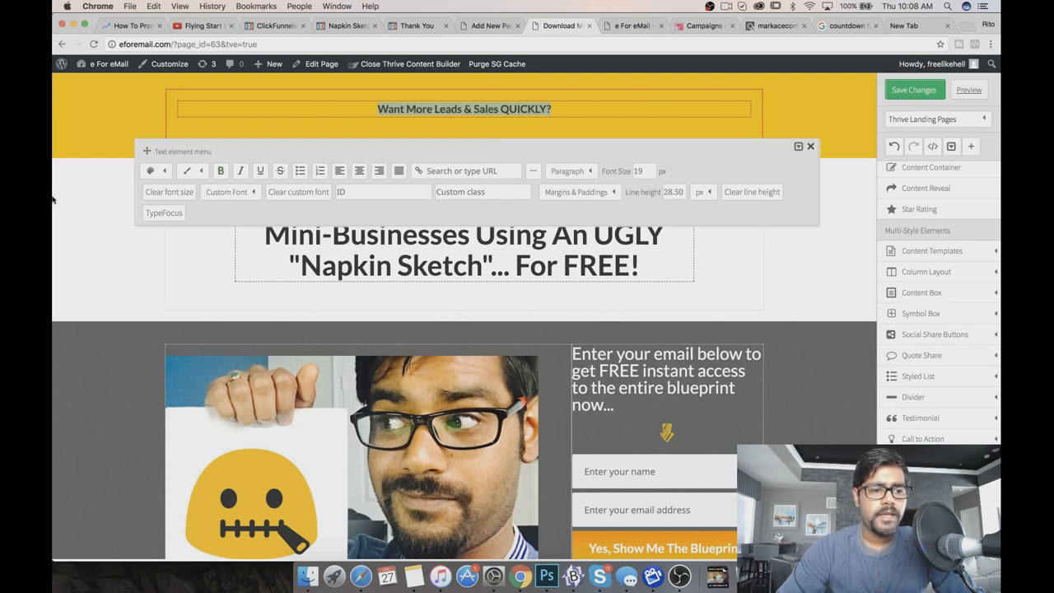
# Set the bottom margin of the "Want More Leads & Sales QUICKLY?" text to 0 px.
pyautogui.click(582, 195)
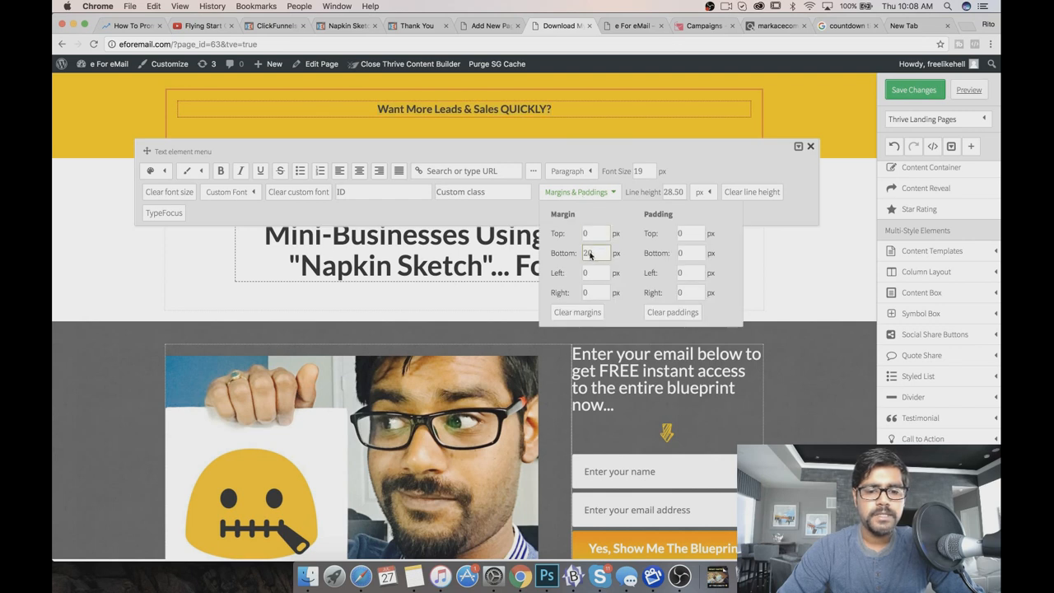
pyautogui.moveTo(593, 253); pyautogui.dragTo(578, 256)
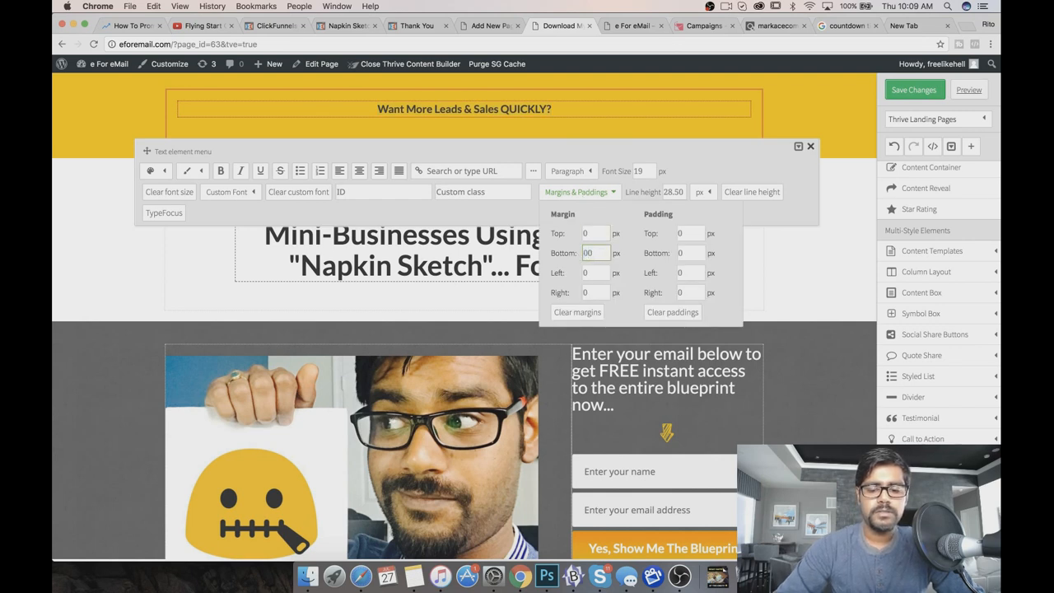
pyautogui.write('0')
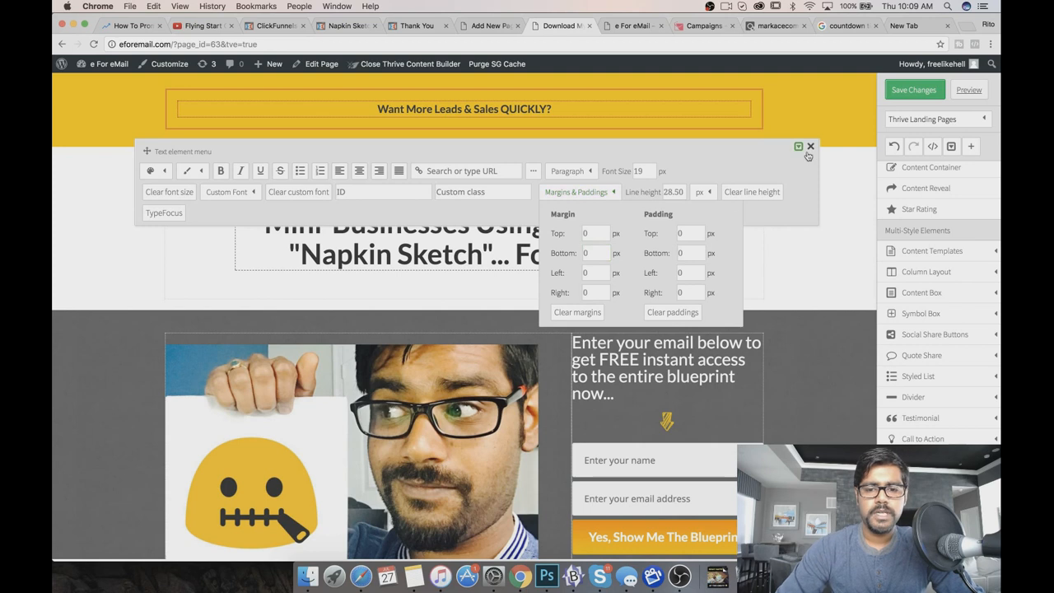
pyautogui.click(810, 146)
# Set the yellow page section's top and bottom padding to 0 px.
pyautogui.click(794, 114)
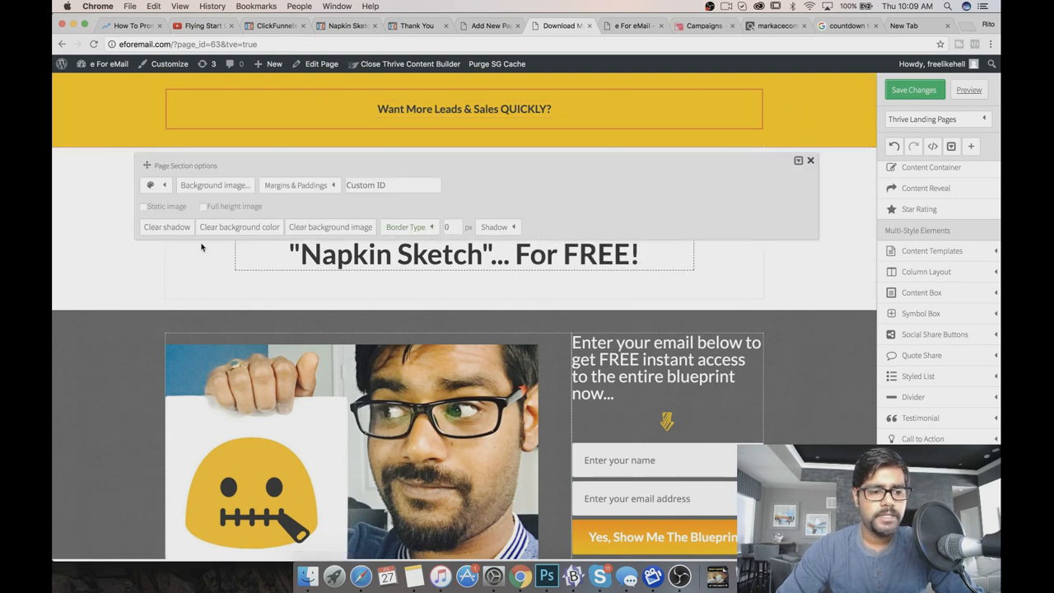
pyautogui.moveTo(280, 189)
pyautogui.click(400, 224)
pyautogui.press('BackSpace')
pyautogui.click(405, 247)
pyautogui.press('BackSpace')
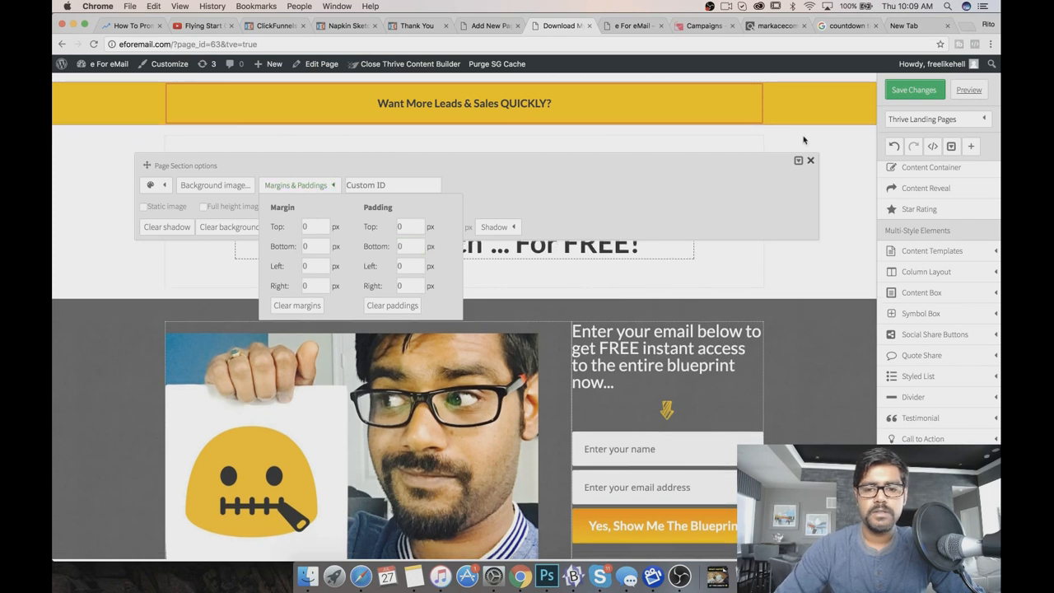
pyautogui.click(811, 161)
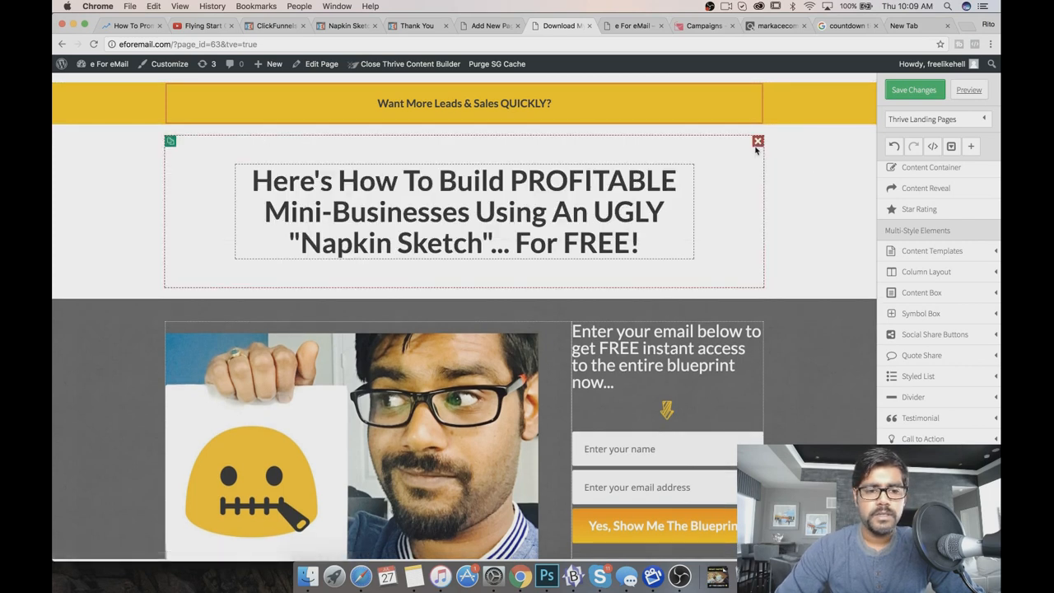
pyautogui.click(755, 148)
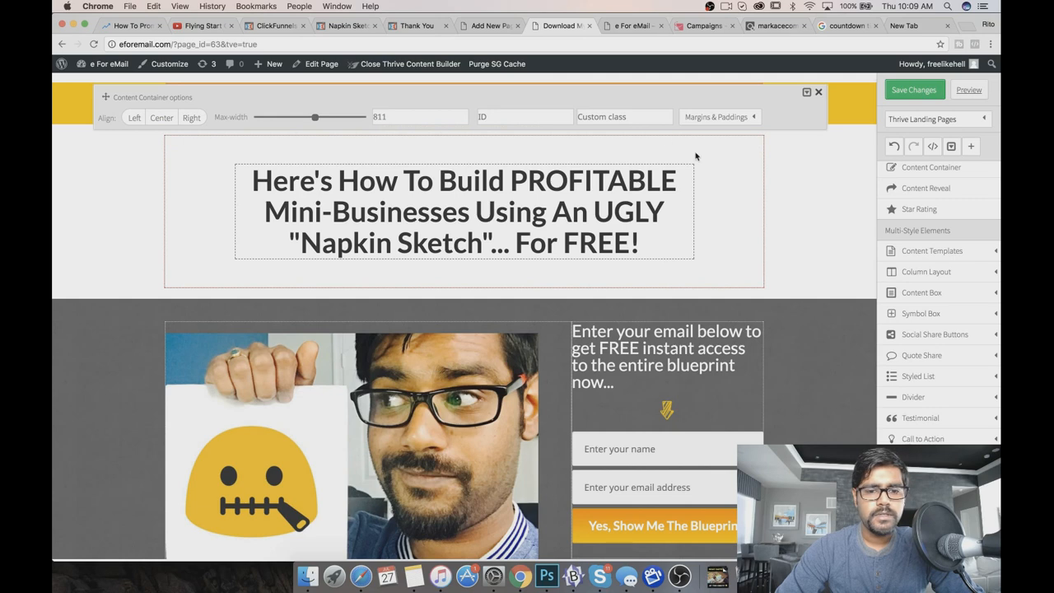
pyautogui.click(819, 92)
pyautogui.click(727, 224)
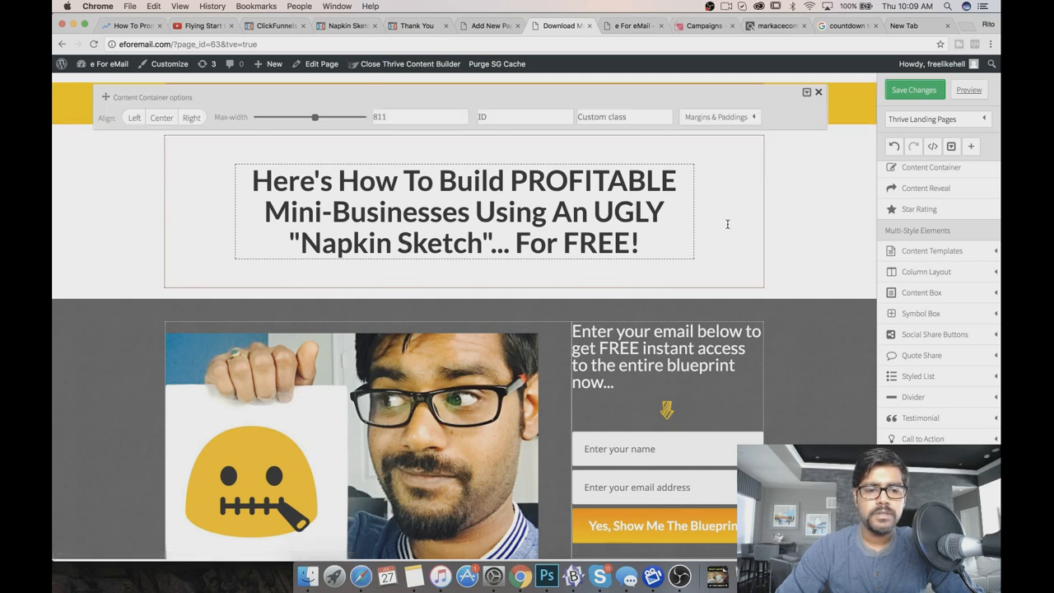
pyautogui.click(819, 93)
# Save the landing page, preview it, and return to the page editor.
pyautogui.click(901, 96)
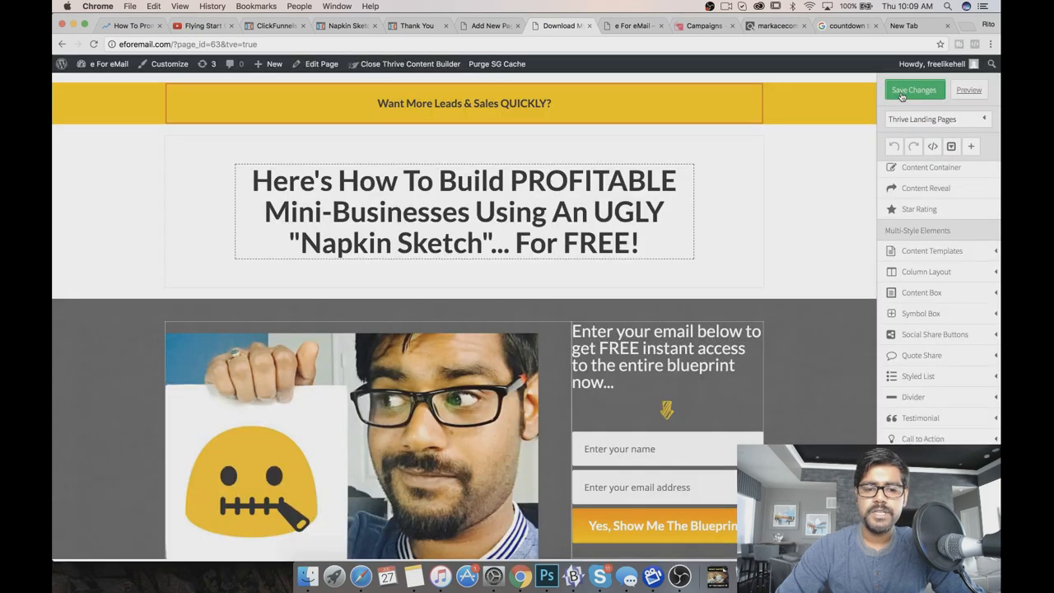
pyautogui.click(966, 93)
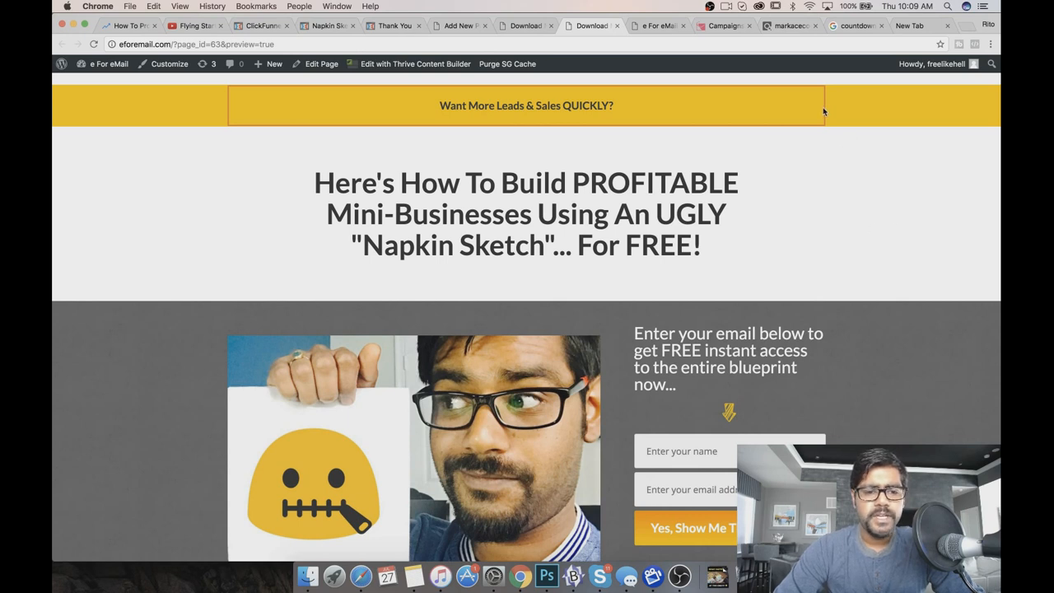
pyautogui.click(524, 25)
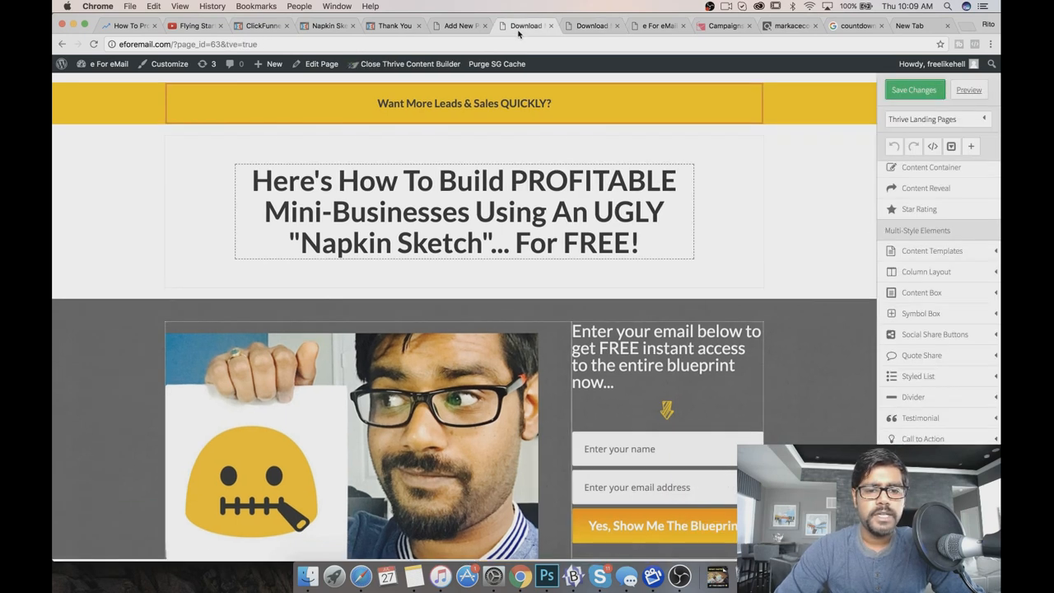
# Change the border color of the content box in the yellow bar to white.
pyautogui.click(555, 84)
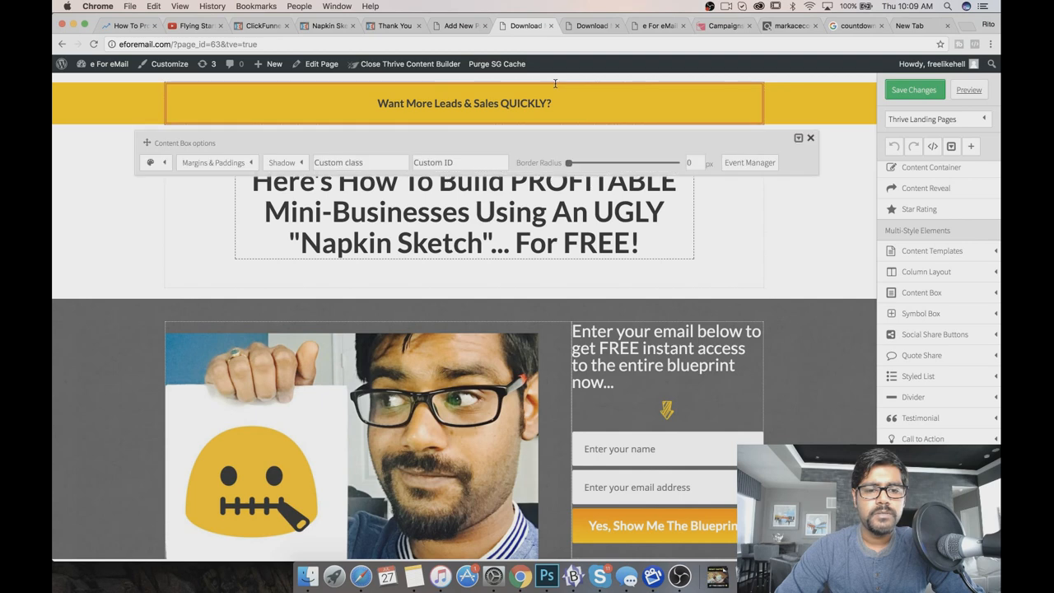
pyautogui.click(297, 160)
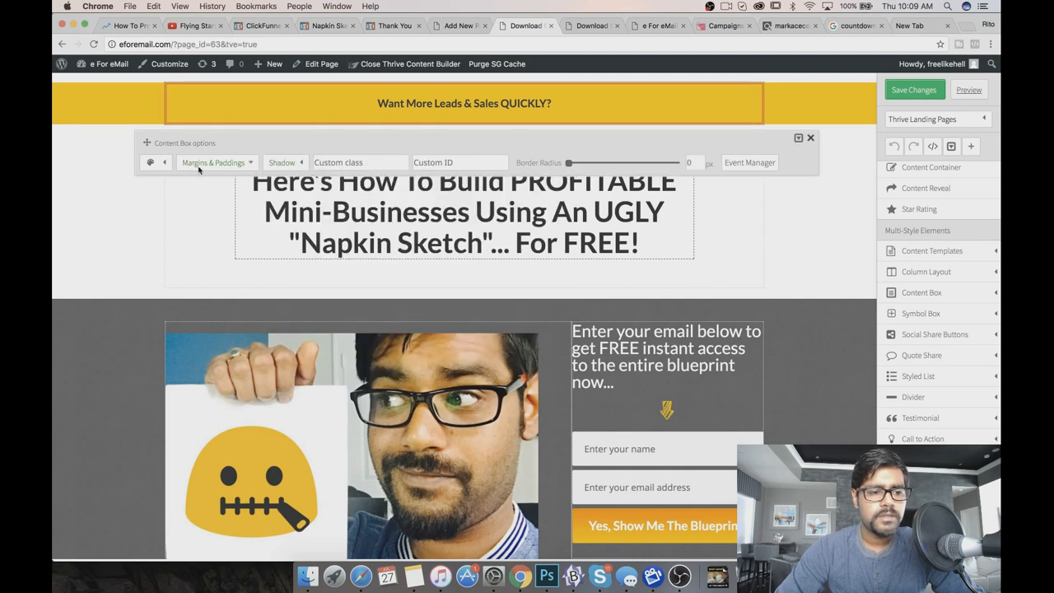
pyautogui.click(160, 163)
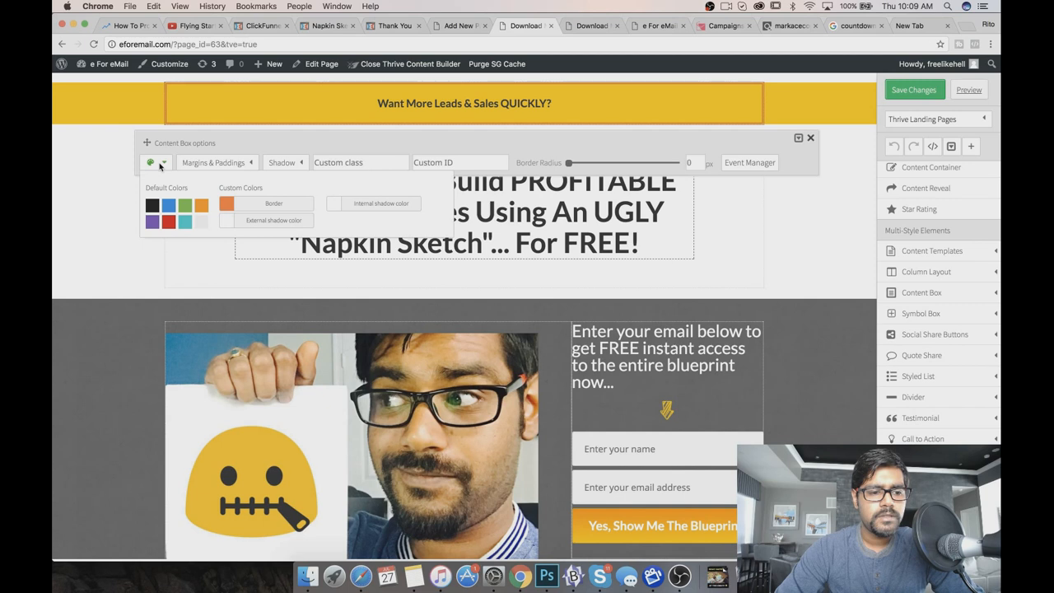
pyautogui.click(241, 204)
pyautogui.moveTo(265, 166); pyautogui.dragTo(266, 271)
pyautogui.click(266, 273)
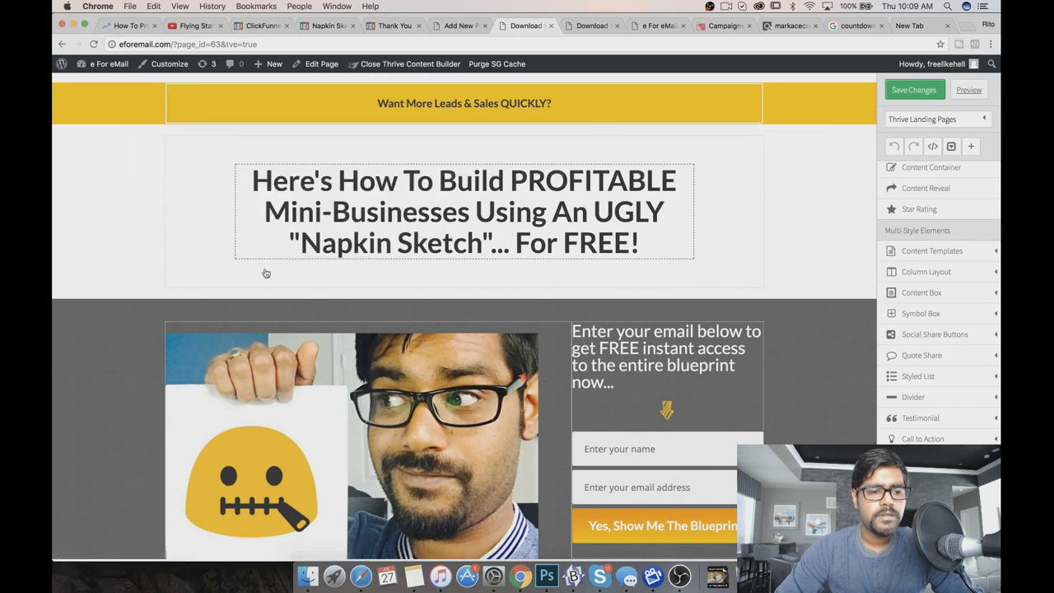
# Try to clear the color value of the content box's border.
pyautogui.click(237, 111)
pyautogui.click(210, 92)
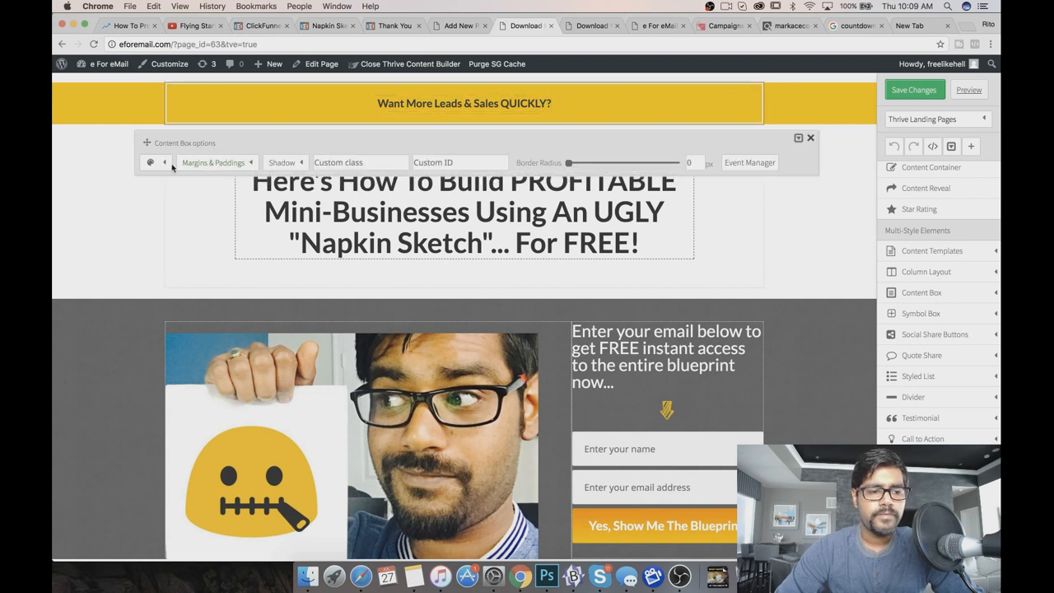
pyautogui.click(165, 163)
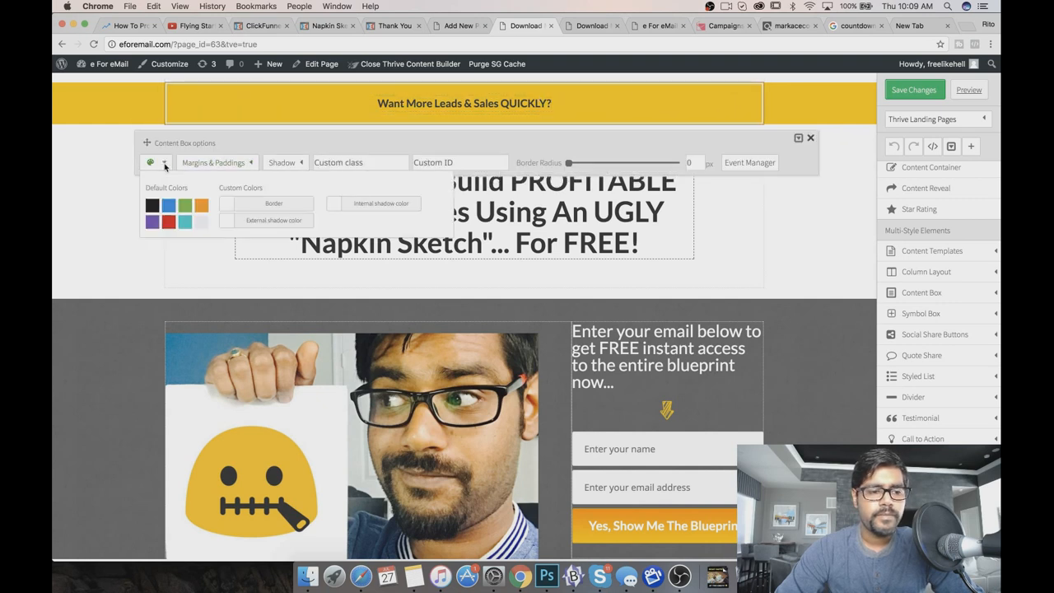
pyautogui.click(226, 209)
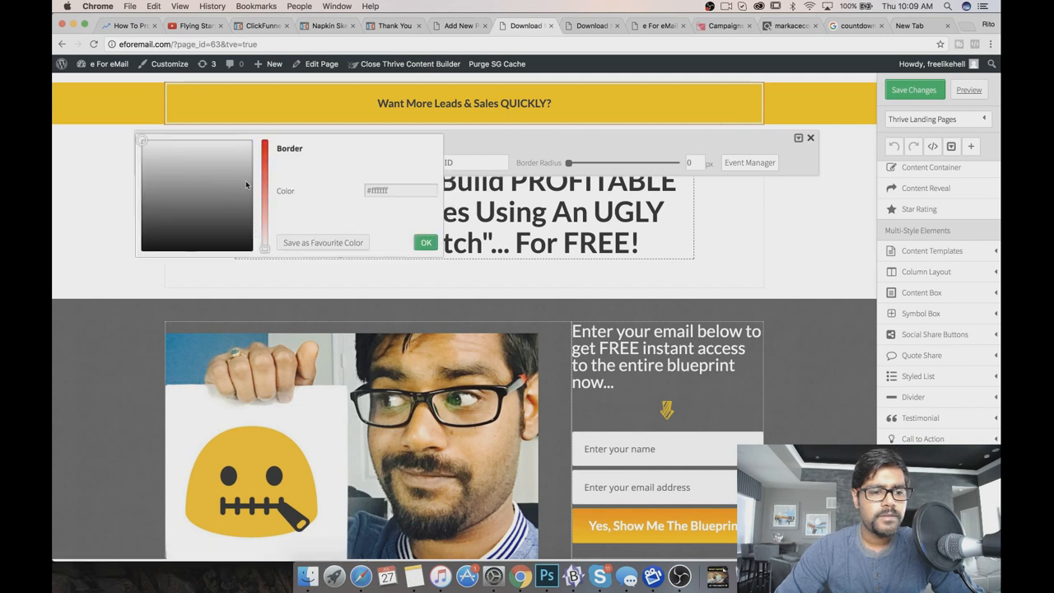
pyautogui.tripleClick(376, 193)
pyautogui.press('BackSpace')
pyautogui.click(424, 241)
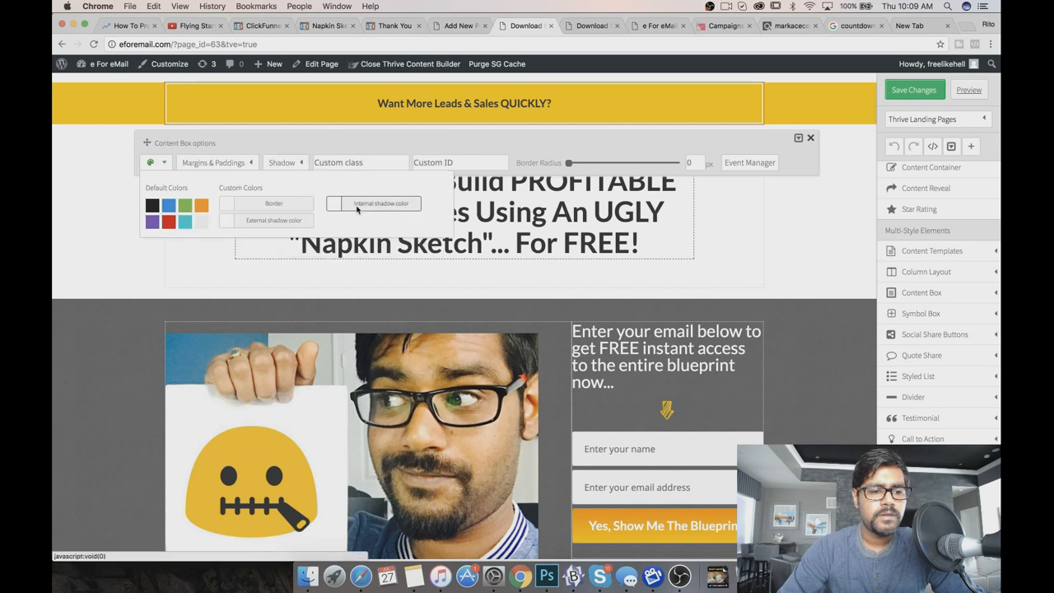
pyautogui.click(86, 230)
# Apply the external shadow color #000000 at 100 opacity to the content box in the yellow bar.
pyautogui.click(179, 110)
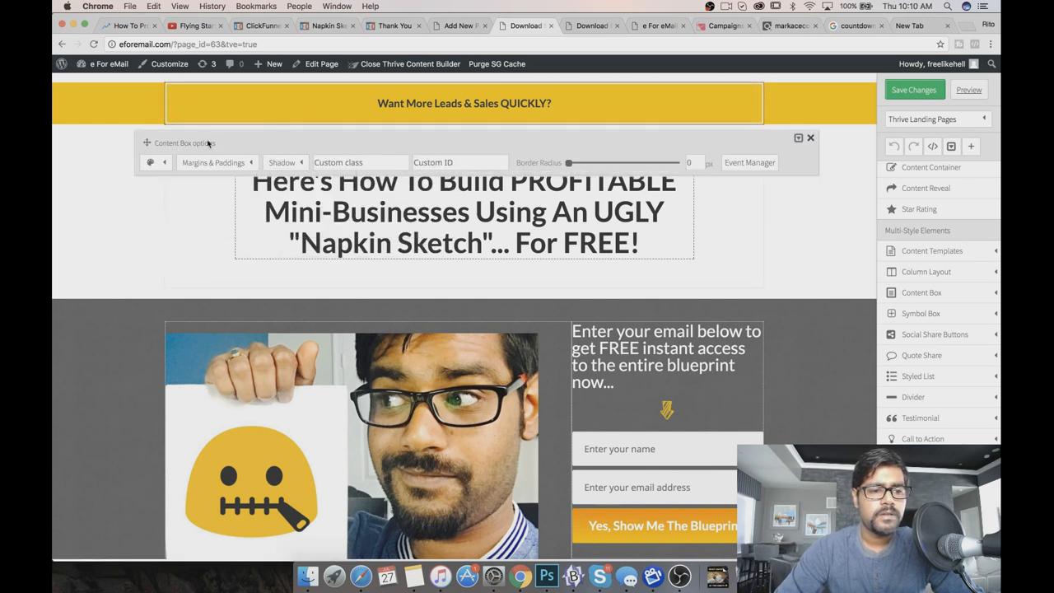
pyautogui.click(151, 163)
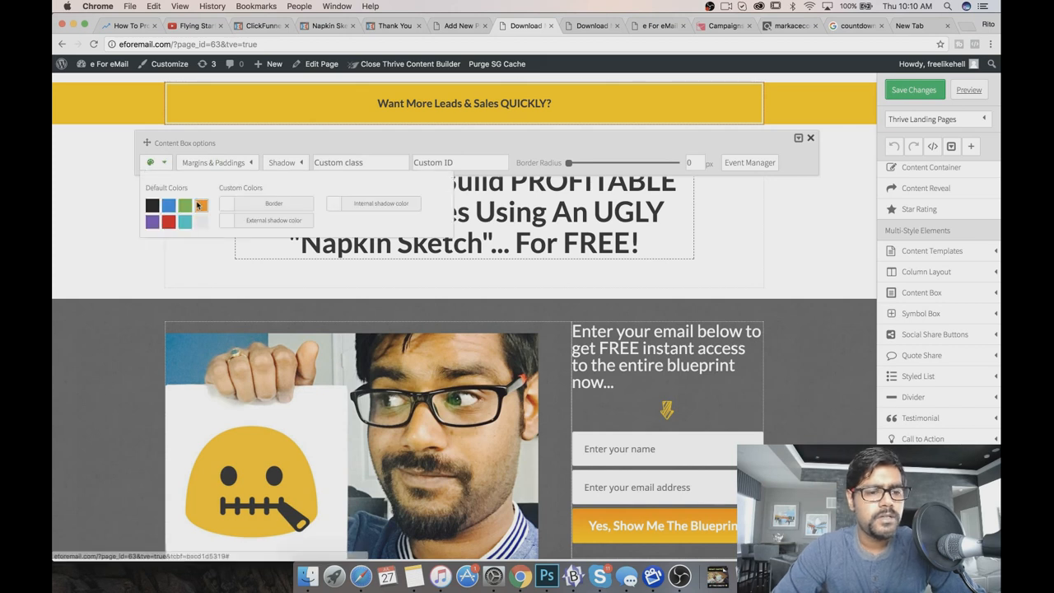
pyautogui.click(233, 219)
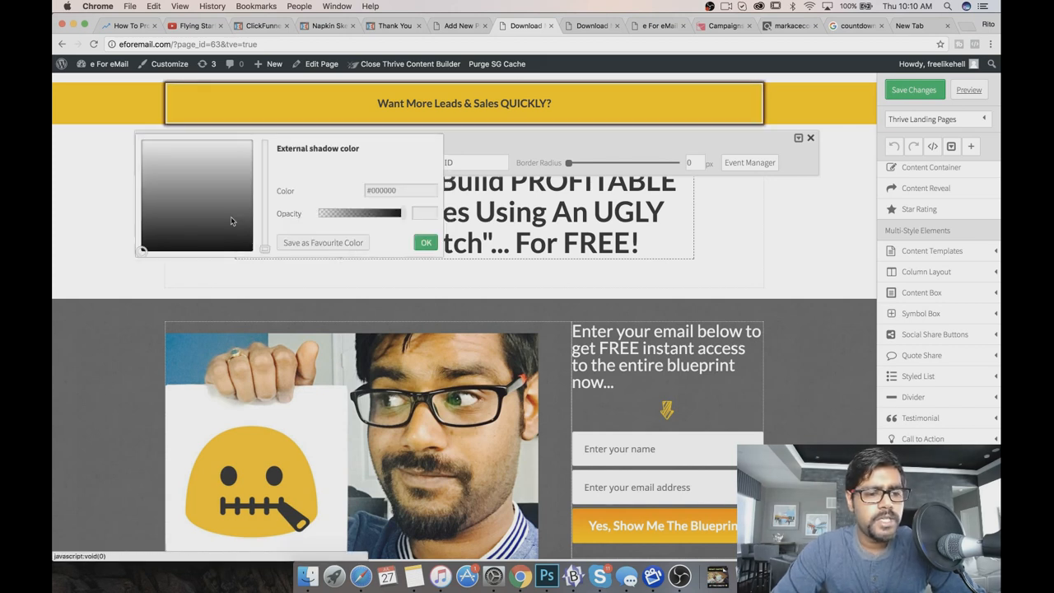
pyautogui.tripleClick(381, 191)
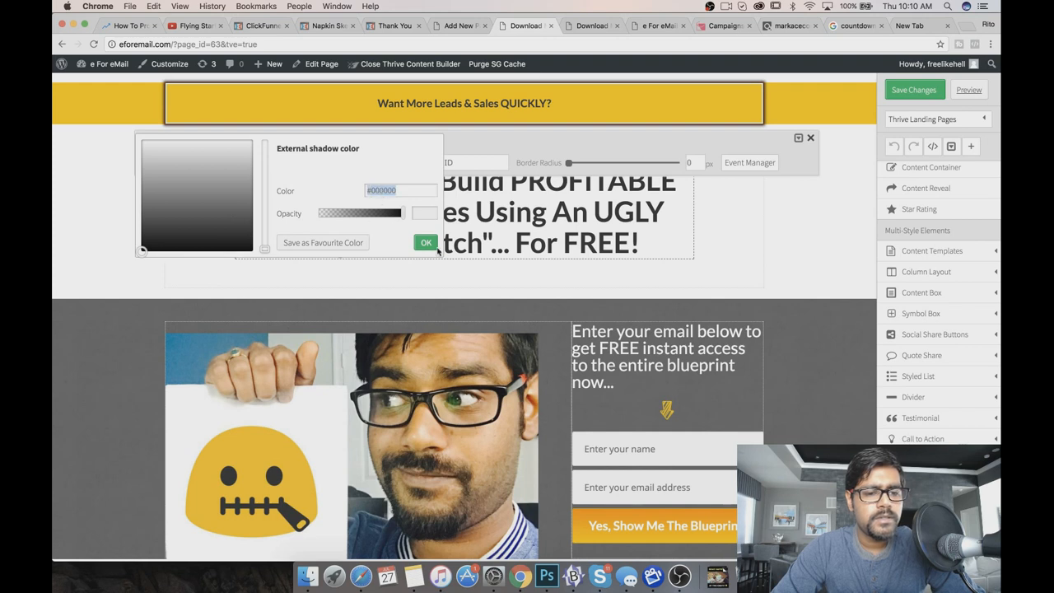
pyautogui.click(429, 245)
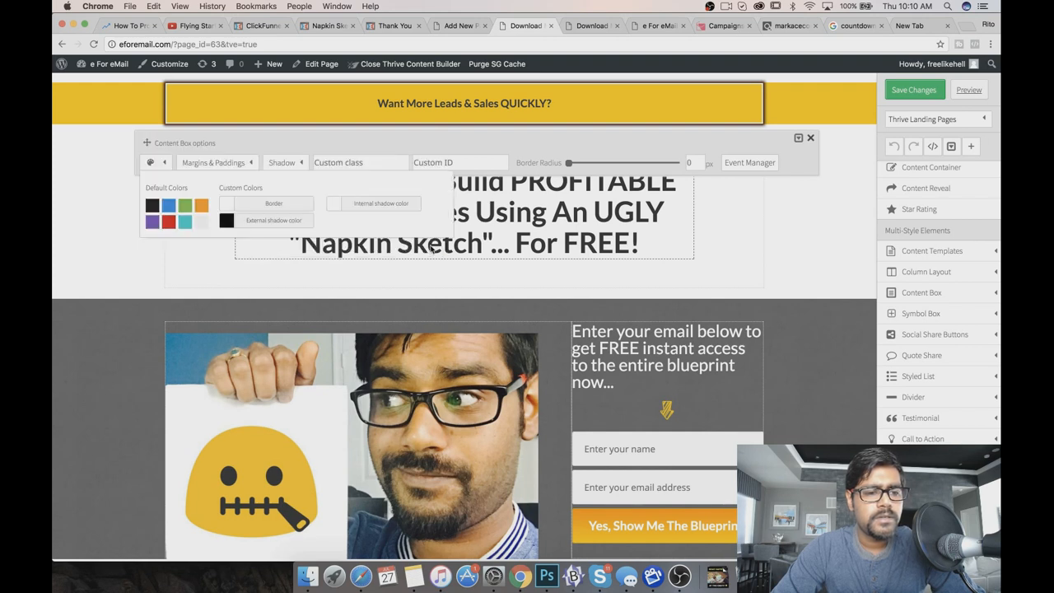
pyautogui.click(227, 220)
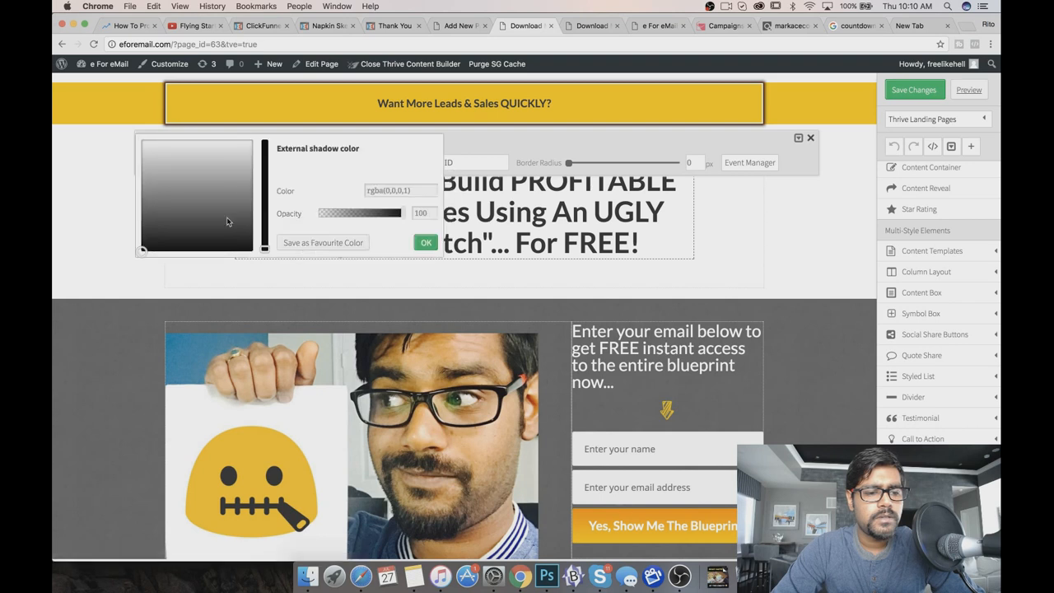
pyautogui.click(434, 243)
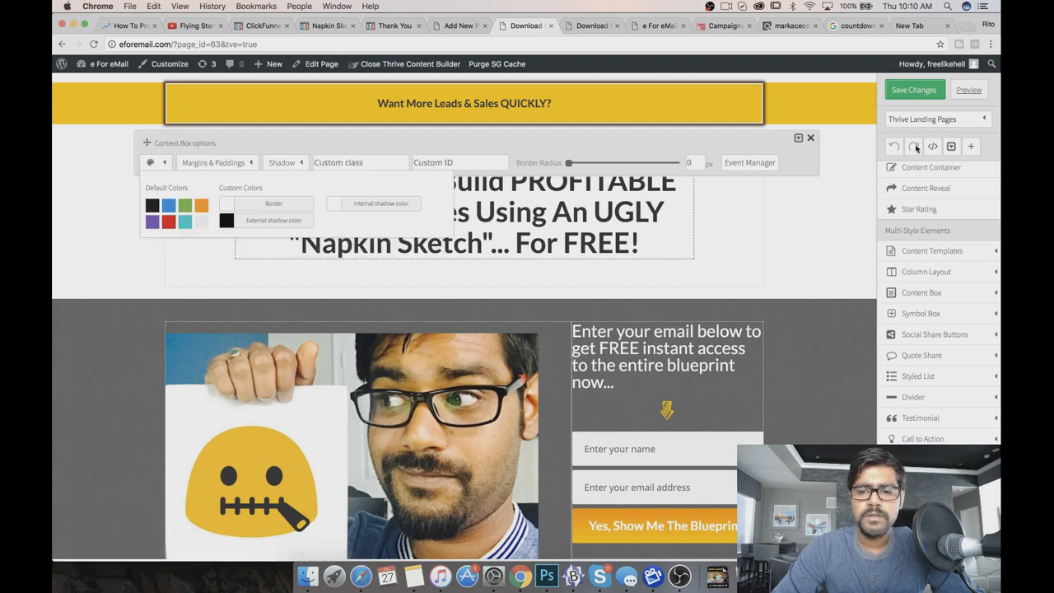
pyautogui.moveTo(971, 148)
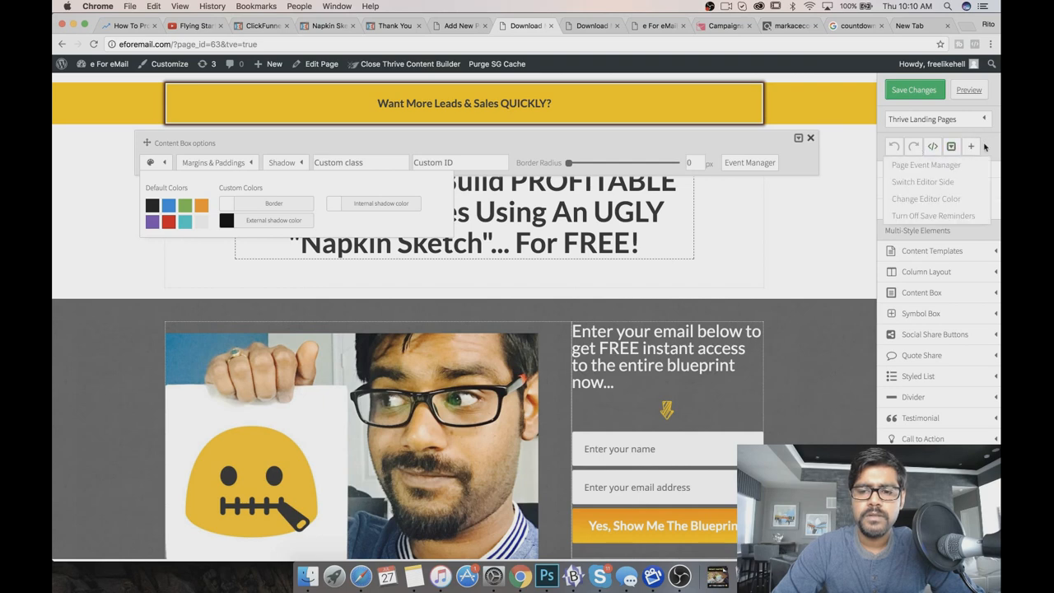
pyautogui.click(953, 149)
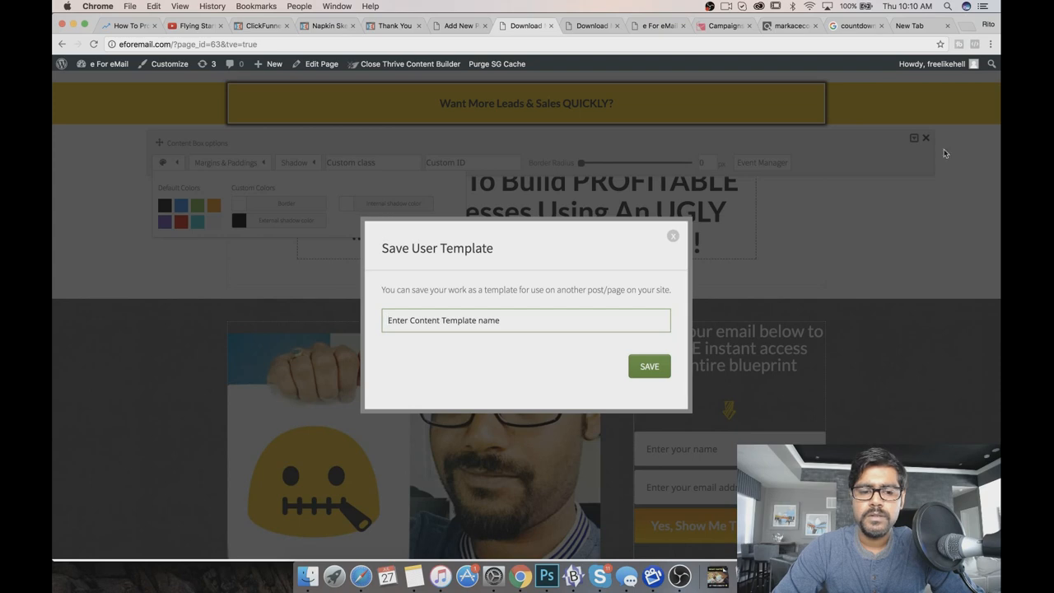
pyautogui.click(672, 235)
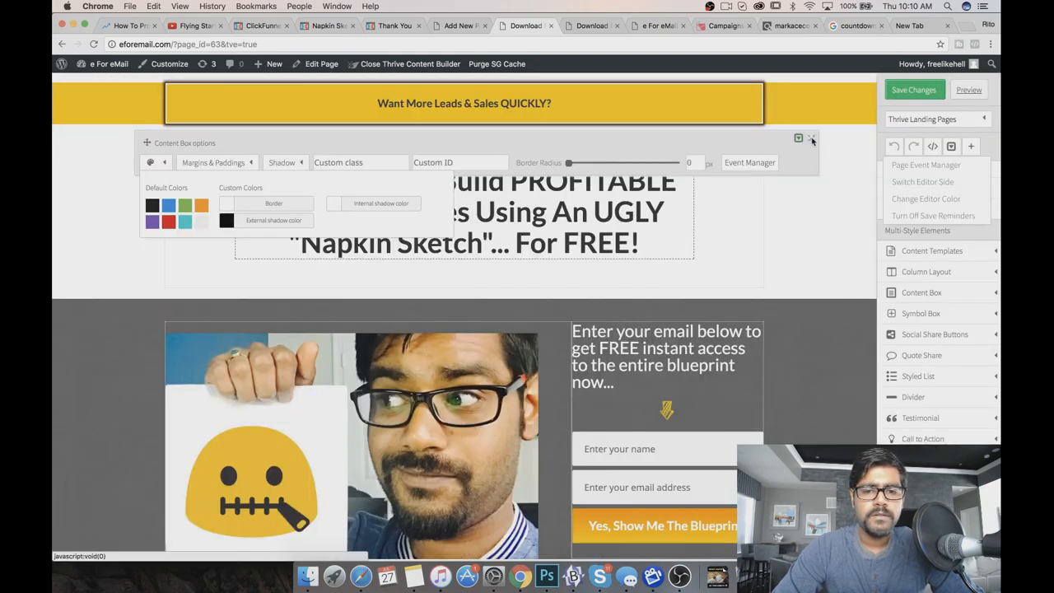
# Lower the opacity of the content box's external shadow color until the black shadow is gone.
pyautogui.click(274, 220)
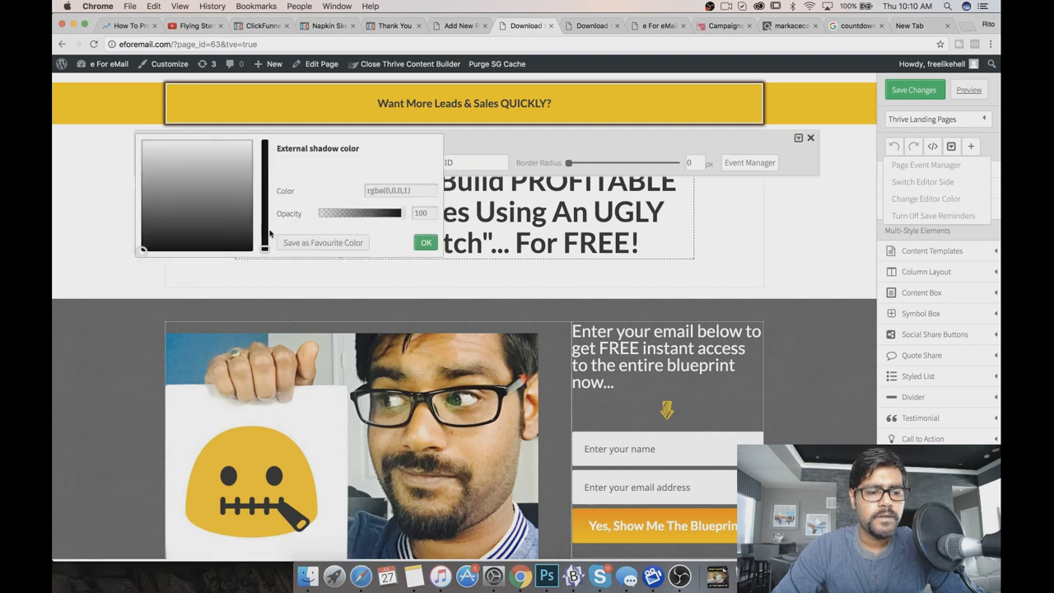
pyautogui.moveTo(402, 214); pyautogui.dragTo(357, 216)
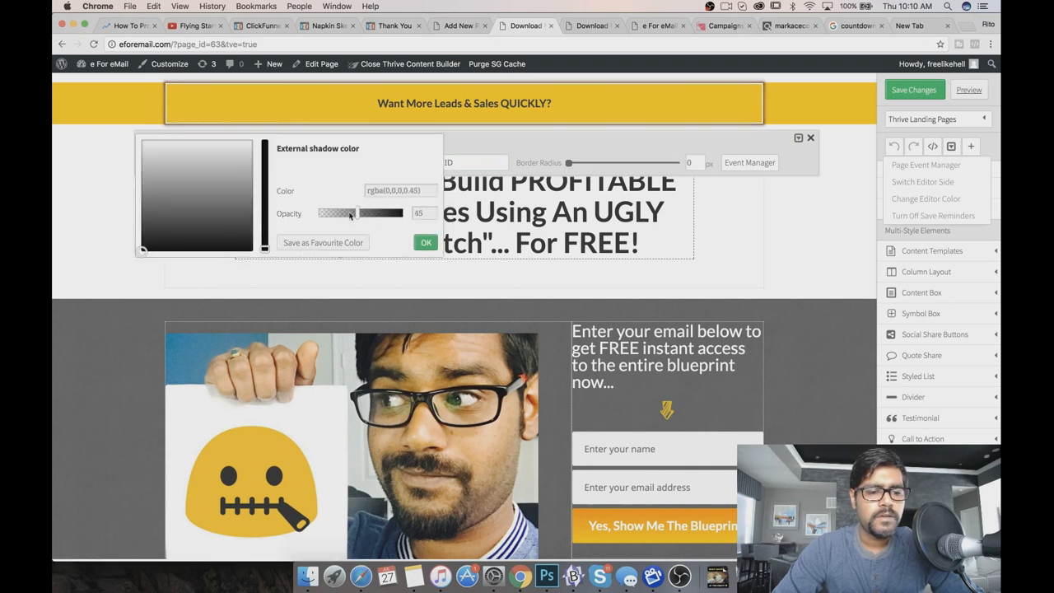
pyautogui.click(423, 243)
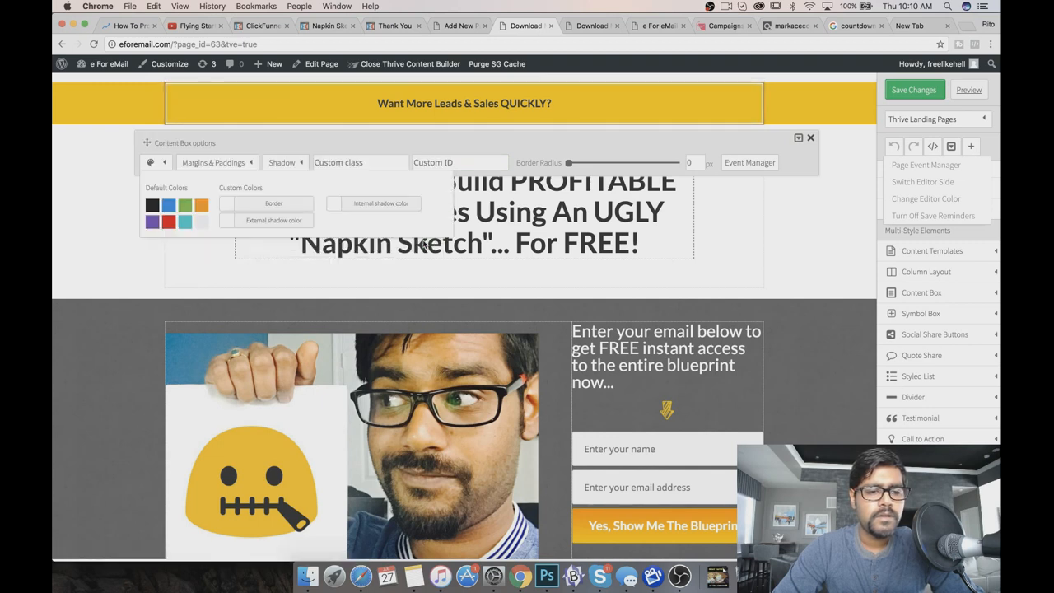
pyautogui.click(235, 203)
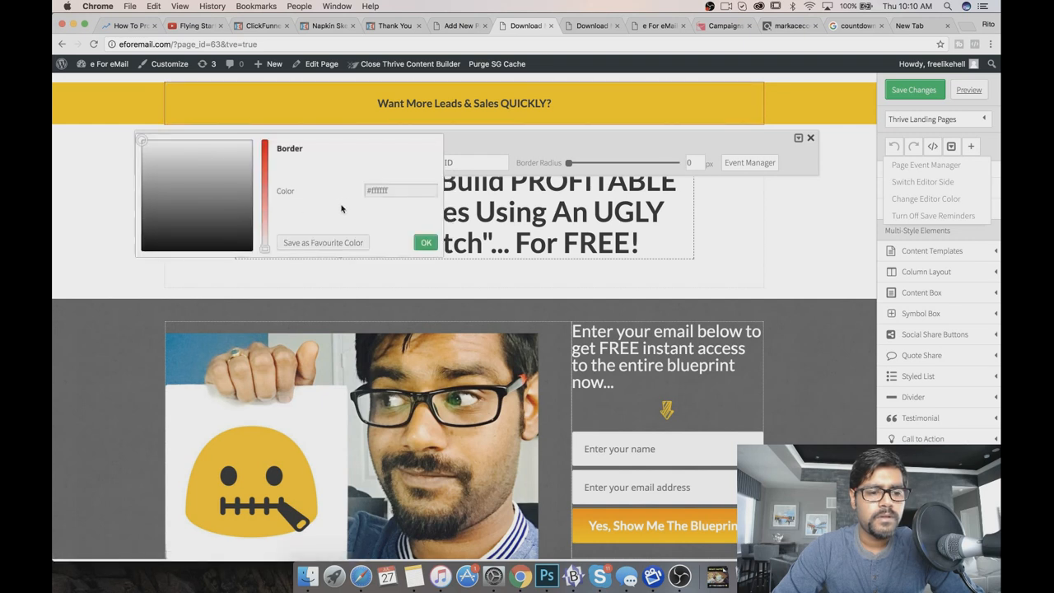
pyautogui.click(264, 248)
pyautogui.click(263, 261)
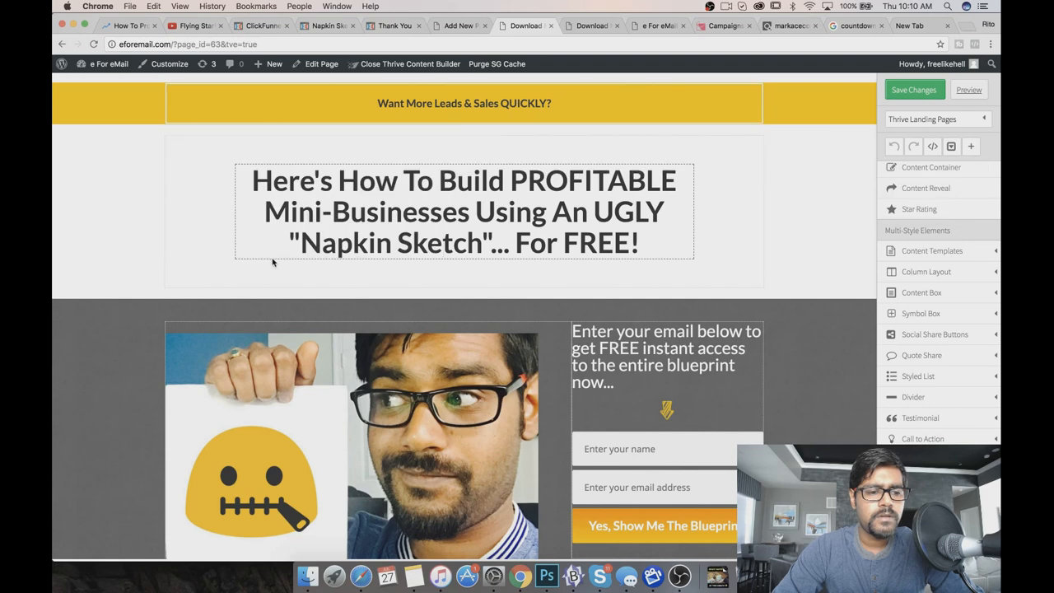
# Reduce the internal and external shadows of the content box in the yellow bar to their minimum size.
pyautogui.click(172, 104)
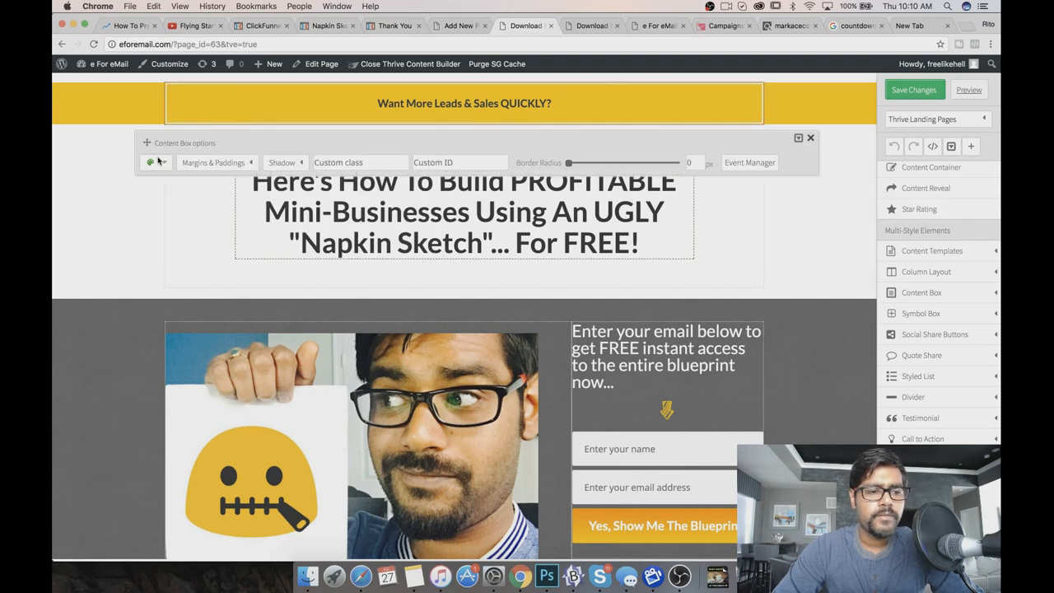
pyautogui.click(223, 163)
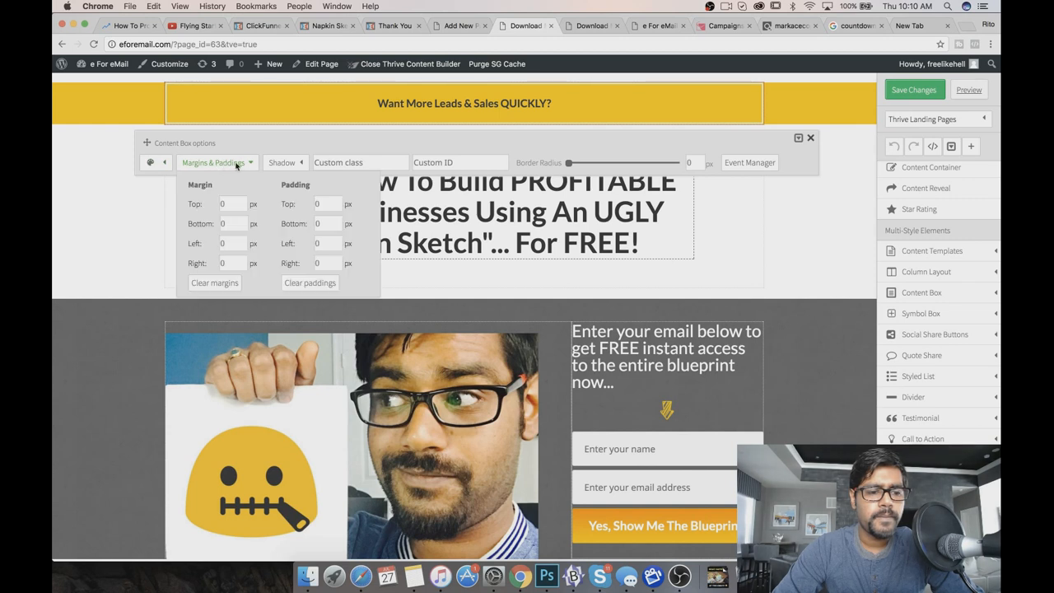
pyautogui.click(275, 164)
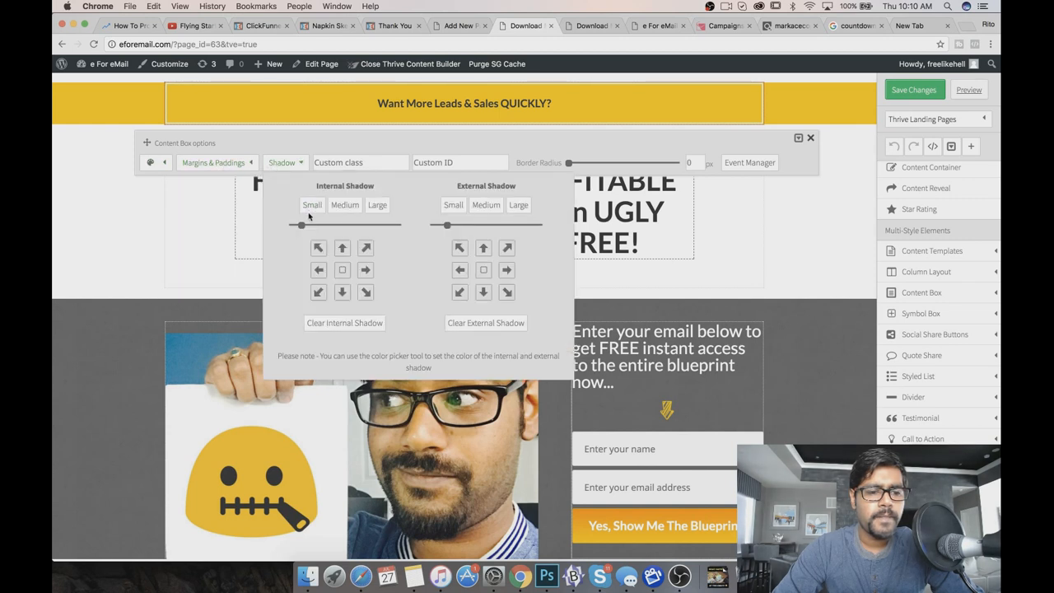
pyautogui.moveTo(301, 225); pyautogui.dragTo(286, 228)
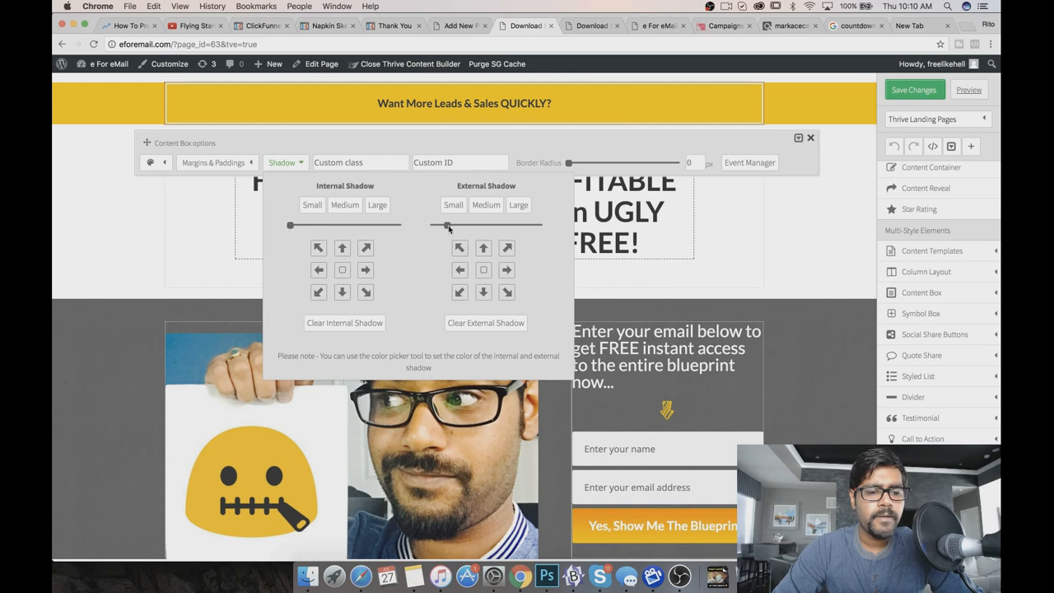
pyautogui.moveTo(449, 229); pyautogui.dragTo(429, 228)
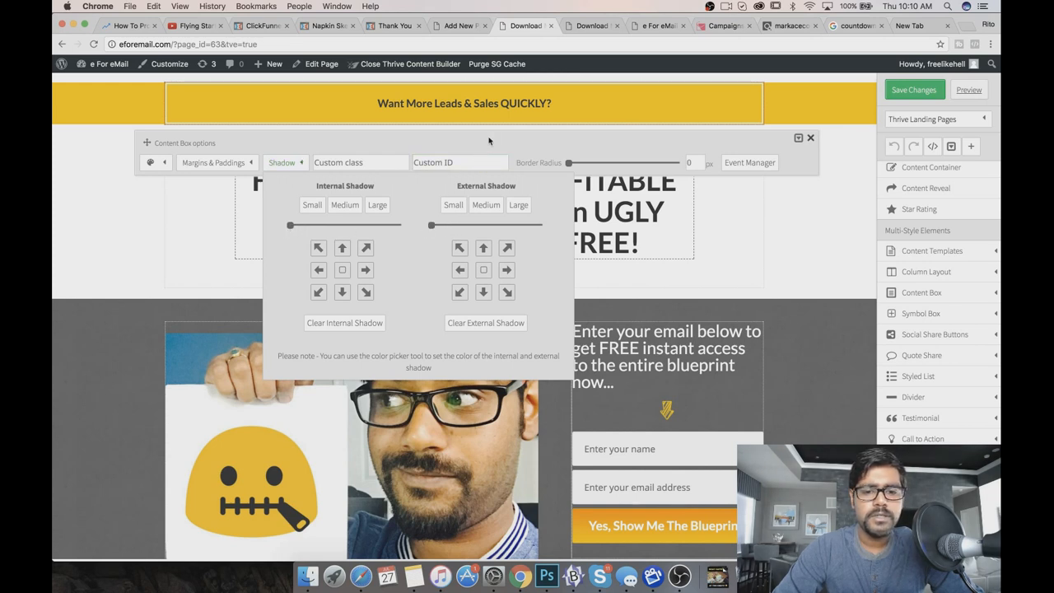
pyautogui.click(489, 141)
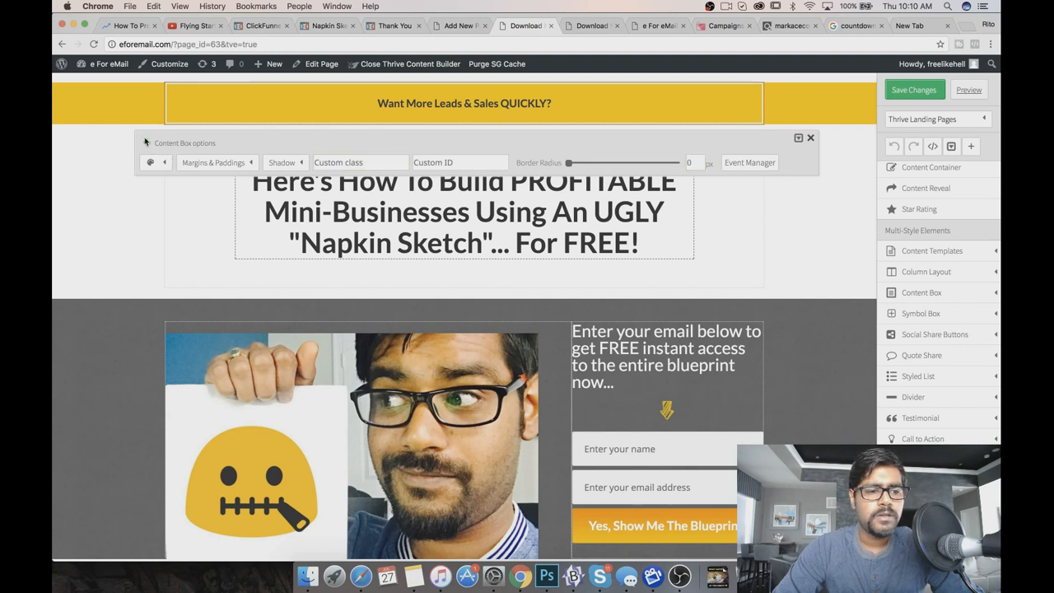
# Copy the background colour value rgba(255,204,0,1) from the yellow page section.
pyautogui.click(155, 164)
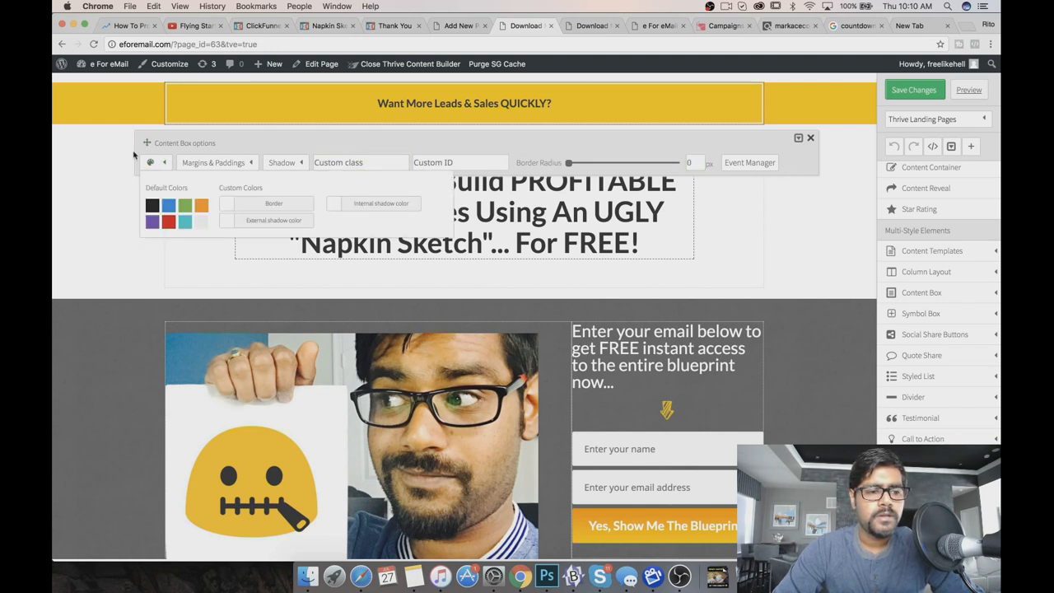
pyautogui.click(122, 112)
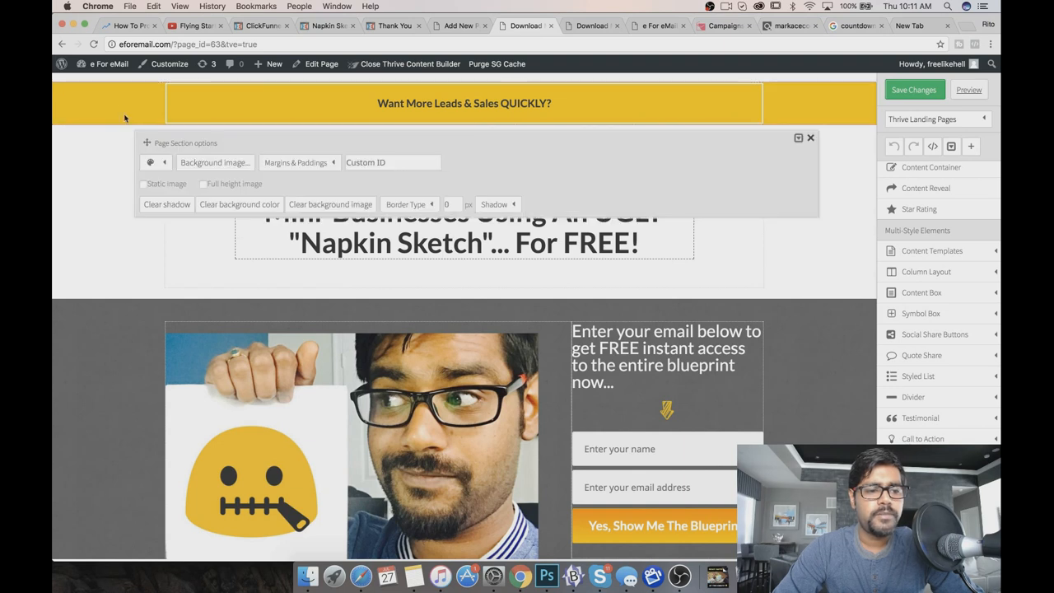
pyautogui.click(152, 164)
pyautogui.click(158, 204)
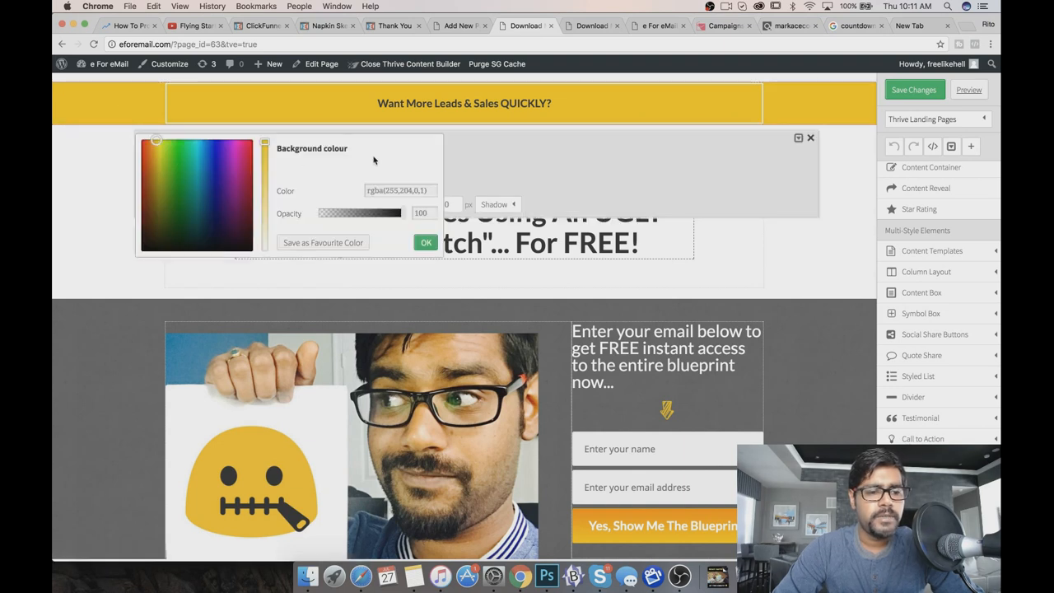
pyautogui.tripleClick(400, 195)
pyautogui.press('super+c')
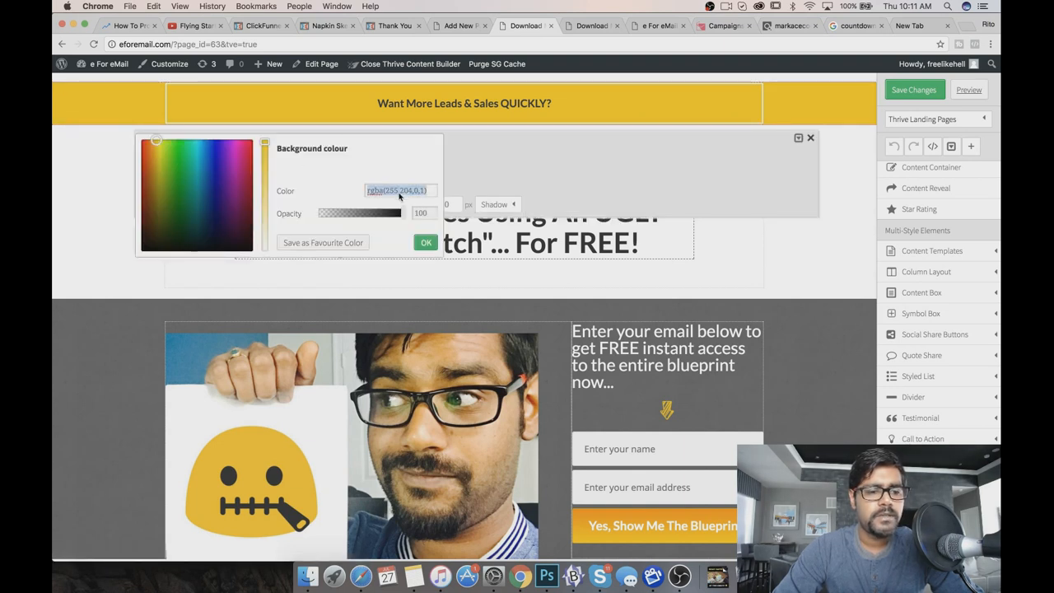
pyautogui.click(435, 245)
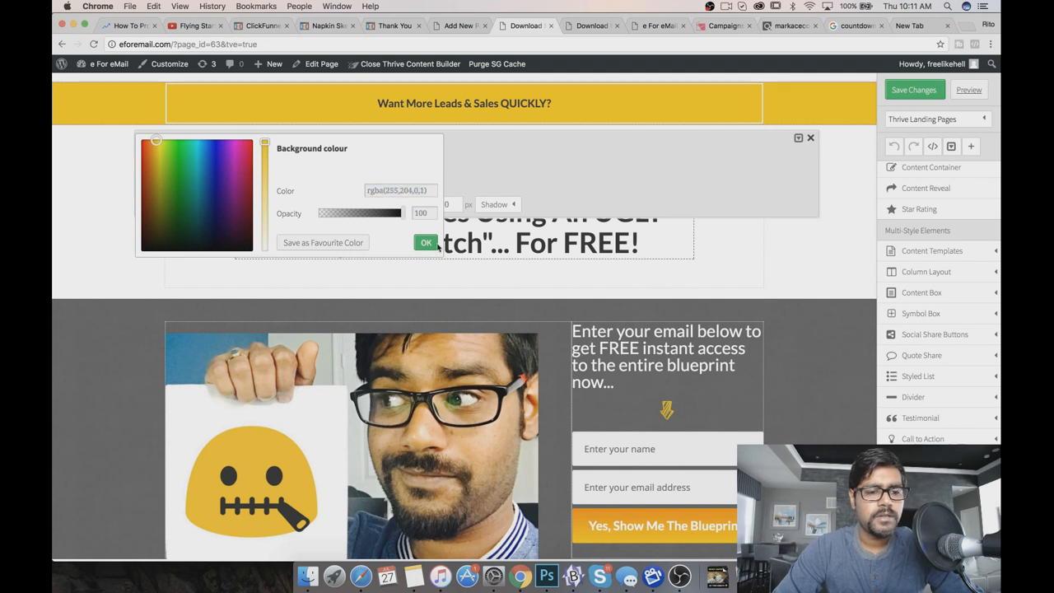
# Set the border color of the content box in the yellow bar to the copied value rgba(255,204,0,1).
pyautogui.click(174, 100)
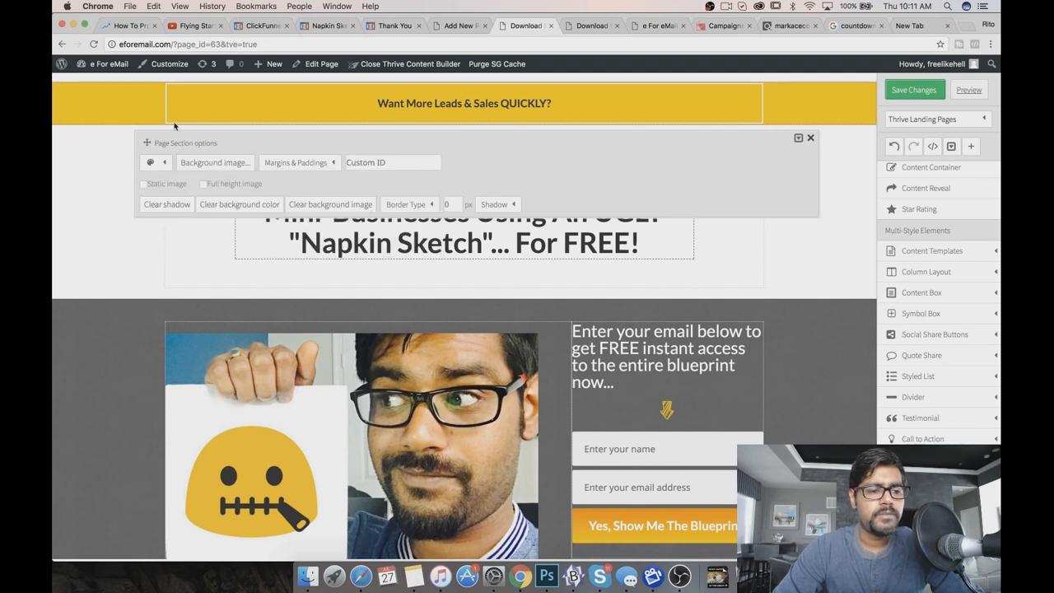
pyautogui.click(158, 165)
pyautogui.click(147, 138)
pyautogui.click(811, 137)
pyautogui.click(748, 110)
pyautogui.click(760, 103)
pyautogui.click(760, 93)
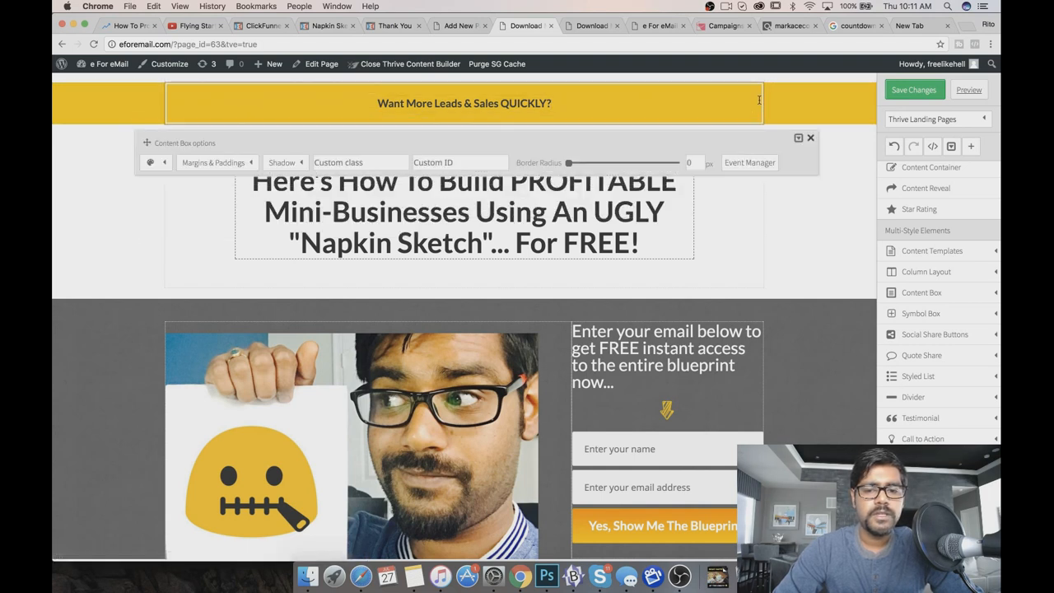
pyautogui.click(158, 167)
pyautogui.click(231, 205)
pyautogui.click(396, 193)
pyautogui.press('super+v')
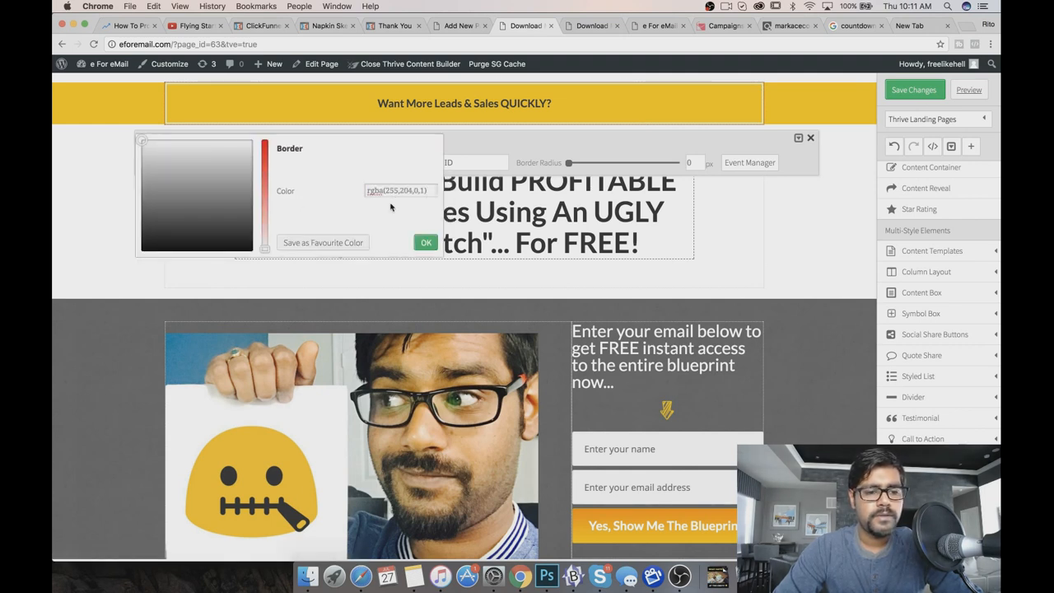
pyautogui.press('Return')
pyautogui.click(426, 243)
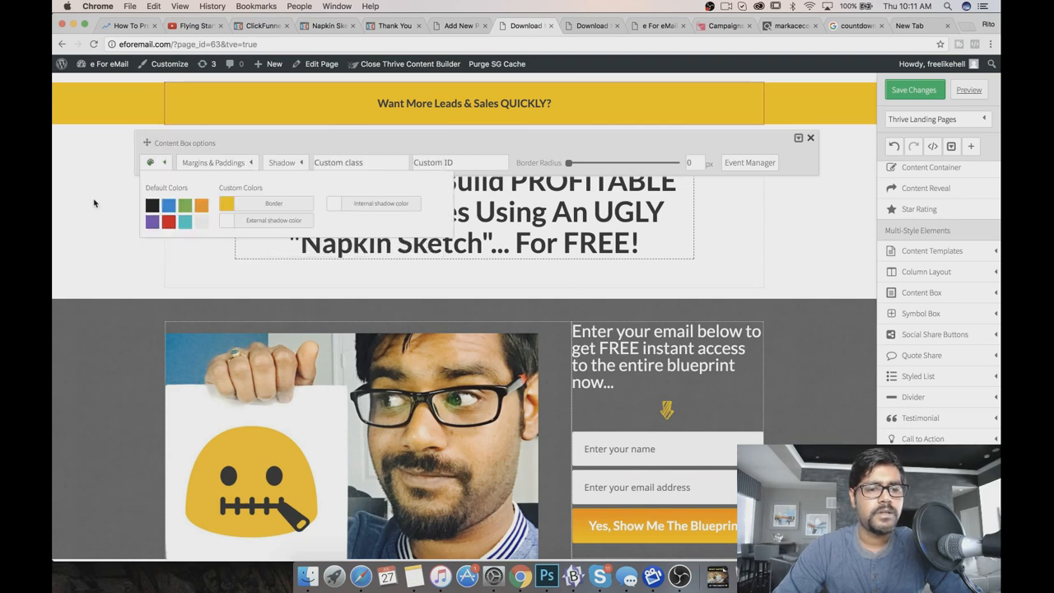
pyautogui.click(94, 200)
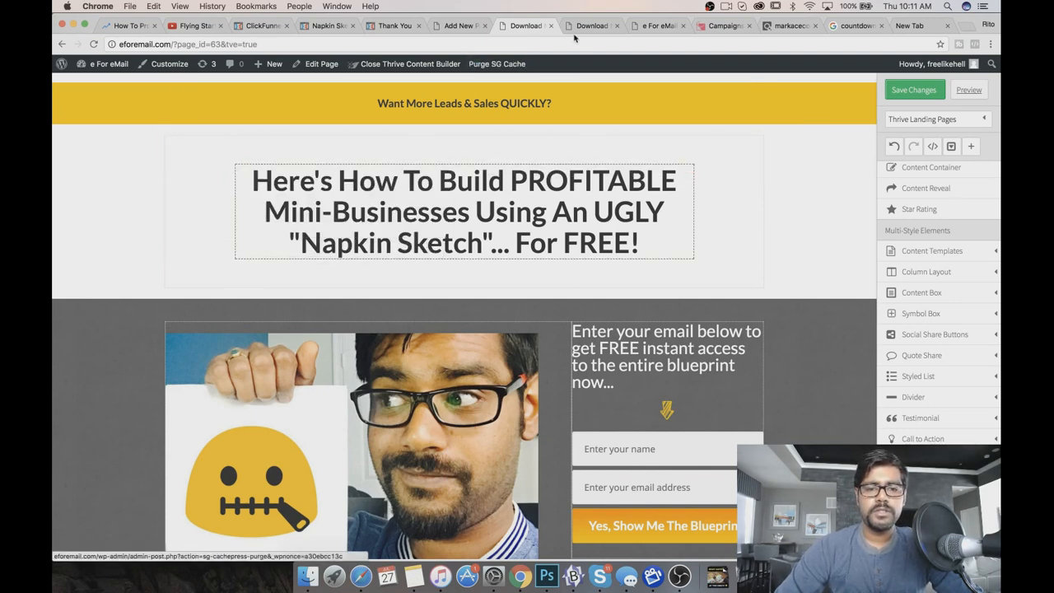
# Save the landing page, check the yellow bar in the page preview and return to the editor.
pyautogui.click(913, 95)
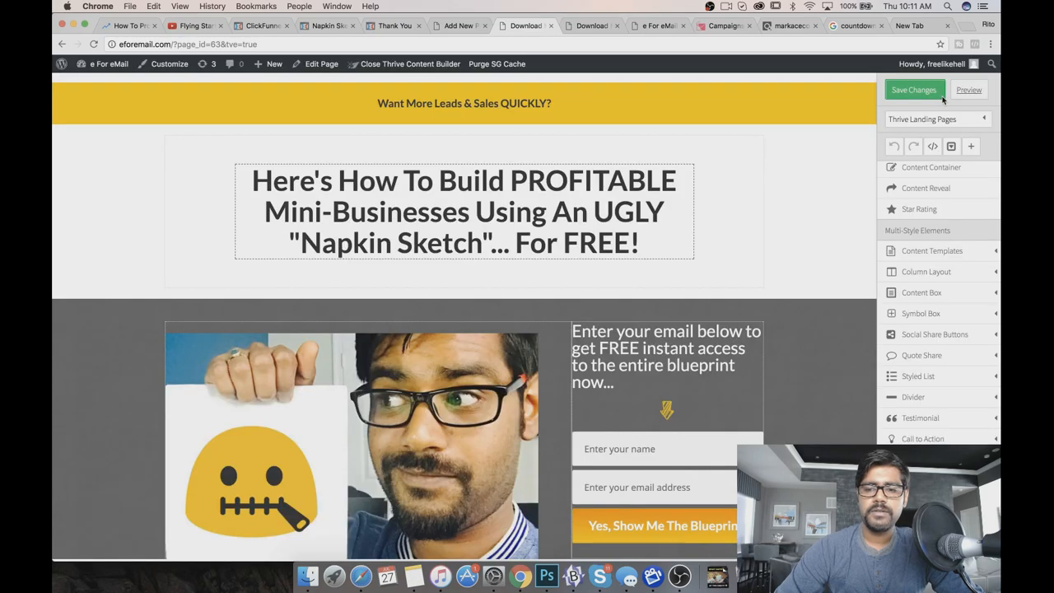
pyautogui.click(969, 89)
pyautogui.click(640, 26)
pyautogui.click(560, 25)
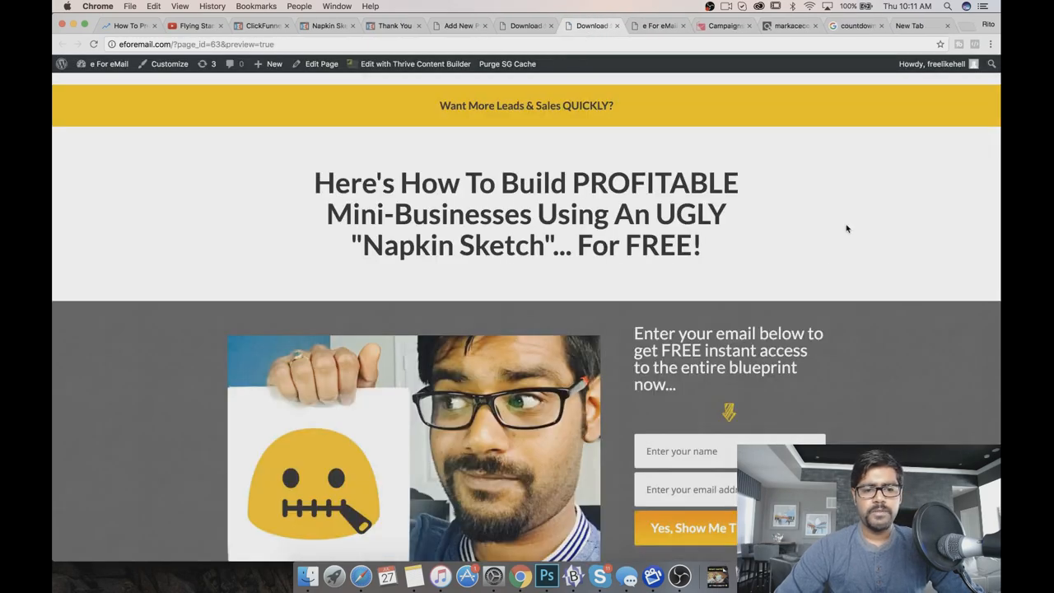
pyautogui.click(524, 25)
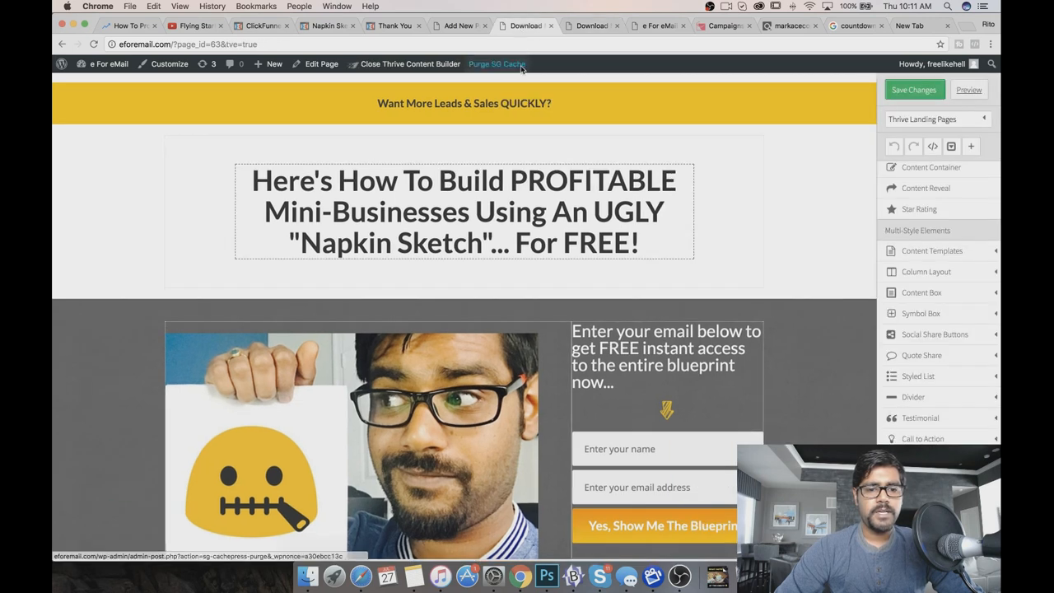
pyautogui.click(854, 97)
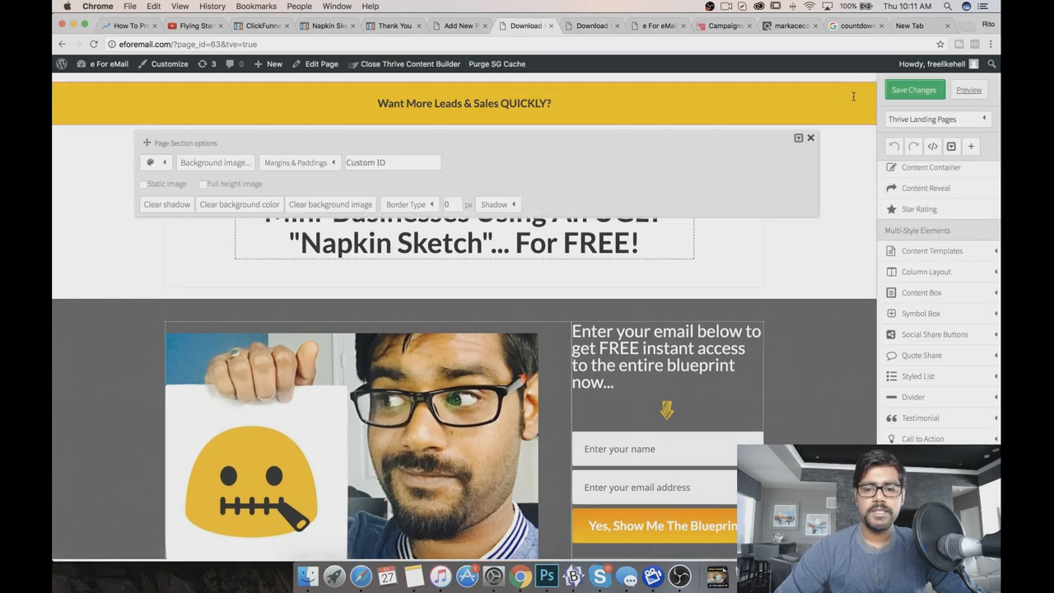
pyautogui.click(324, 164)
pyautogui.click(324, 164)
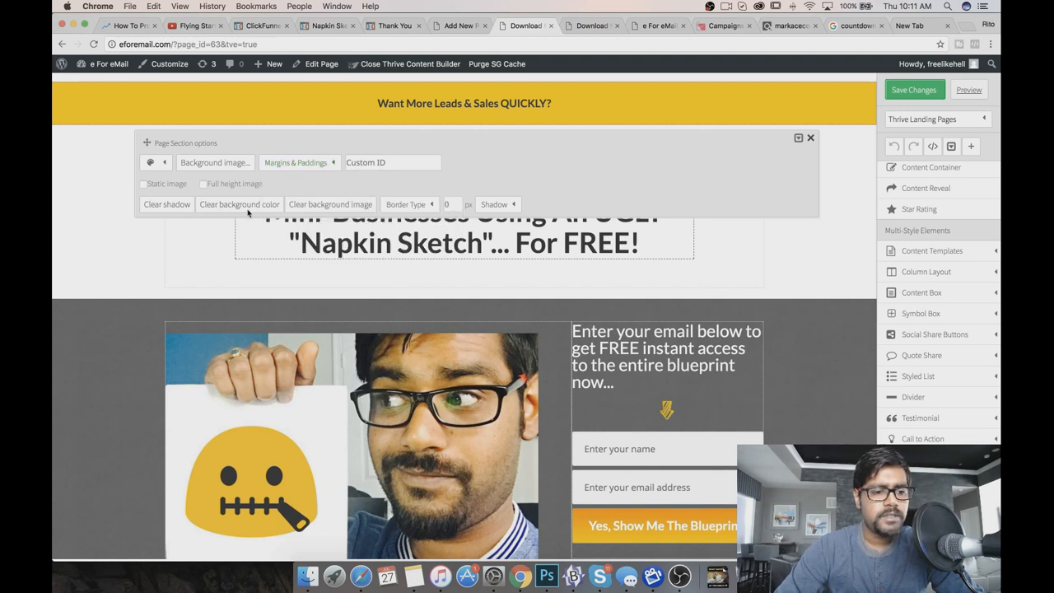
pyautogui.click(811, 137)
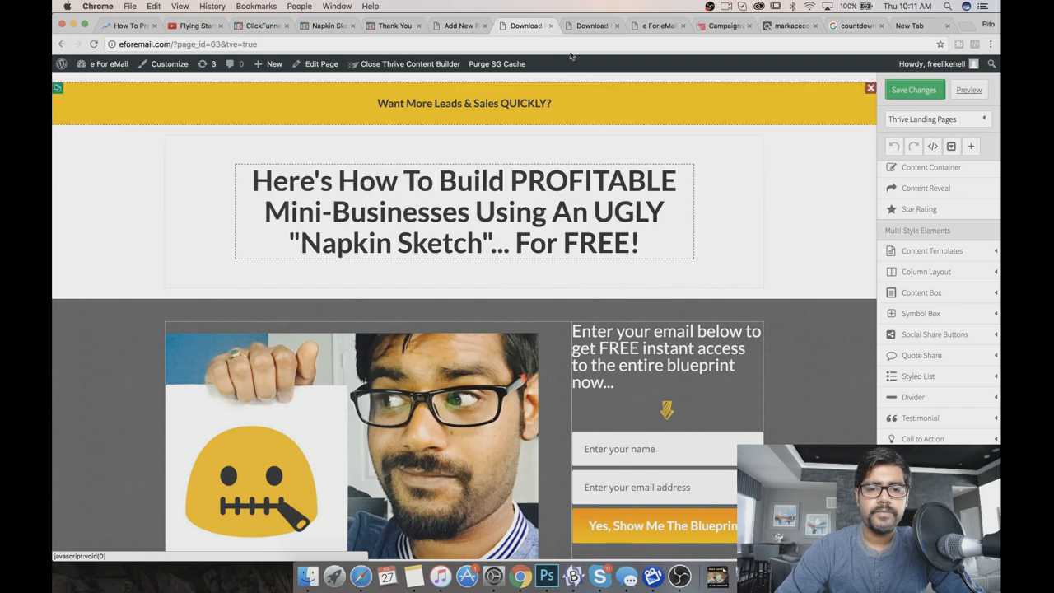
# Try left and right margins of 83 px on the content container around the main headline.
pyautogui.click(588, 26)
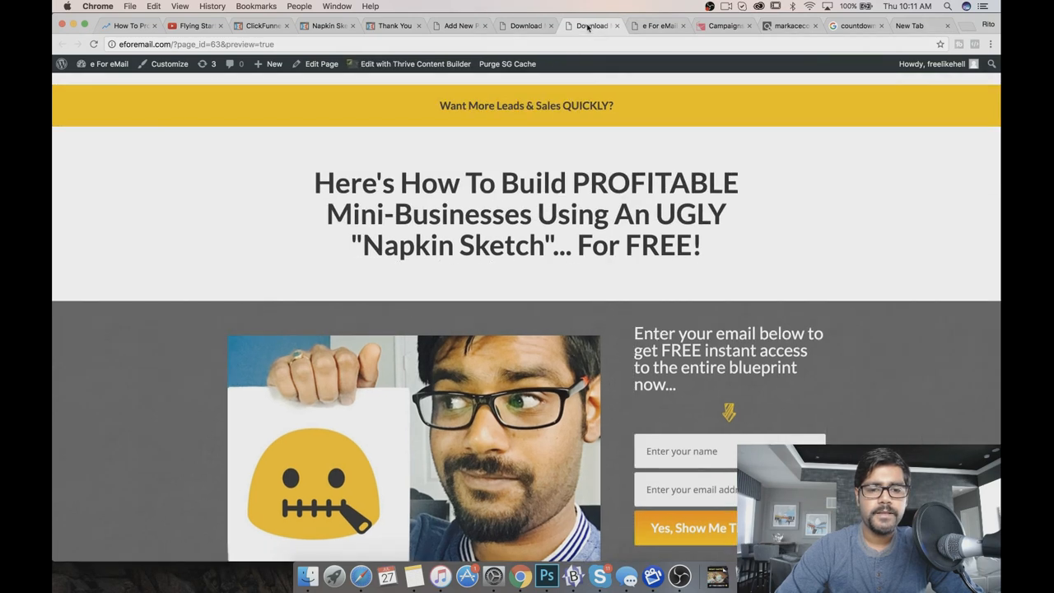
pyautogui.click(527, 24)
pyautogui.click(496, 143)
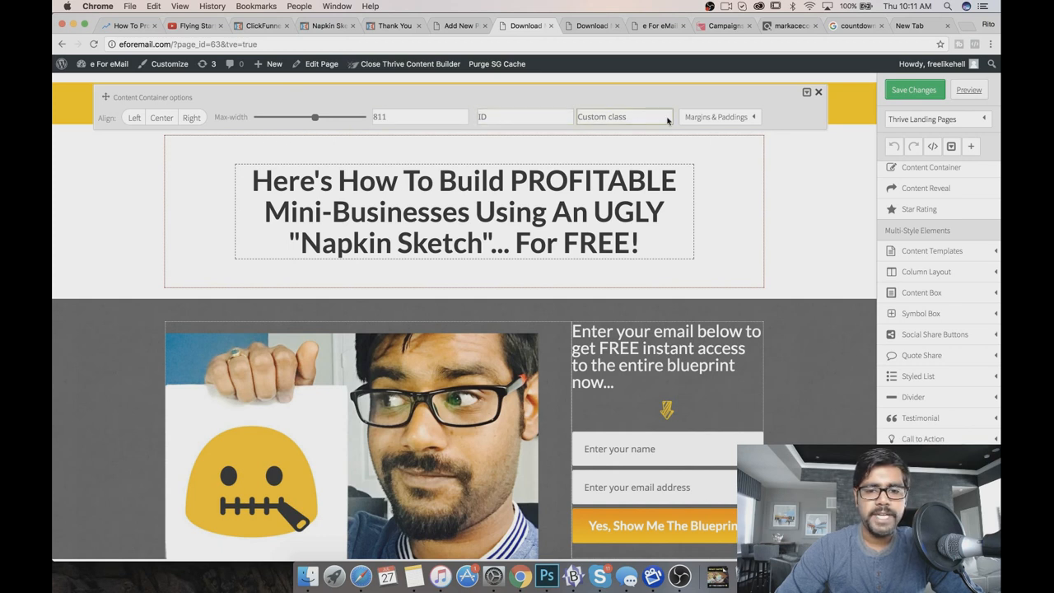
pyautogui.click(713, 118)
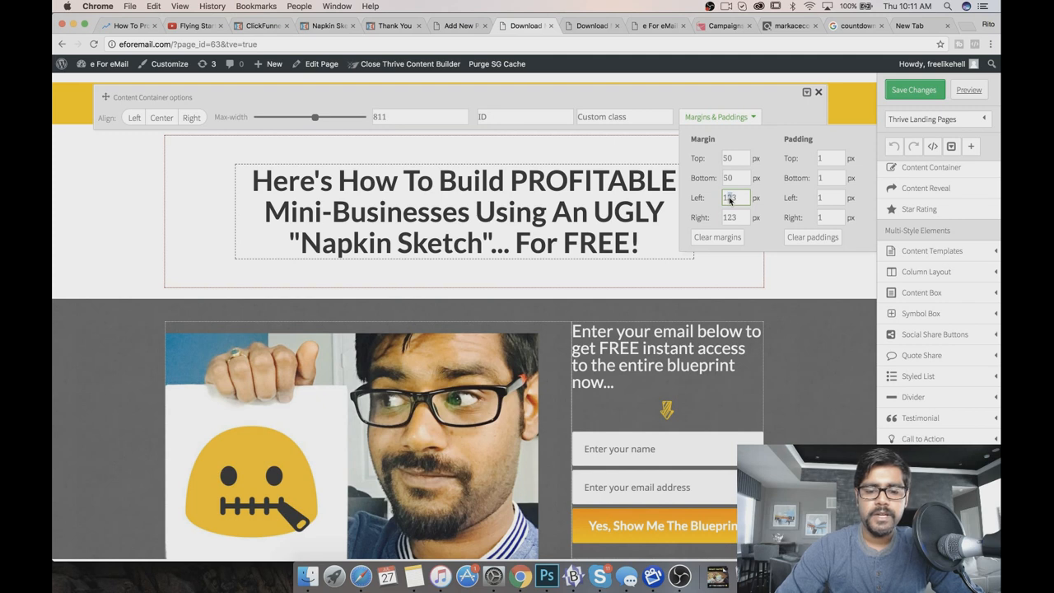
pyautogui.write('83')
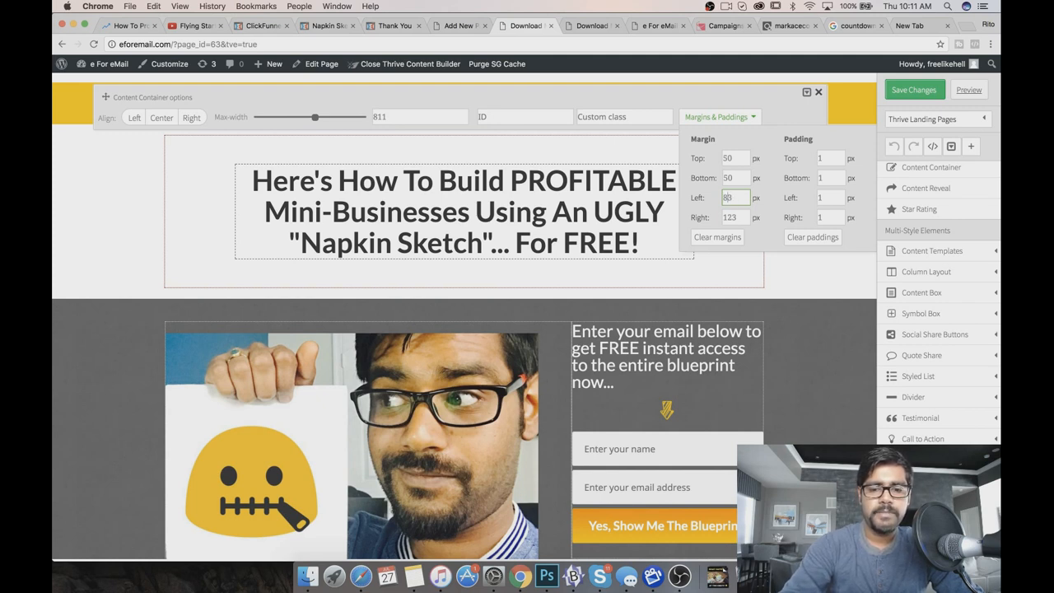
pyautogui.press('Tab')
pyautogui.write('83')
pyautogui.click(764, 213)
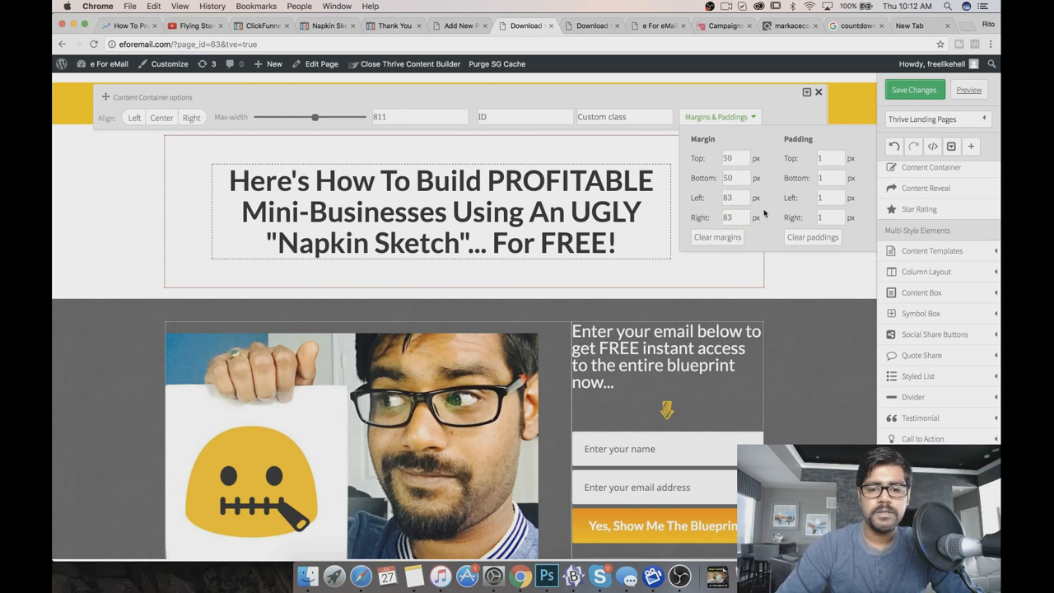
# Restore the headline container's left and right margins to 123 px.
pyautogui.click(738, 217)
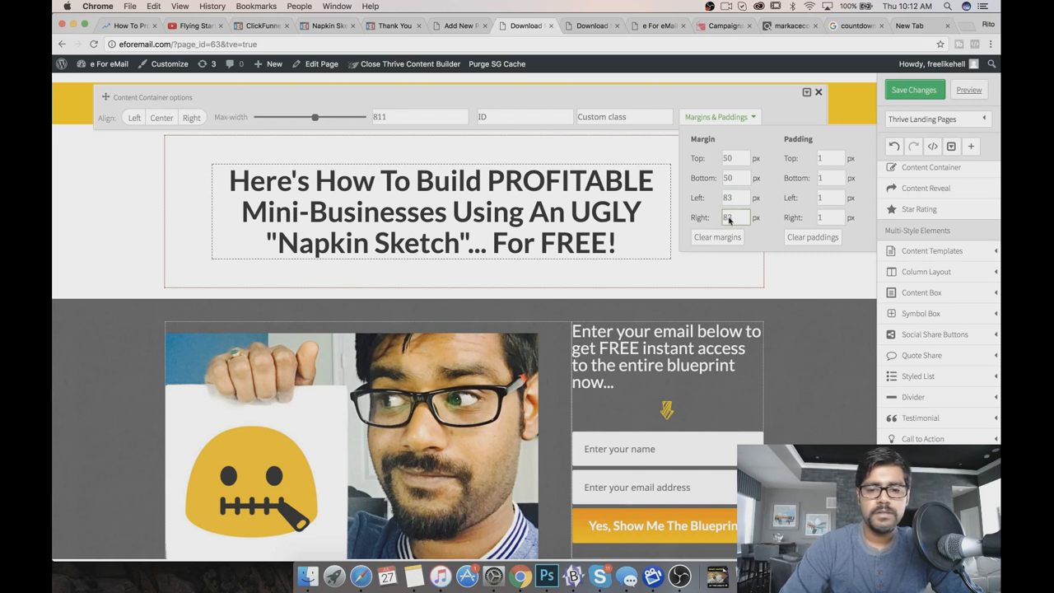
pyautogui.write('123')
pyautogui.click(726, 197)
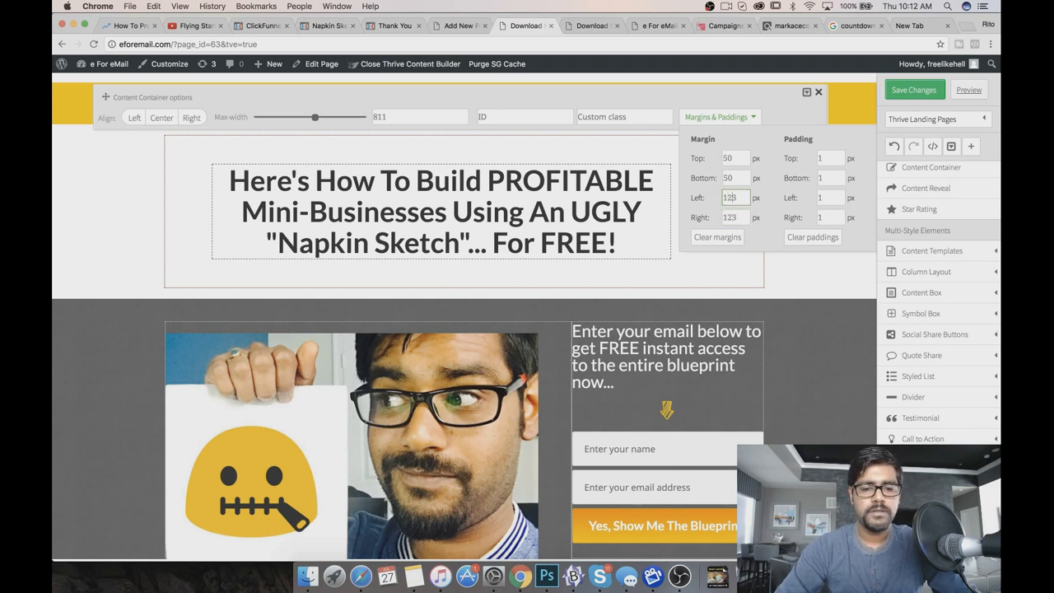
pyautogui.write('123')
# Set the headline container's top and bottom margins to 10 px and save the page.
pyautogui.click(732, 180)
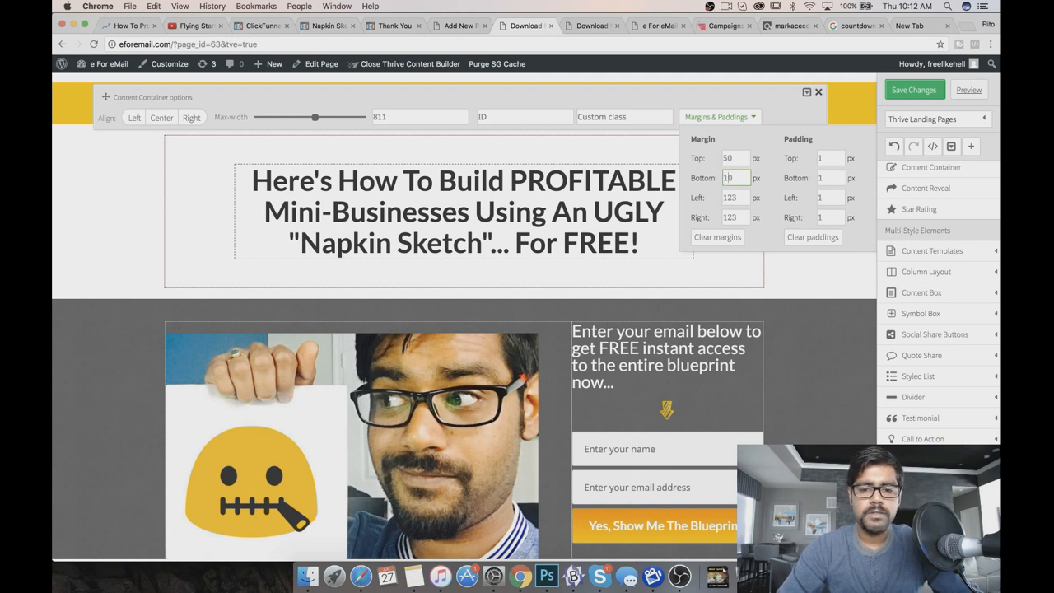
pyautogui.write('10')
pyautogui.click(727, 161)
pyautogui.write('10')
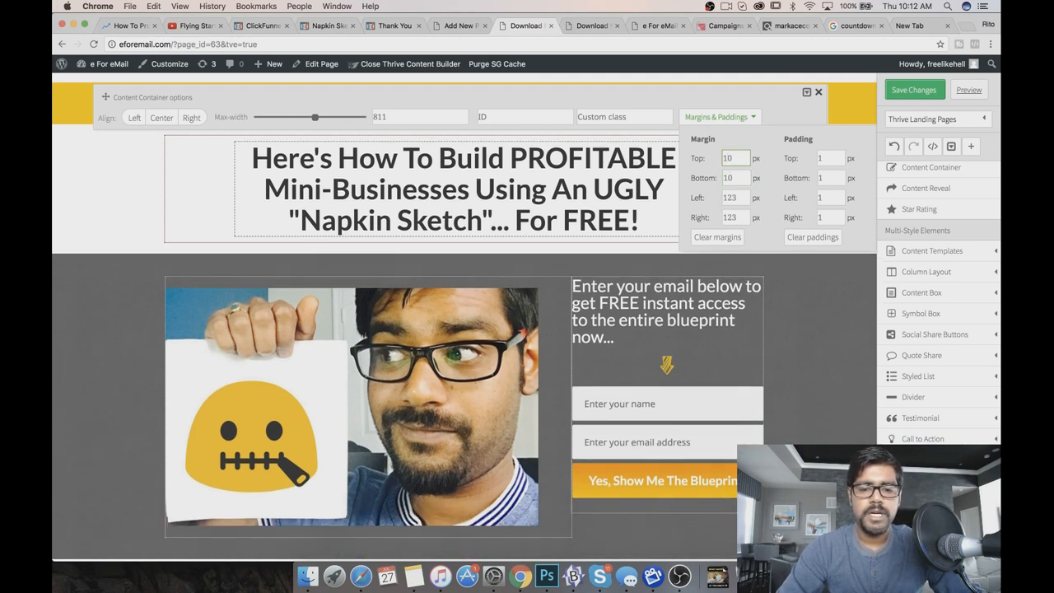
pyautogui.click(816, 282)
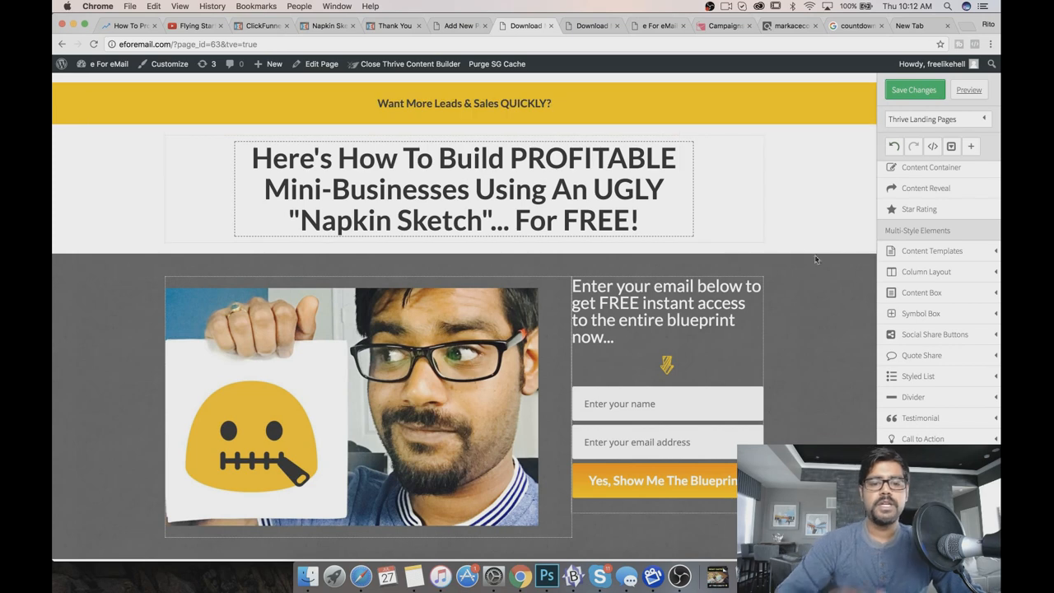
pyautogui.click(914, 93)
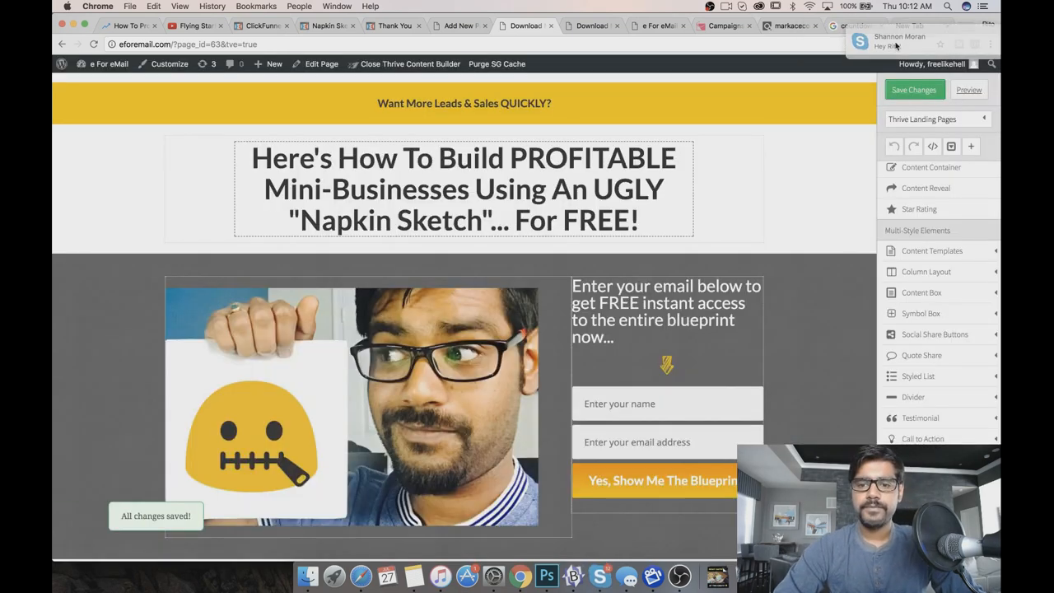
# Reload the page preview, quit Skype and check the headline spacing down to the footer.
pyautogui.click(591, 26)
pyautogui.click(94, 44)
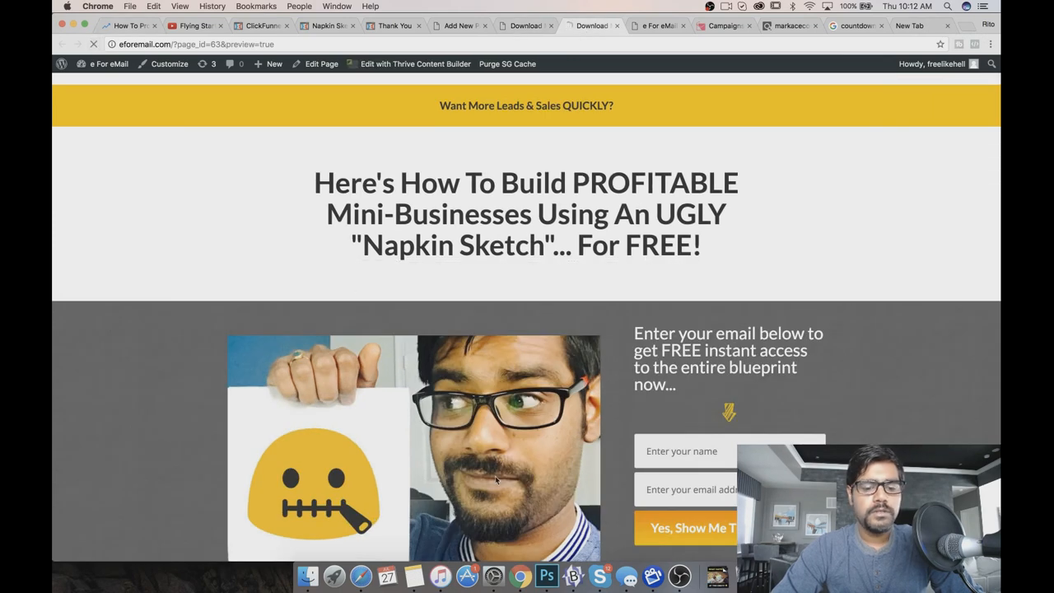
pyautogui.rightClick(601, 579)
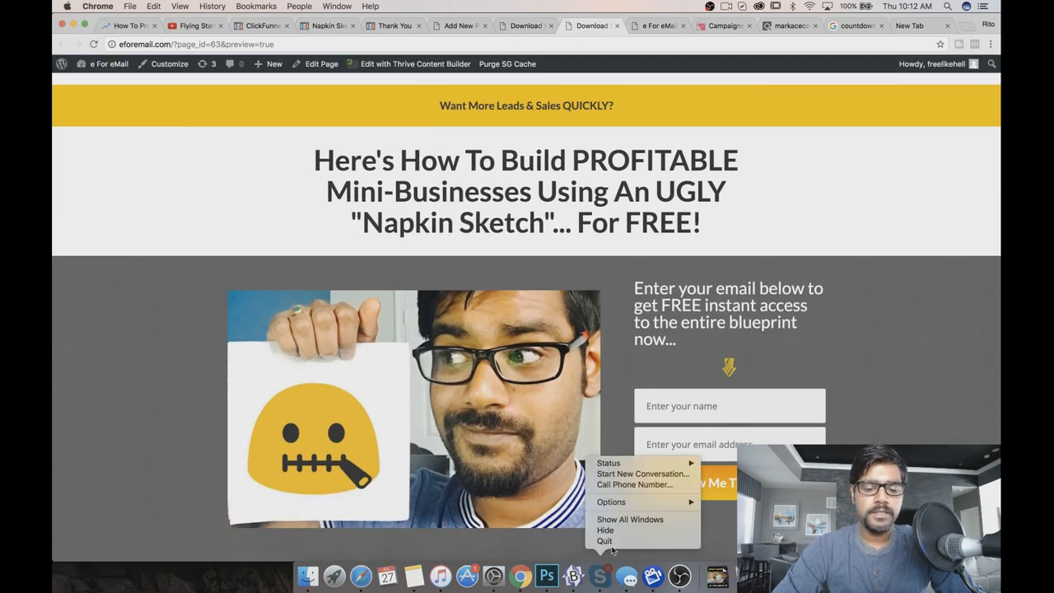
pyautogui.click(609, 539)
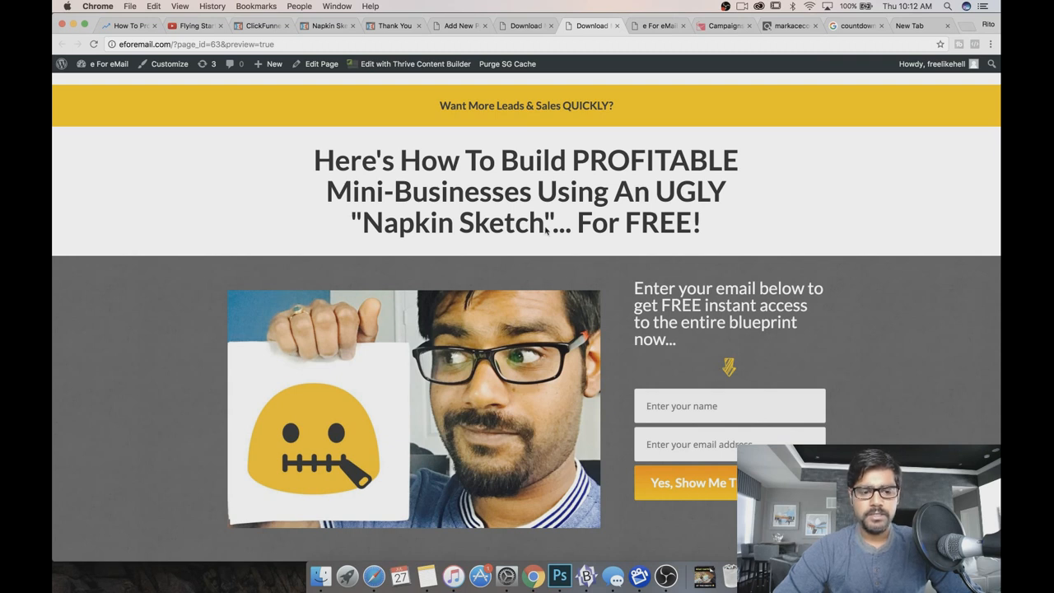
pyautogui.scroll(-1, 545, 229)
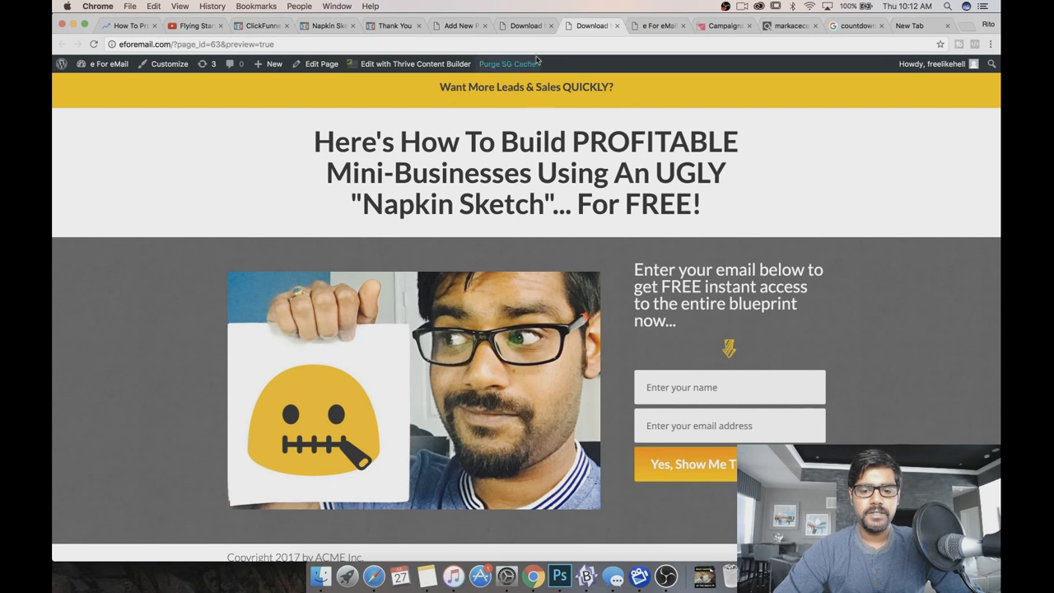
# In the editor, replace the company name in the footer's copyright line with "eForEmail.com".
pyautogui.click(531, 25)
pyautogui.scroll(-2, 344, 493)
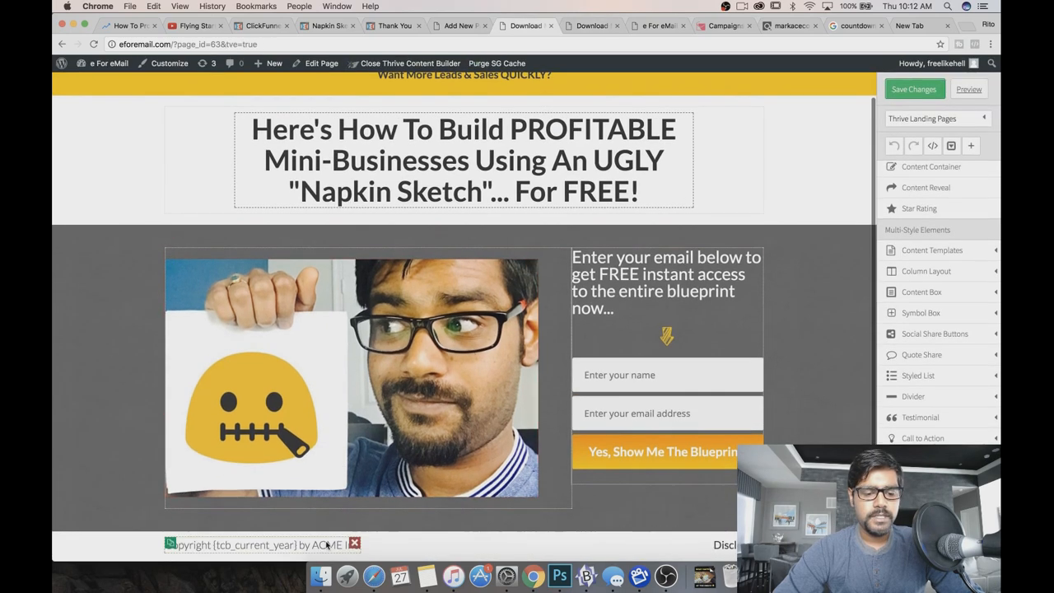
pyautogui.click(318, 545)
pyautogui.moveTo(311, 547); pyautogui.dragTo(363, 547)
pyautogui.press('BackSpace')
pyautogui.write('E')
pyautogui.press('BackSpace')
pyautogui.write('e')
pyautogui.write('Foremai')
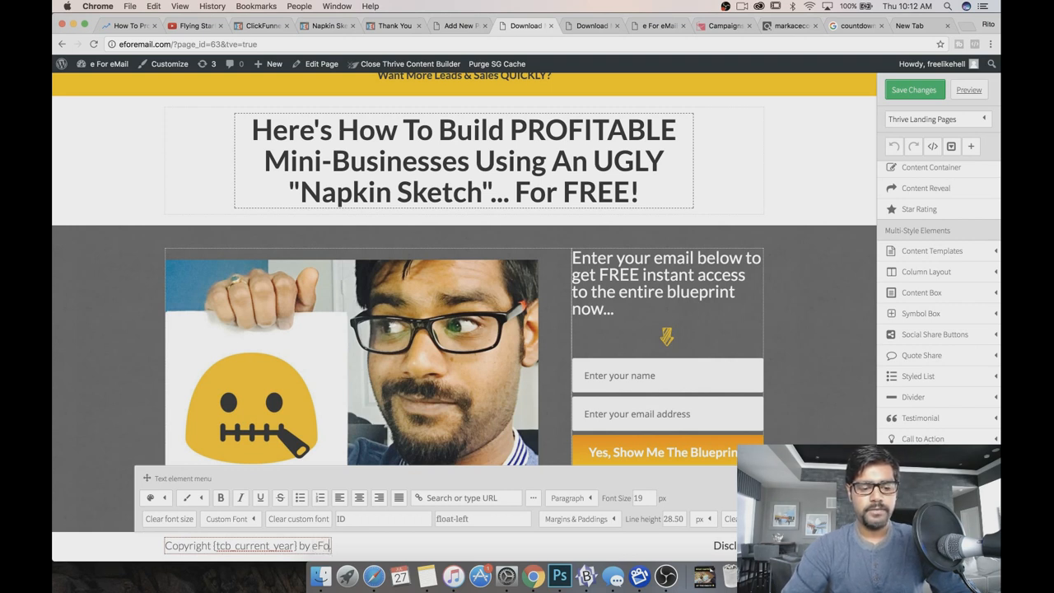
pyautogui.press('BackSpace')
pyautogui.press('BackSpace')
pyautogui.press('BackSpace')
pyautogui.press('BackSpace')
pyautogui.write('Email.com')
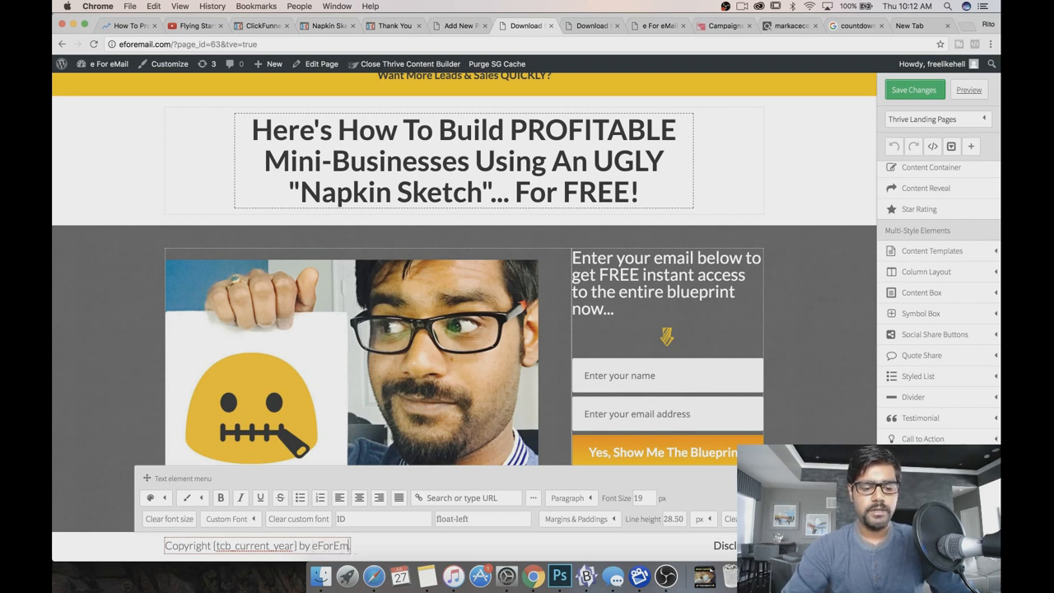
pyautogui.click(487, 556)
# Select the last Disclaimer text in the footer and open its # link for editing.
pyautogui.click(723, 545)
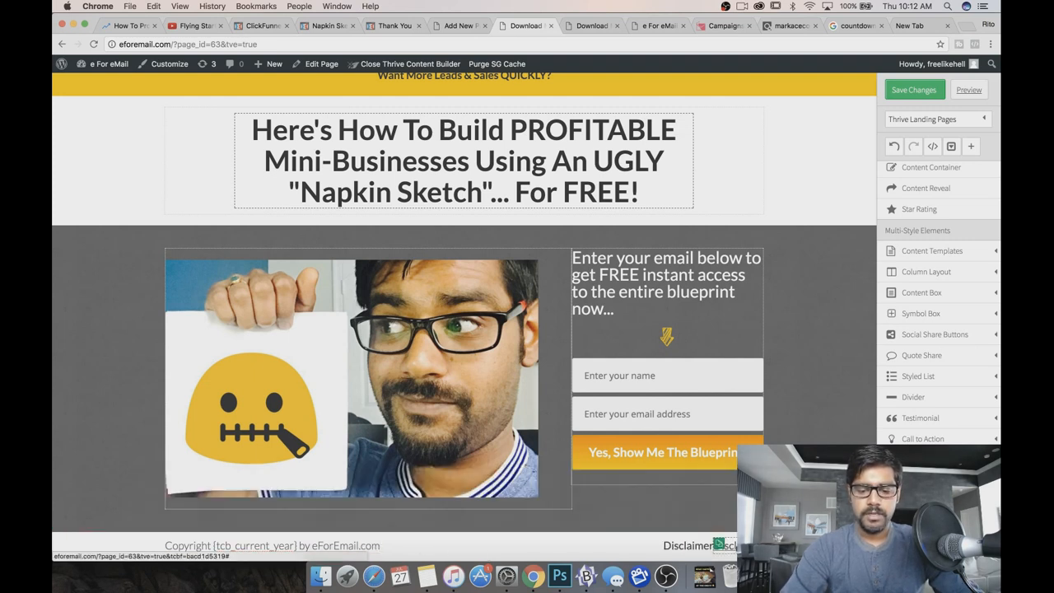
pyautogui.click(727, 549)
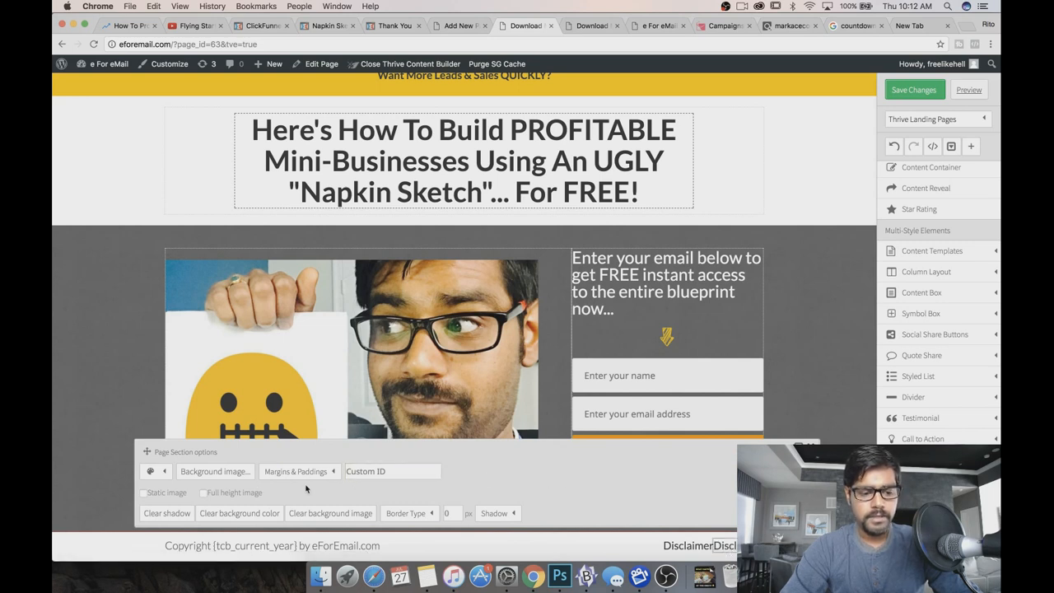
pyautogui.click(726, 550)
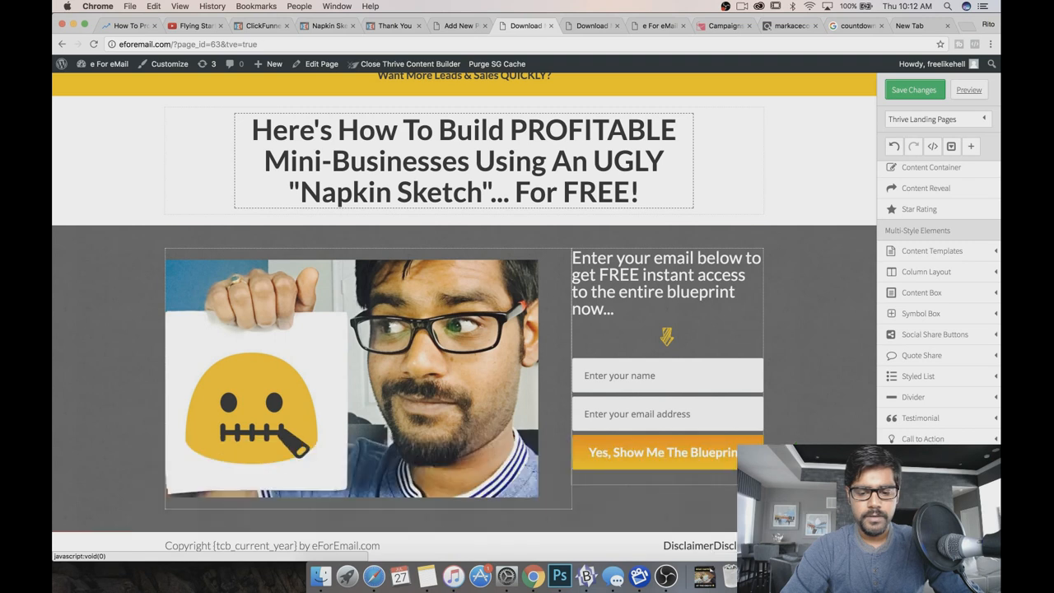
pyautogui.click(730, 549)
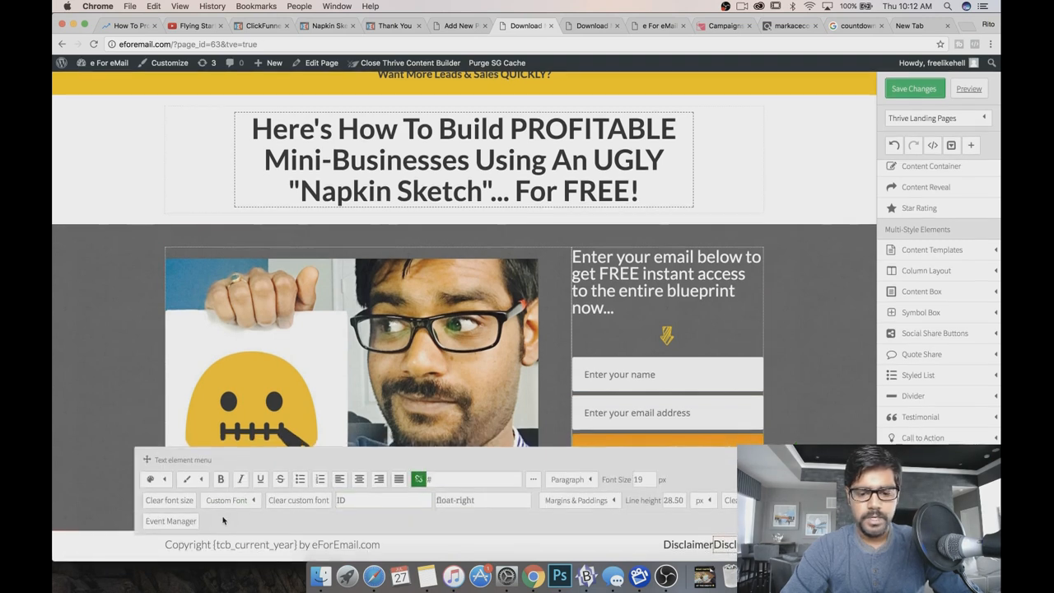
pyautogui.click(591, 481)
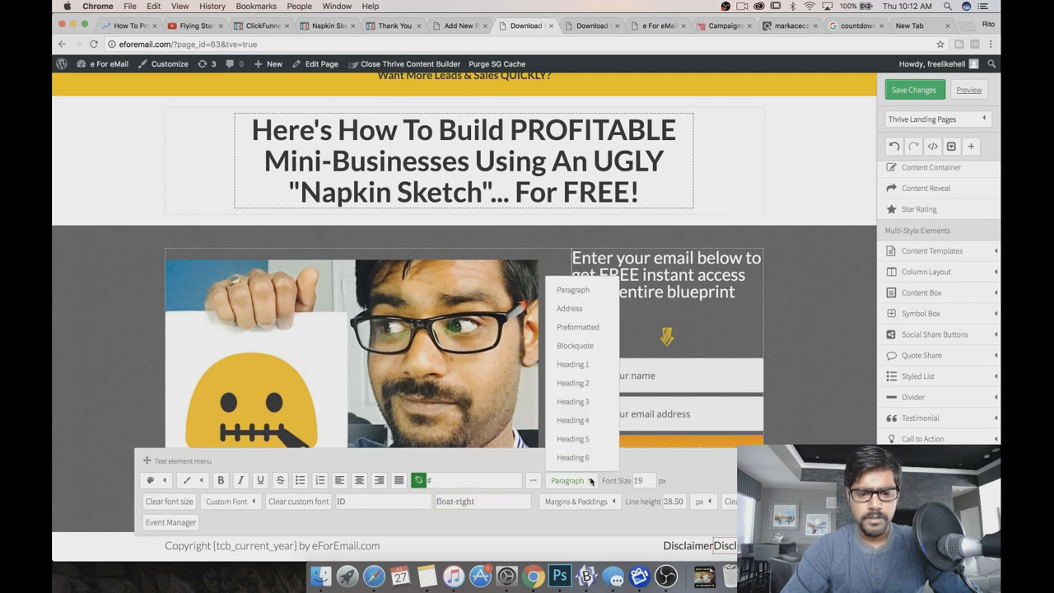
pyautogui.click(581, 486)
pyautogui.click(452, 486)
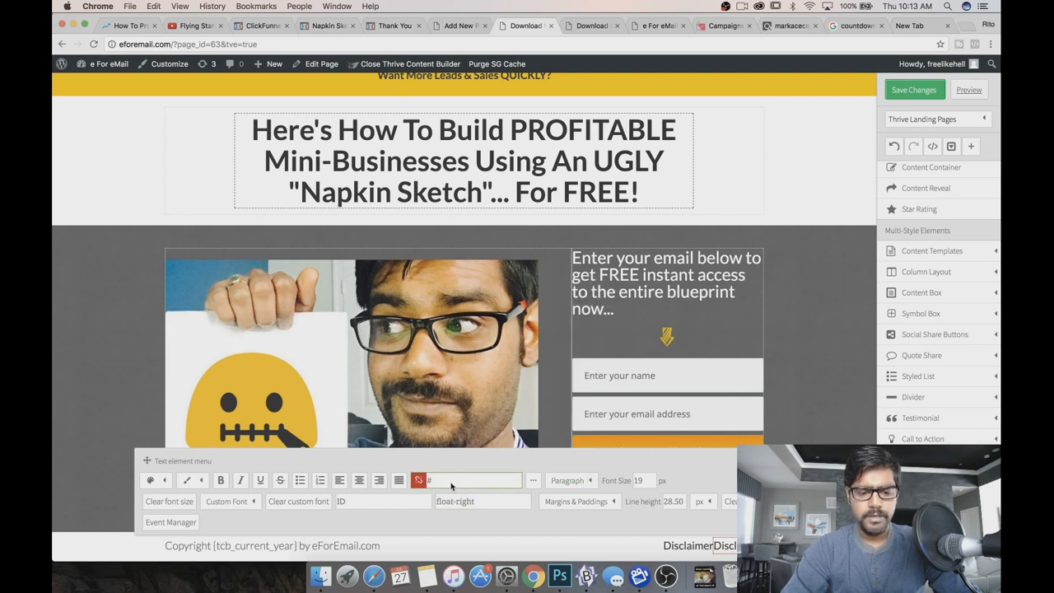
pyautogui.press('BackSpace')
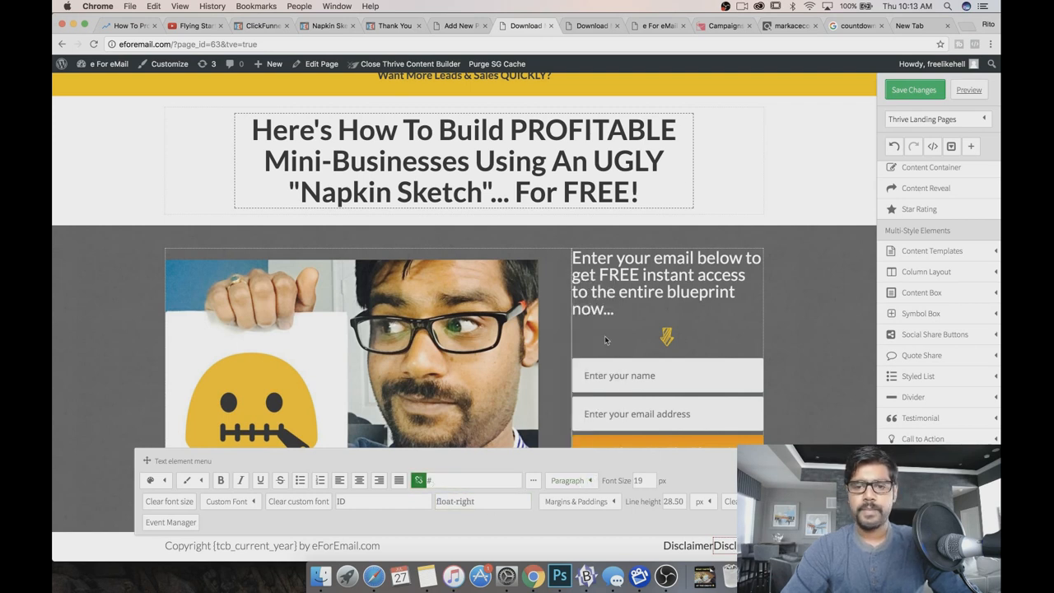
# Copy the Disclaimer page's link address from the e For eMail homepage and insert it as the footer Disclaimer text's link.
pyautogui.click(642, 26)
pyautogui.rightClick(185, 355)
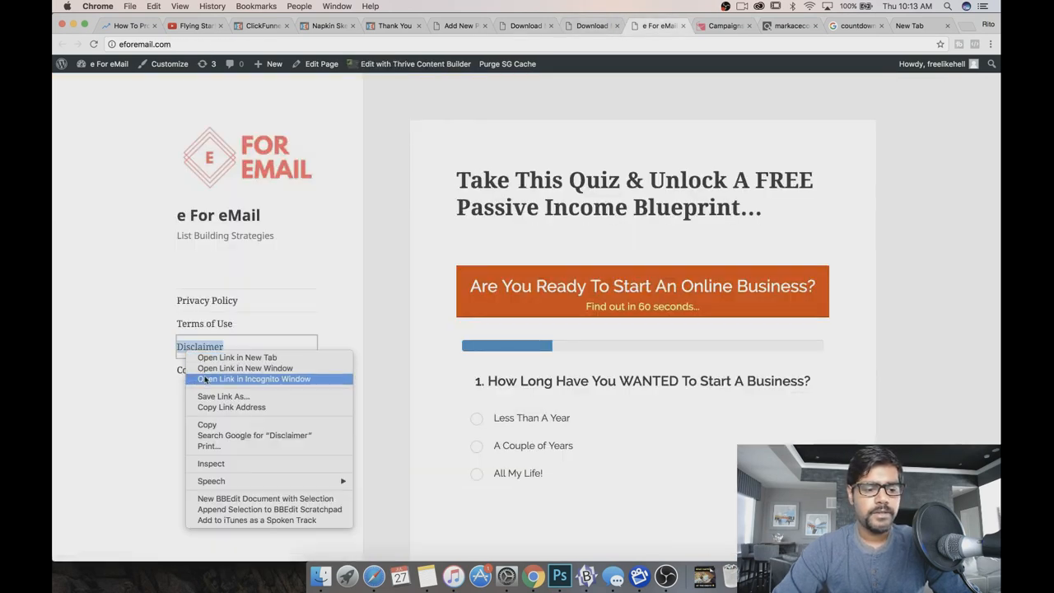
pyautogui.click(211, 409)
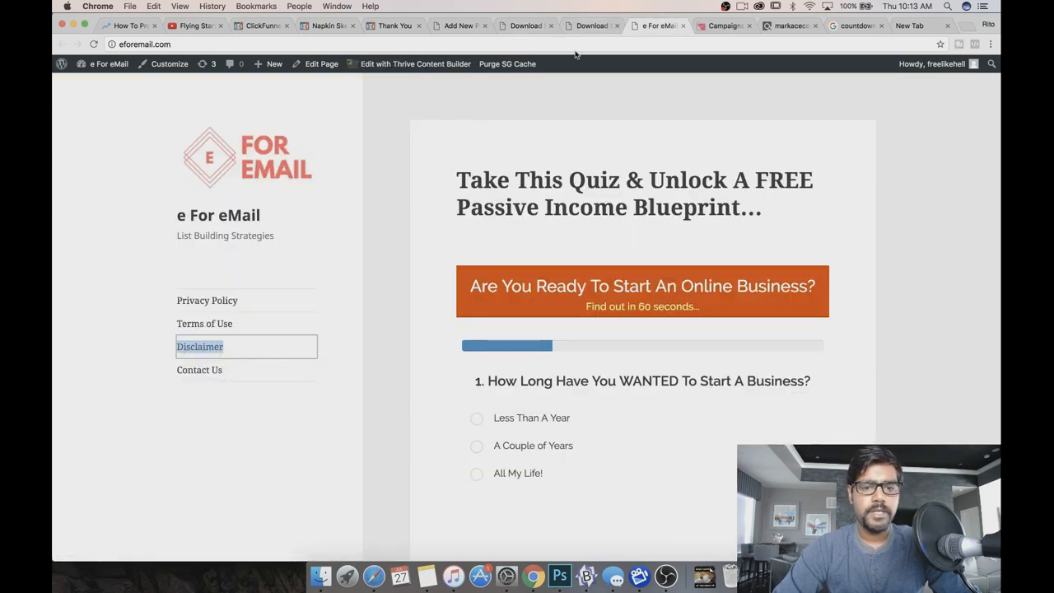
pyautogui.click(525, 25)
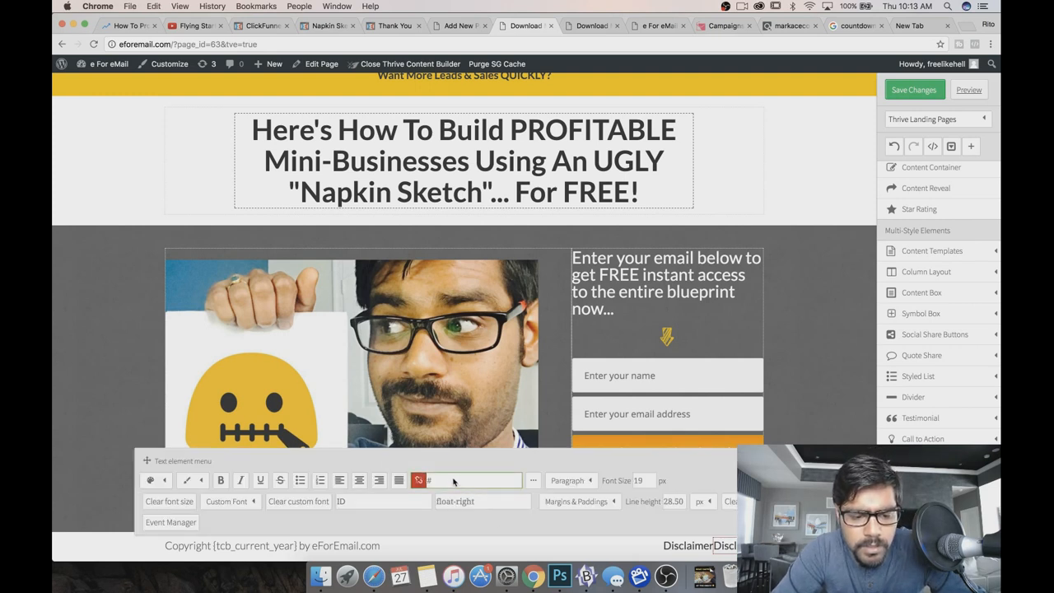
pyautogui.click(418, 486)
pyautogui.click(423, 484)
pyautogui.press('super+v')
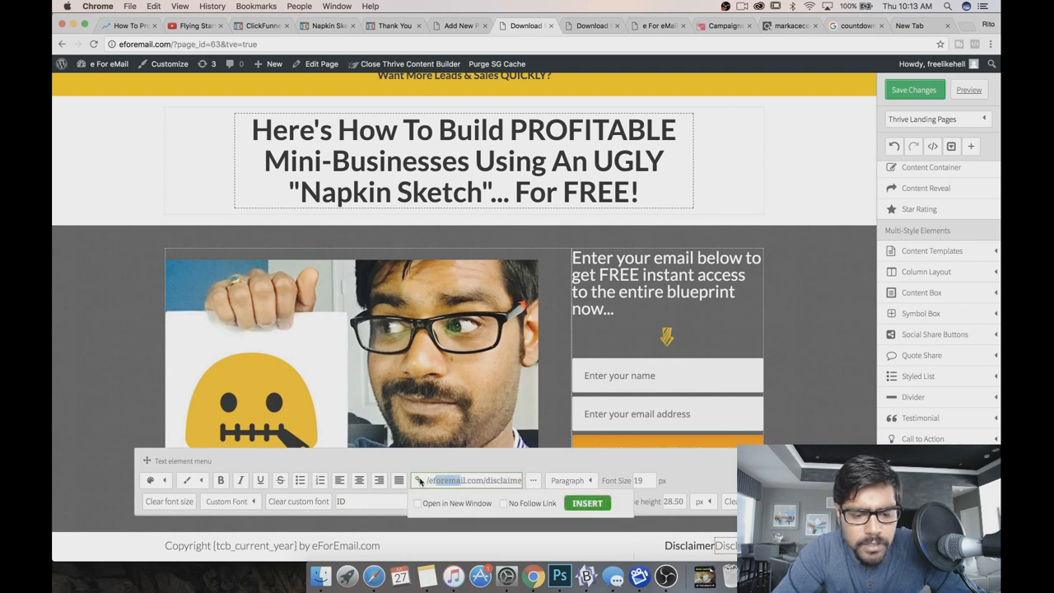
pyautogui.press('Return')
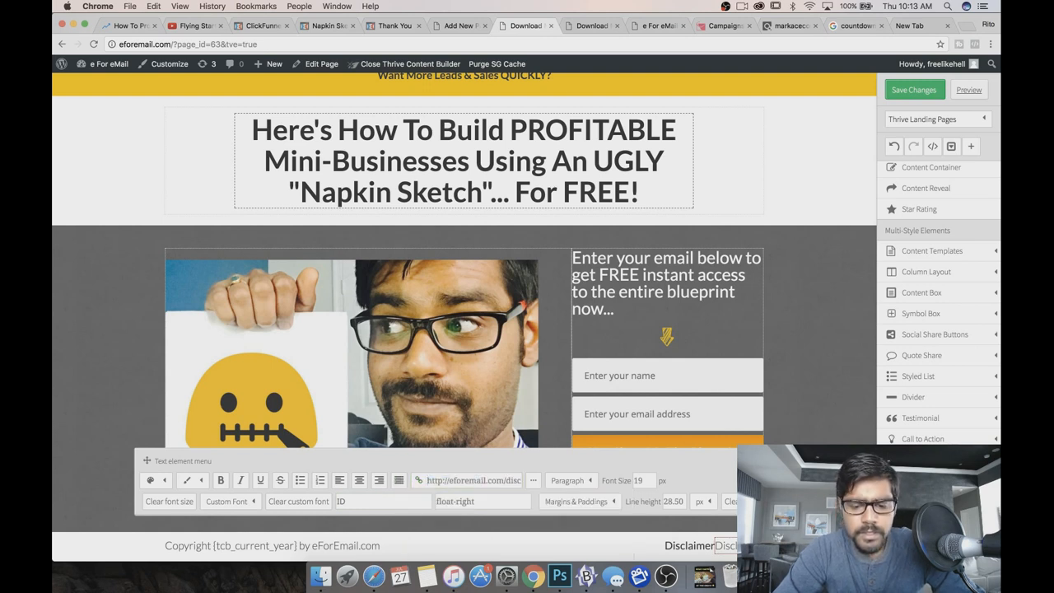
# Replace the first Disclaimer text in the footer with "Privacy Policy".
pyautogui.click(696, 549)
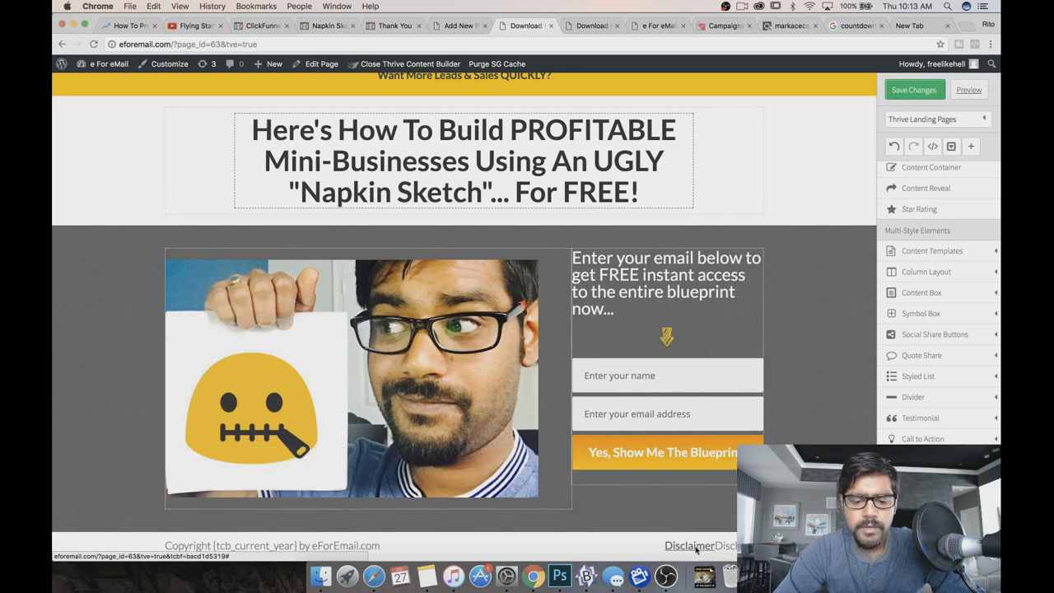
pyautogui.click(696, 549)
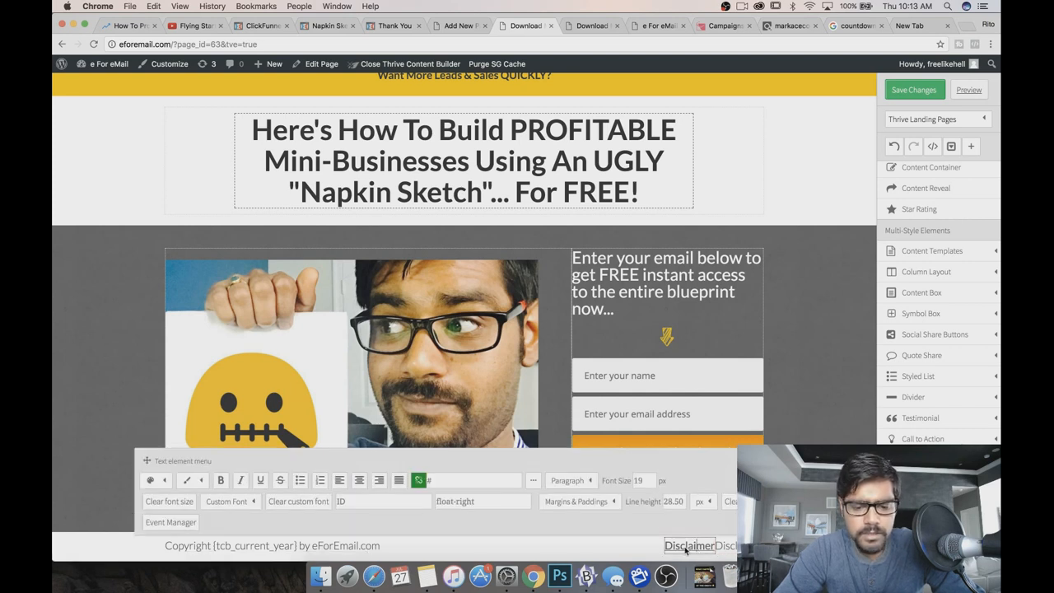
pyautogui.moveTo(714, 550); pyautogui.dragTo(667, 550)
pyautogui.write('Priva')
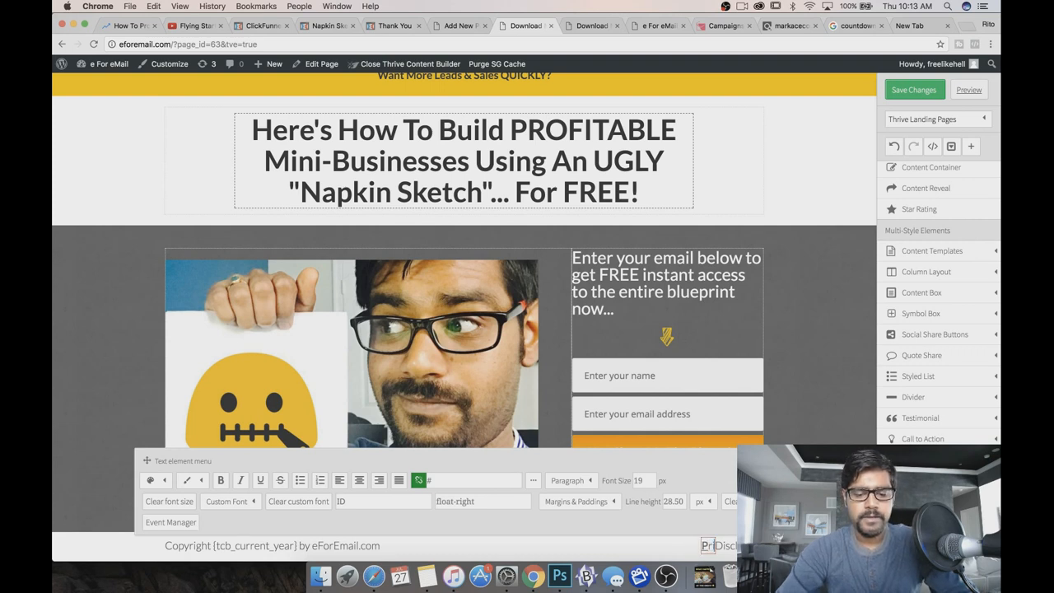
pyautogui.write('cy Poli')
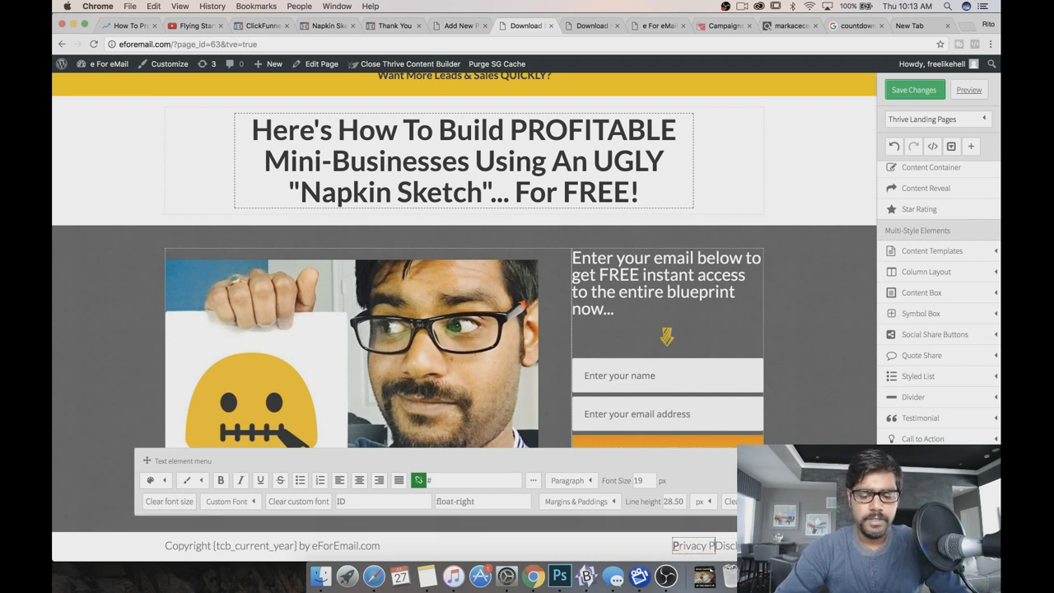
pyautogui.write('cy')
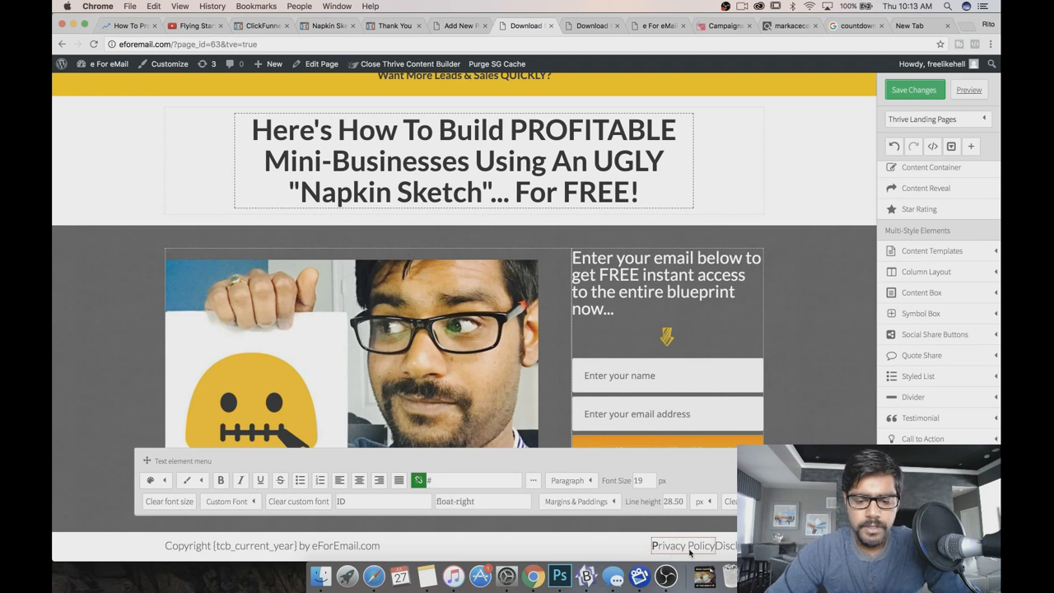
# Select the footer's Privacy Policy wording and remove its placeholder # link.
pyautogui.hotkey('shift', 'Left')
pyautogui.hotkey('shift', 'Left')
pyautogui.hotkey('shift', 'Left')
pyautogui.hotkey('shift', 'Left')
pyautogui.hotkey('shift', 'Left')
pyautogui.hotkey('shift', 'Left')
pyautogui.hotkey('shift', 'Left')
pyautogui.hotkey('shift', 'Left')
pyautogui.hotkey('shift', 'Left')
pyautogui.hotkey('shift', 'Left')
pyautogui.hotkey('shift', 'Left')
pyautogui.hotkey('shift', 'Left')
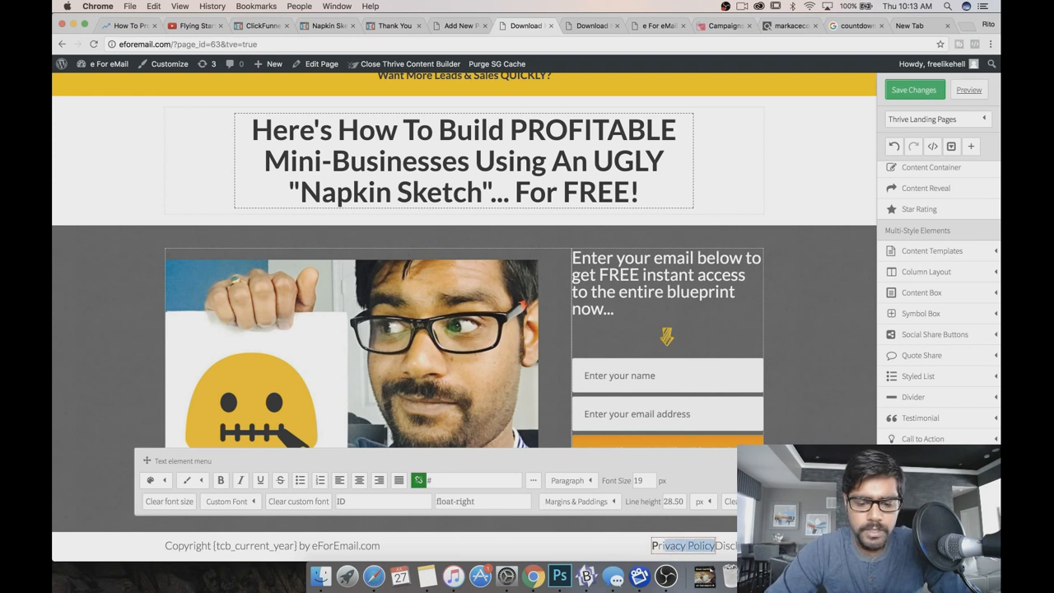
pyautogui.click(415, 481)
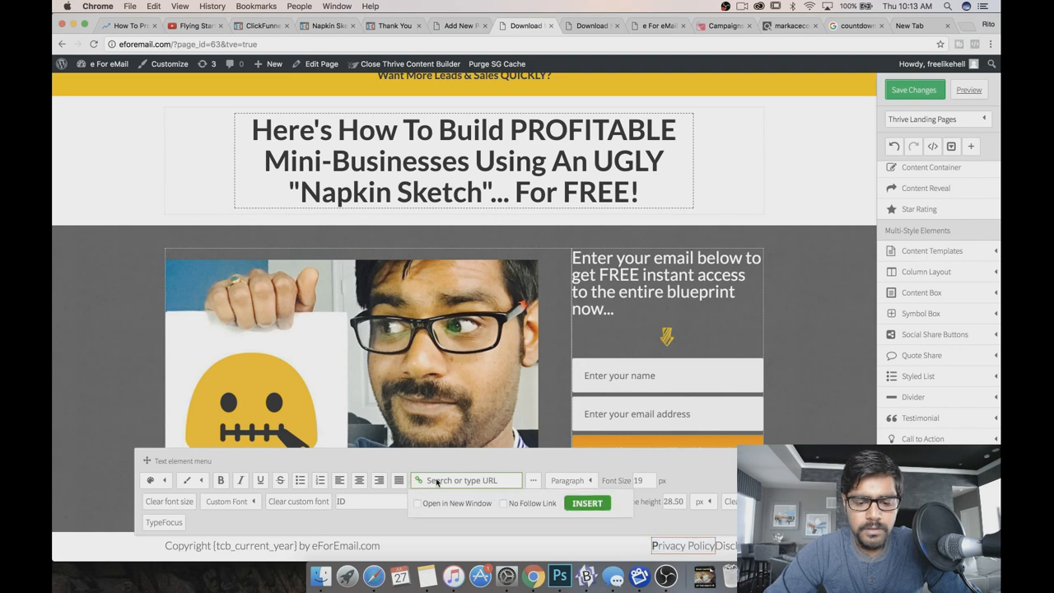
# Copy the Privacy Policy page's link address from the e For eMail homepage and insert it as the link of the selected footer text.
pyautogui.click(659, 25)
pyautogui.rightClick(220, 302)
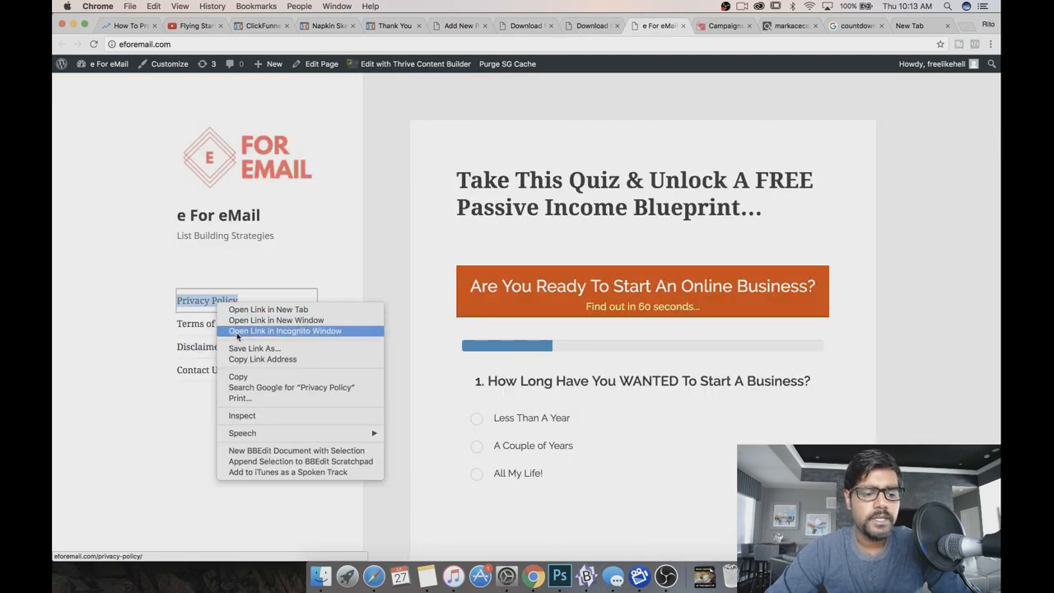
pyautogui.click(304, 357)
pyautogui.click(525, 26)
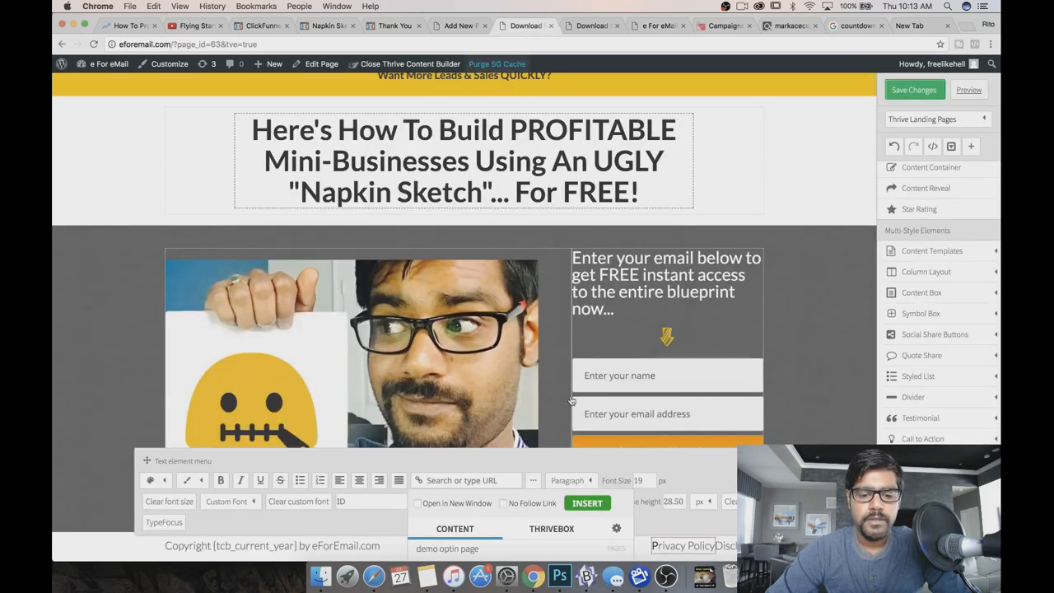
pyautogui.click(445, 480)
pyautogui.press('super+v')
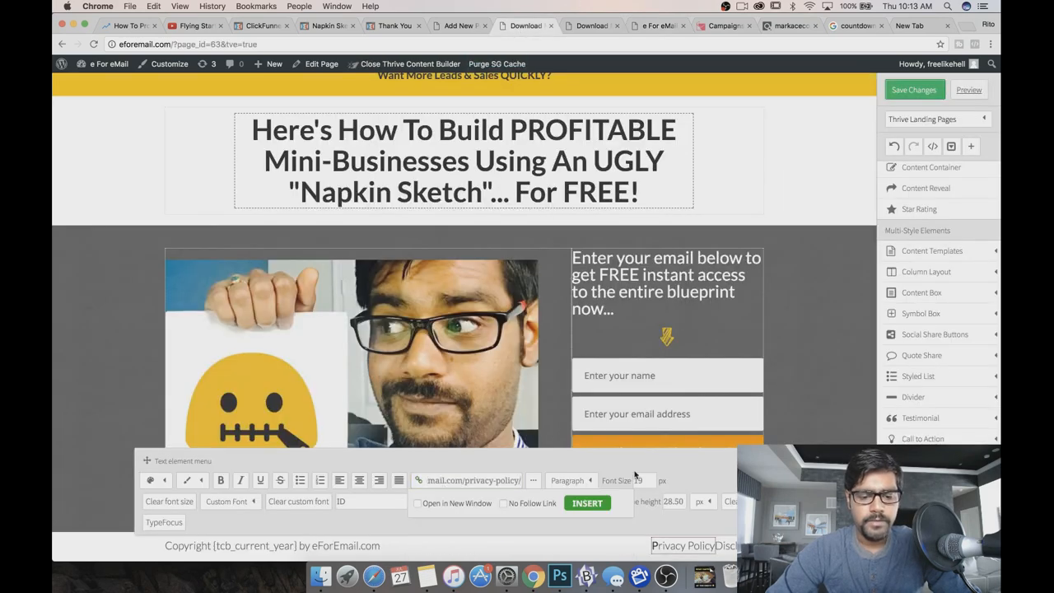
pyautogui.press('Return')
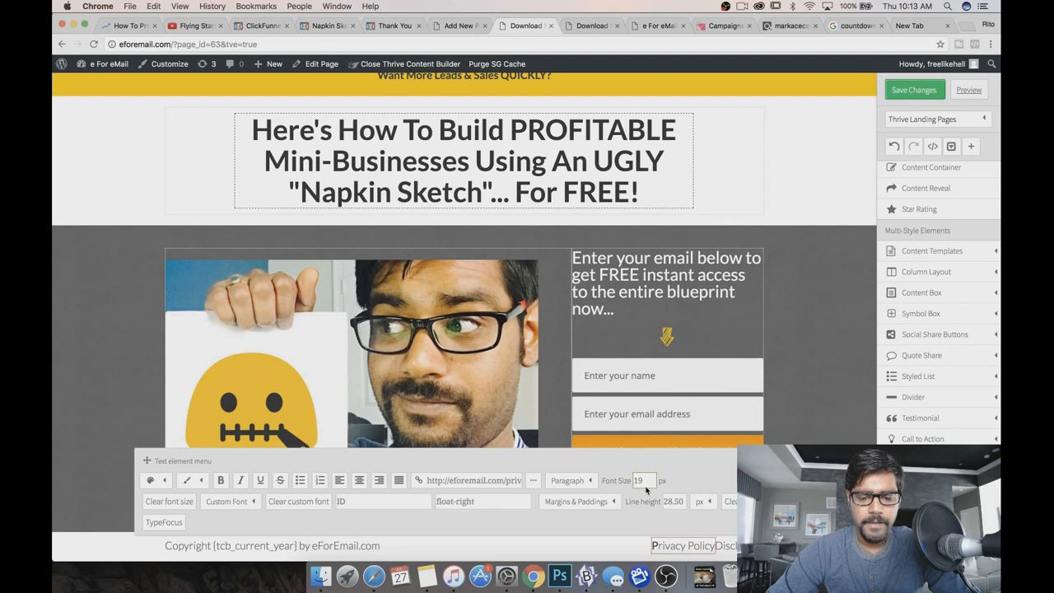
# Add a "|" separator after the footer's Privacy Policy text.
pyautogui.click(713, 547)
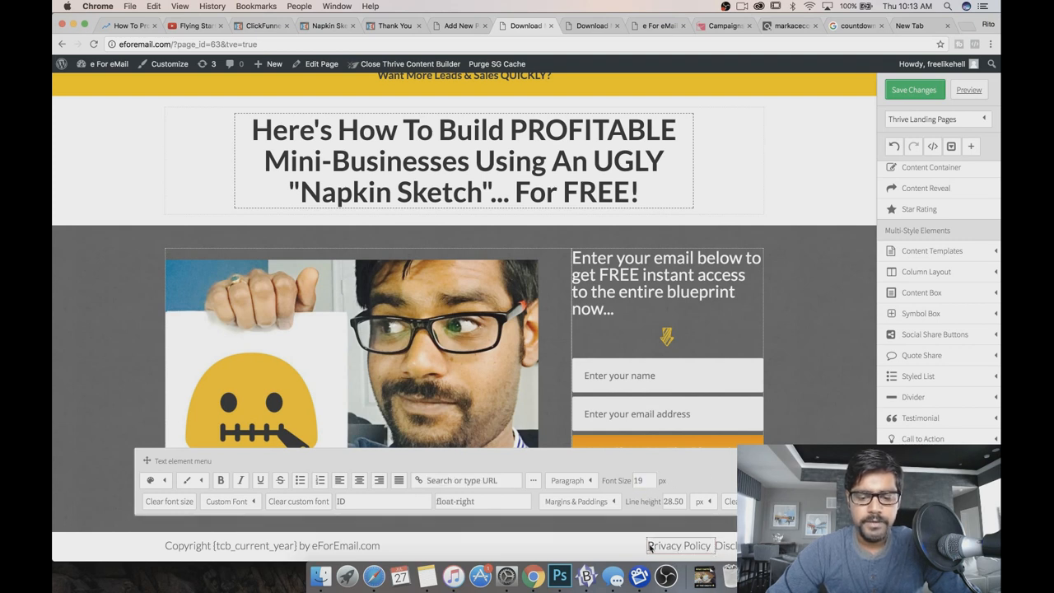
pyautogui.write('|')
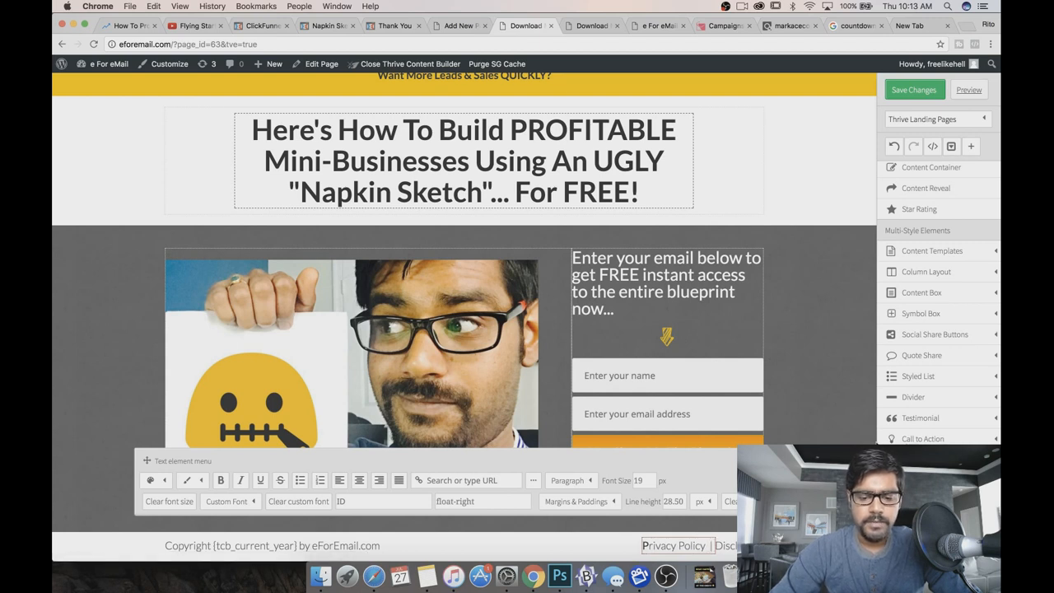
pyautogui.click(797, 509)
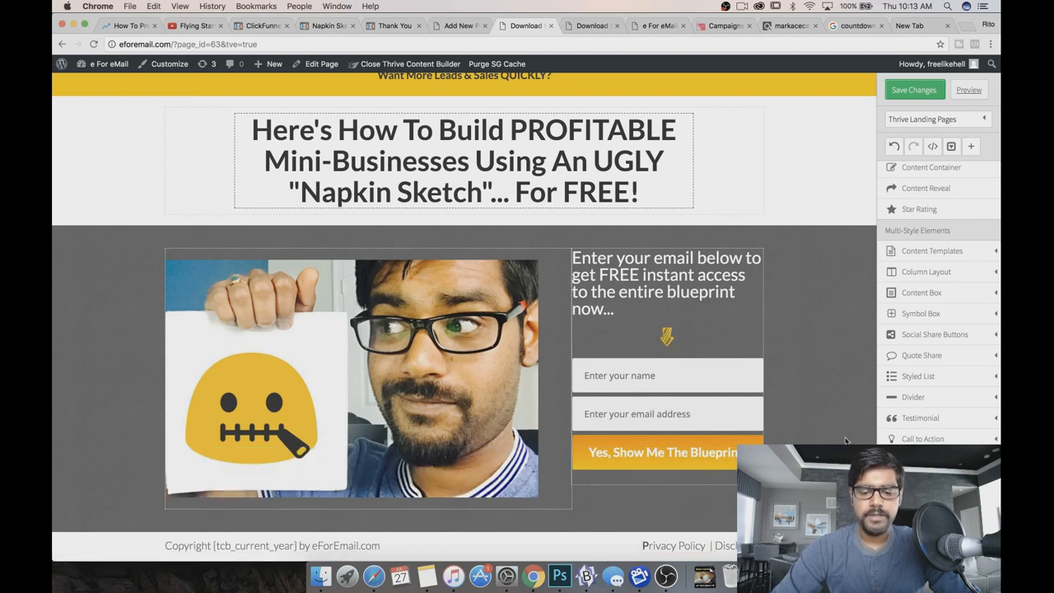
# Remove the stray link from the first letter of the footer's Privacy Policy text.
pyautogui.click(656, 545)
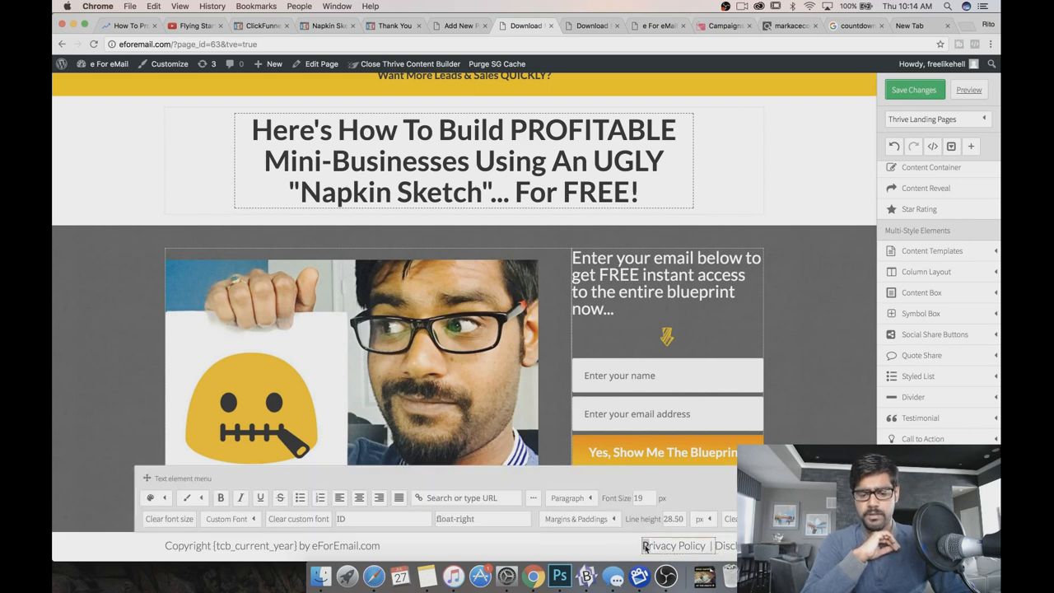
pyautogui.click(645, 546)
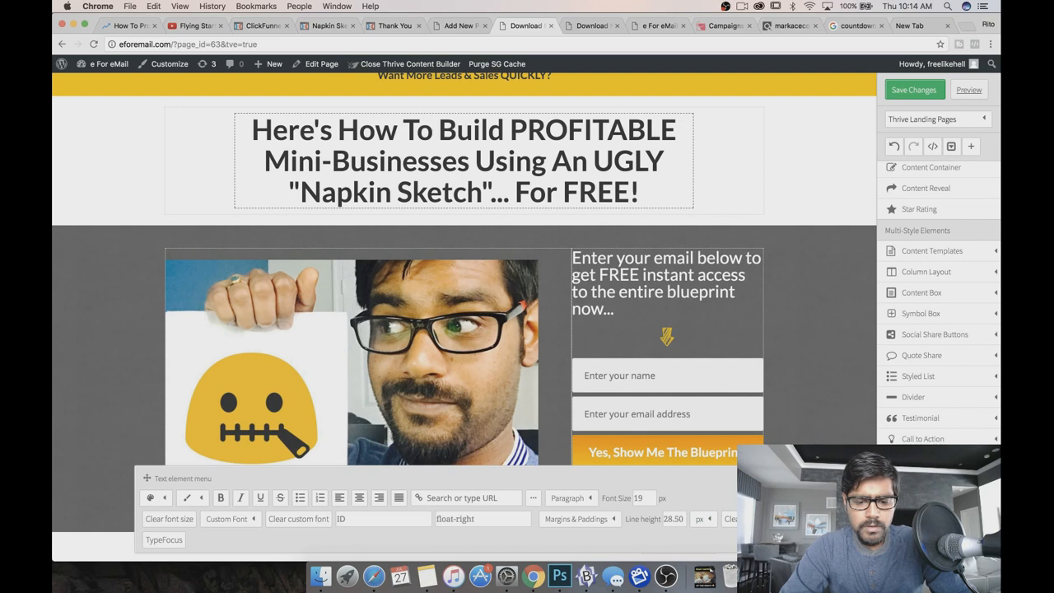
pyautogui.click(782, 478)
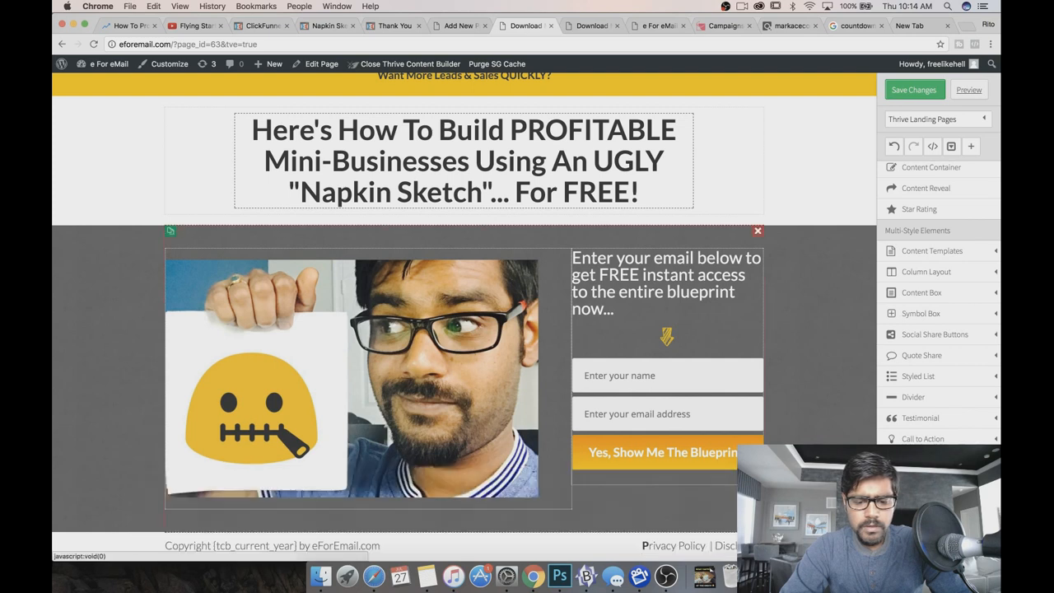
pyautogui.click(665, 543)
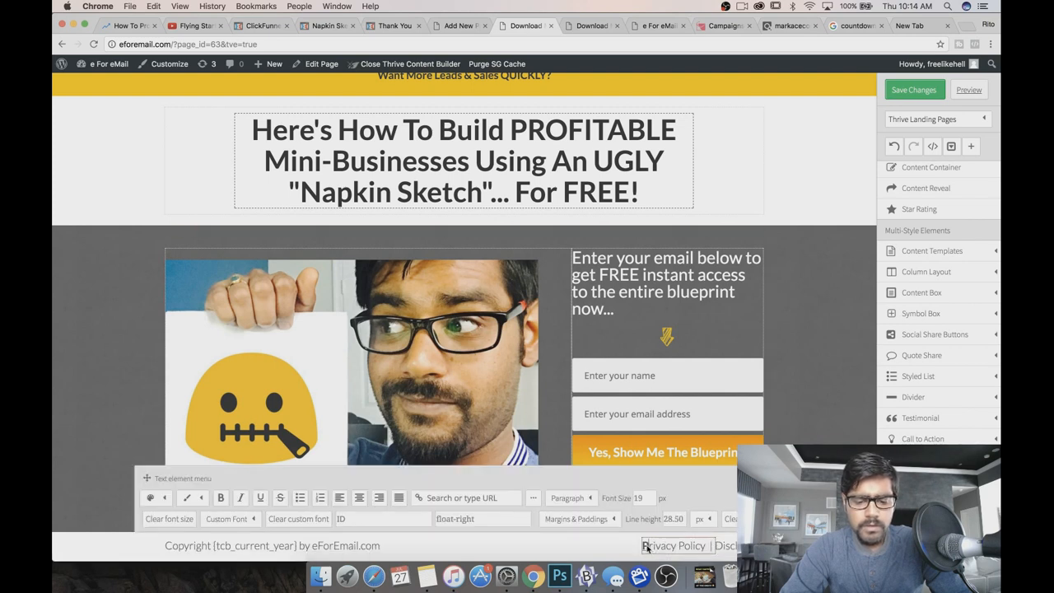
pyautogui.moveTo(646, 548); pyautogui.dragTo(669, 550)
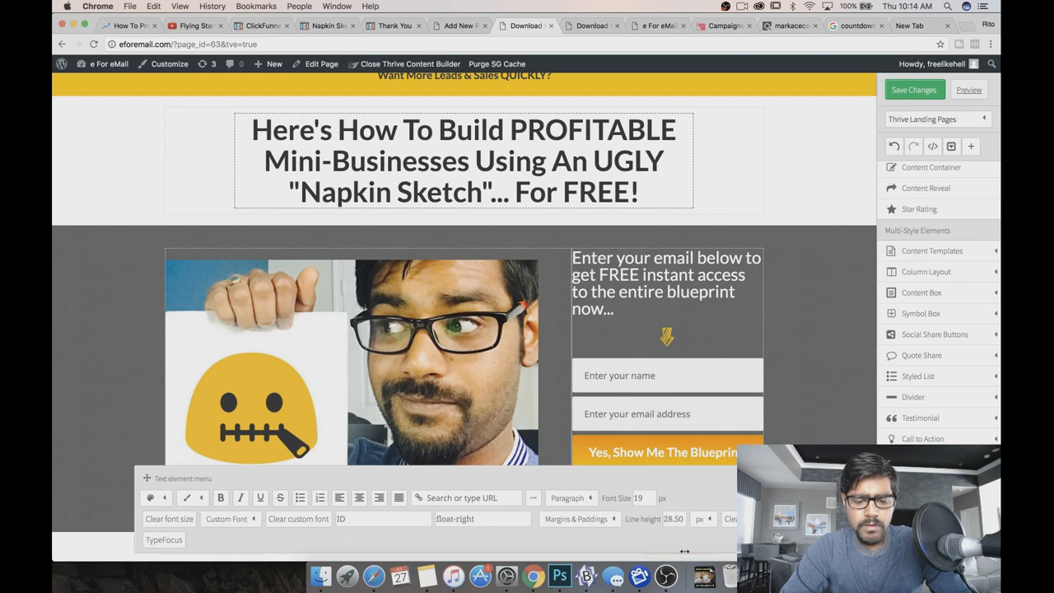
pyautogui.click(687, 553)
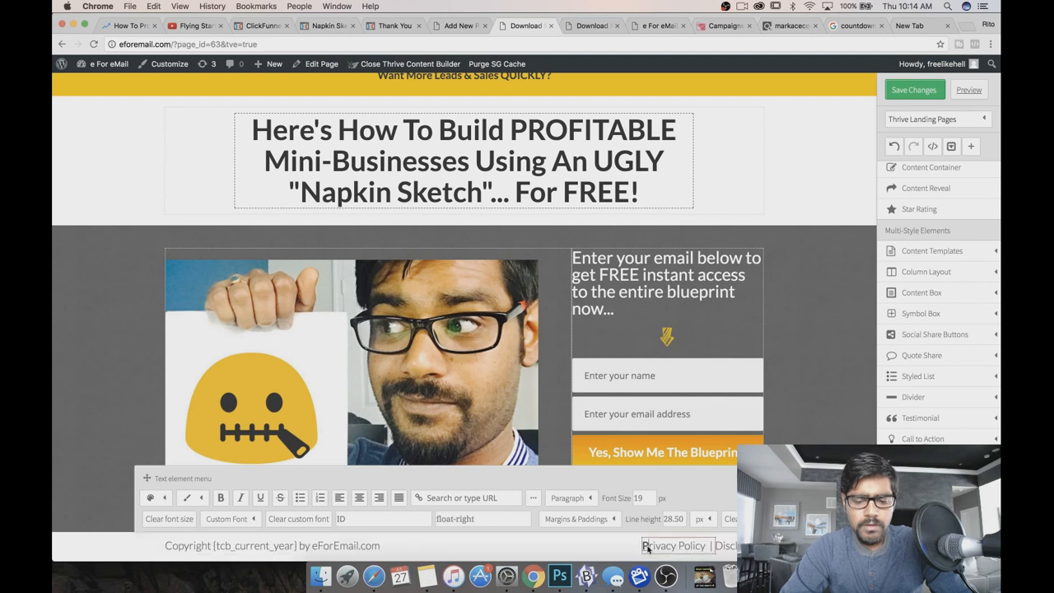
pyautogui.click(646, 547)
pyautogui.click(416, 498)
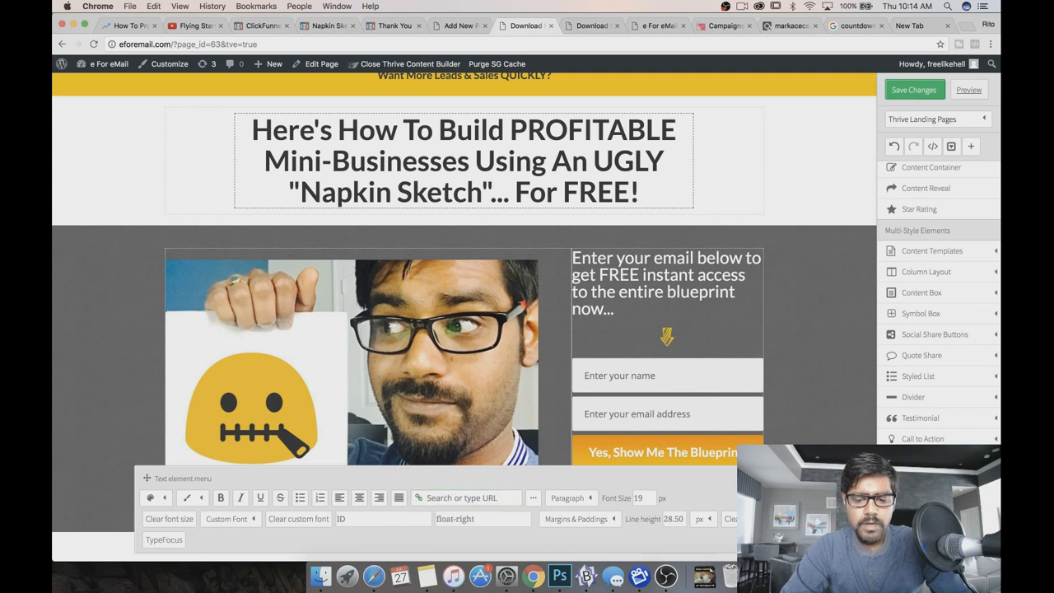
pyautogui.click(865, 479)
pyautogui.click(667, 546)
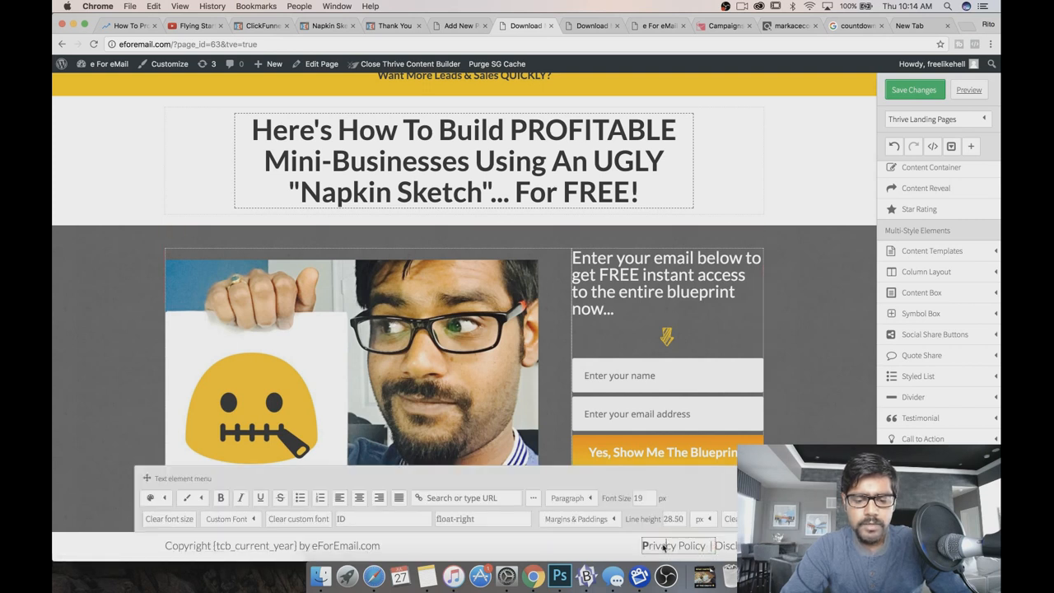
pyautogui.click(643, 547)
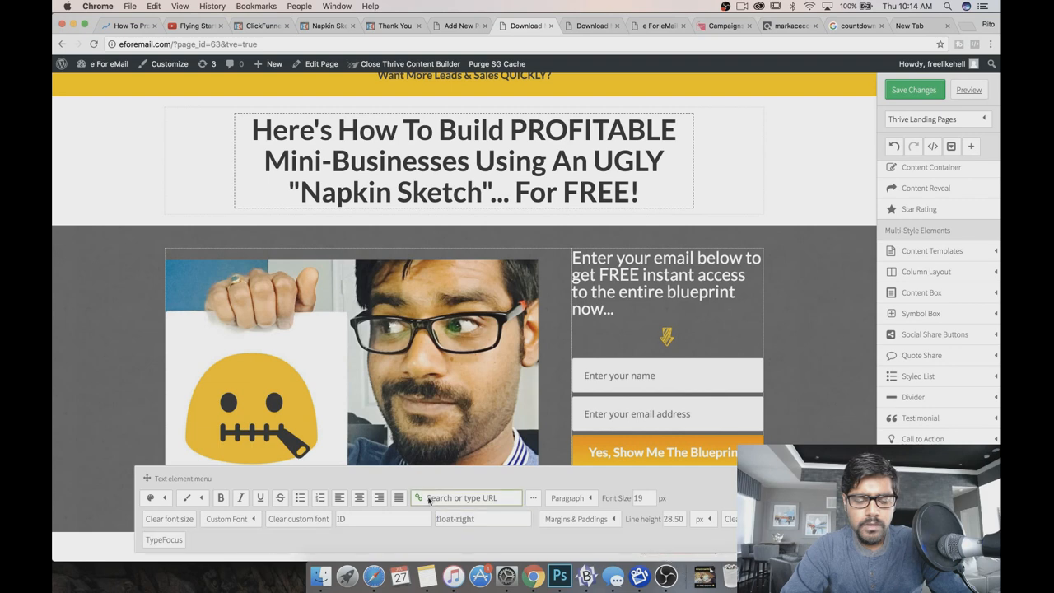
# Copy the link address of the Privacy Policy page from the e For eMail homepage.
pyautogui.click(582, 27)
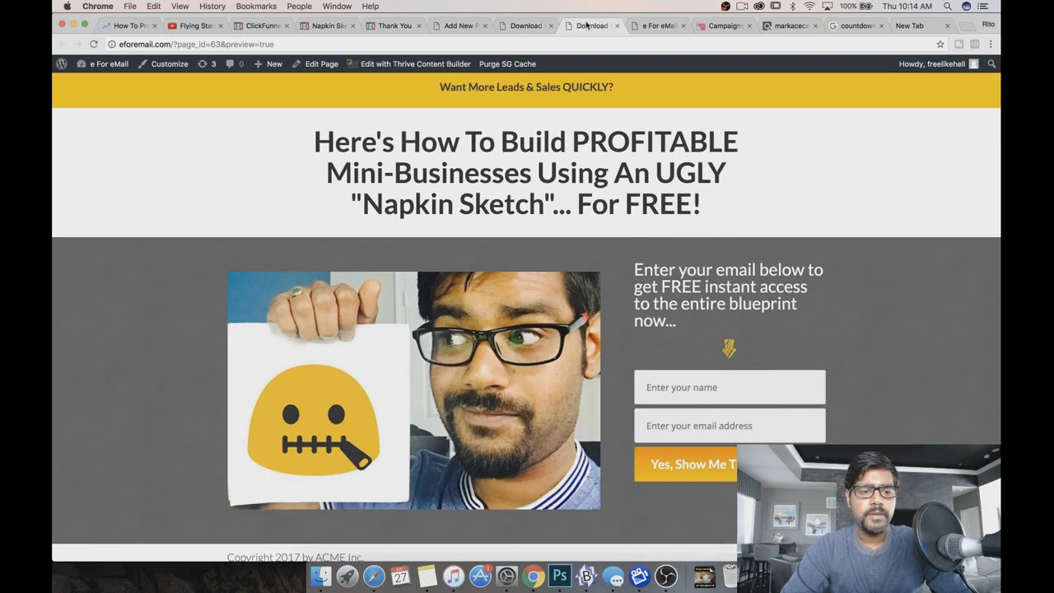
pyautogui.click(658, 26)
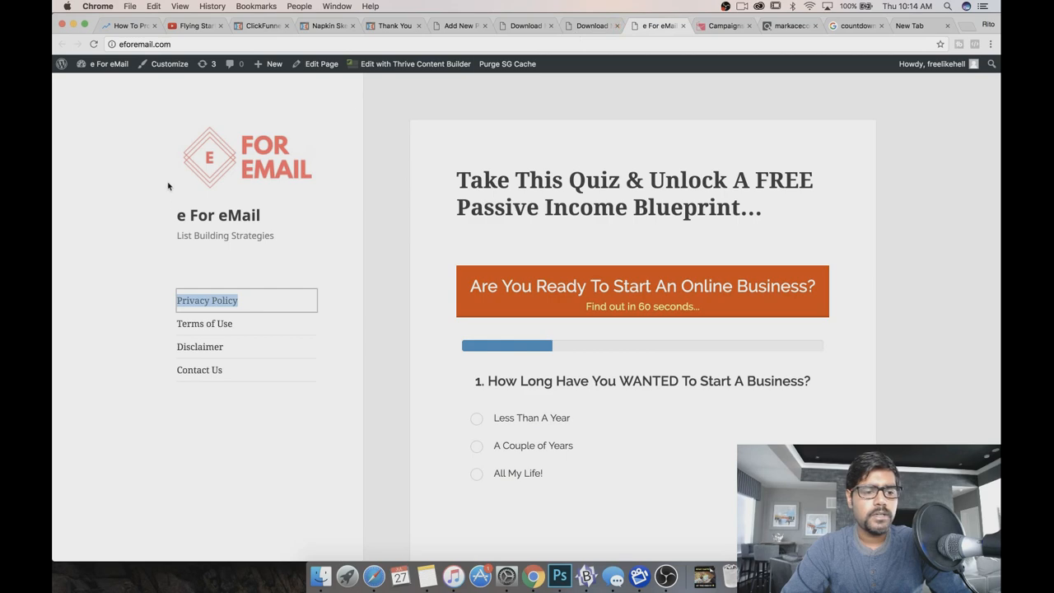
pyautogui.rightClick(209, 302)
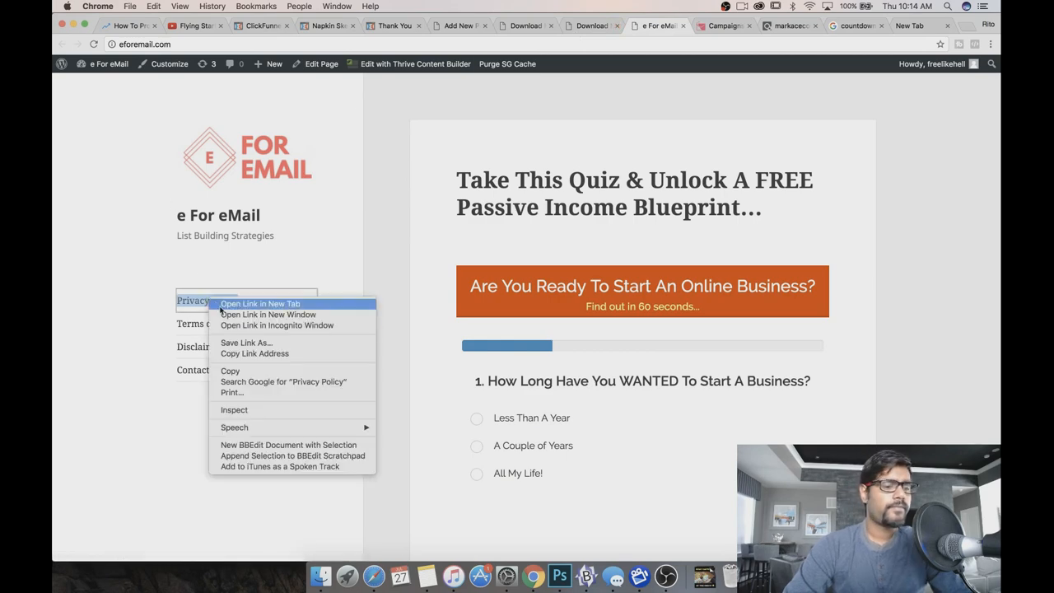
pyautogui.click(247, 353)
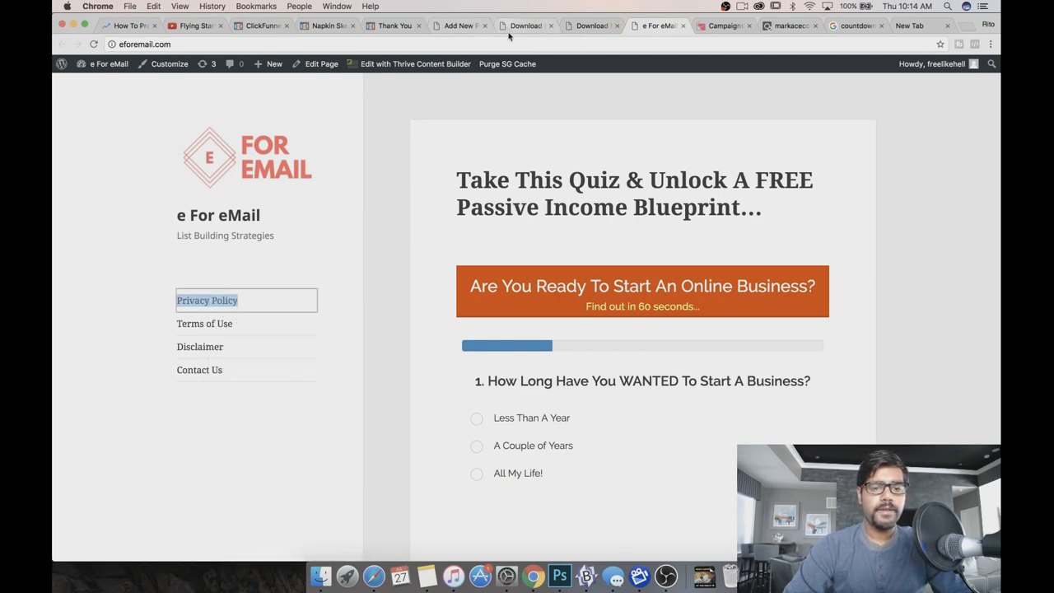
# Select the whole Privacy Policy wording in the landing page footer and insert the copied address as its link.
pyautogui.click(519, 26)
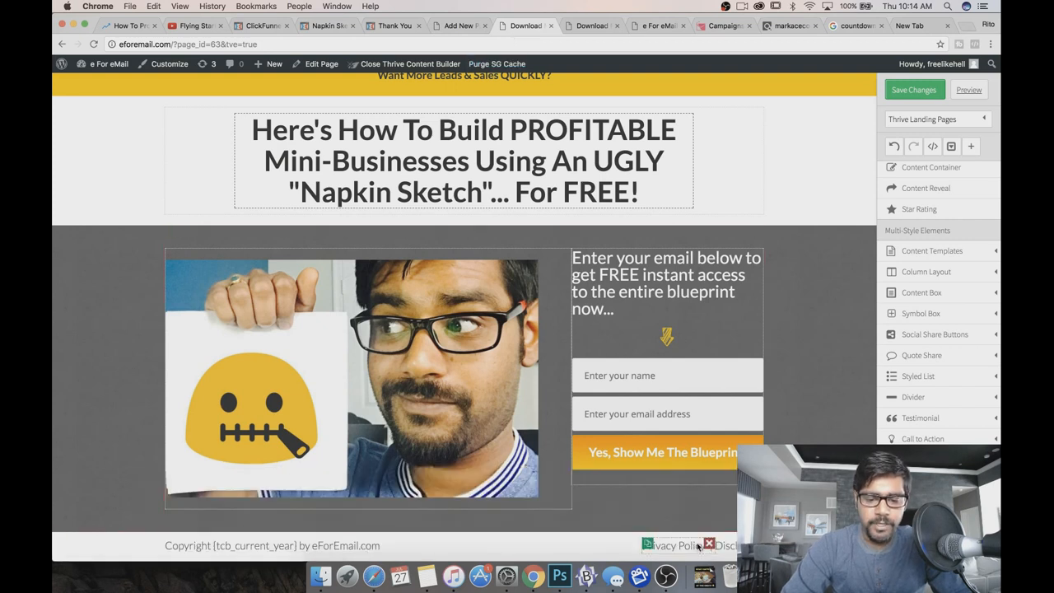
pyautogui.click(698, 546)
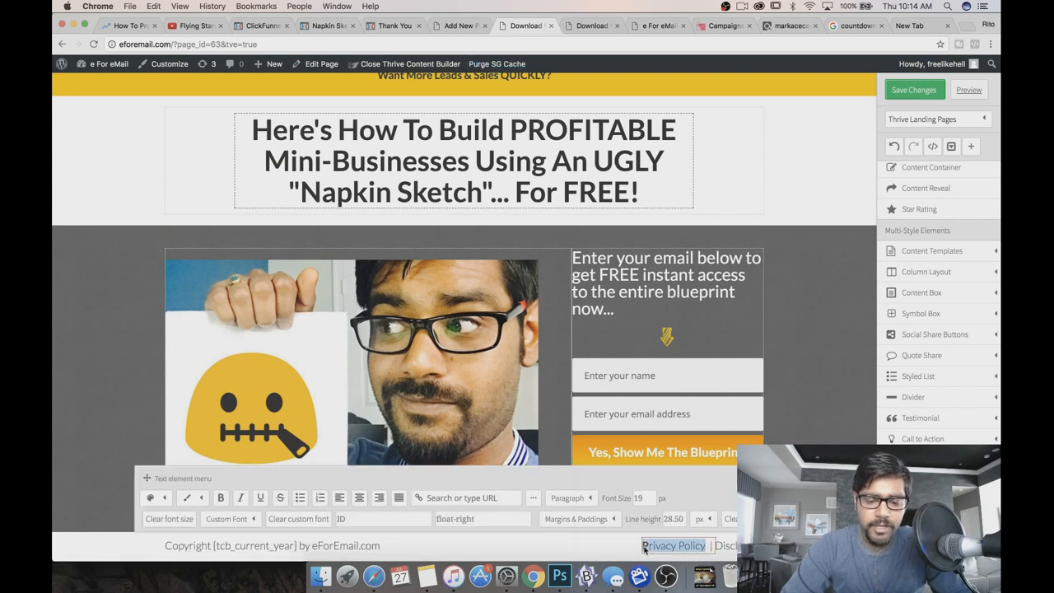
pyautogui.click(514, 519)
pyautogui.click(505, 500)
pyautogui.press('super+v')
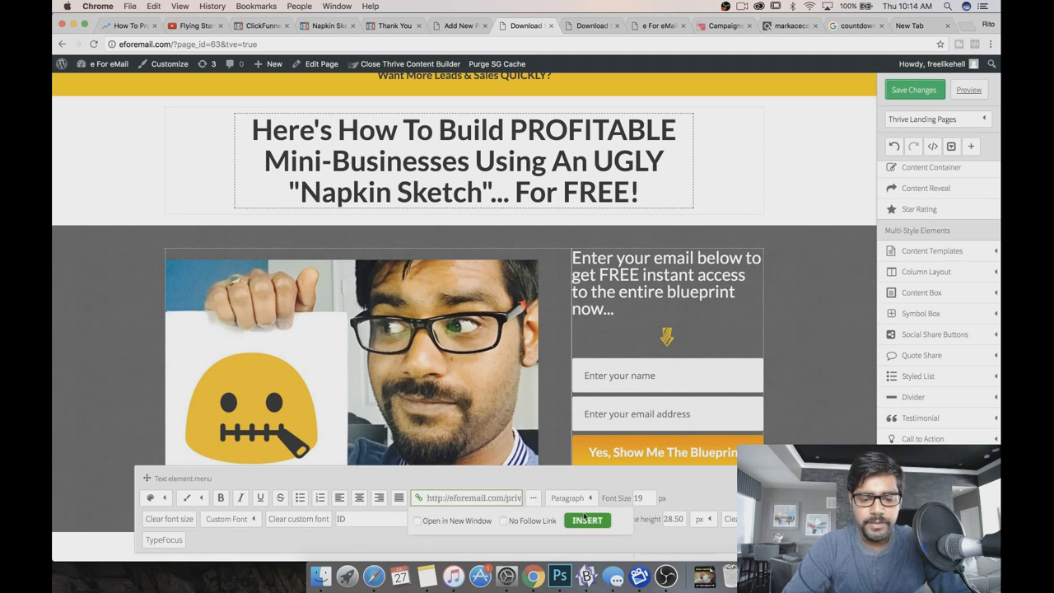
pyautogui.click(587, 519)
pyautogui.click(556, 441)
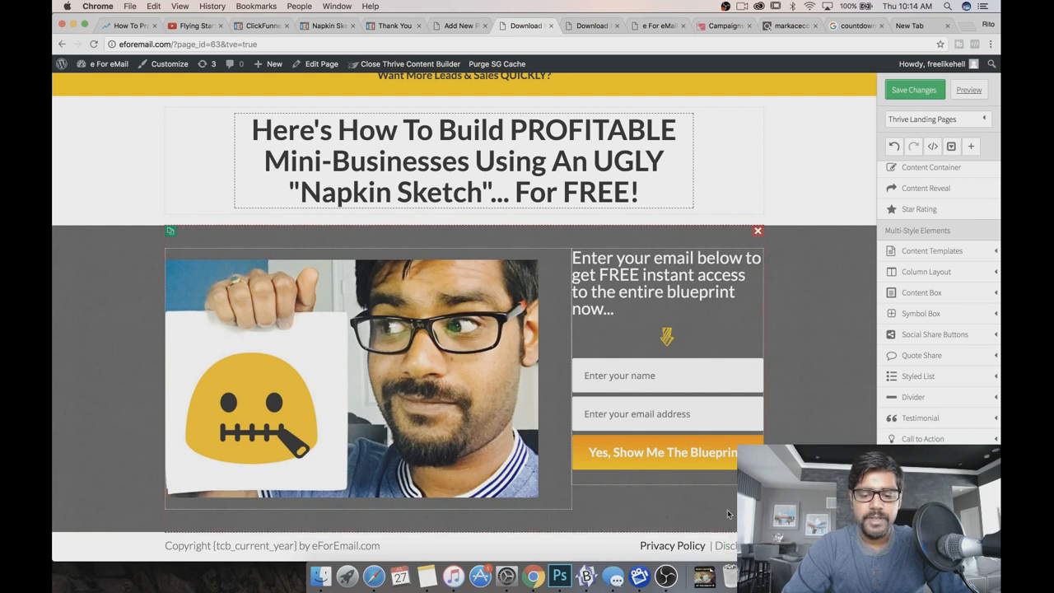
# Copy the link address of the Disclaimer page from the e For eMail homepage.
pyautogui.click(652, 26)
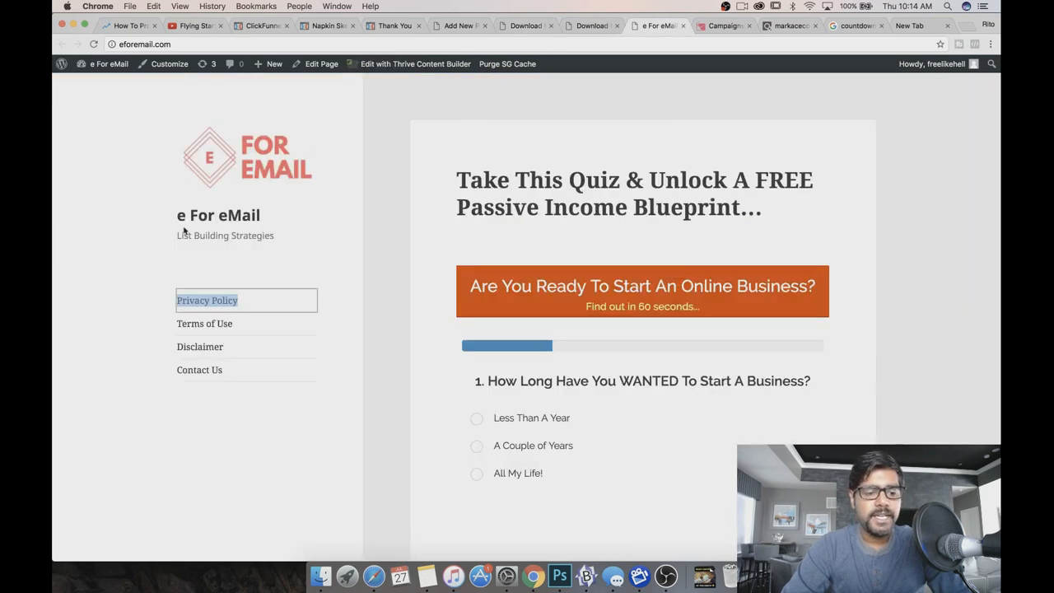
pyautogui.rightClick(204, 353)
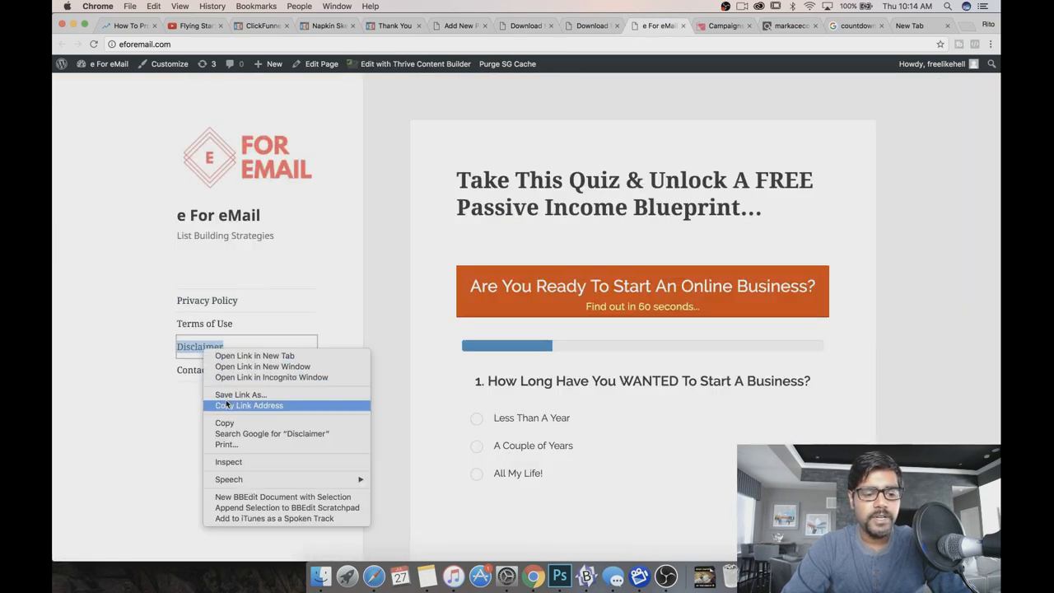
pyautogui.click(240, 402)
# Replace the placeholder link on the landing page footer's Disclaimer text with the copied Disclaimer page address.
pyautogui.click(523, 26)
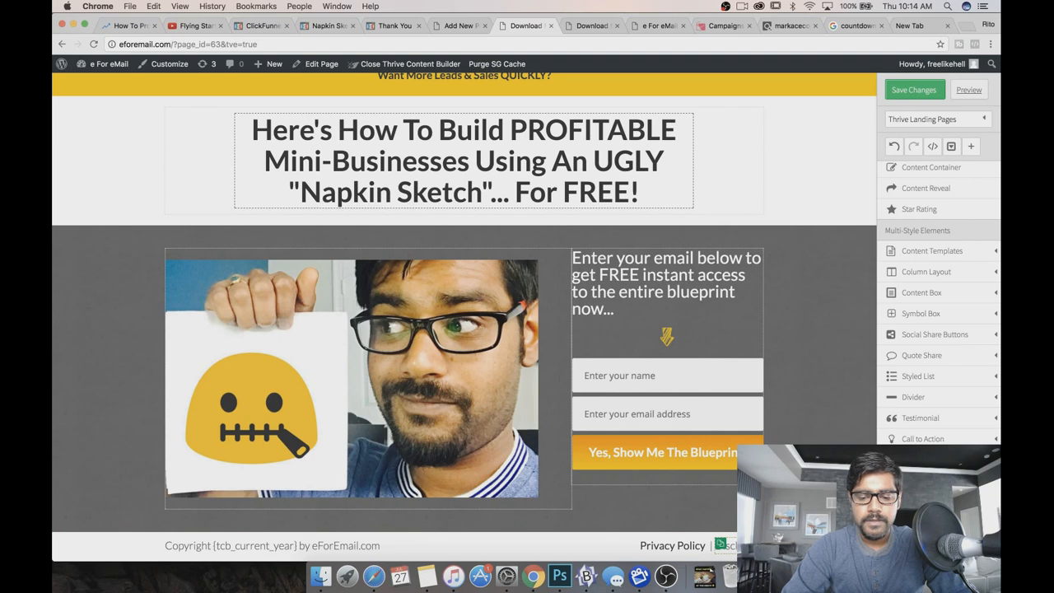
pyautogui.click(728, 545)
pyautogui.click(450, 496)
pyautogui.click(422, 499)
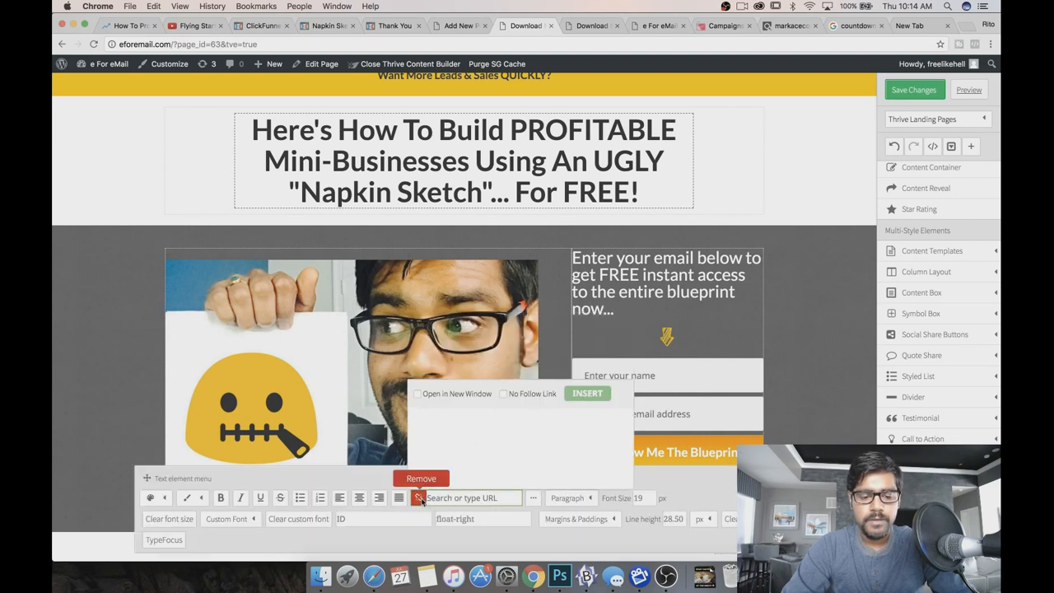
pyautogui.click(437, 501)
pyautogui.press('super+v')
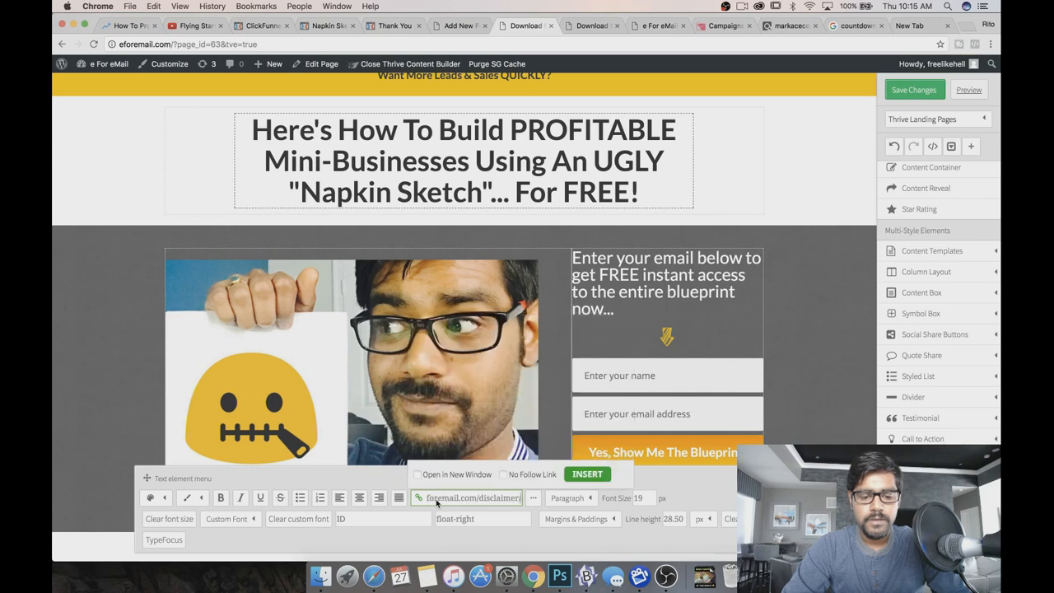
pyautogui.click(576, 477)
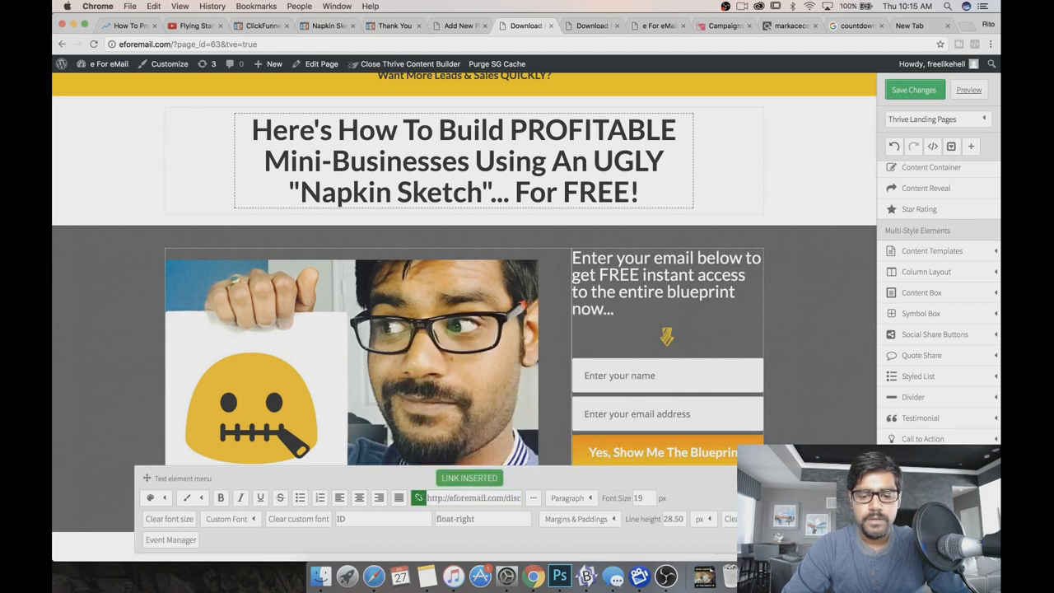
pyautogui.click(783, 477)
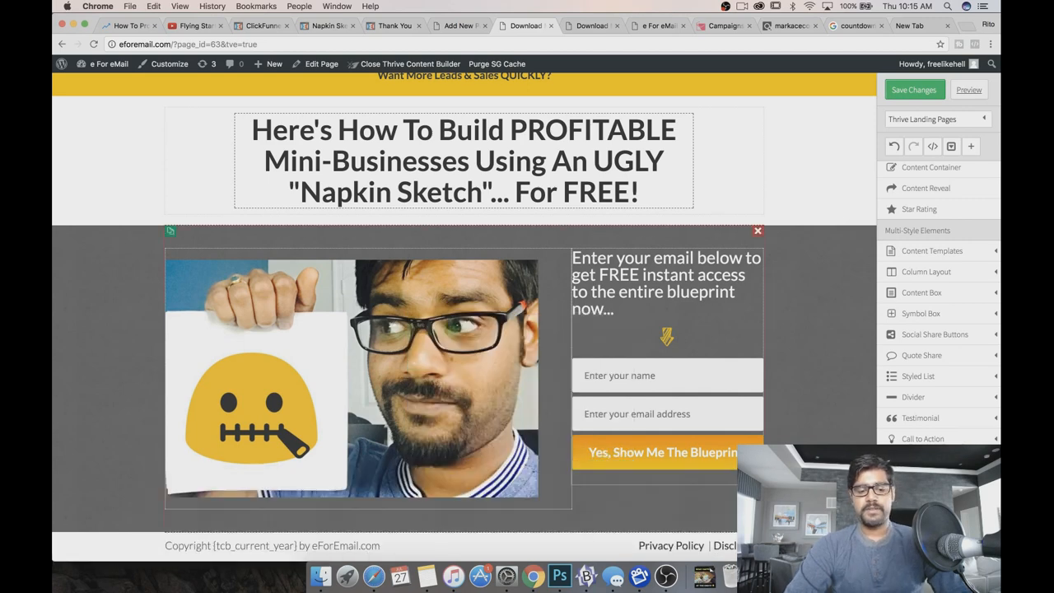
# Create a new service connection for the opt-in form with HTML Form code as connection type, proceeding to the code entry.
pyautogui.click(641, 419)
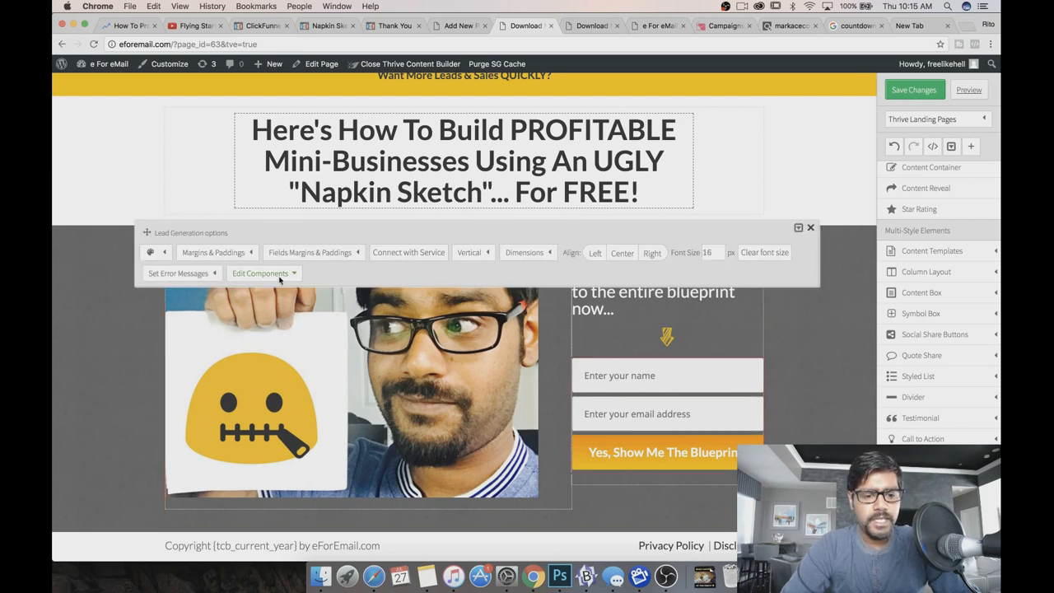
pyautogui.click(412, 253)
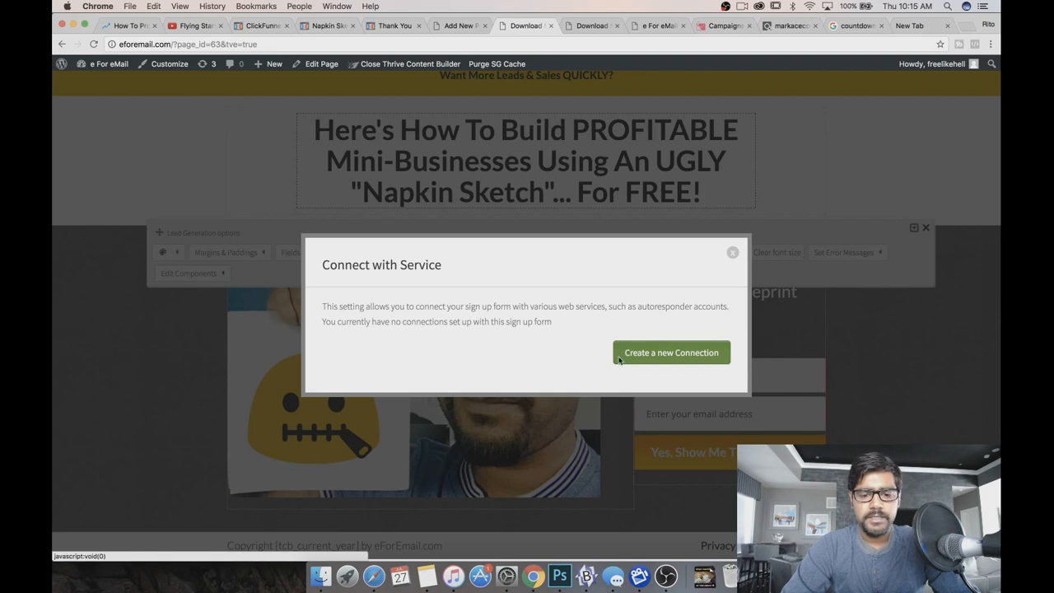
pyautogui.click(647, 357)
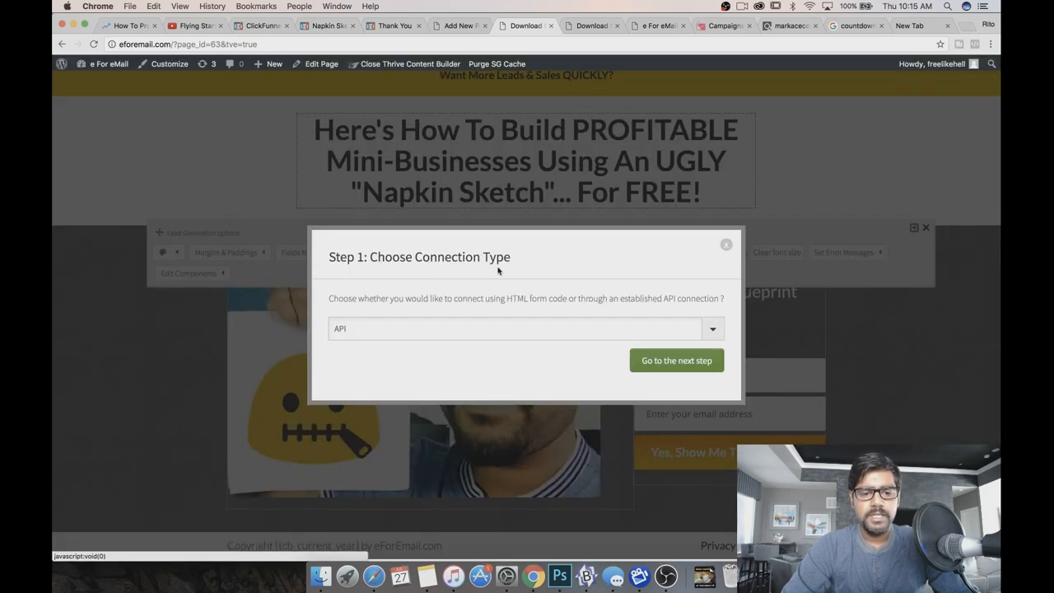
pyautogui.click(478, 327)
pyautogui.click(478, 344)
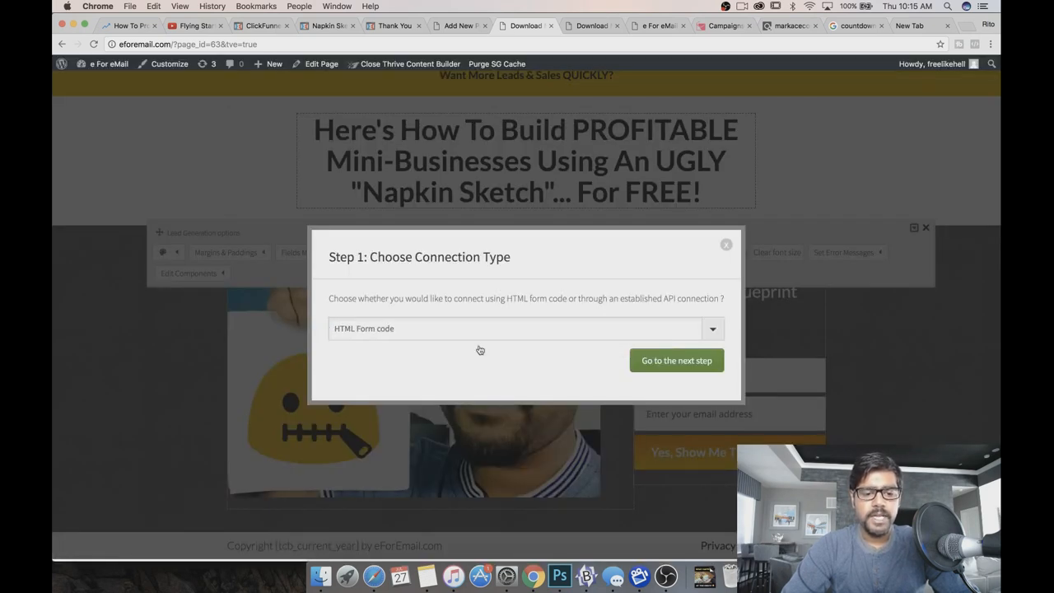
pyautogui.click(655, 363)
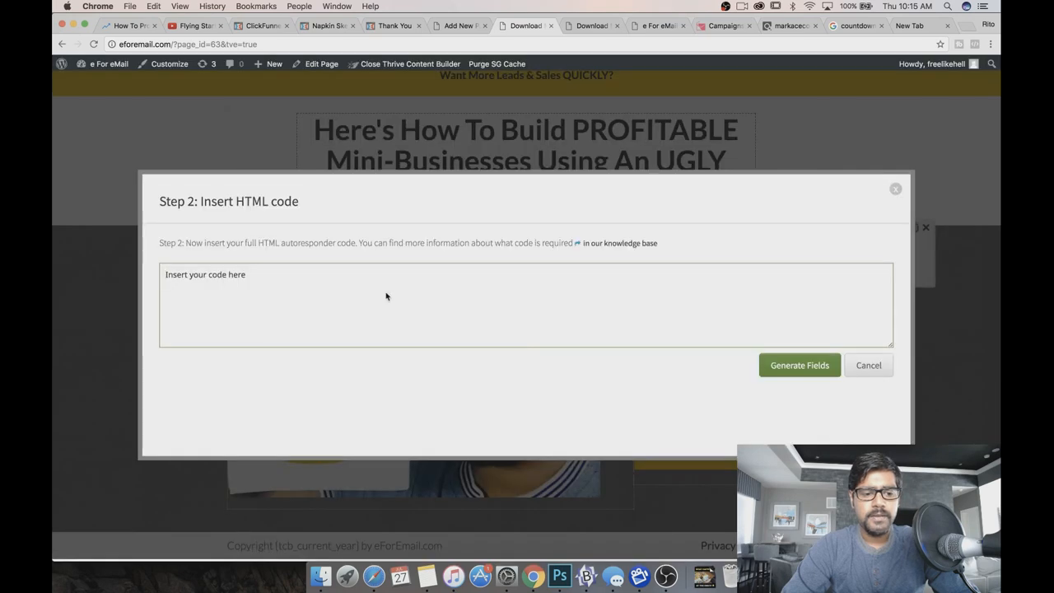
# Open the knowledge base article on adding autoresponder code and read its instructions for copying the code, generating fields and setting field options.
pyautogui.click(617, 242)
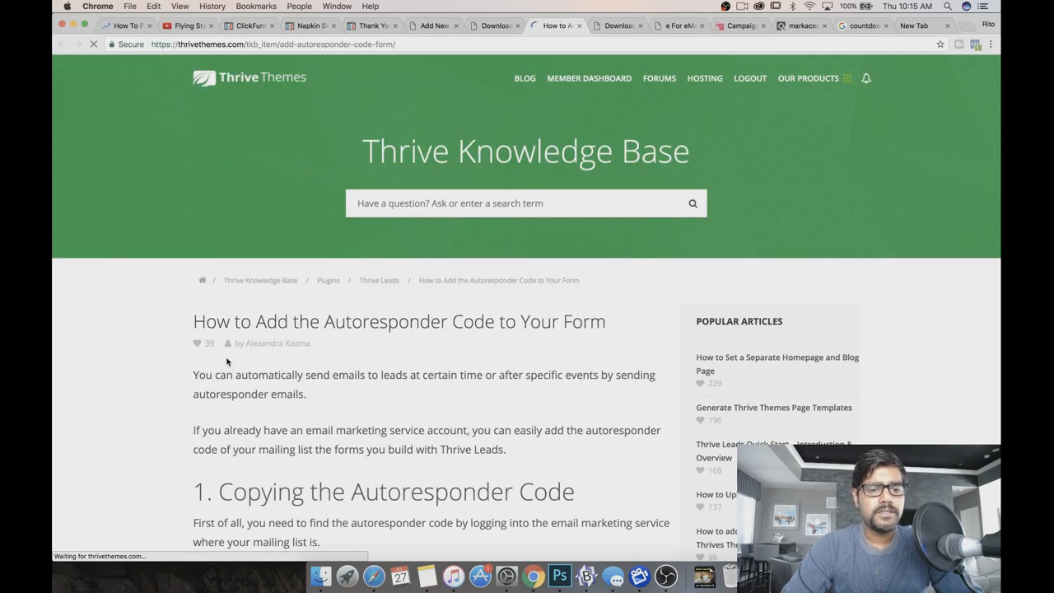
pyautogui.scroll(-5, 199, 446)
pyautogui.scroll(-6, 198, 446)
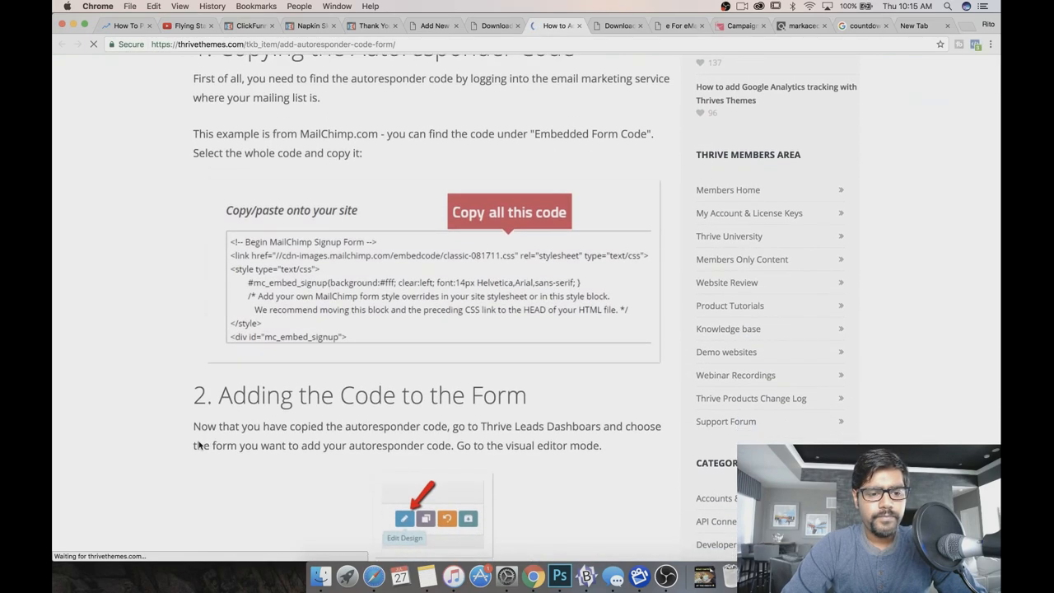
pyautogui.scroll(-10, 198, 446)
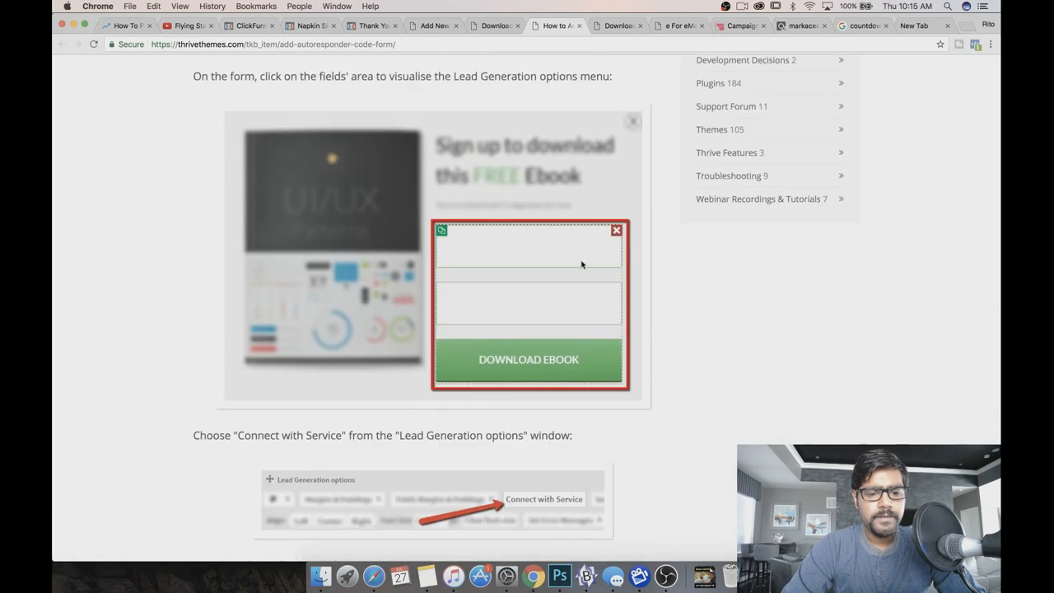
pyautogui.scroll(-14, 655, 359)
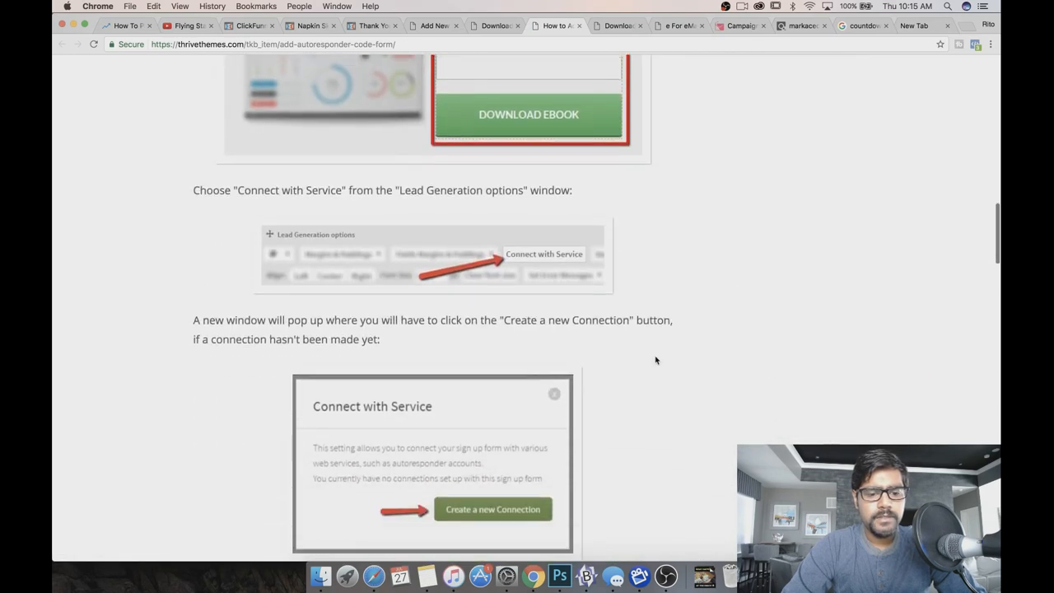
pyautogui.scroll(-20, 655, 359)
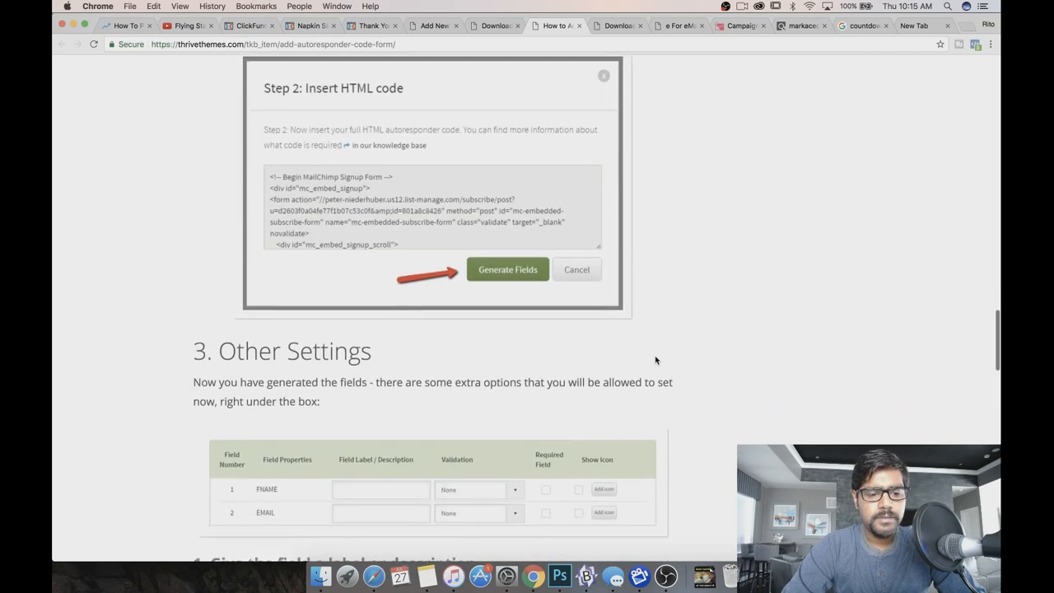
pyautogui.scroll(-6, 656, 359)
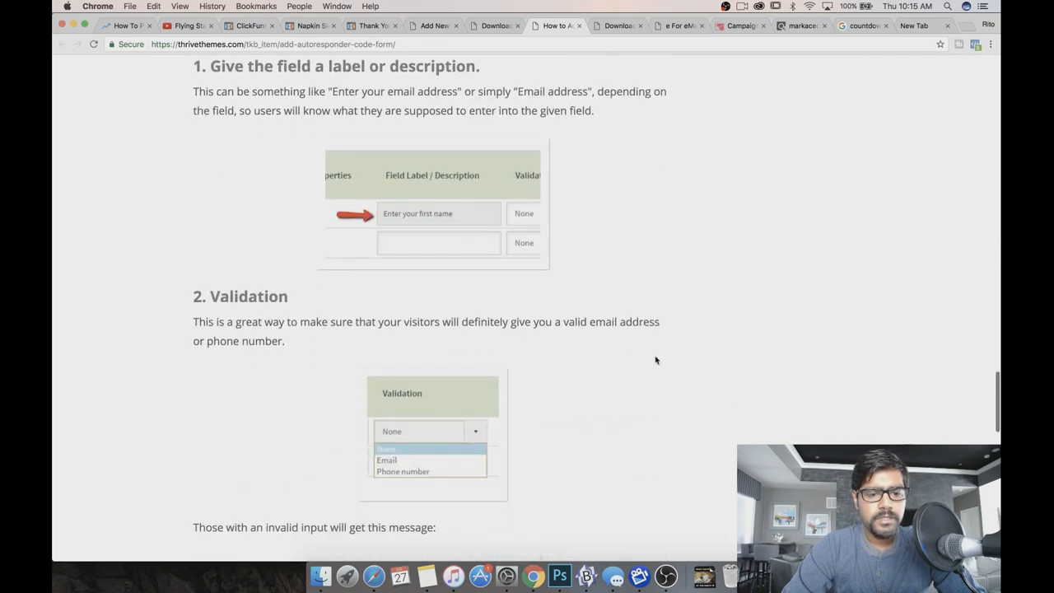
# Switch to Sendlane, open the site integration settings of the efe-optinbot form, and copy its entire embeddable HTML code.
pyautogui.click(733, 32)
pyautogui.scroll(2, 156, 271)
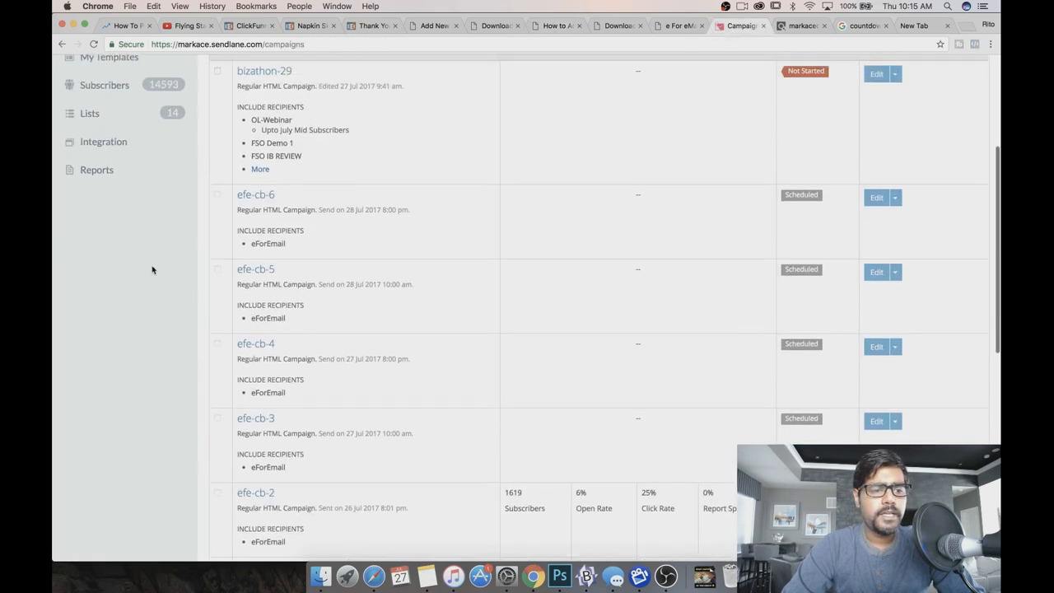
pyautogui.click(107, 137)
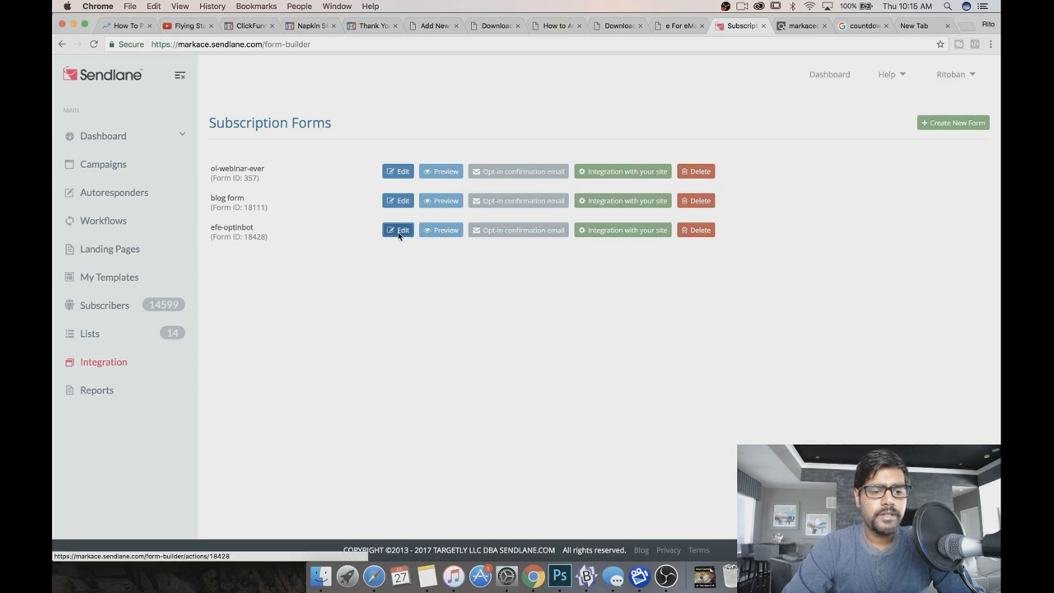
pyautogui.click(625, 232)
pyautogui.scroll(-2, 536, 371)
pyautogui.scroll(-5, 519, 455)
pyautogui.scroll(-5, 519, 456)
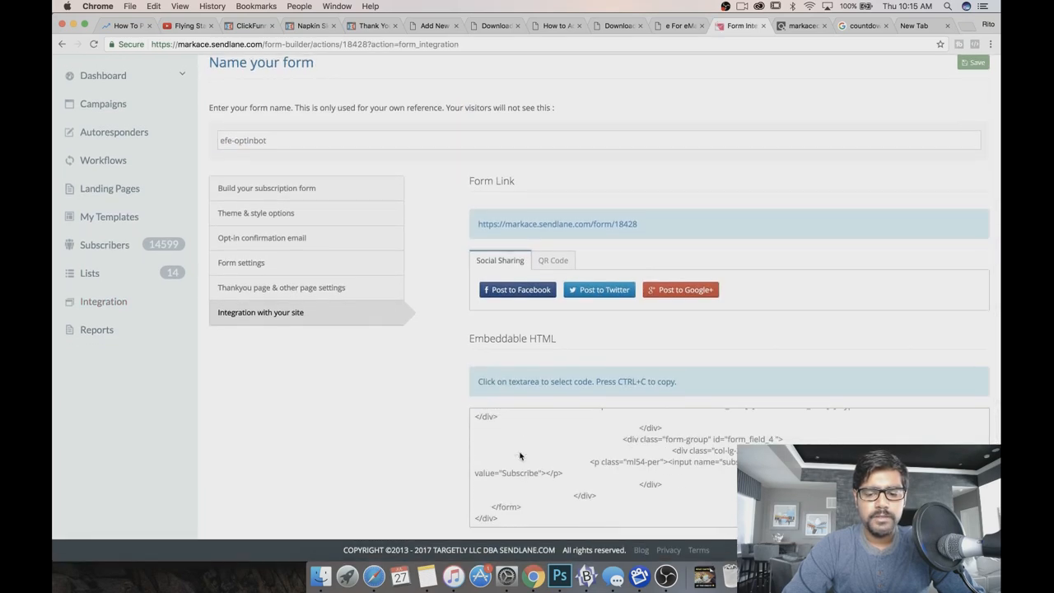
pyautogui.scroll(1, 519, 455)
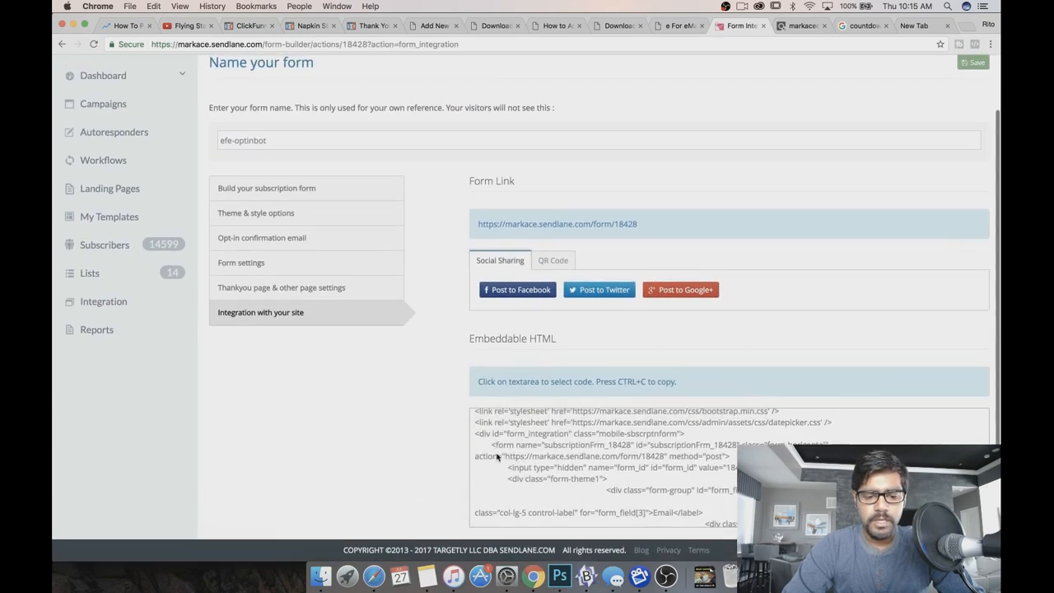
pyautogui.moveTo(483, 448); pyautogui.dragTo(528, 511)
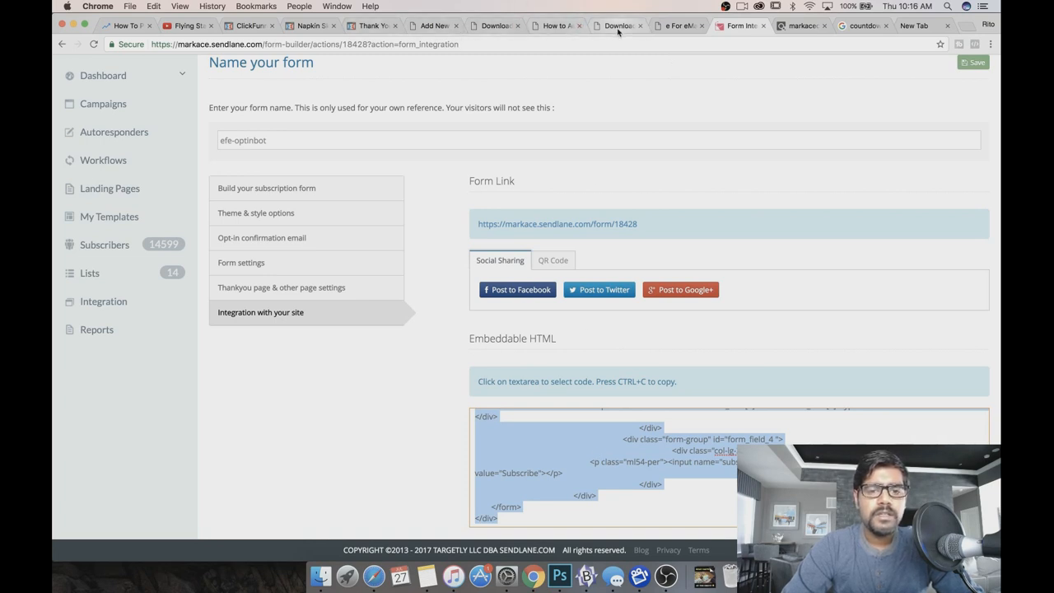
# Insert the copied Sendlane form code into the landing page's HTML connection dialog and generate the form fields from it.
pyautogui.click(553, 28)
pyautogui.click(488, 28)
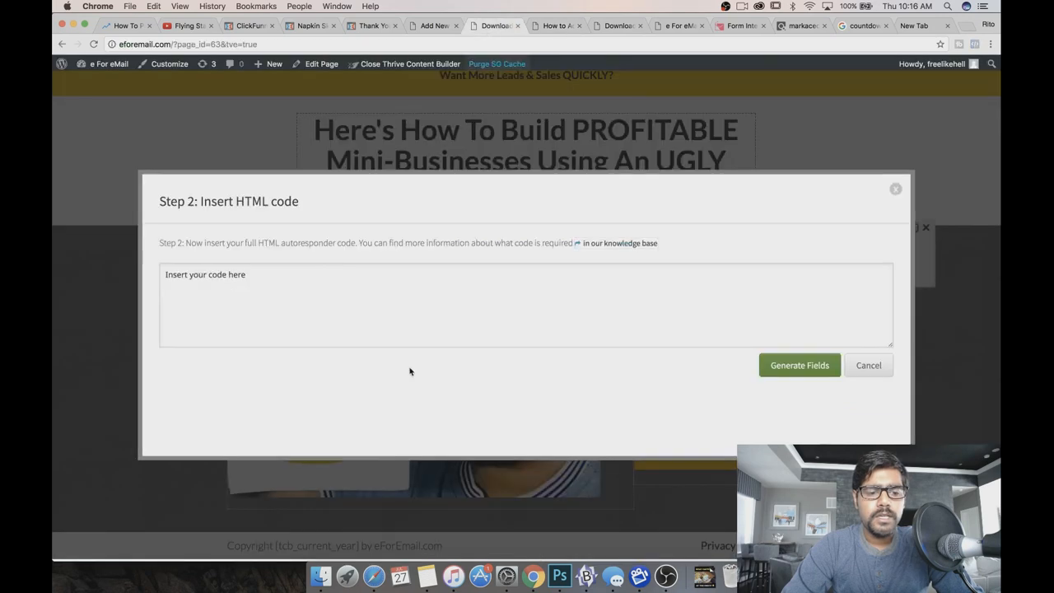
pyautogui.click(411, 319)
pyautogui.press('super+v')
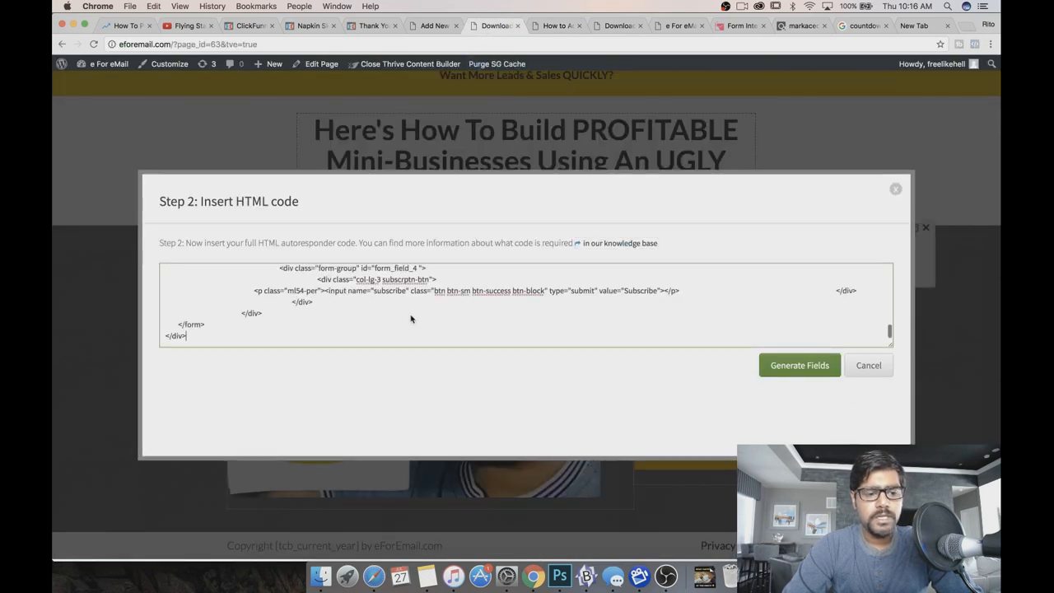
pyautogui.click(786, 370)
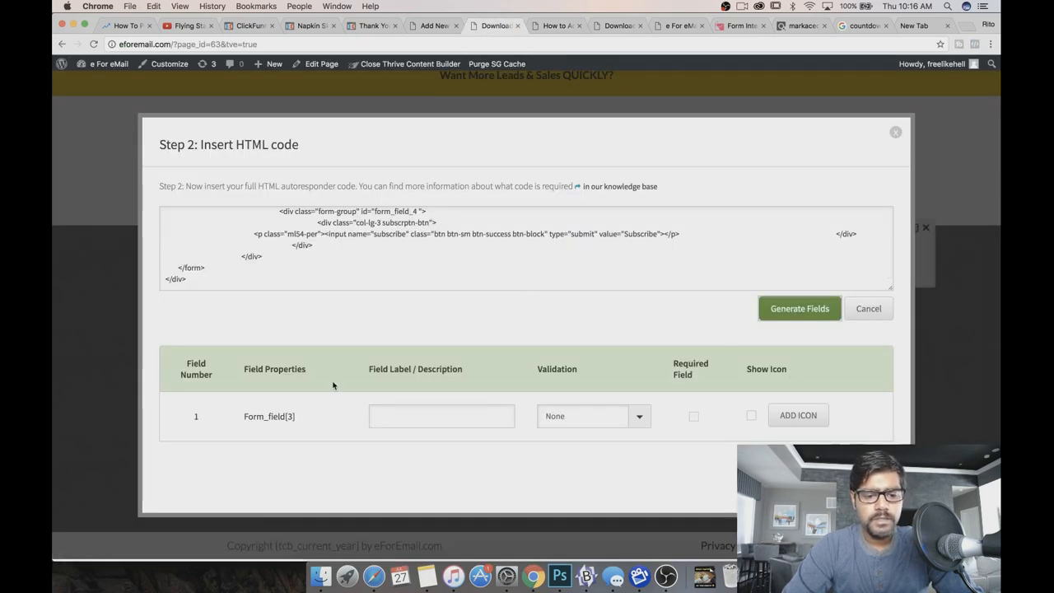
# Label the generated form field "Email Address", set its validation to Email, make it required, and save the connection.
pyautogui.click(404, 425)
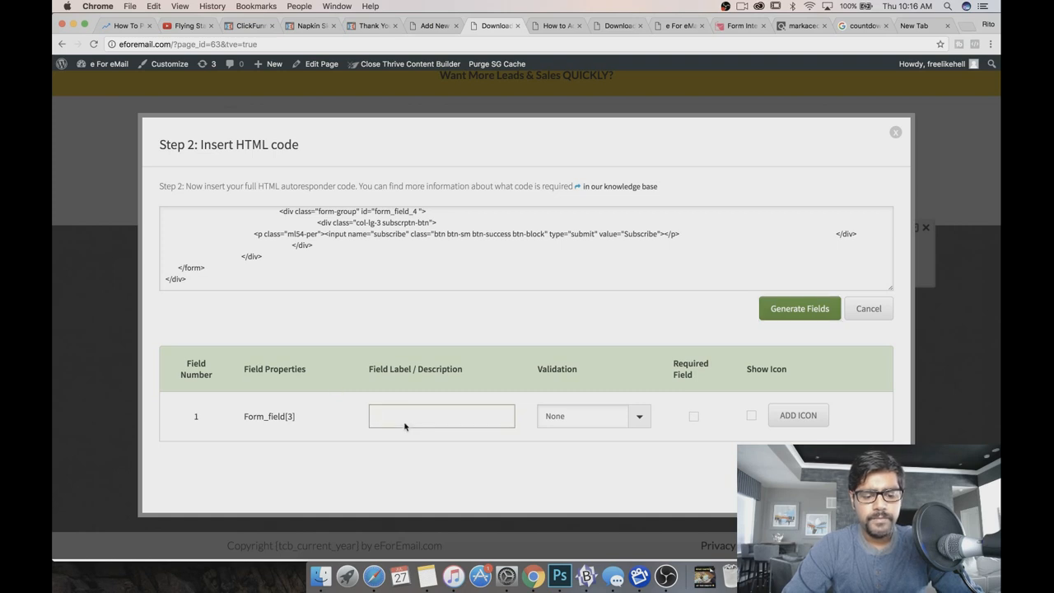
pyautogui.write('Email Address')
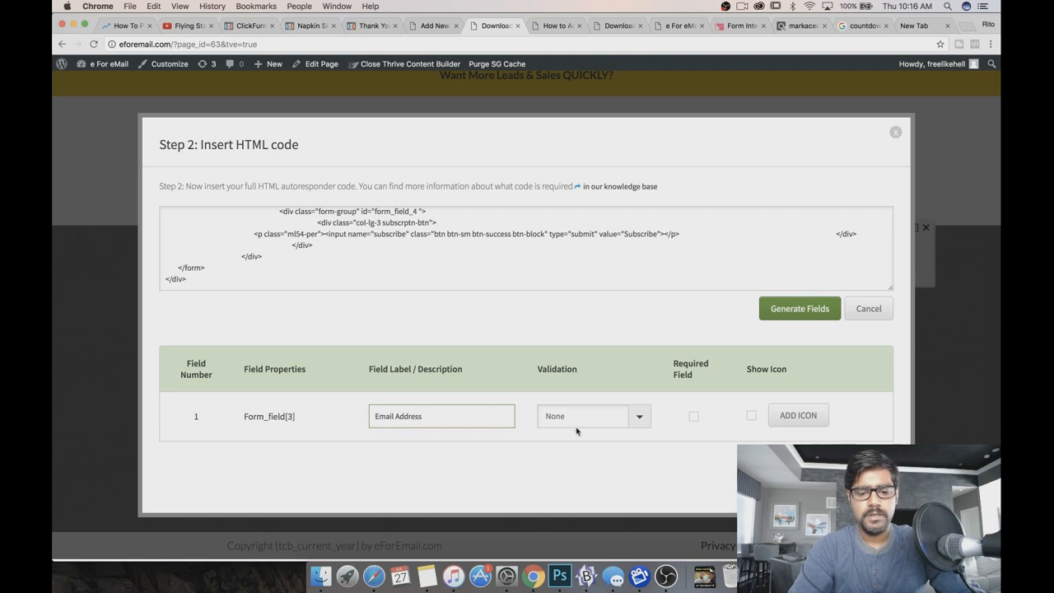
pyautogui.click(623, 416)
pyautogui.click(623, 428)
pyautogui.click(693, 417)
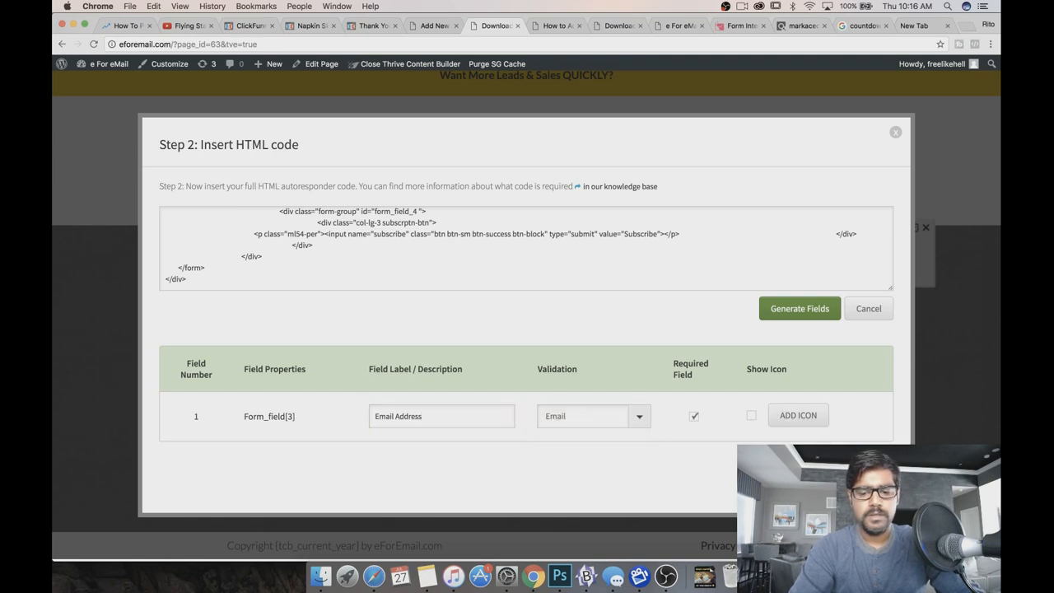
pyautogui.click(863, 478)
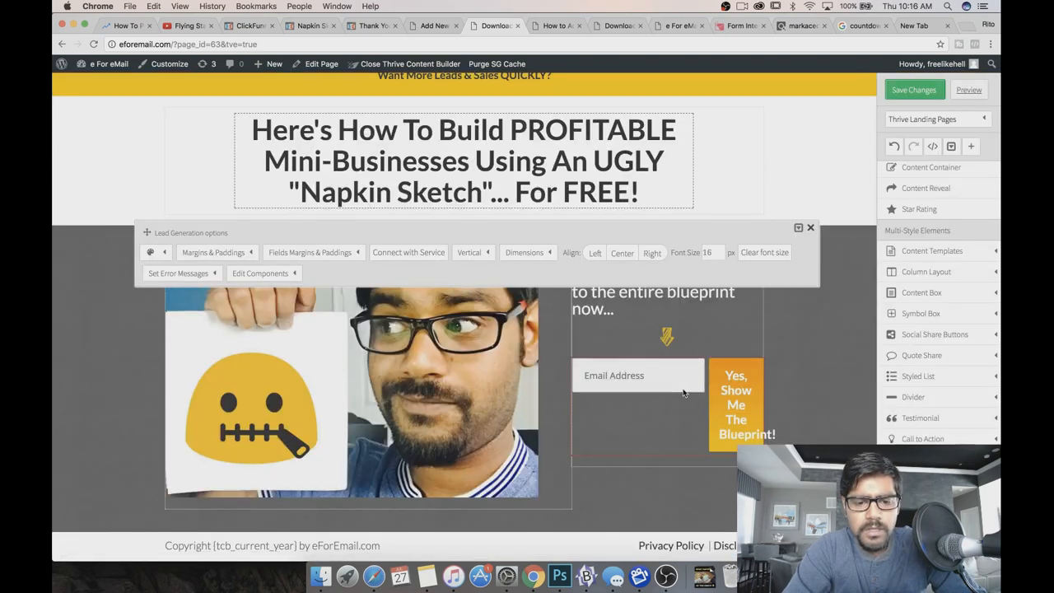
# Set the opt-in form's layout to Vertical and save the changes to the landing page.
pyautogui.click(484, 253)
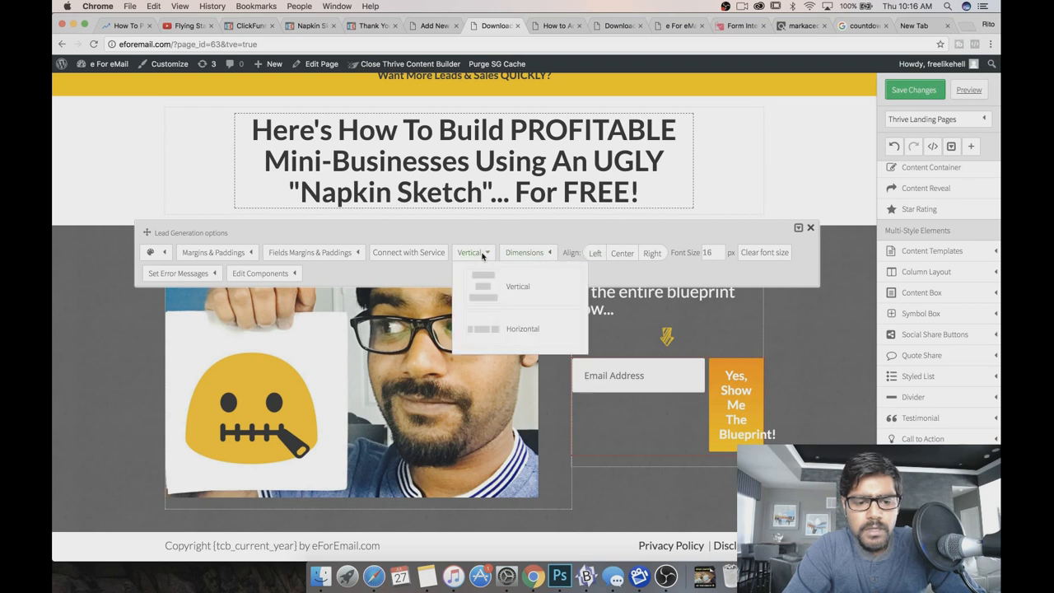
pyautogui.click(511, 284)
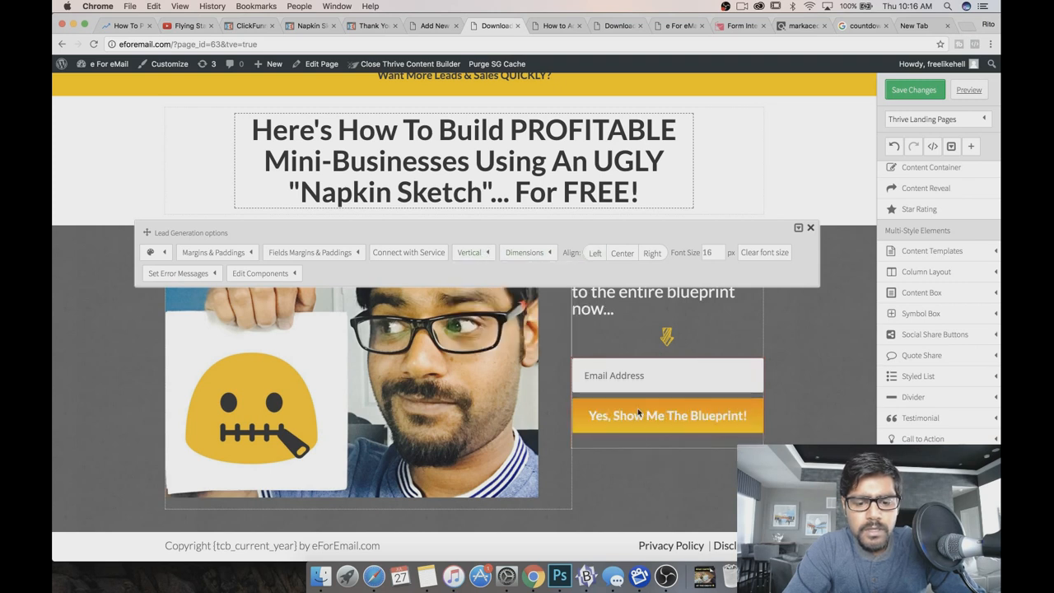
pyautogui.click(811, 230)
pyautogui.click(911, 92)
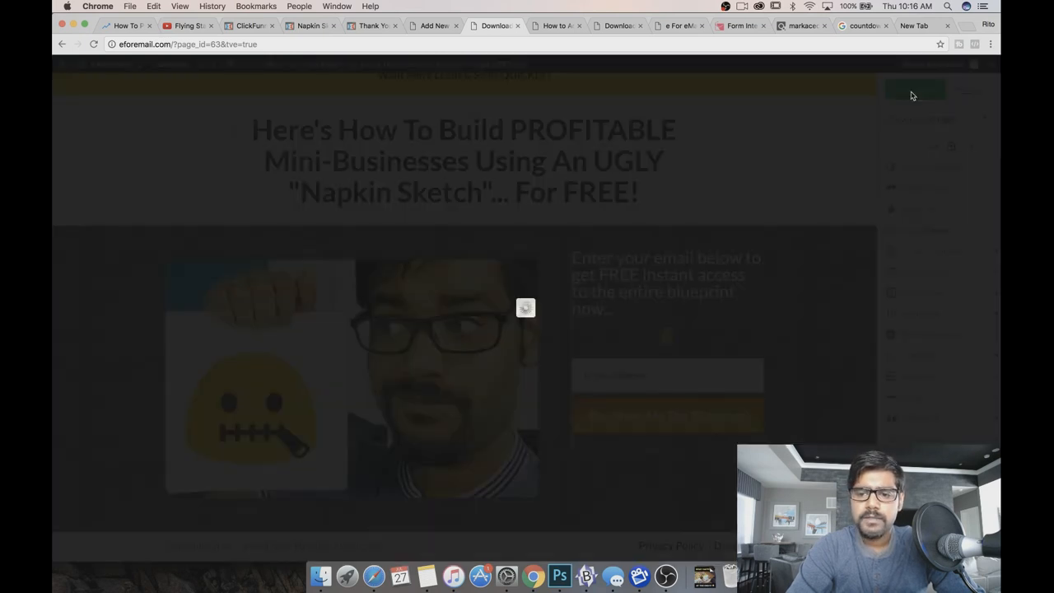
# Preview the saved landing page and check the headline, image and opt-in form layout.
pyautogui.moveTo(664, 344)
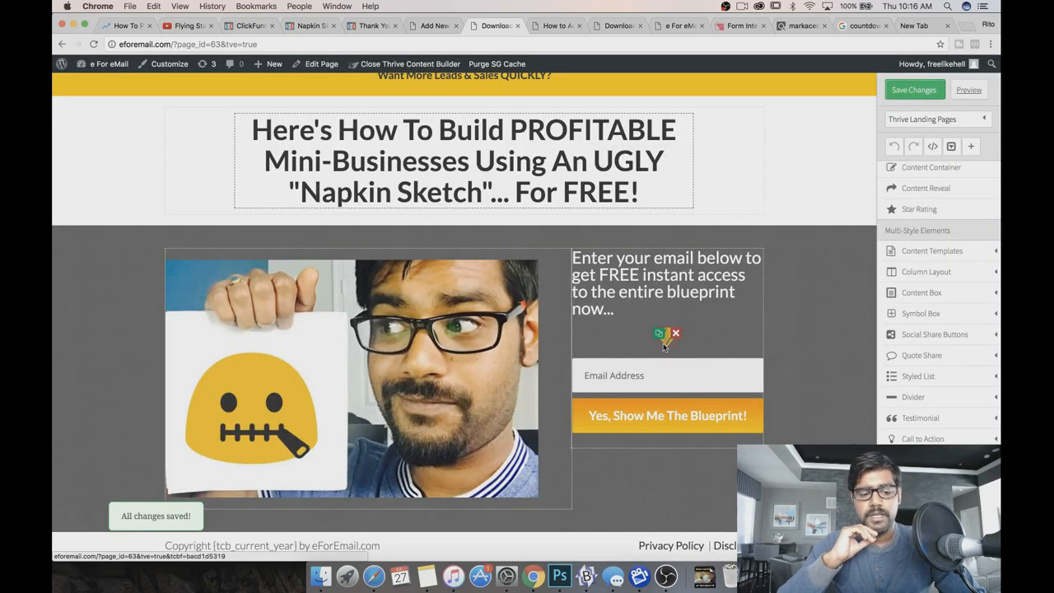
pyautogui.click(655, 393)
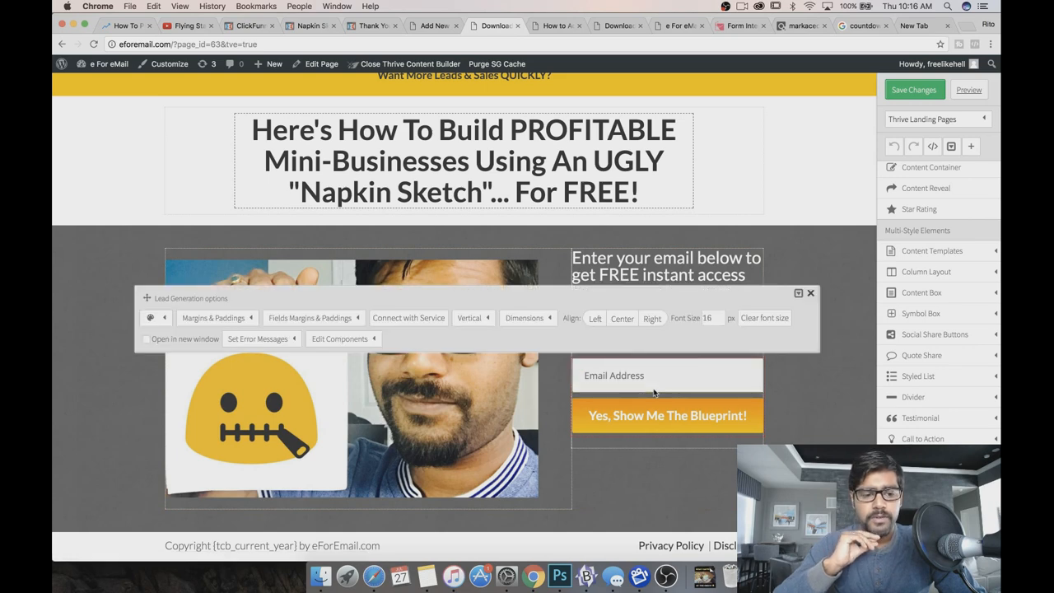
pyautogui.click(835, 173)
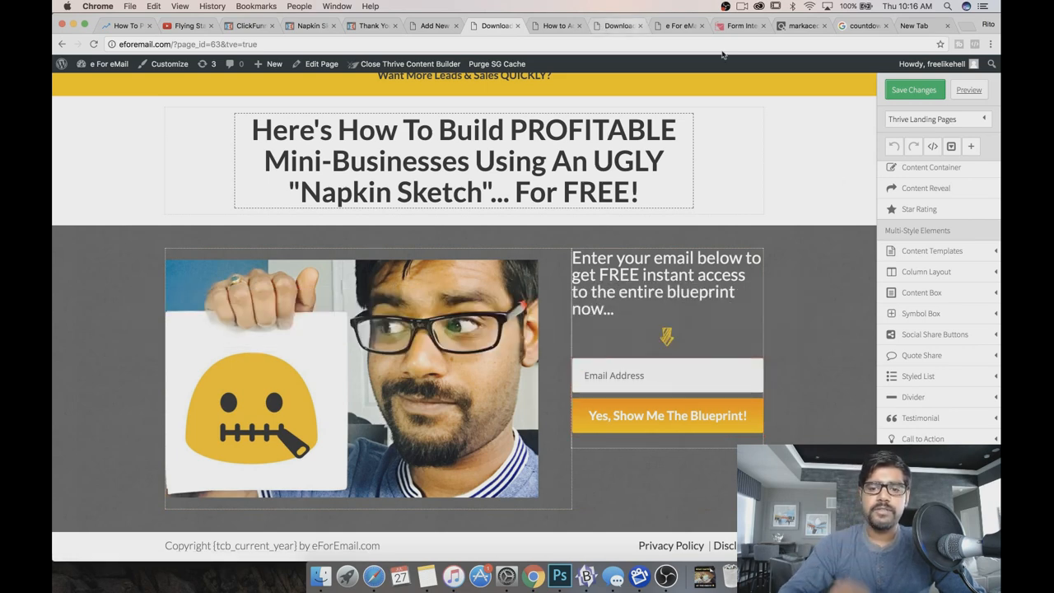
pyautogui.click(969, 90)
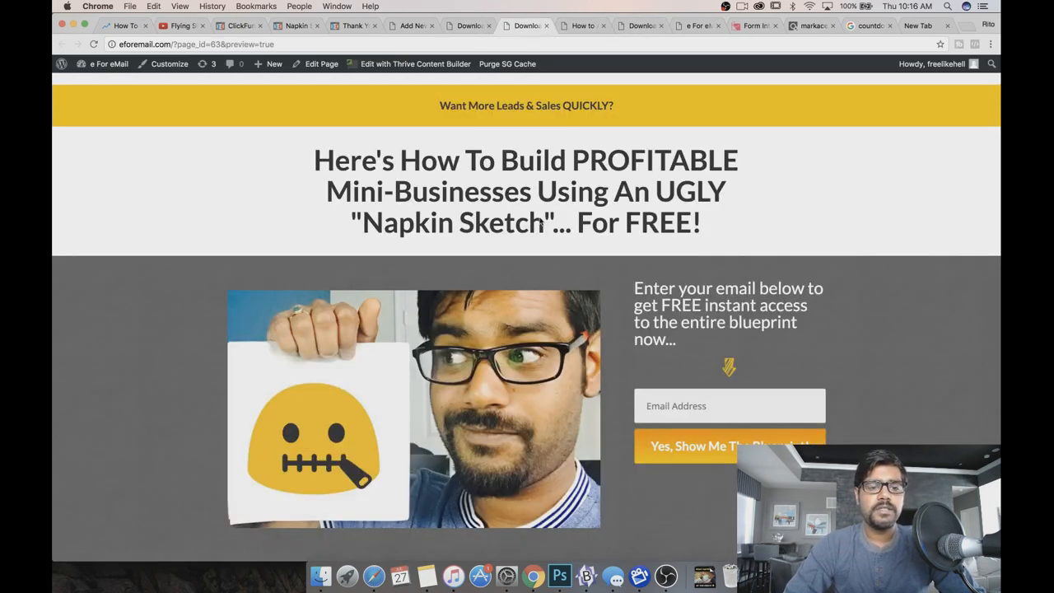
pyautogui.scroll(-2, 584, 371)
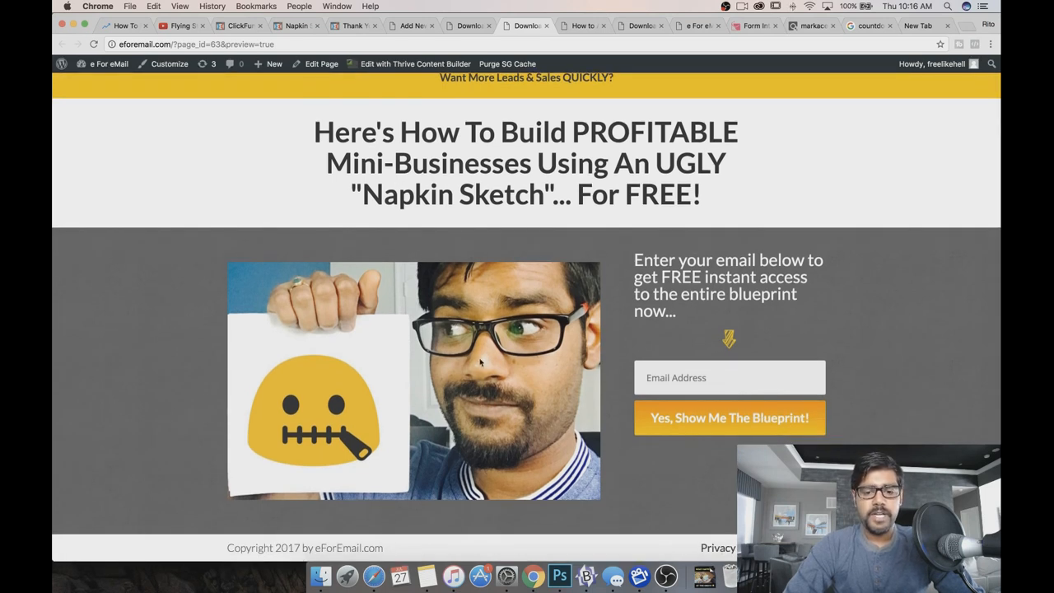
# Return to the page editor and set the size of the photo beside the opt-in form to 460.
pyautogui.click(467, 26)
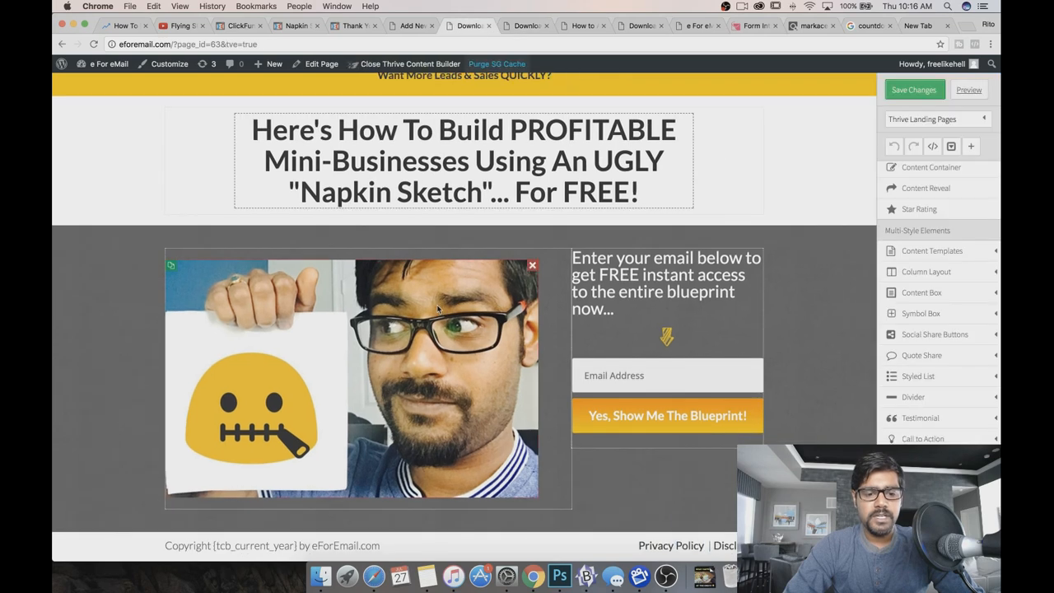
pyautogui.click(437, 306)
pyautogui.click(454, 221)
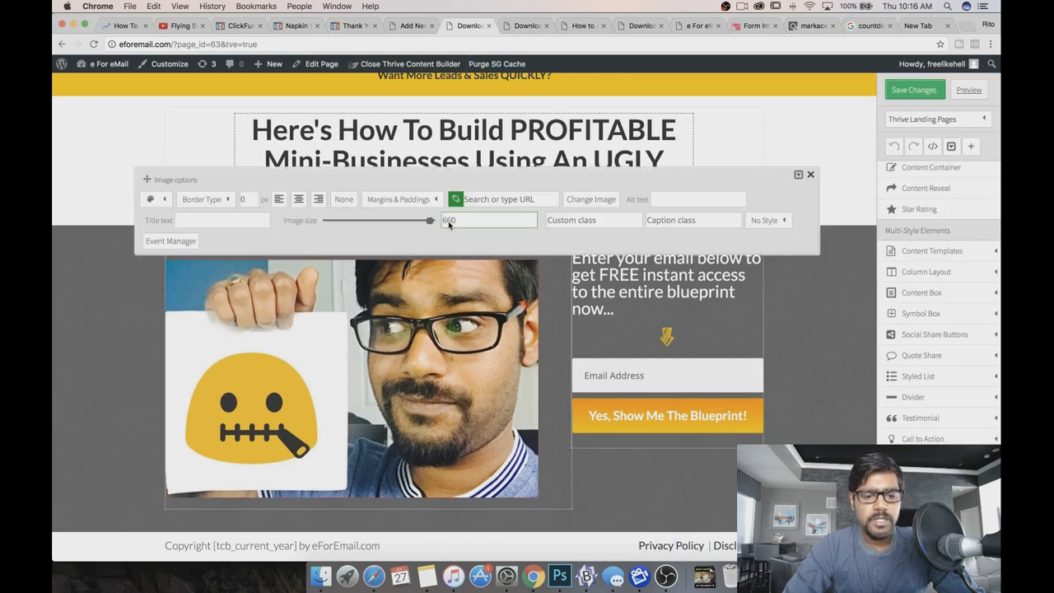
pyautogui.write('4')
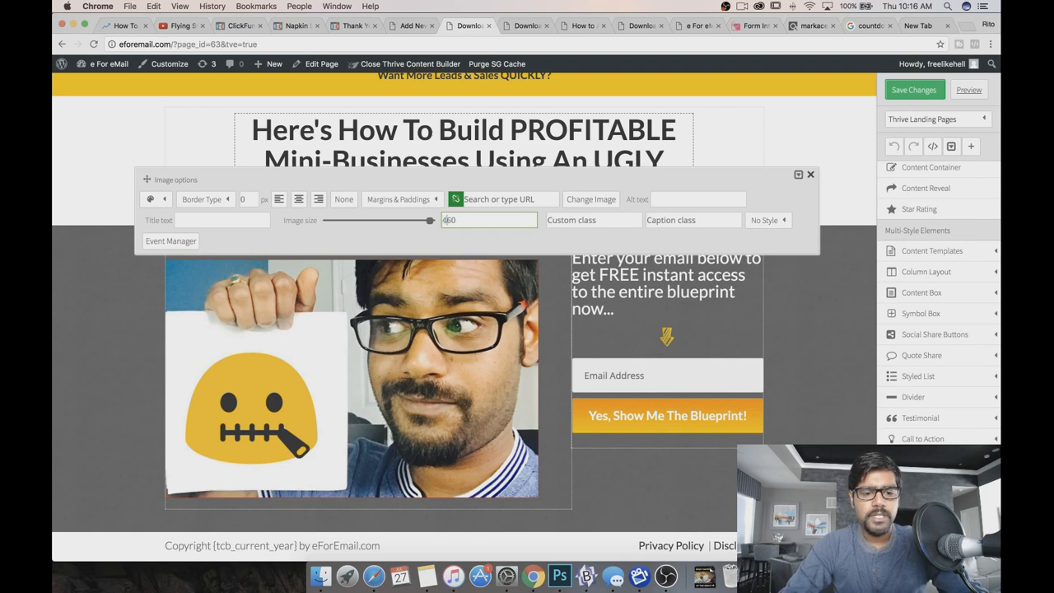
pyautogui.press('Return')
pyautogui.click(519, 354)
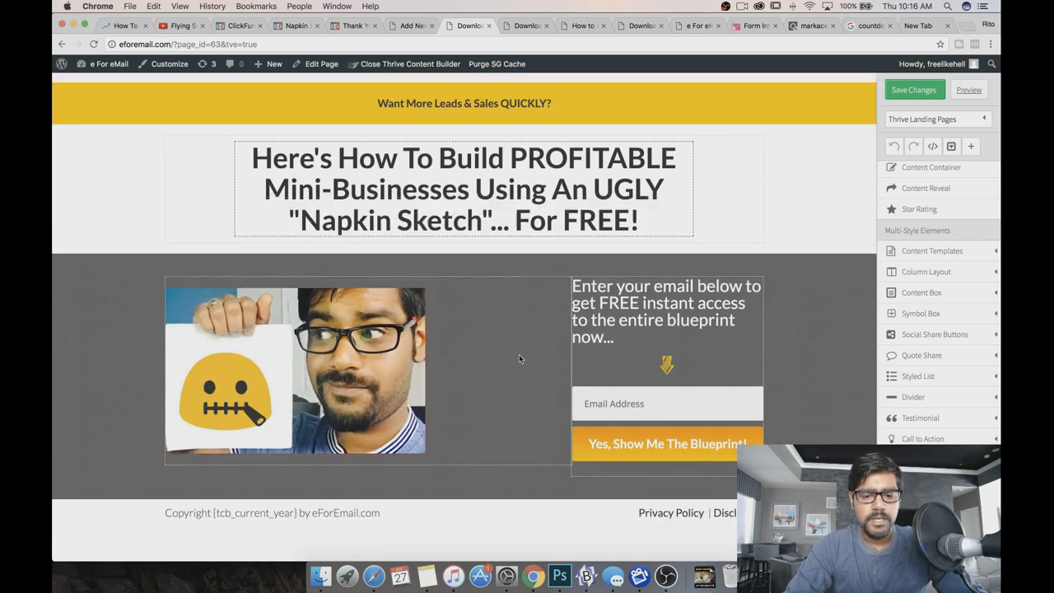
# Try shifting the dark page section by setting its left margin to 83 px and emptying its right margin.
pyautogui.click(629, 263)
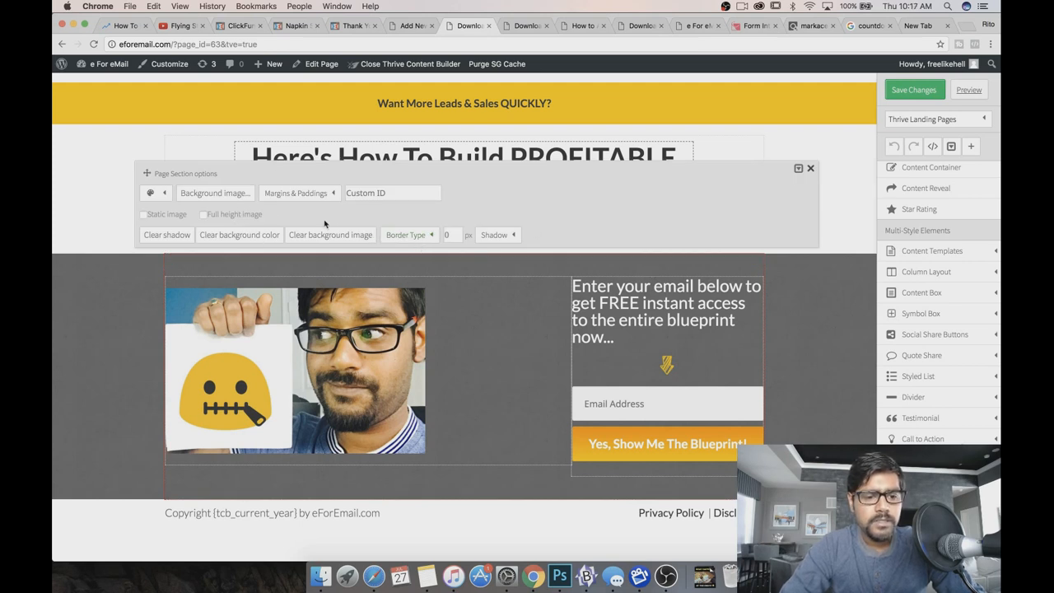
pyautogui.click(306, 195)
pyautogui.click(310, 275)
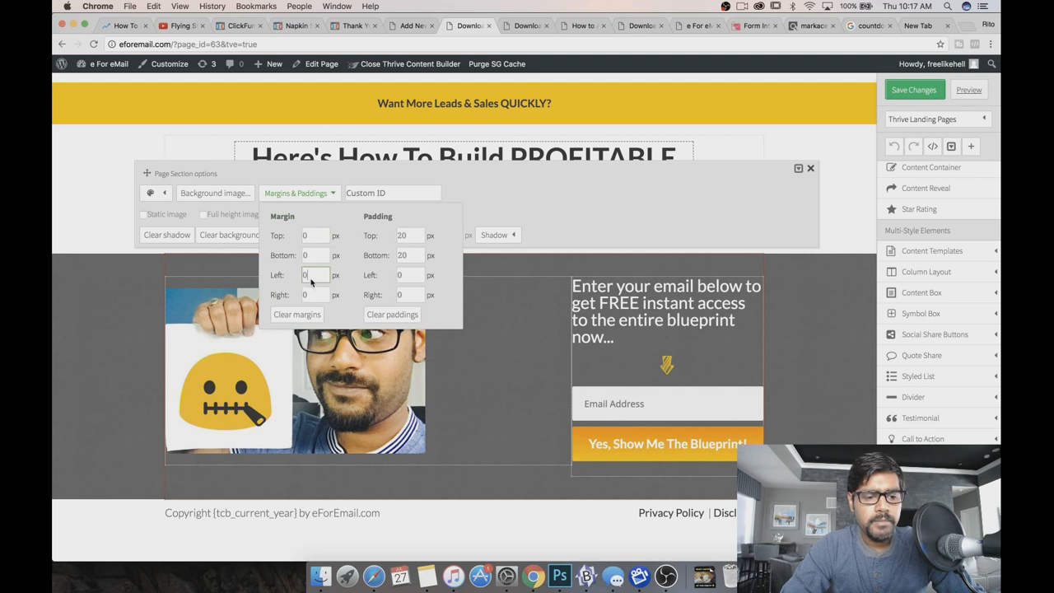
pyautogui.write('123')
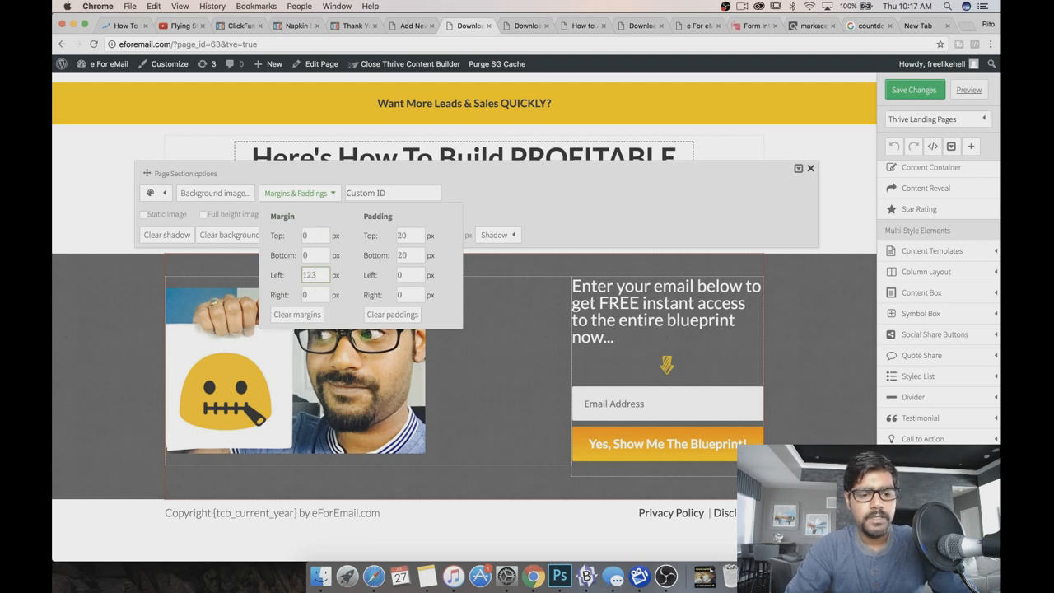
pyautogui.click(313, 298)
pyautogui.press('BackSpace')
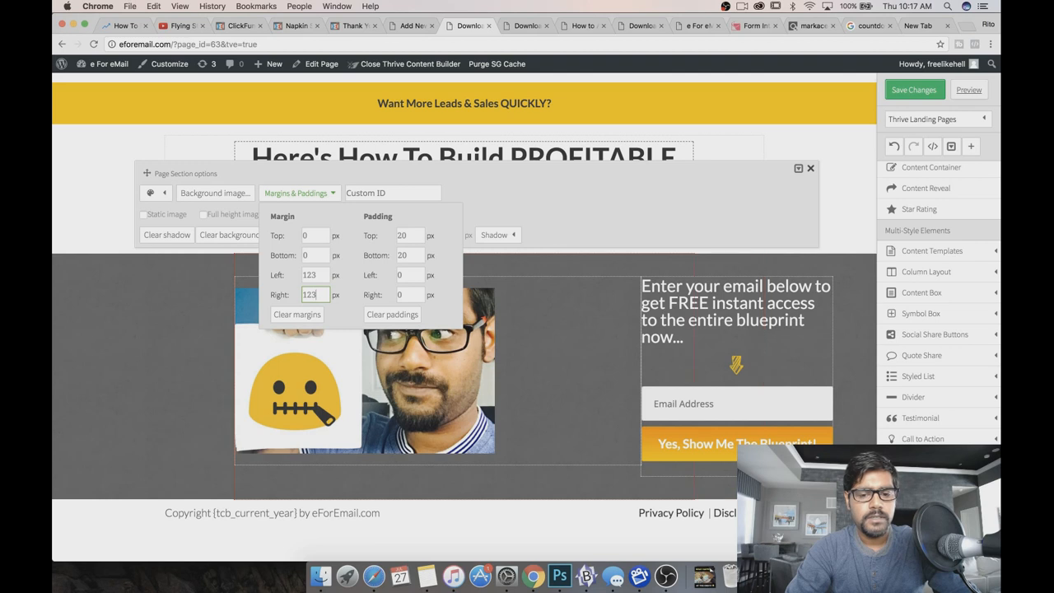
pyautogui.doubleClick(308, 276)
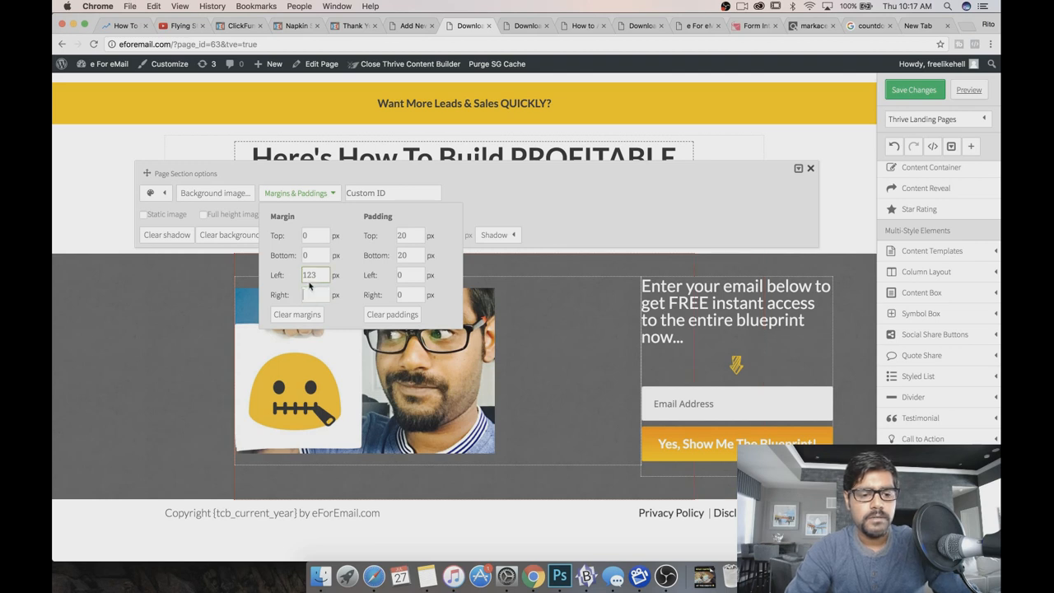
pyautogui.press('BackSpace')
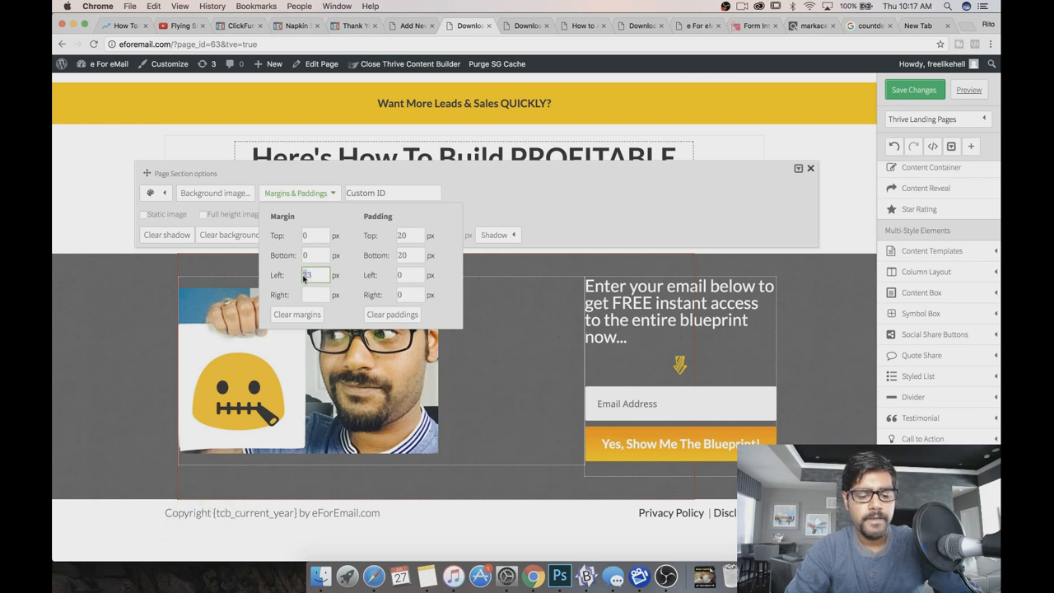
pyautogui.write('83')
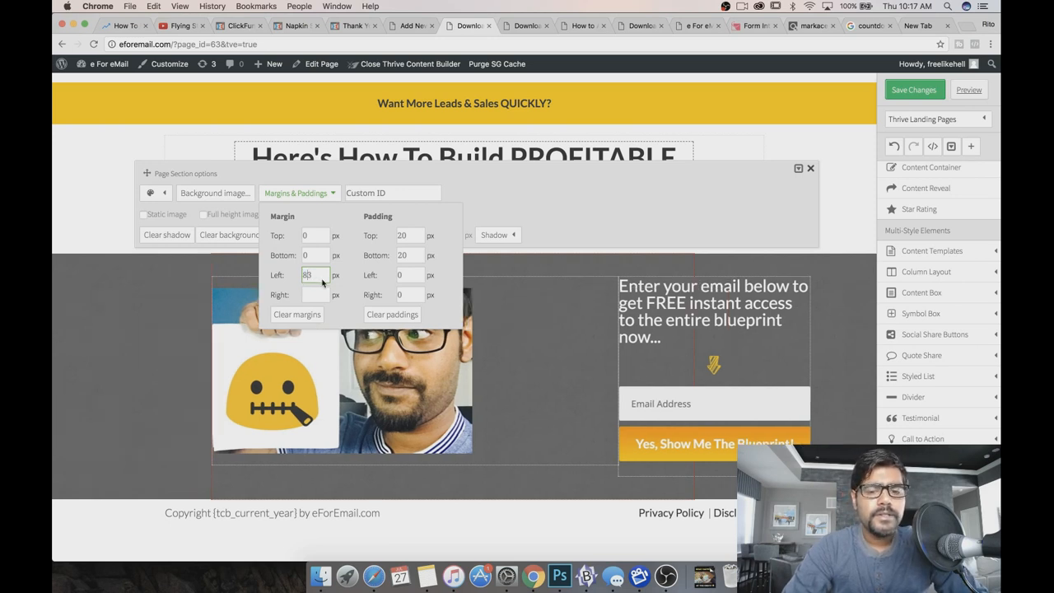
pyautogui.click(506, 367)
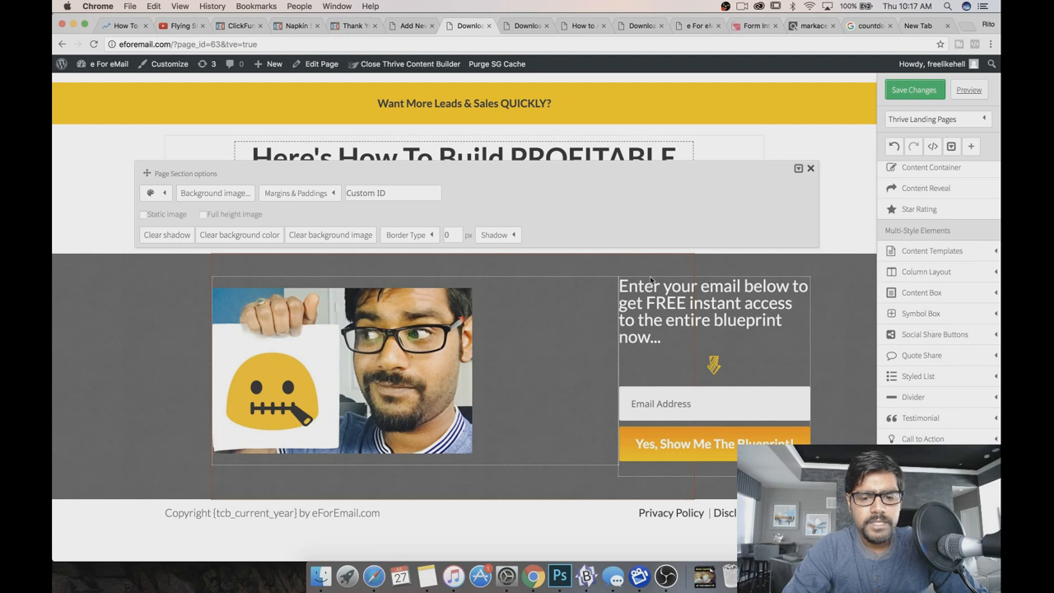
pyautogui.click(811, 168)
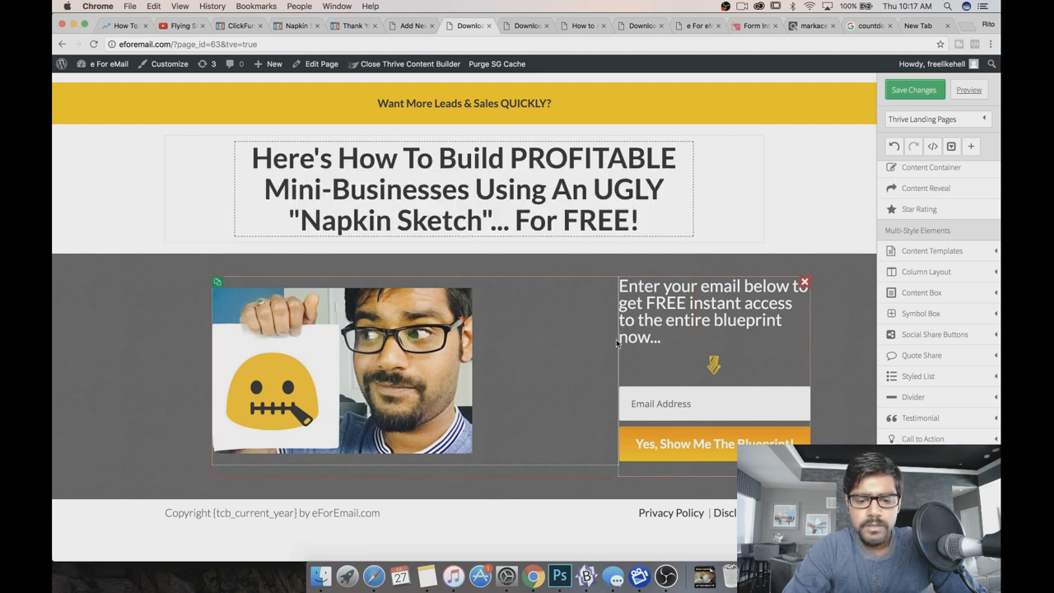
# Try to move the divider between the photo and form columns, and undo the resulting displacement.
pyautogui.moveTo(619, 363); pyautogui.dragTo(596, 361)
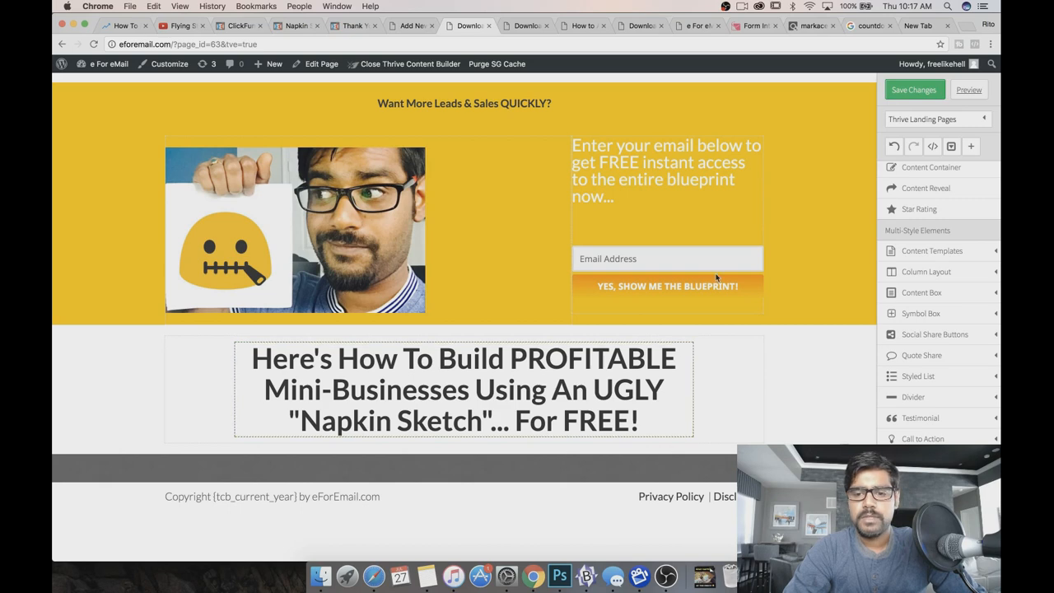
pyautogui.click(893, 146)
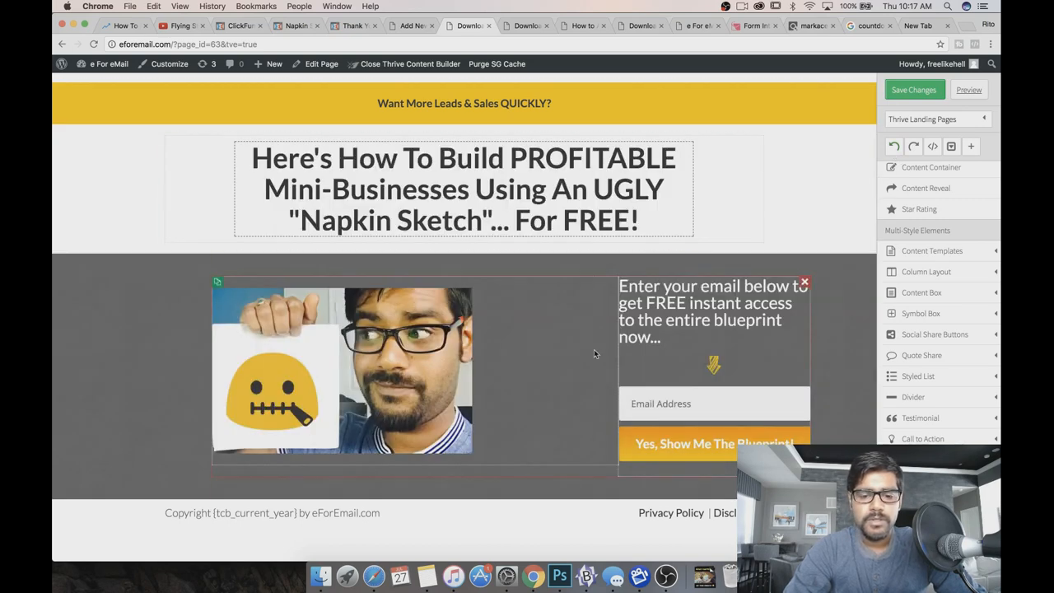
pyautogui.click(826, 312)
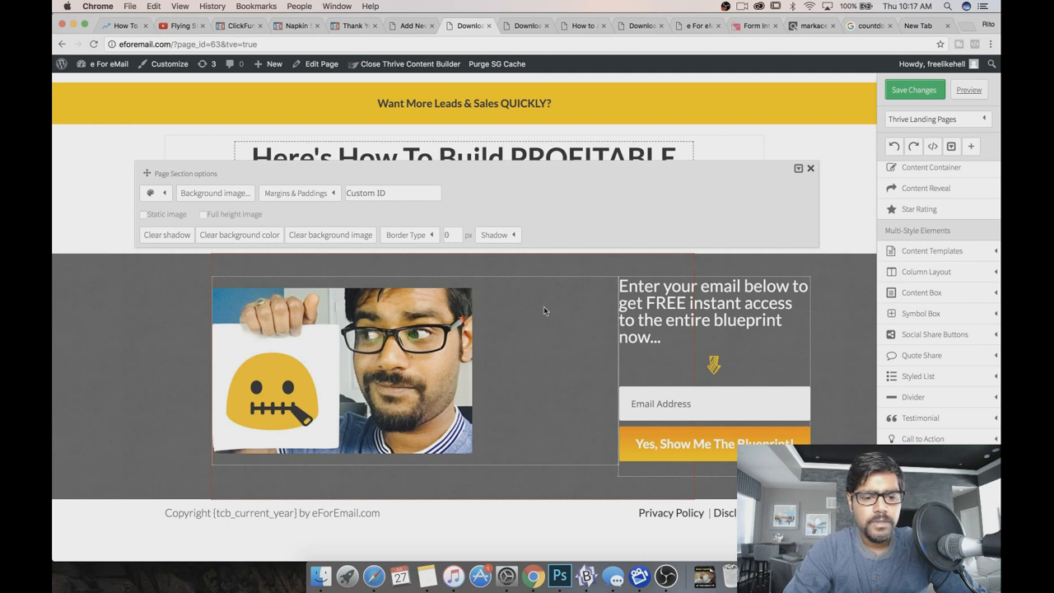
pyautogui.click(810, 168)
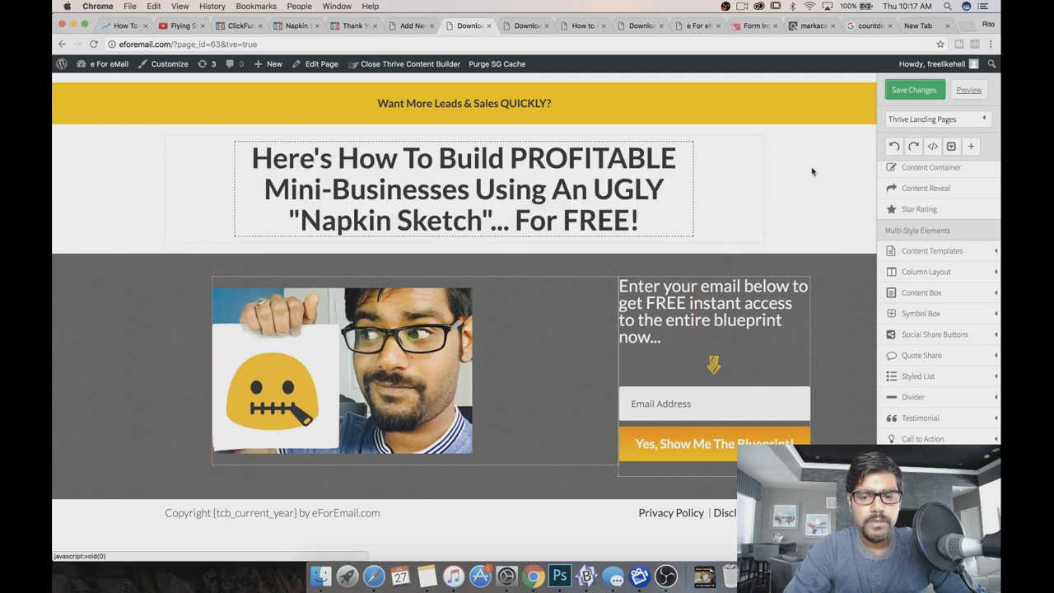
# Convert the photo and form columns to the new column format.
pyautogui.click(548, 362)
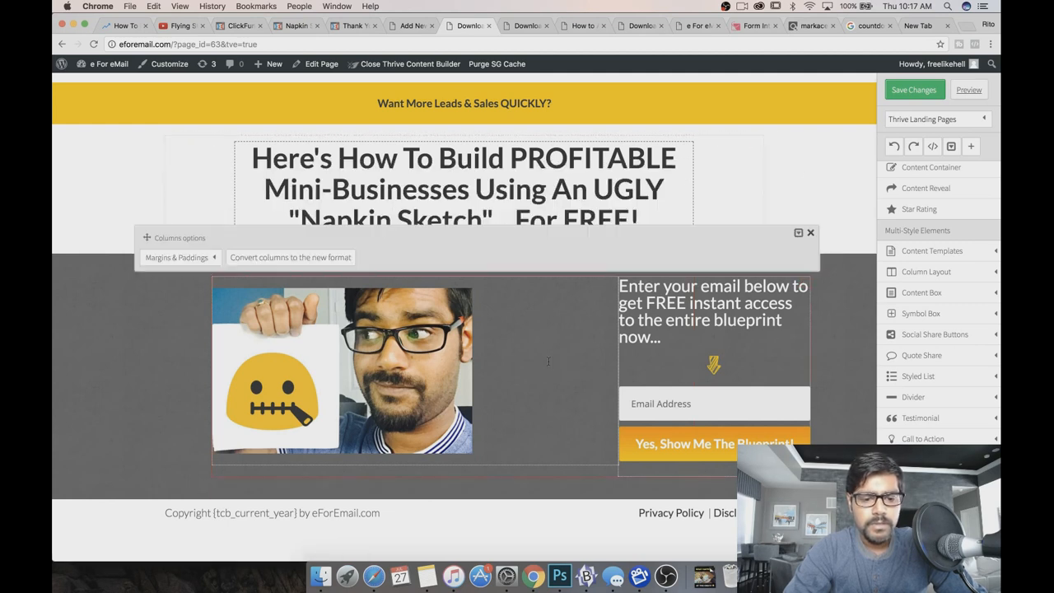
pyautogui.click(189, 260)
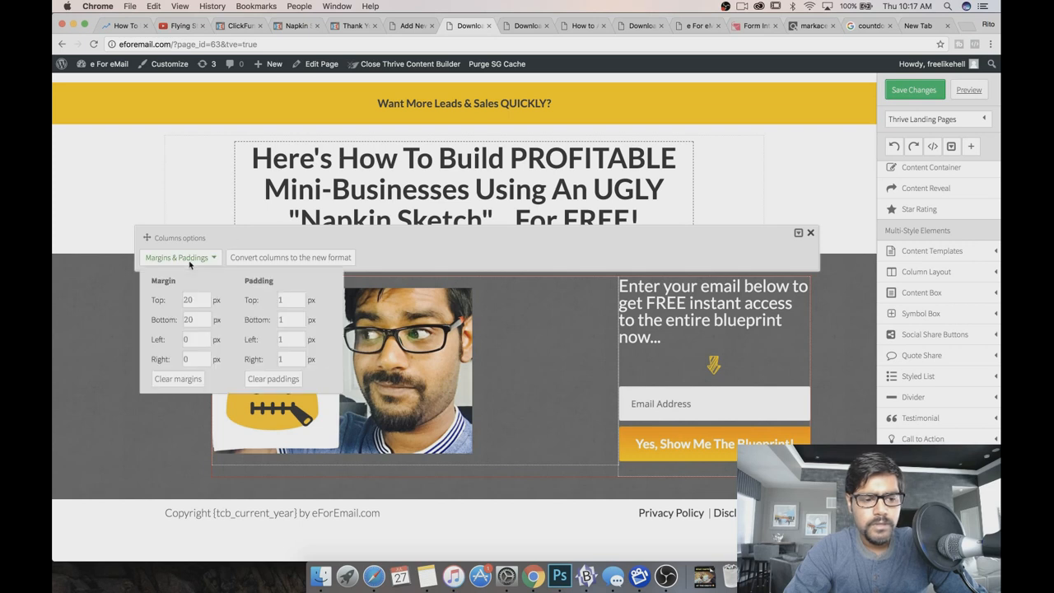
pyautogui.click(246, 259)
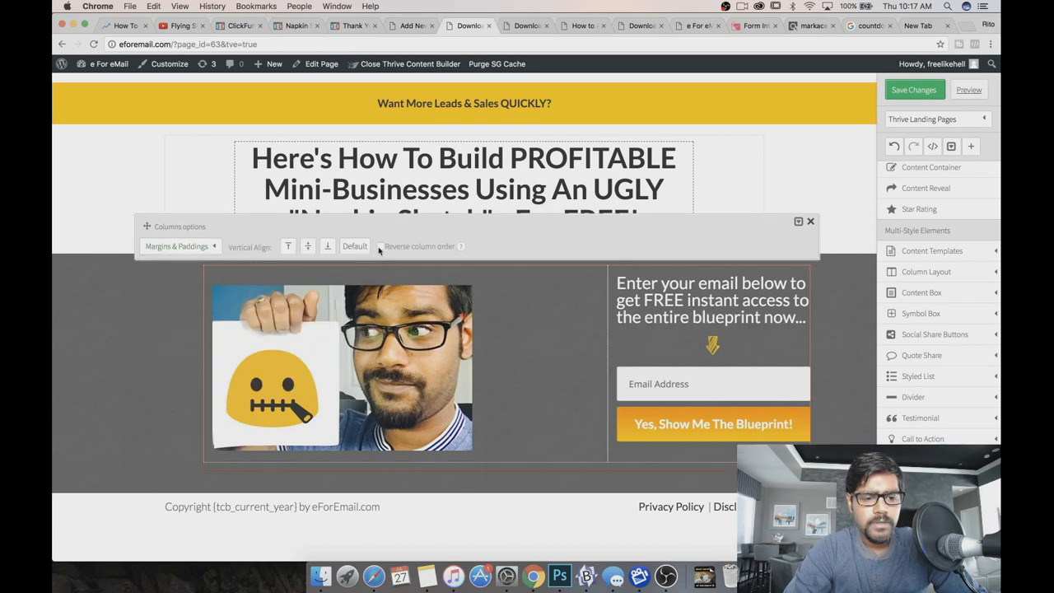
pyautogui.click(811, 221)
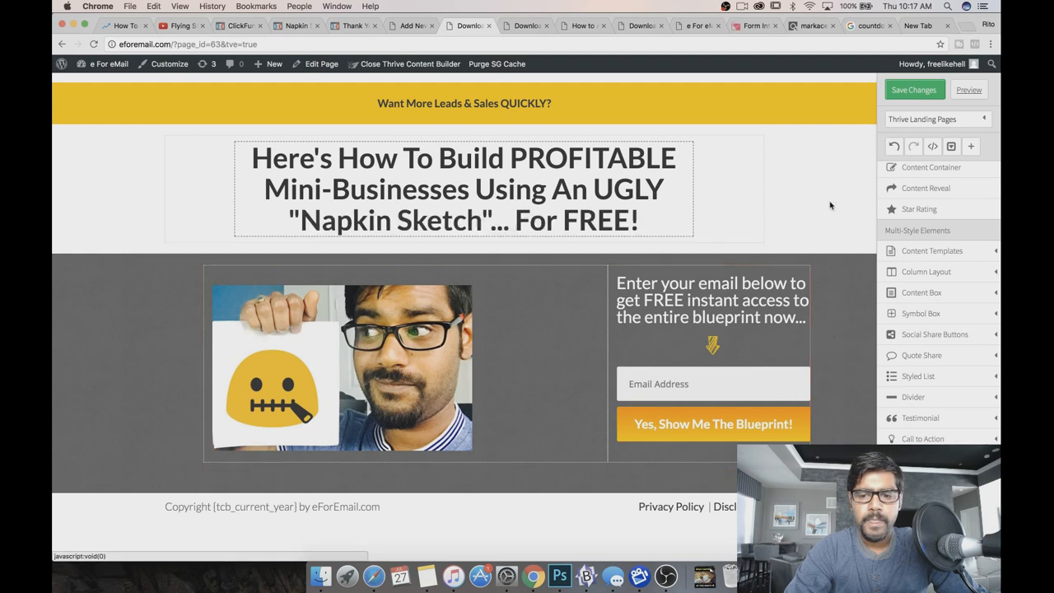
# Undo the column conversion and the margin changes made to the dark page section.
pyautogui.click(894, 146)
pyautogui.click(894, 146)
pyautogui.click(893, 147)
pyautogui.click(894, 146)
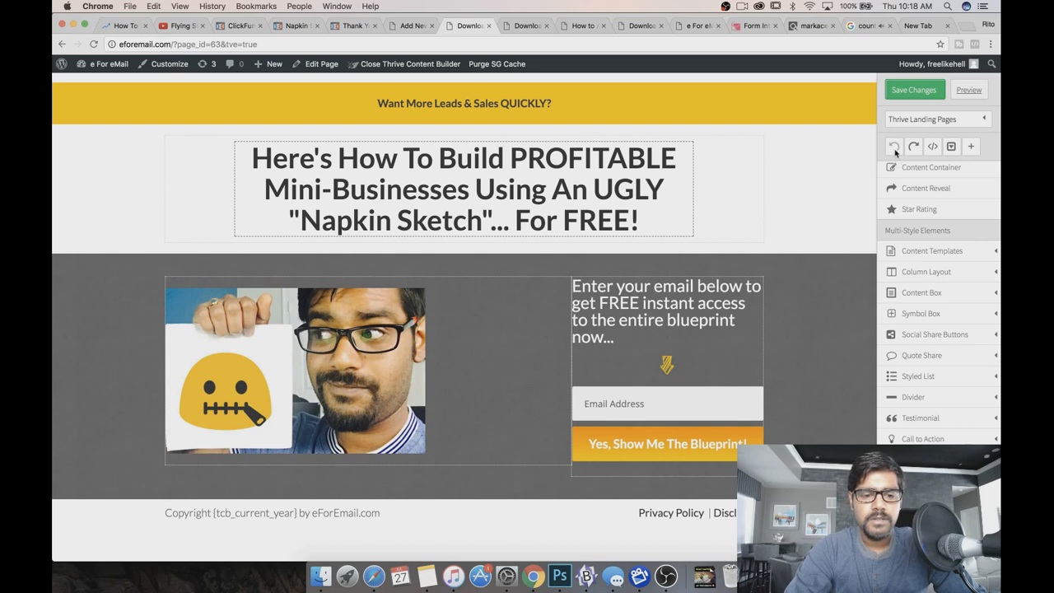
# Enlarge the photo beside the opt-in form to size 542 and save the landing page changes.
pyautogui.click(360, 365)
pyautogui.moveTo(405, 253); pyautogui.dragTo(412, 256)
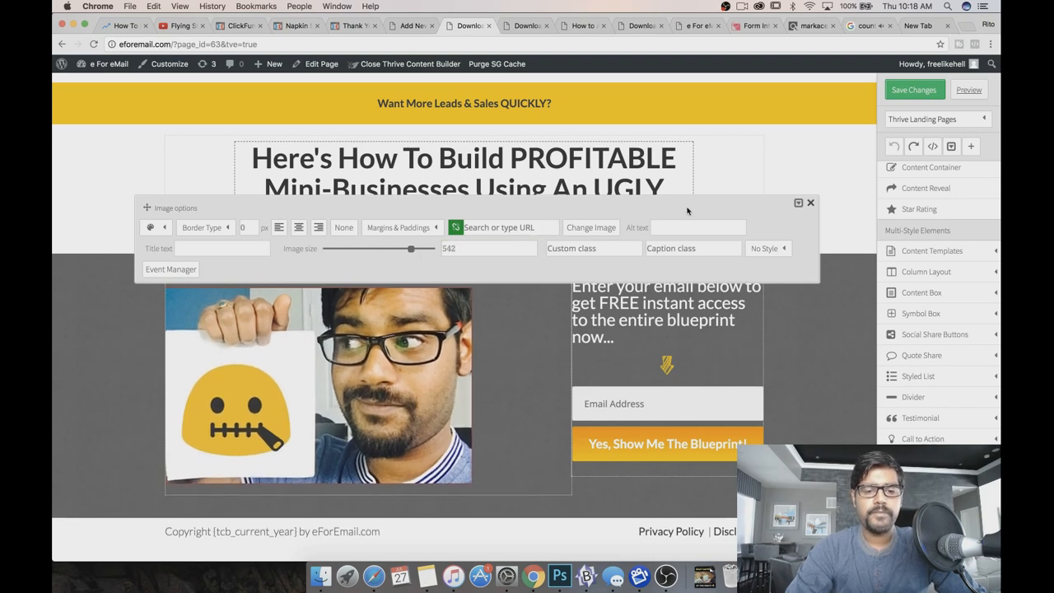
pyautogui.click(810, 203)
pyautogui.click(908, 89)
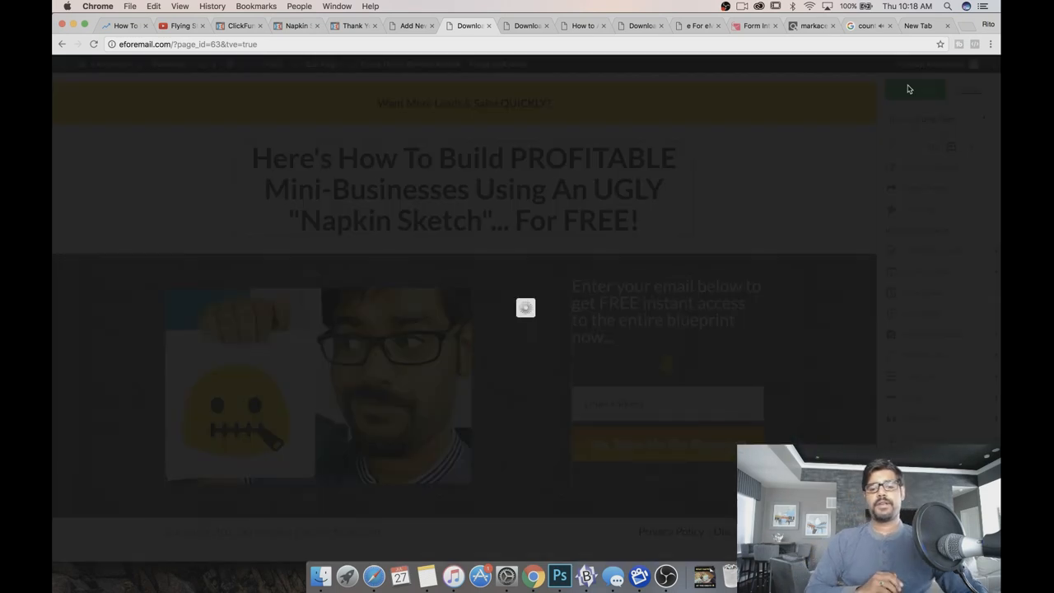
# Stop the finished Google countdown timer, and reload the landing page preview to check the resized photo.
pyautogui.click(867, 26)
pyautogui.click(168, 268)
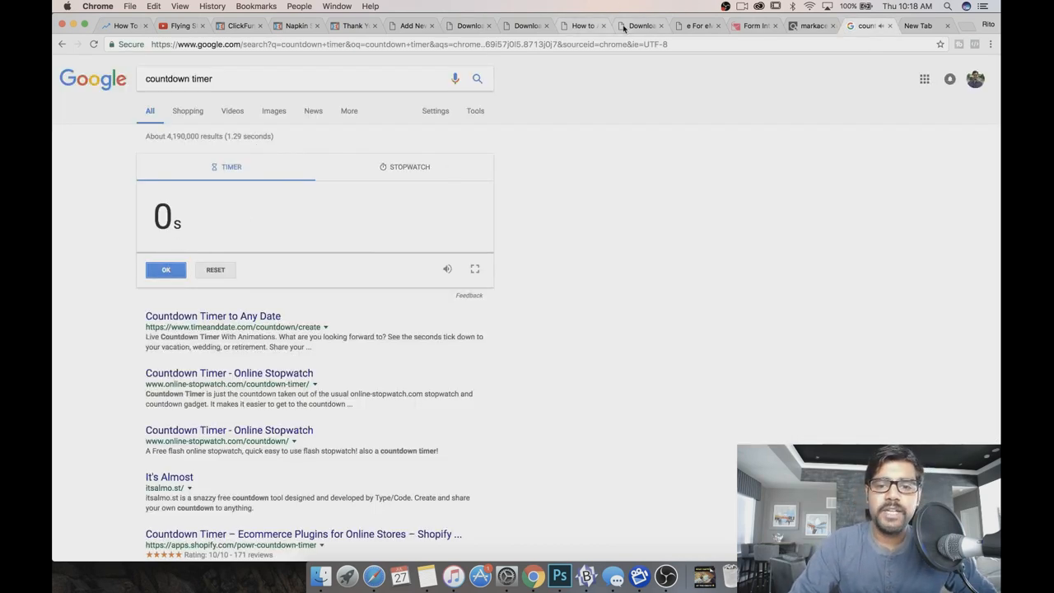
pyautogui.click(581, 26)
pyautogui.click(522, 25)
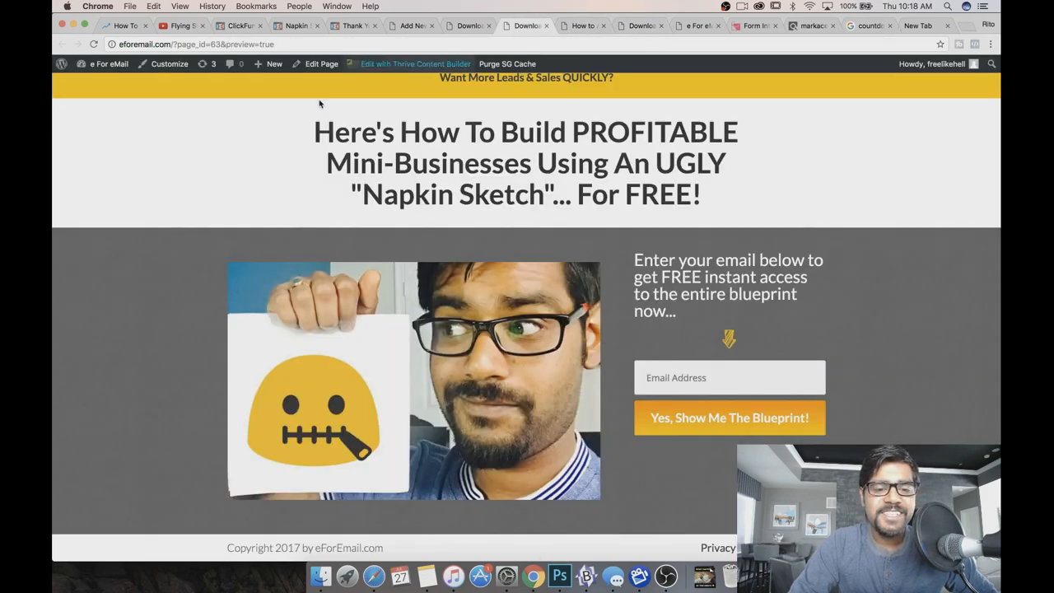
pyautogui.press('super+r')
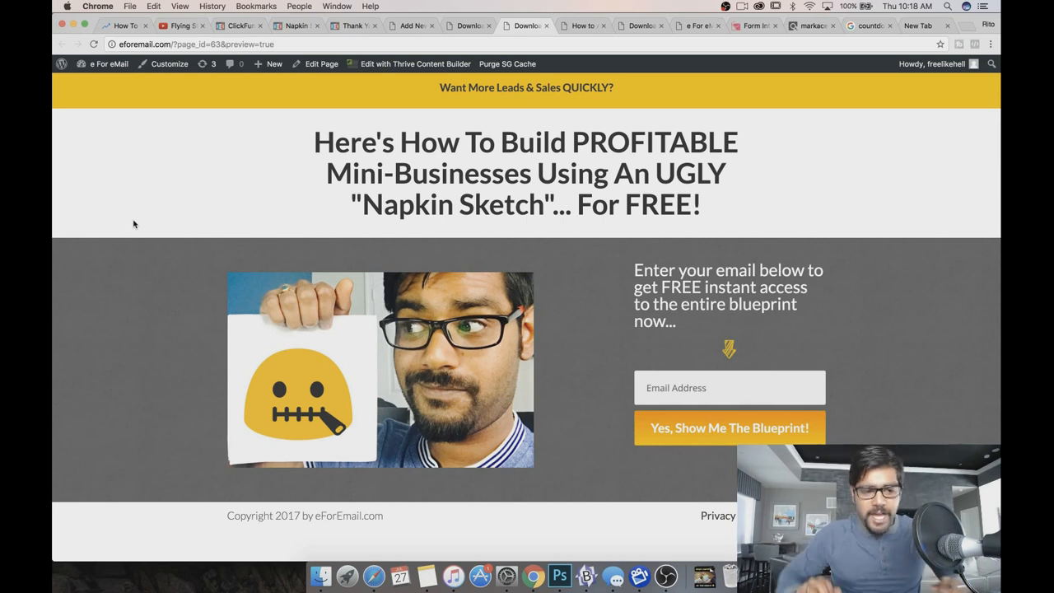
# Switch to the efe-optinbot form in Sendlane and review the redirect URL for completed subscriptions in its thank-you page settings.
pyautogui.click(751, 26)
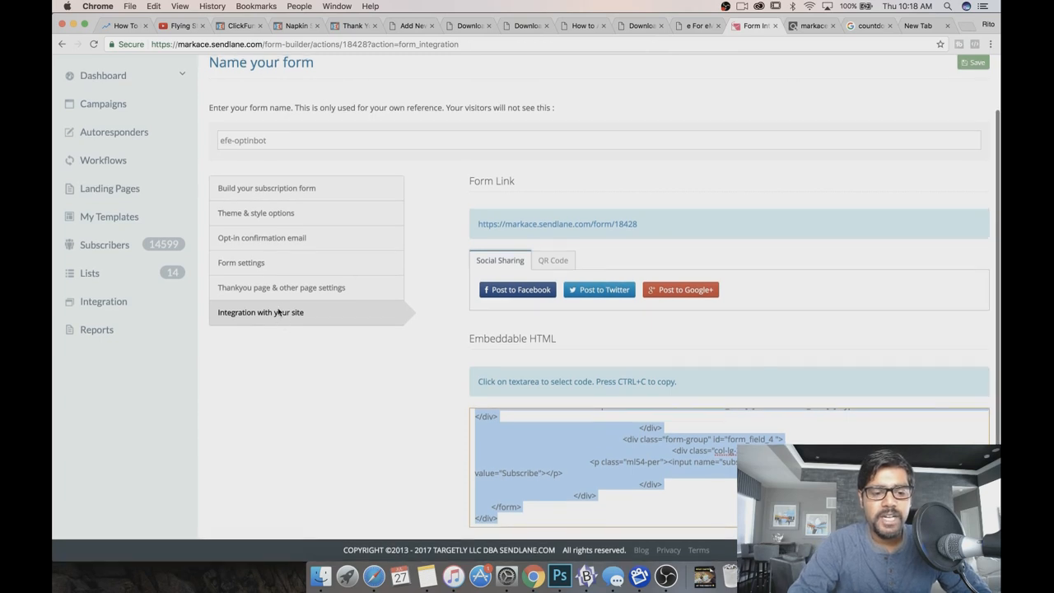
pyautogui.scroll(1, 336, 101)
pyautogui.moveTo(290, 206); pyautogui.dragTo(237, 206)
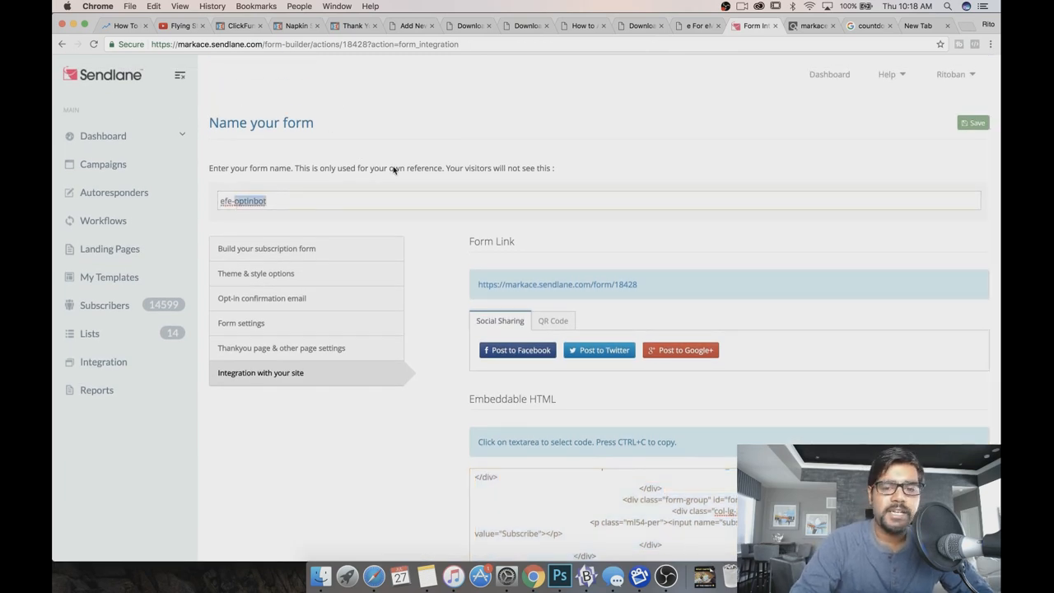
pyautogui.click(307, 349)
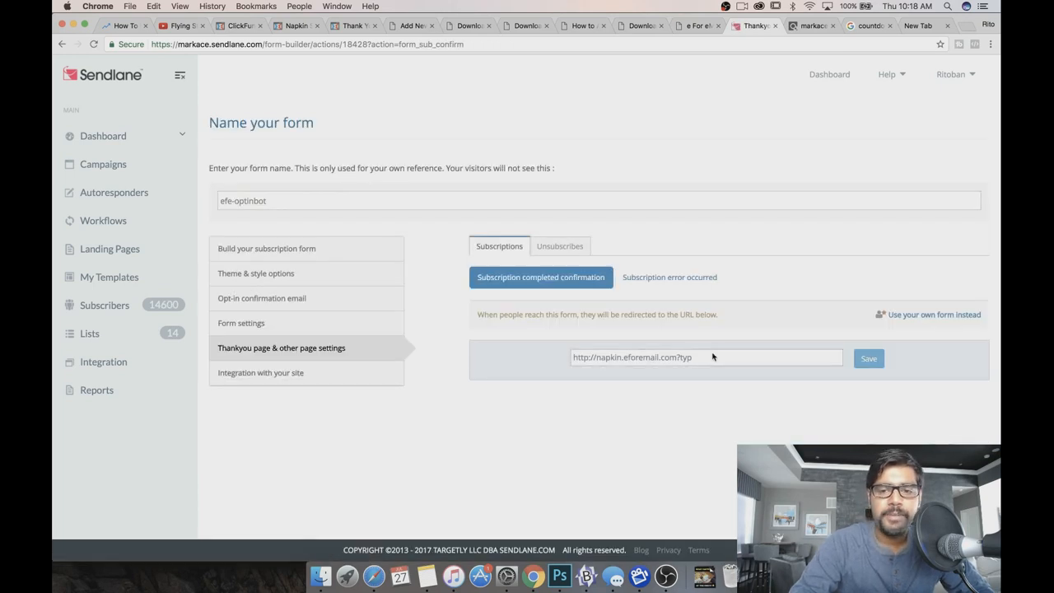
# Return to the landing page editor, save the page again and close Thrive Content Builder.
pyautogui.click(467, 26)
pyautogui.click(521, 28)
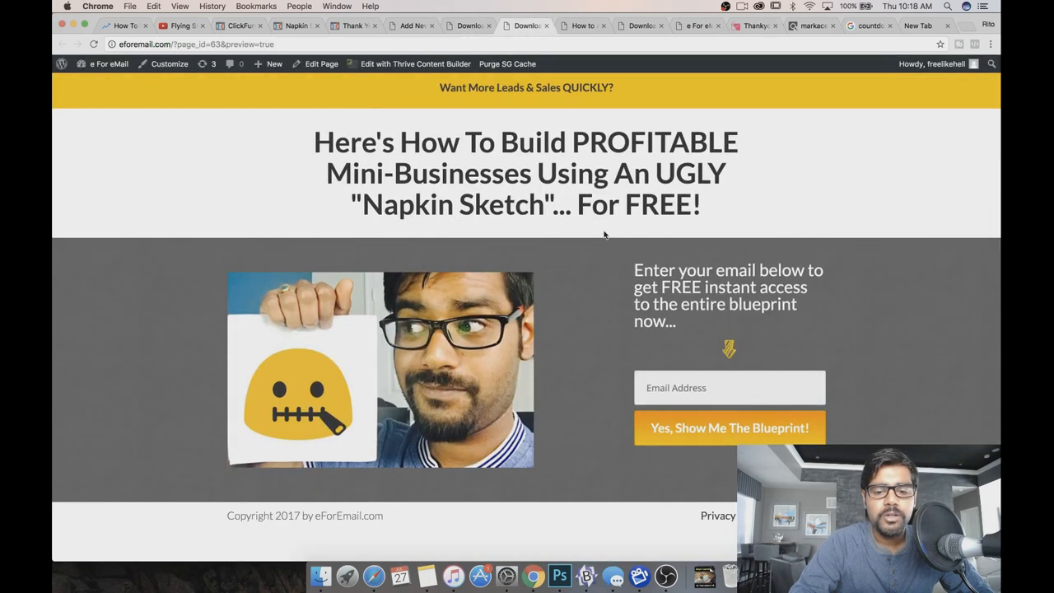
pyautogui.click(464, 27)
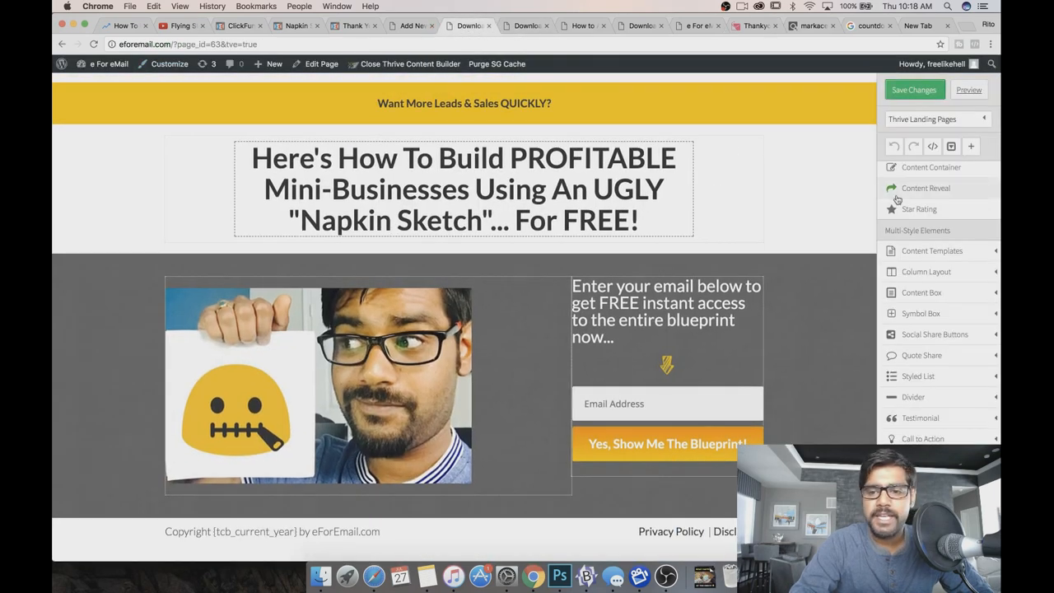
pyautogui.click(910, 94)
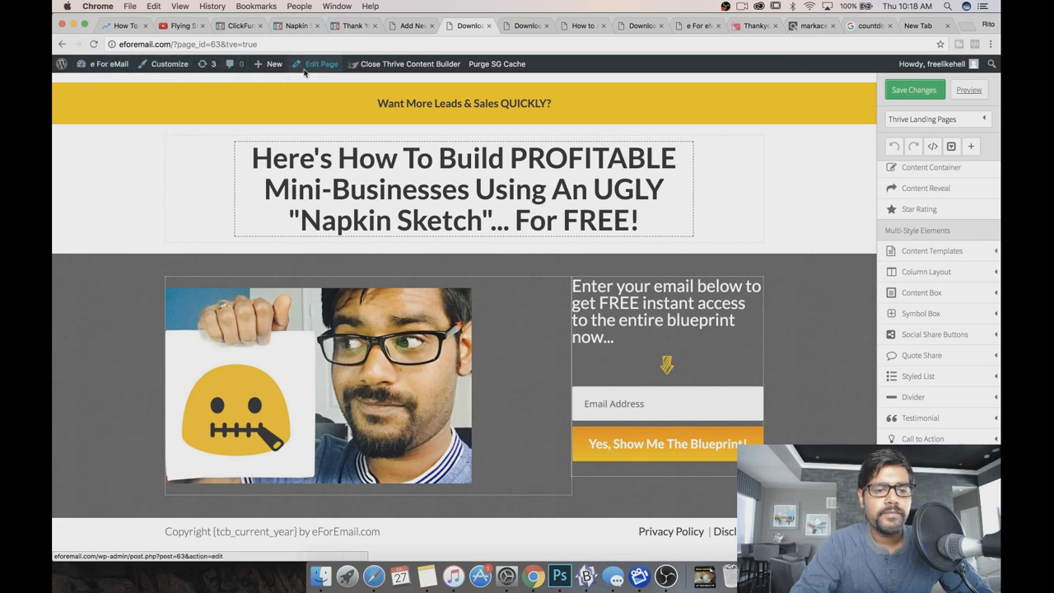
pyautogui.click(379, 64)
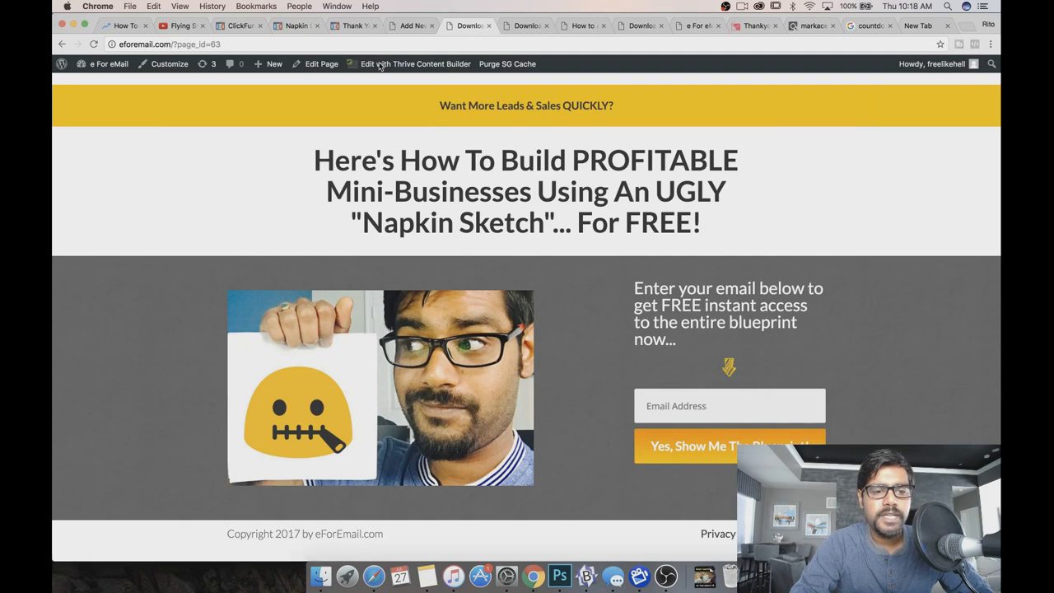
# Open the landing page's WordPress edit screen and change its permalink slug to "go".
pyautogui.click(328, 66)
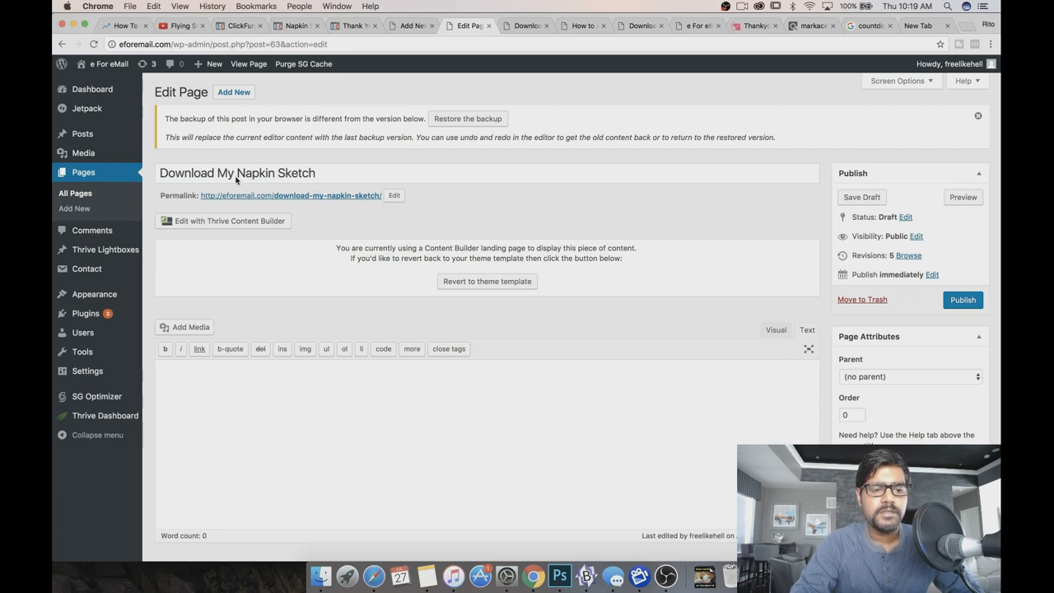
pyautogui.moveTo(275, 177); pyautogui.dragTo(237, 182)
pyautogui.click(394, 195)
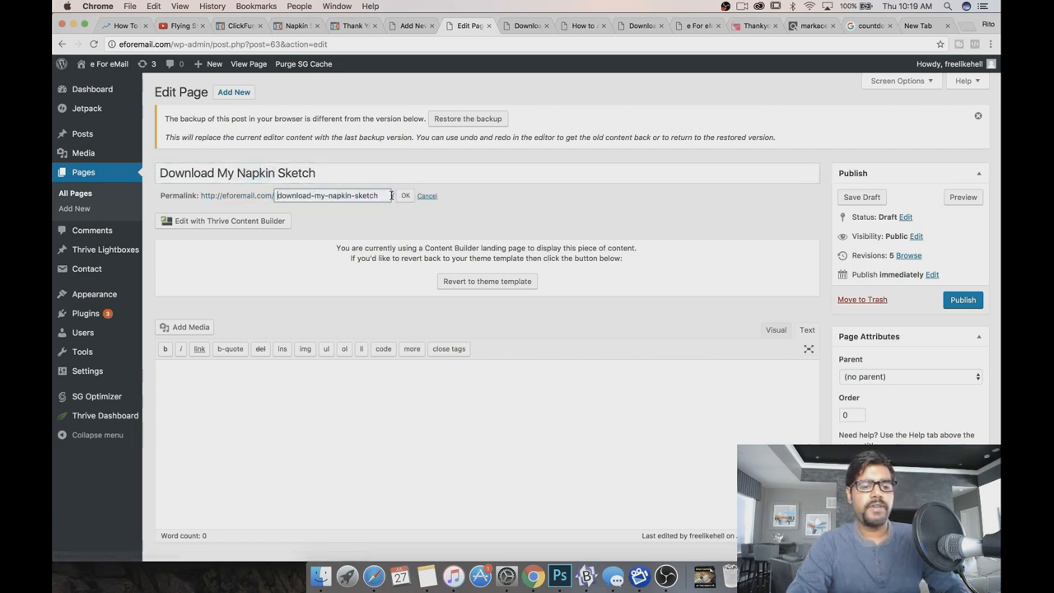
pyautogui.tripleClick(323, 198)
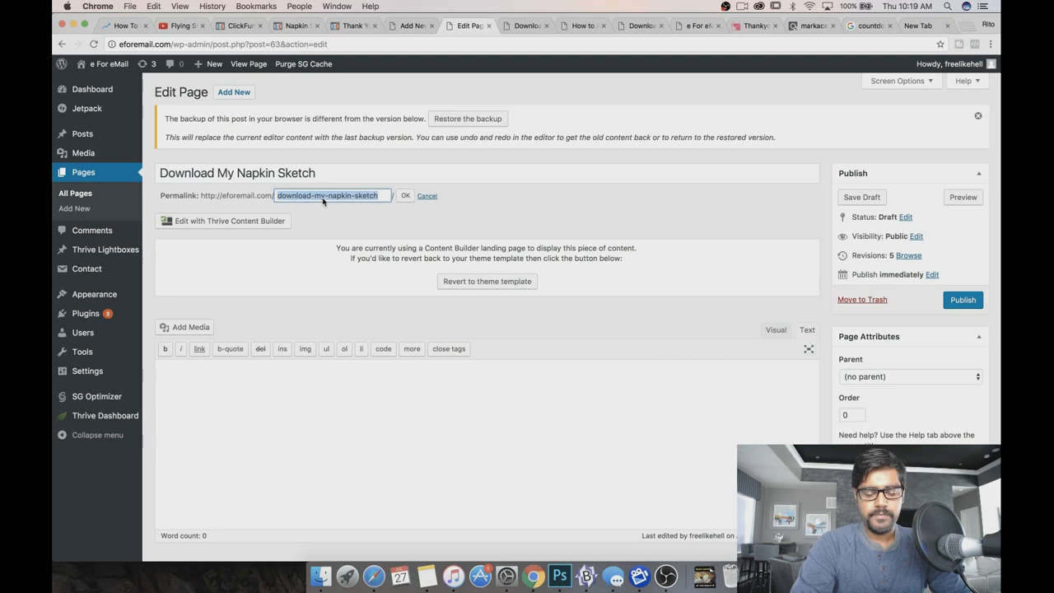
pyautogui.write('go')
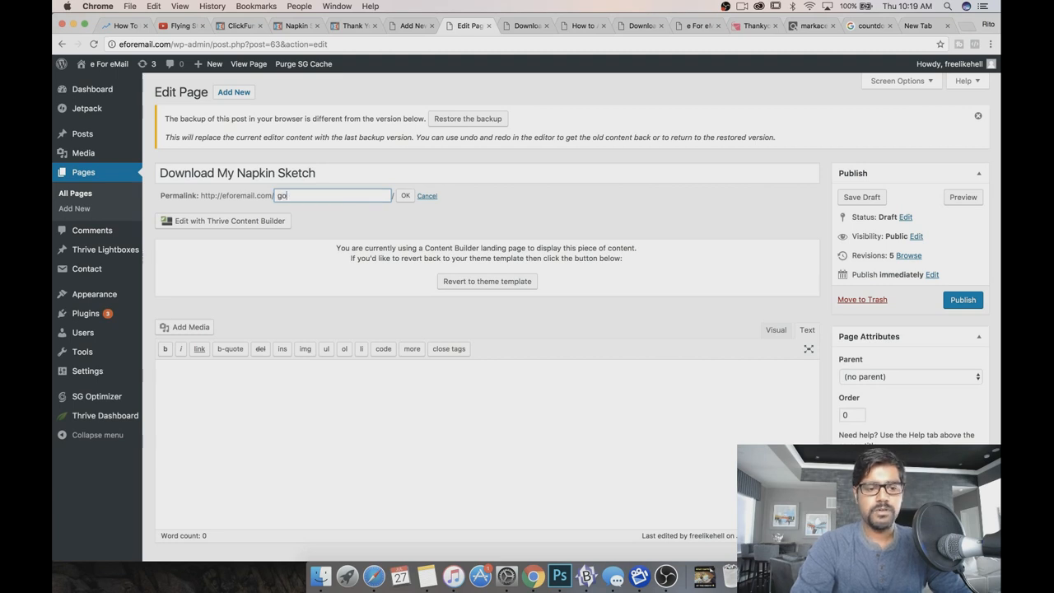
pyautogui.click(405, 195)
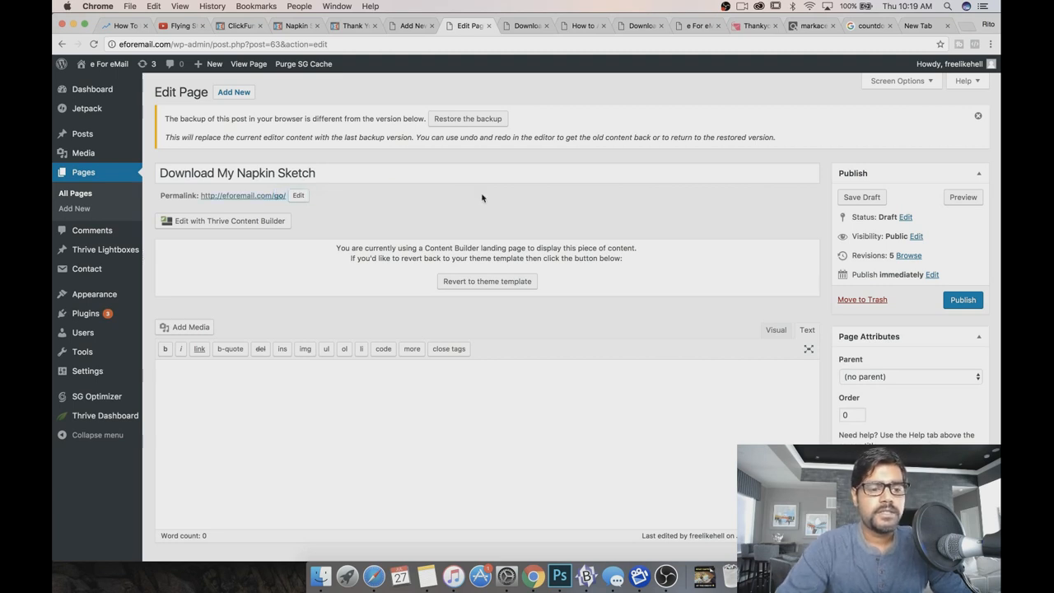
# Publish the Download My Napkin Sketch page and open the published version.
pyautogui.click(955, 300)
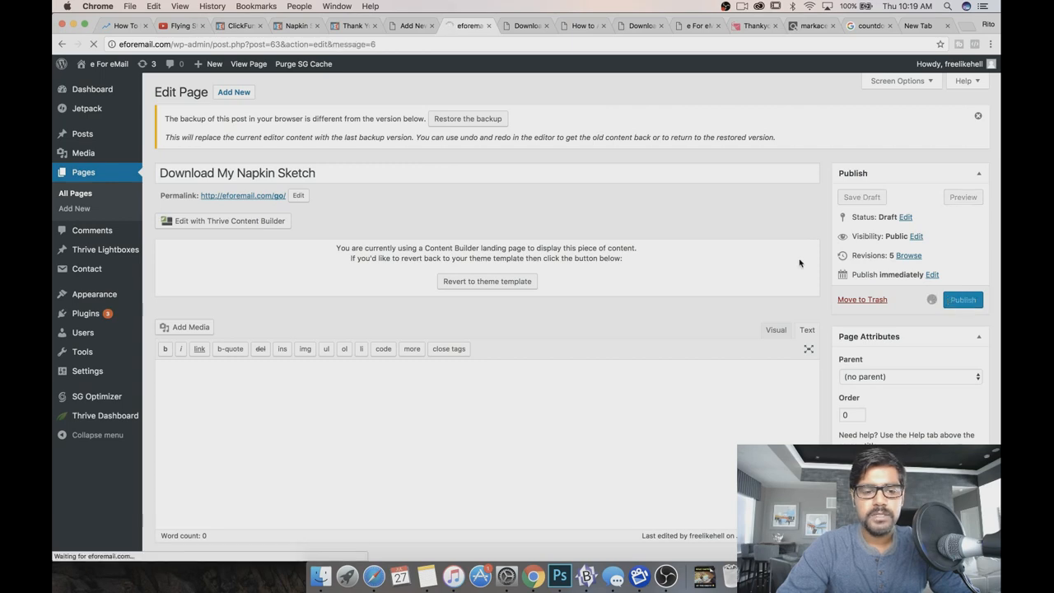
pyautogui.click(240, 116)
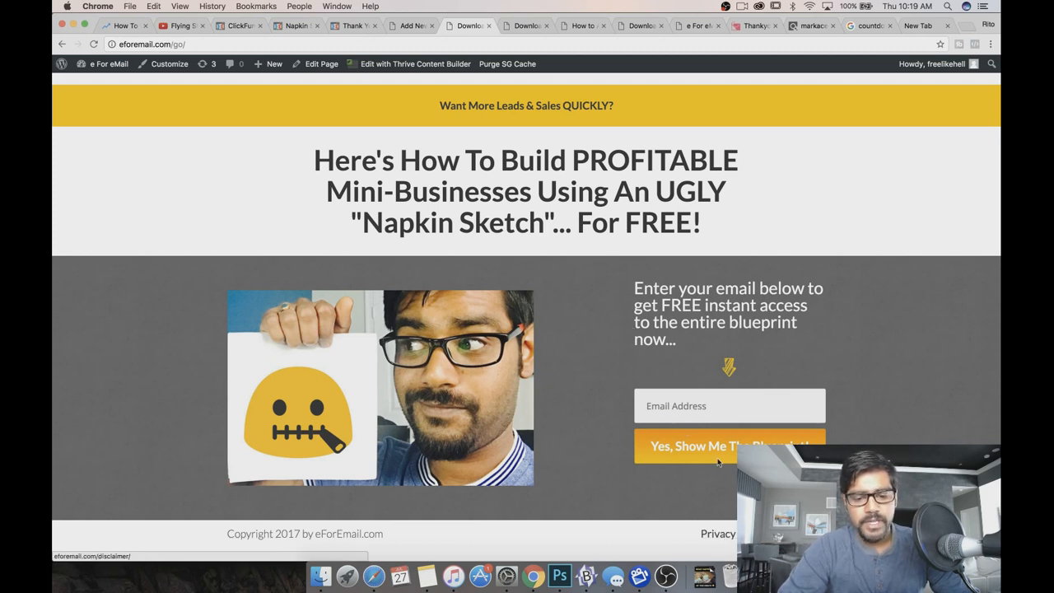
# Submit the opt-in form with the email field left empty, and dismiss the validation message.
pyautogui.click(695, 418)
pyautogui.click(696, 446)
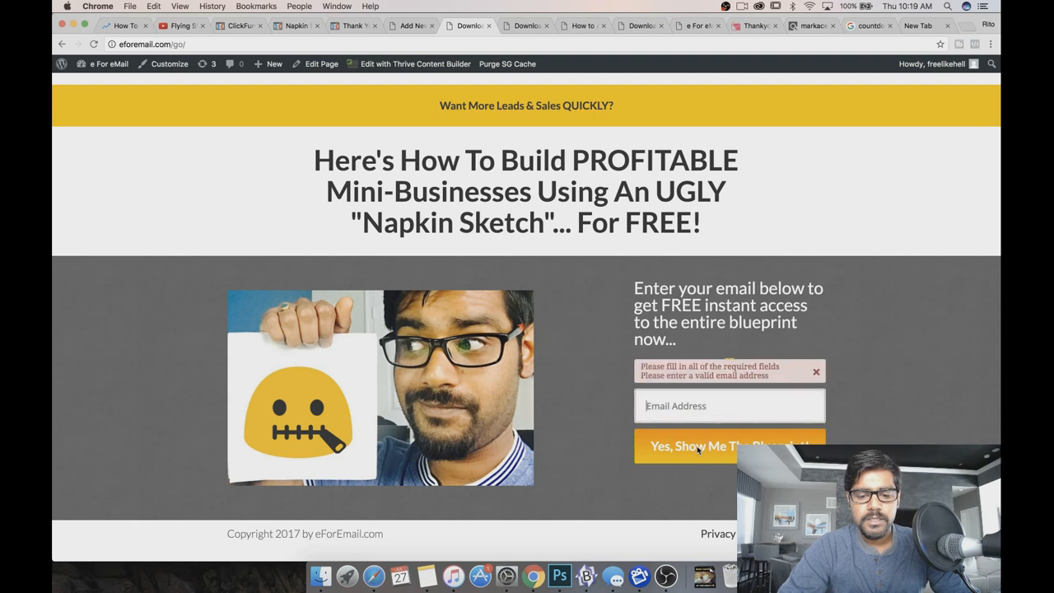
pyautogui.click(817, 374)
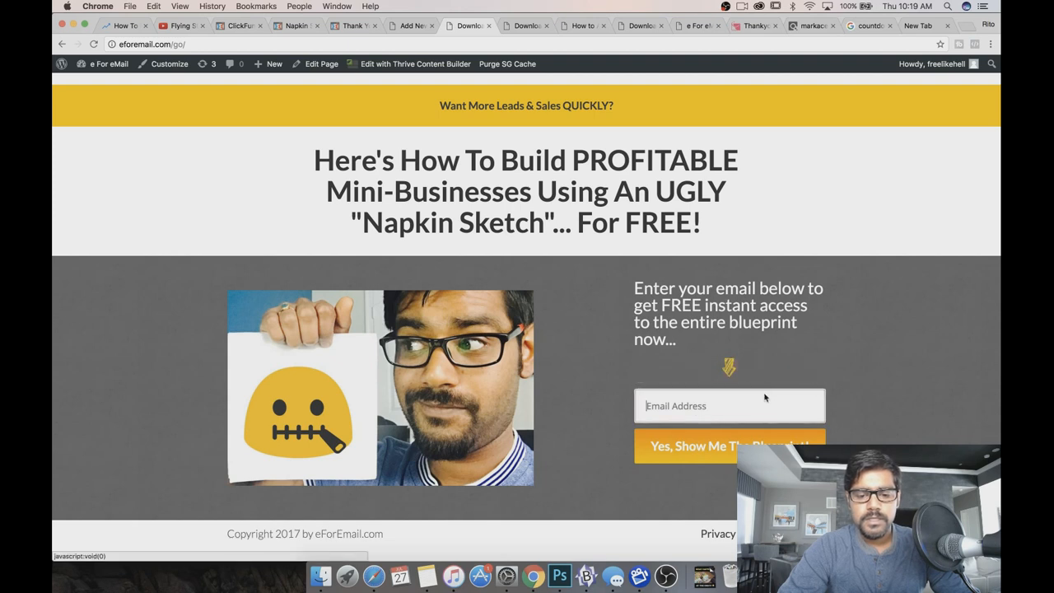
# Fill the opt-in form with the saved email address and submit it to test the redirect.
pyautogui.click(764, 397)
pyautogui.press('Down')
pyautogui.press('Down')
pyautogui.press('Return')
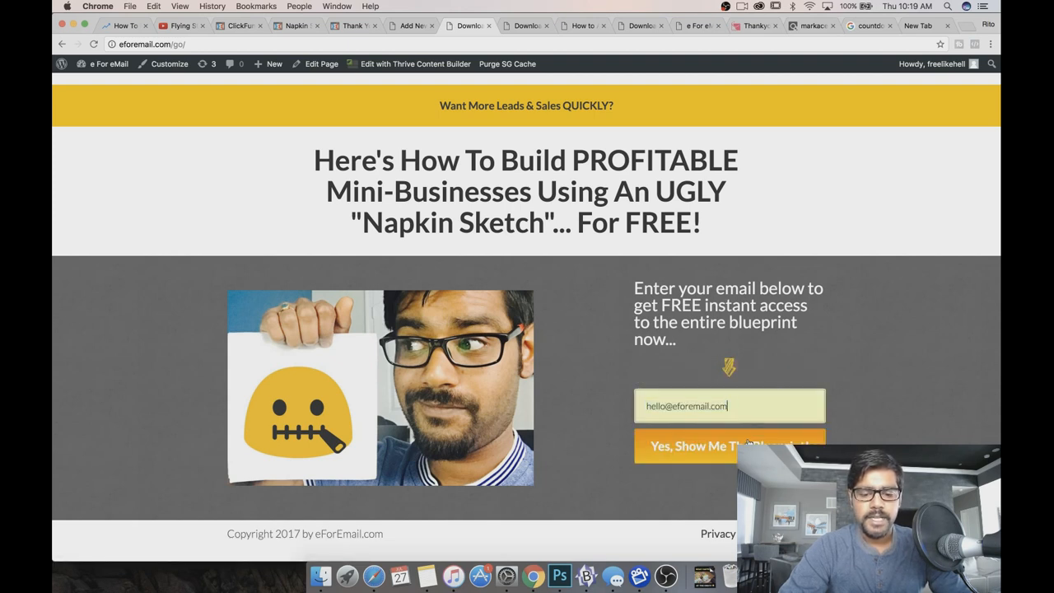
pyautogui.press('Return')
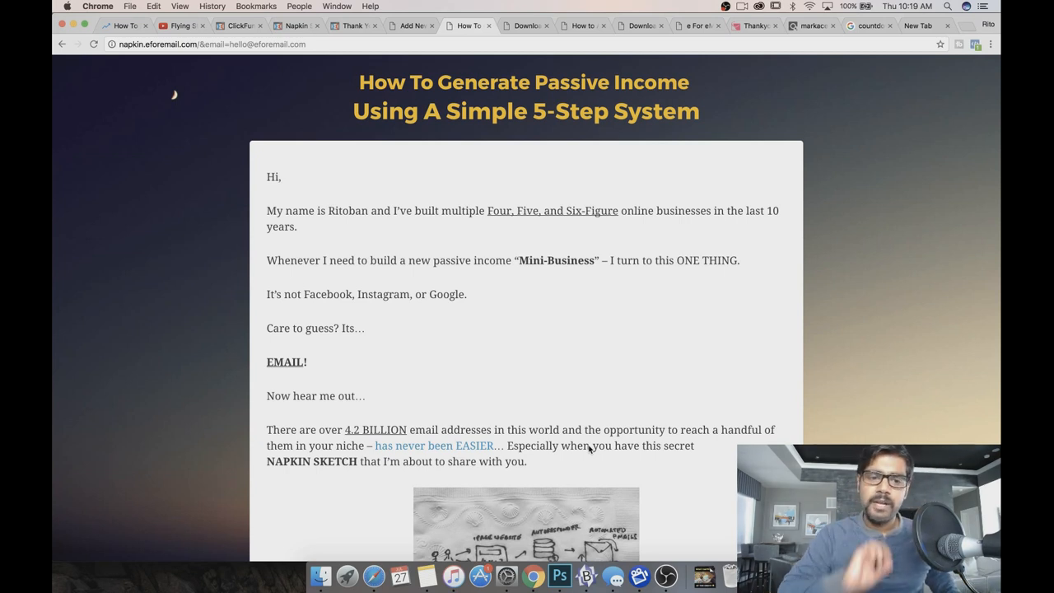
# Return to the WordPress page edit screen and reopen the landing page in Thrive Content Builder.
pyautogui.click(411, 26)
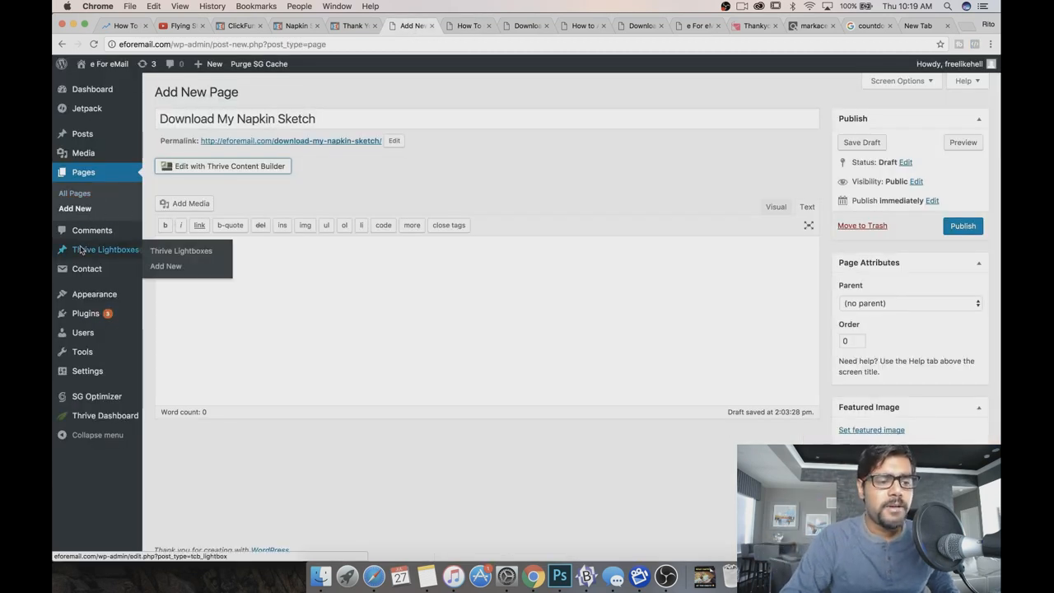
pyautogui.moveTo(123, 154)
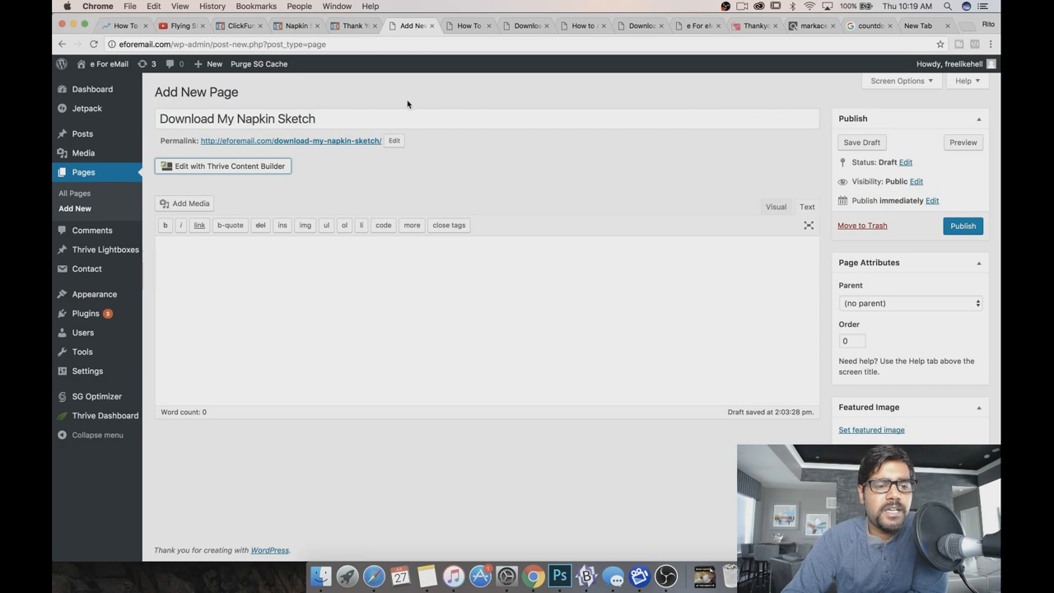
pyautogui.moveTo(404, 103); pyautogui.dragTo(445, 158)
pyautogui.click(445, 157)
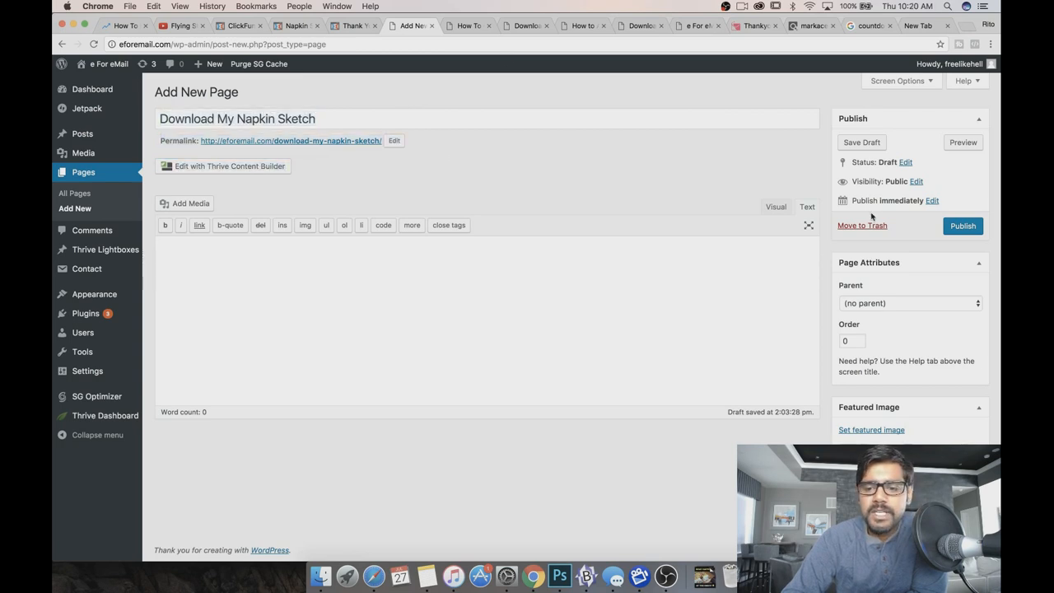
pyautogui.click(236, 166)
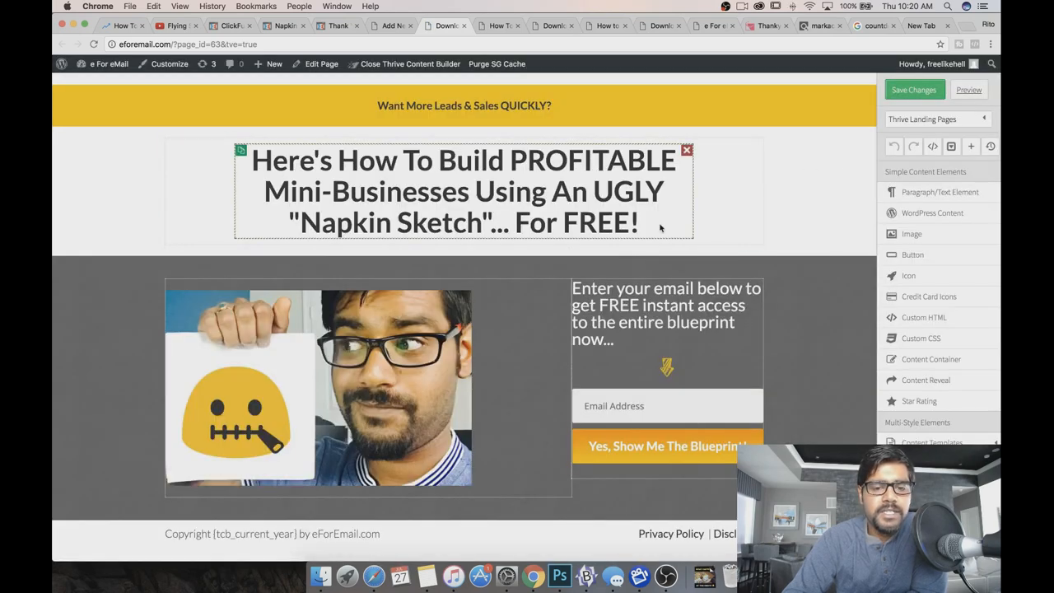
# Underline "Napkin Sketch" and "FREE" in the main headline and save the changes.
pyautogui.click(461, 197)
pyautogui.moveTo(483, 224); pyautogui.dragTo(310, 224)
pyautogui.click(260, 276)
pyautogui.moveTo(626, 228); pyautogui.dragTo(568, 229)
pyautogui.click(260, 276)
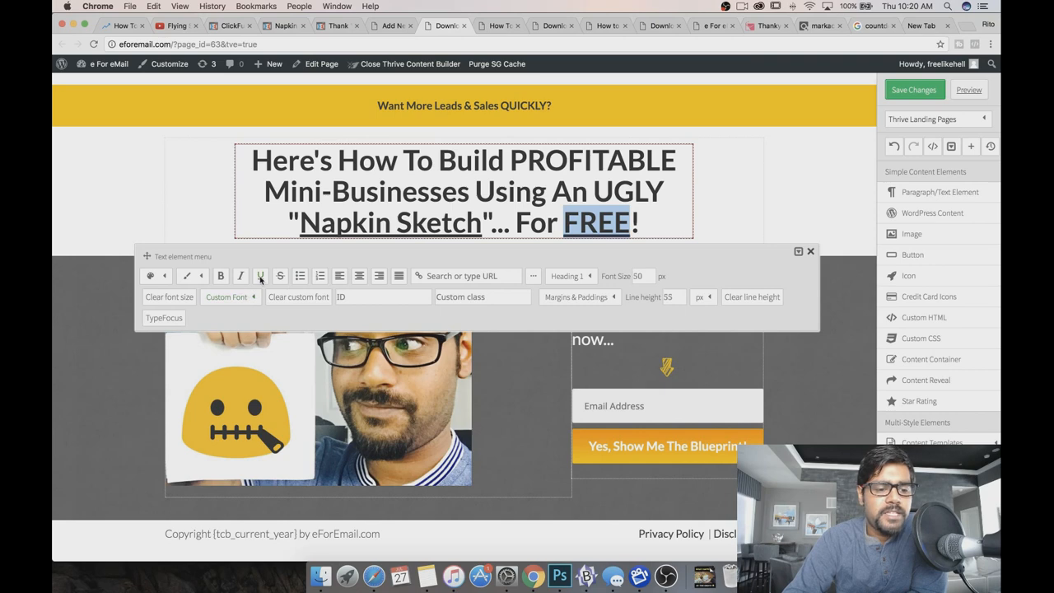
pyautogui.click(823, 131)
pyautogui.click(928, 96)
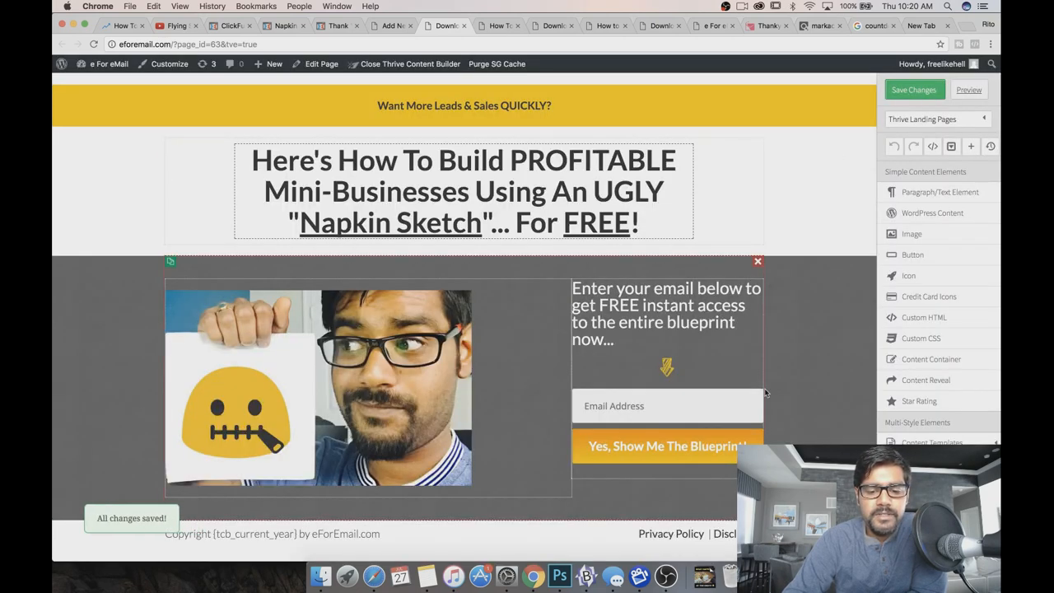
# Place a 1/2 + 1/2 column layout inside the dark page section, below the existing photo and form columns.
pyautogui.click(646, 266)
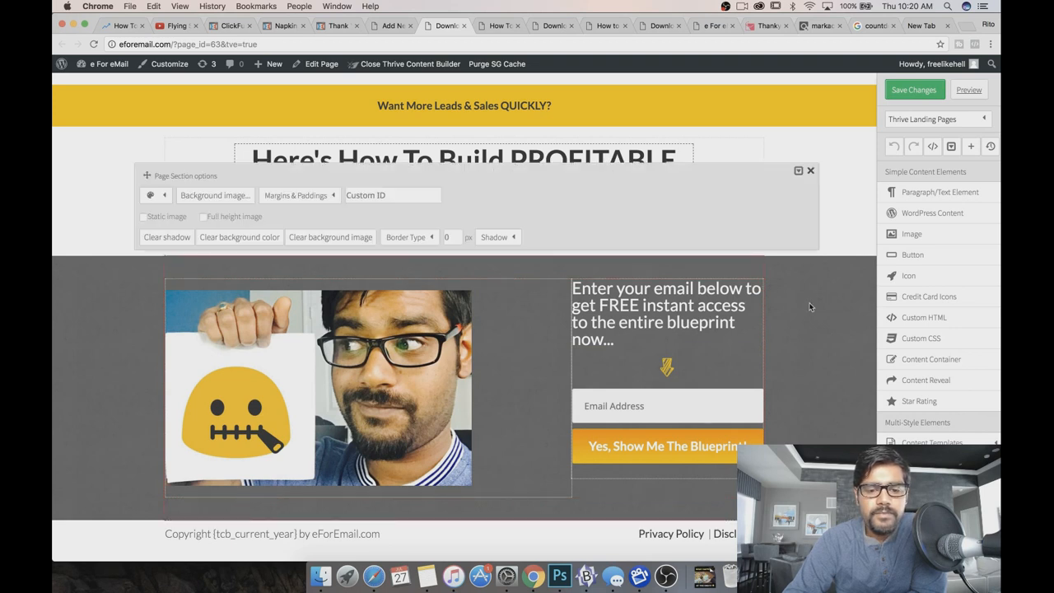
pyautogui.scroll(-3, 911, 365)
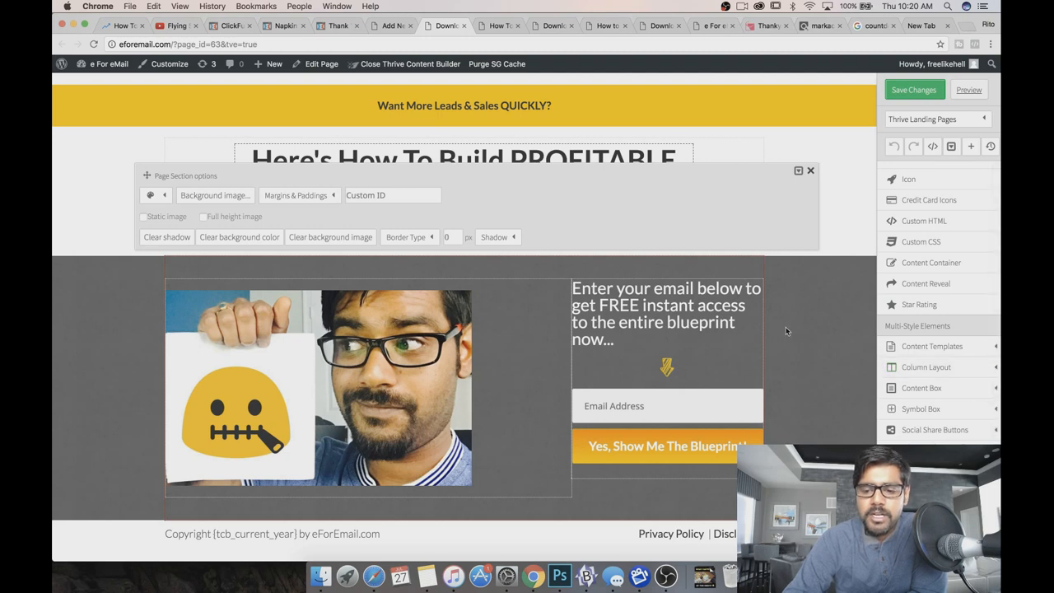
pyautogui.click(957, 375)
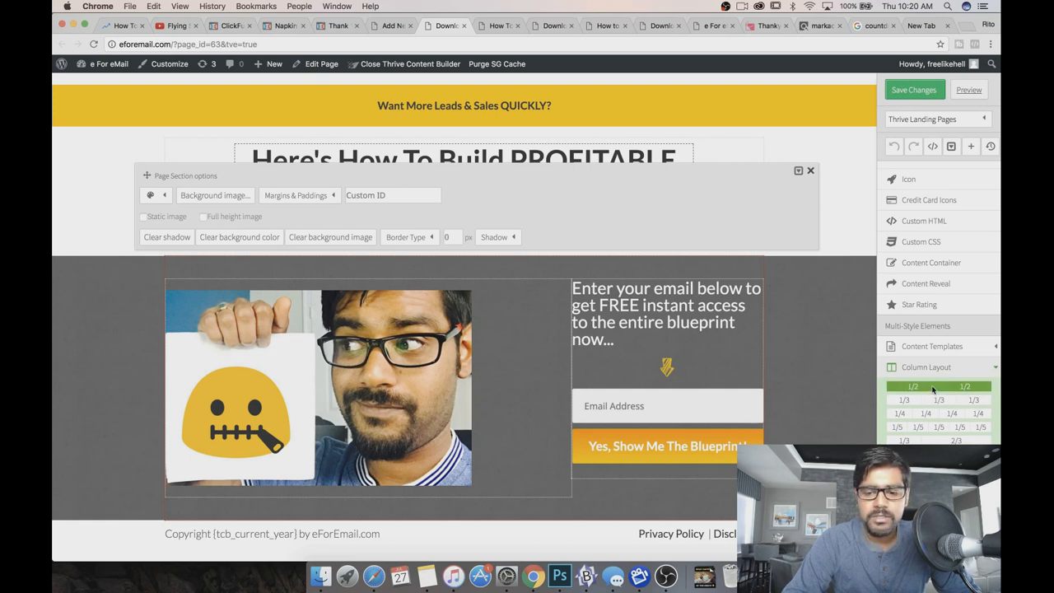
pyautogui.click(932, 388)
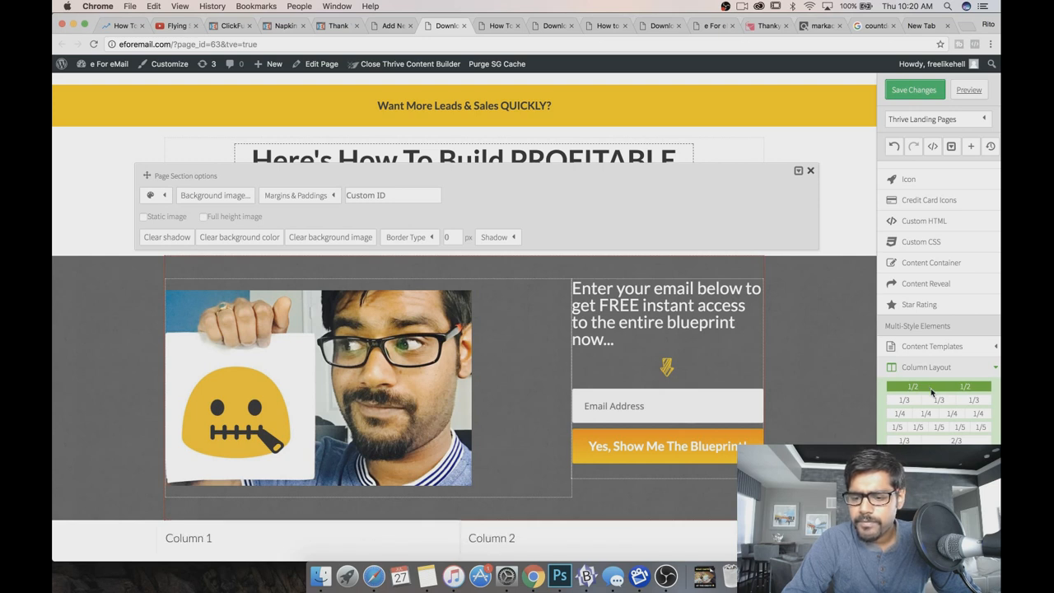
pyautogui.moveTo(928, 390); pyautogui.dragTo(576, 275)
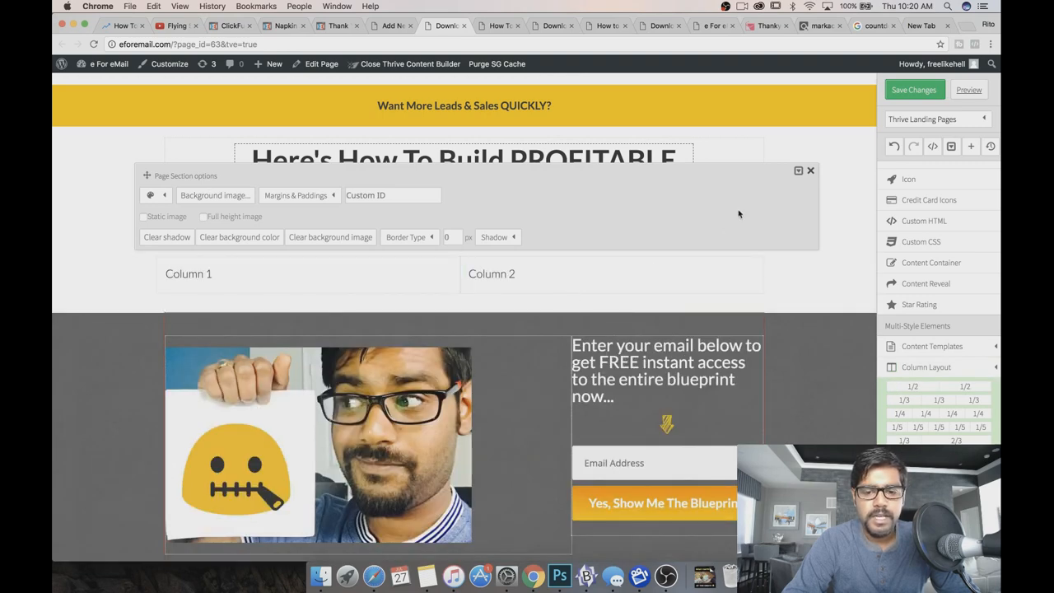
pyautogui.click(811, 172)
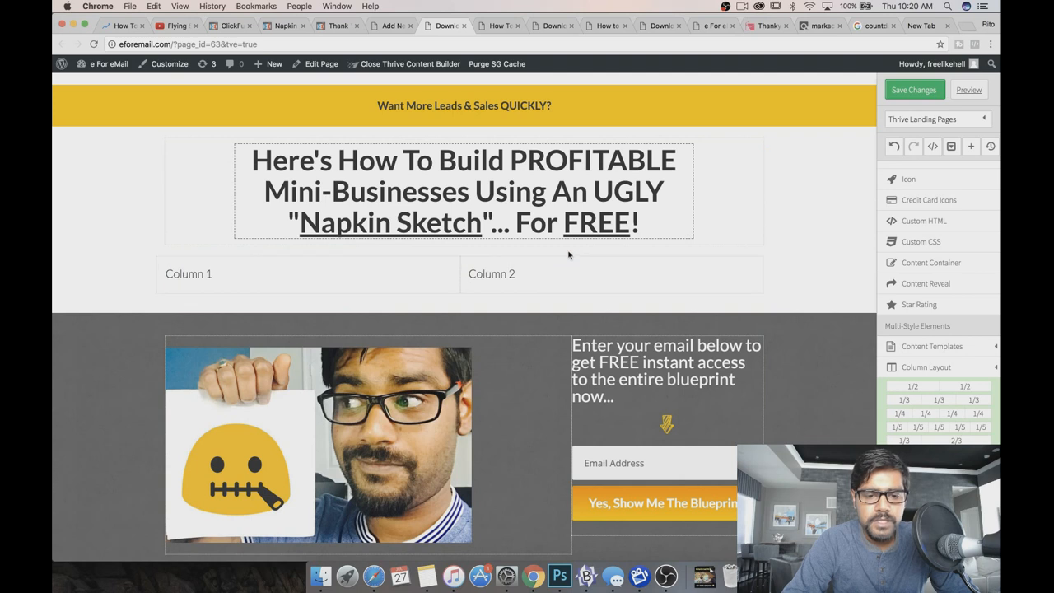
pyautogui.moveTo(563, 264); pyautogui.dragTo(568, 486)
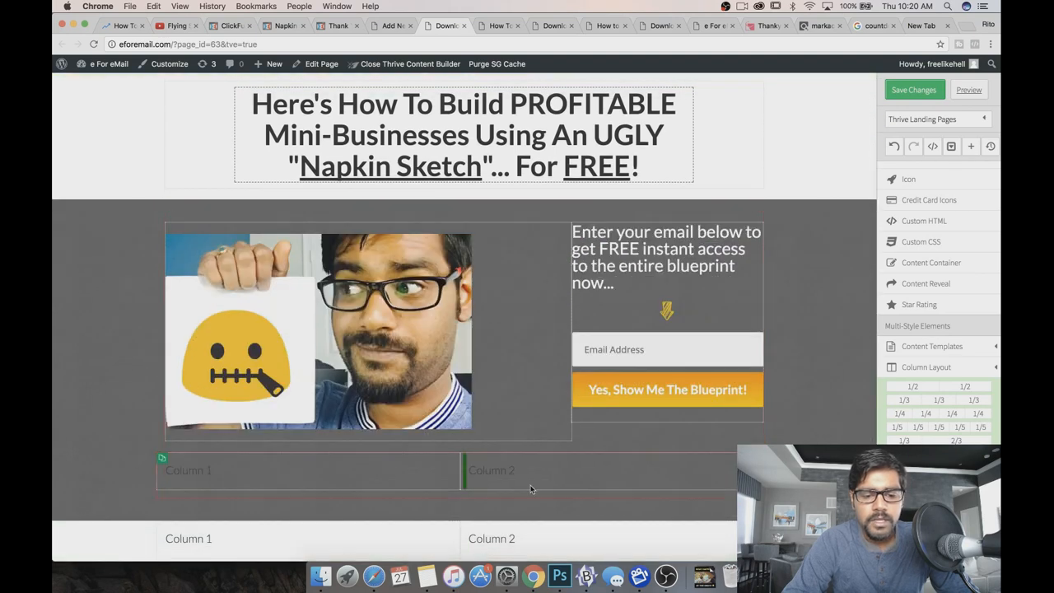
# Move the photo into Column 1 and the email heading, arrow icon and opt-in form into Column 2 of the new layout.
pyautogui.moveTo(306, 341); pyautogui.dragTo(276, 471)
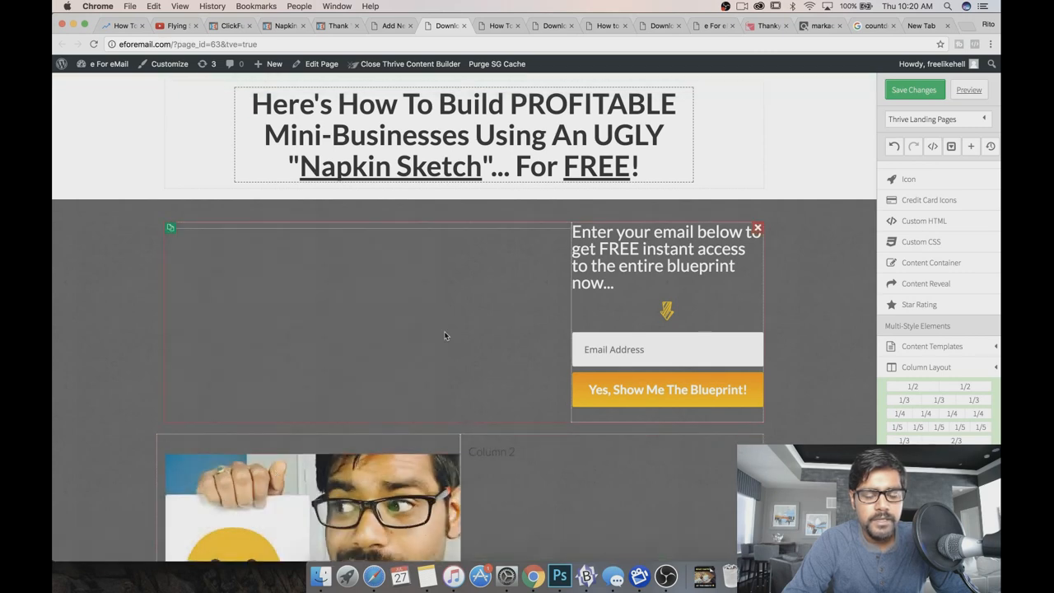
pyautogui.scroll(-1, 566, 308)
pyautogui.moveTo(630, 214); pyautogui.dragTo(554, 425)
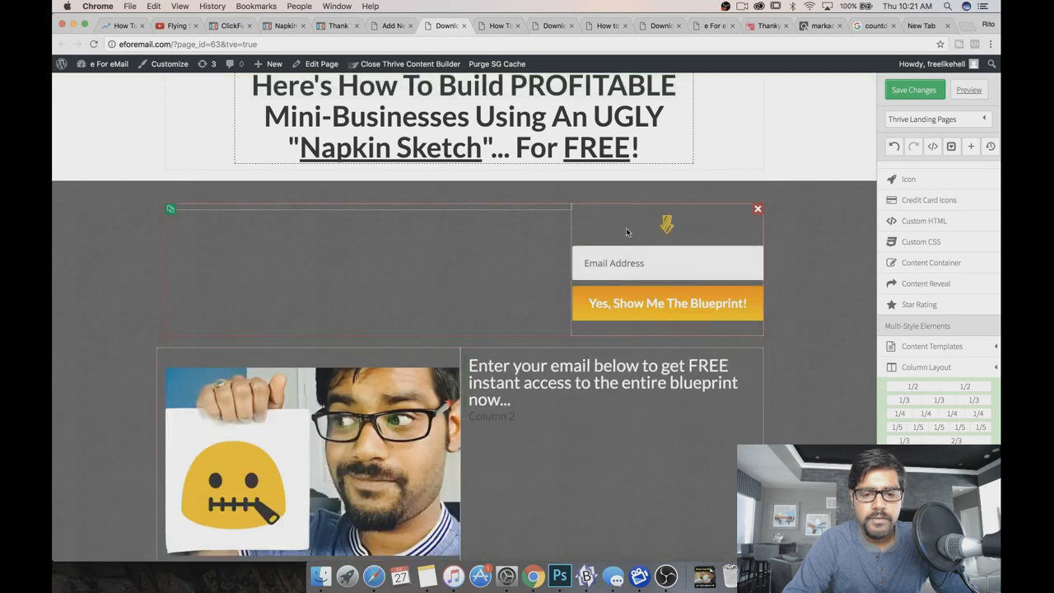
pyautogui.moveTo(666, 223); pyautogui.dragTo(609, 408)
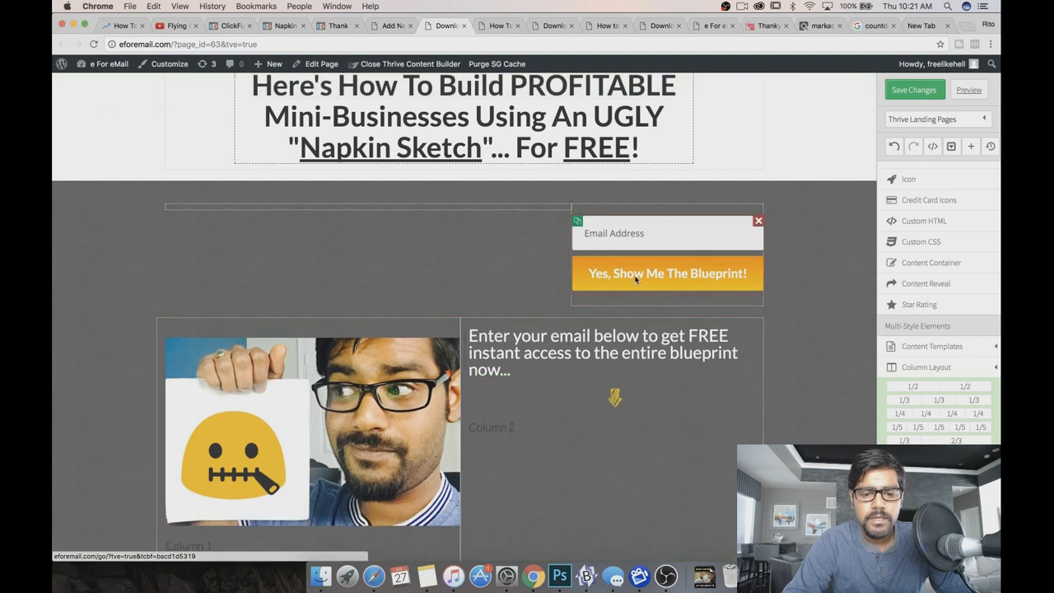
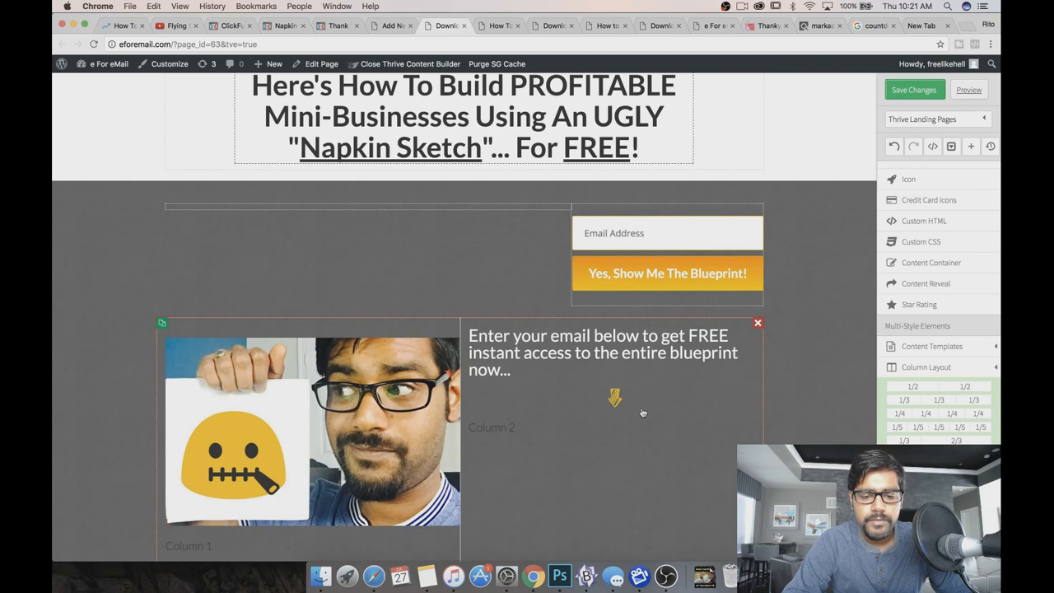
pyautogui.scroll(-3, 609, 424)
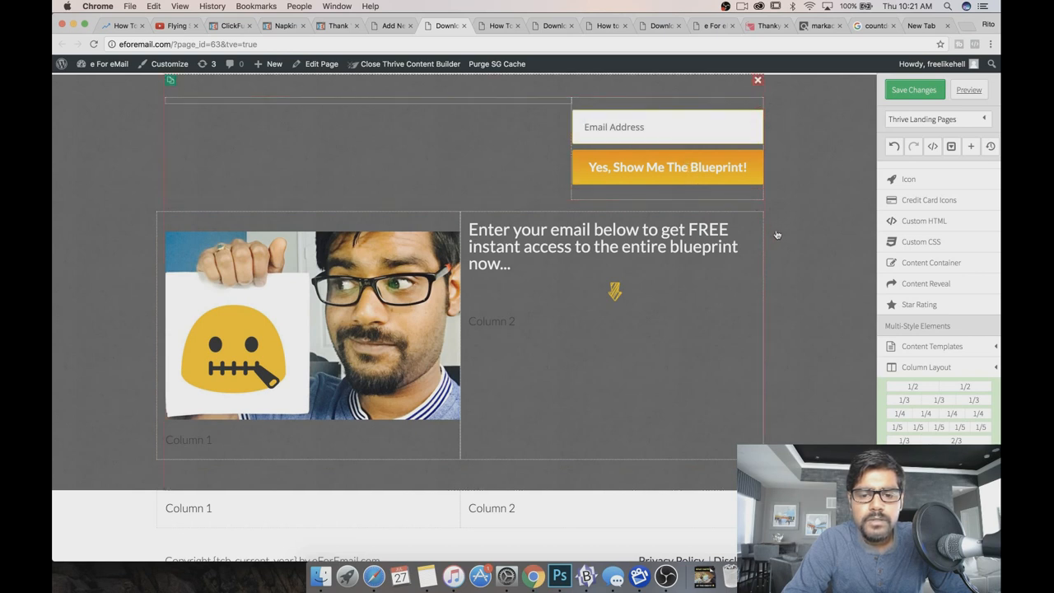
pyautogui.moveTo(720, 182); pyautogui.dragTo(652, 311)
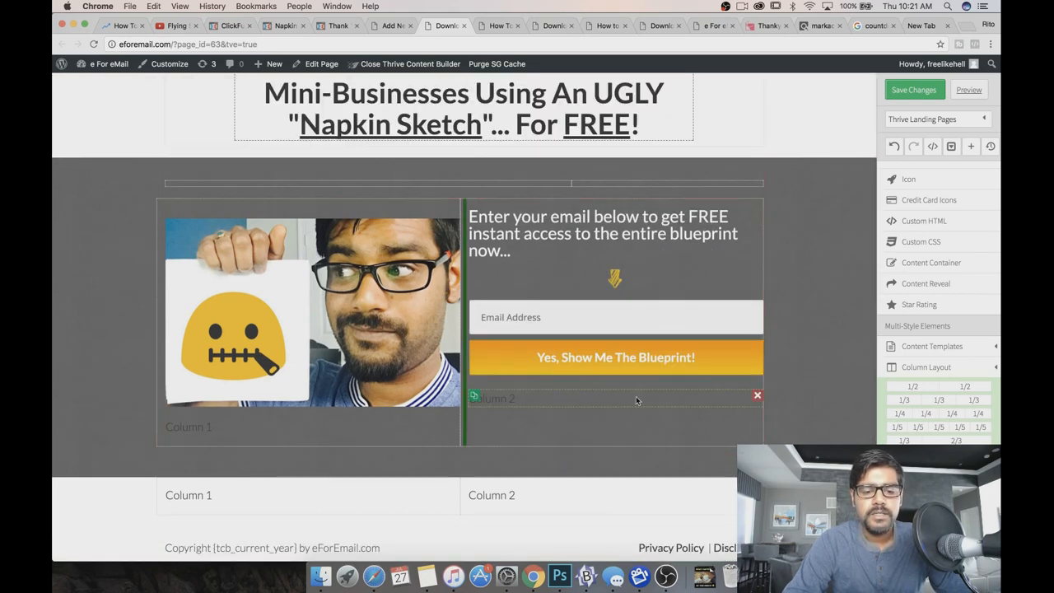
# Delete the "Column 2" and "Column 1" placeholder texts from the new layout in the dark section.
pyautogui.click(755, 395)
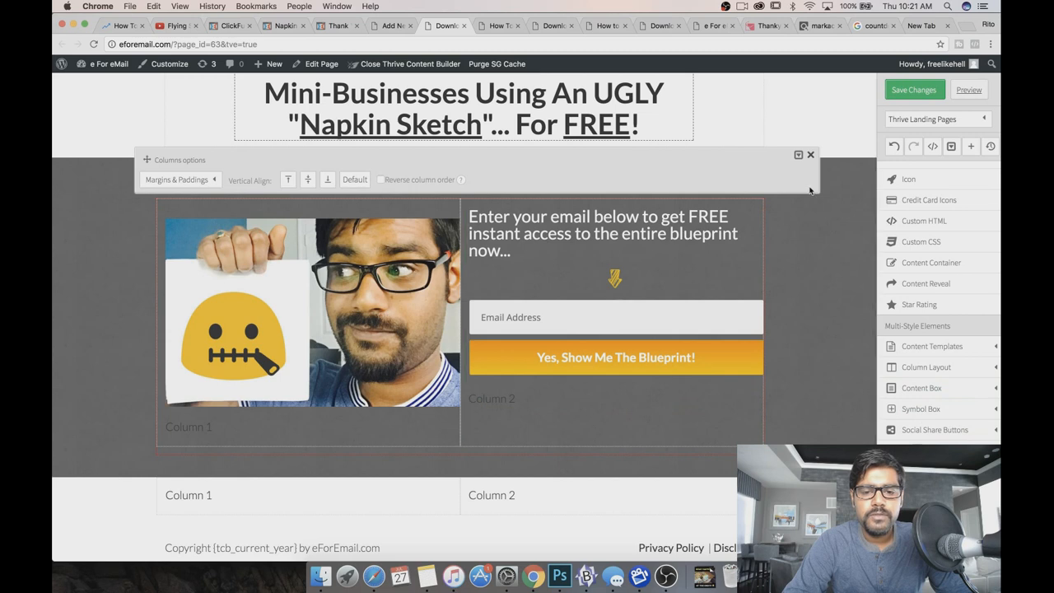
pyautogui.click(811, 155)
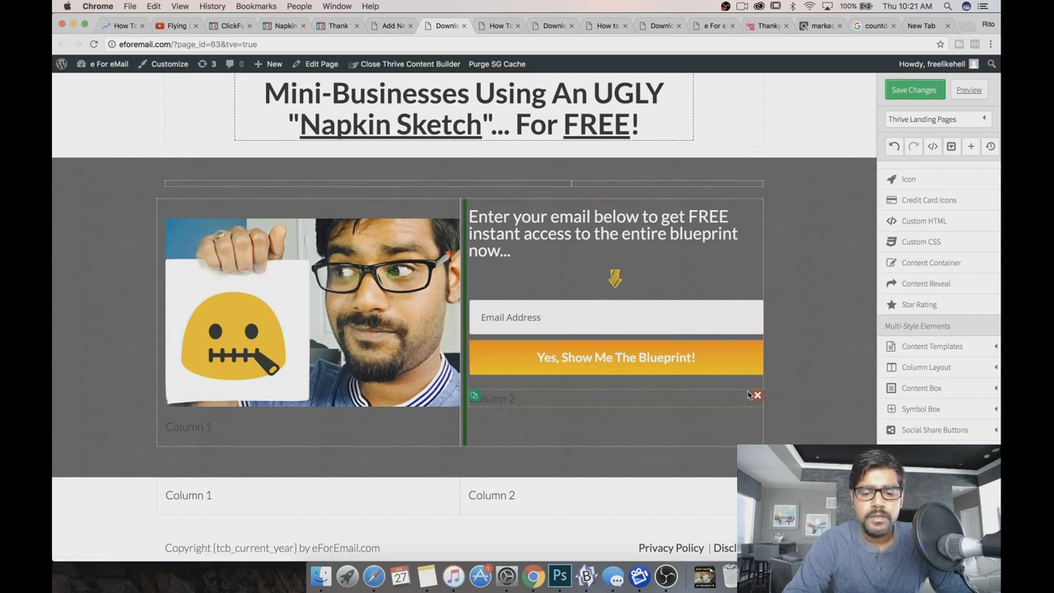
pyautogui.click(757, 396)
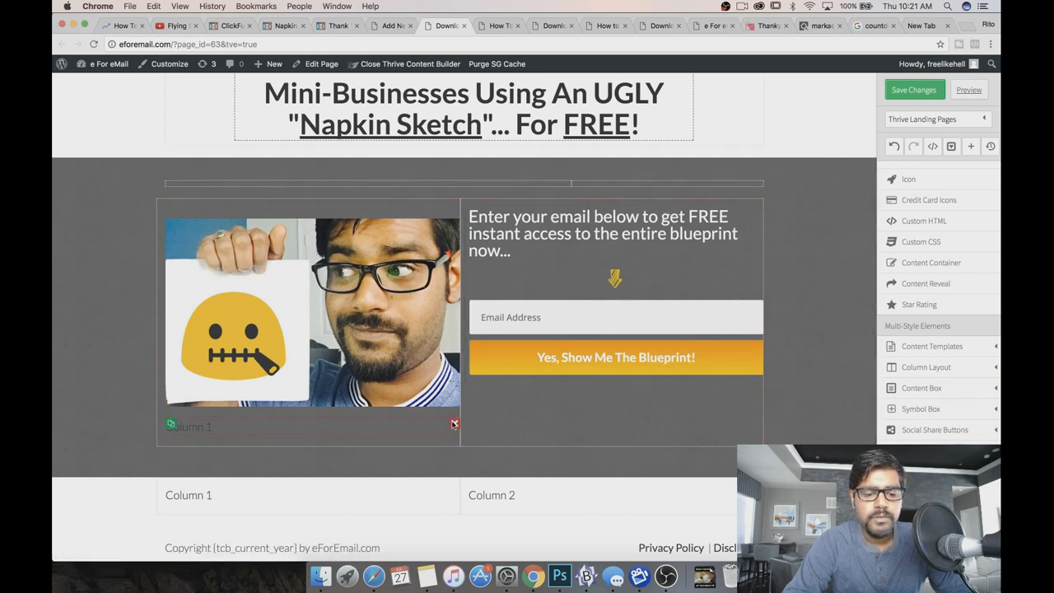
pyautogui.click(452, 424)
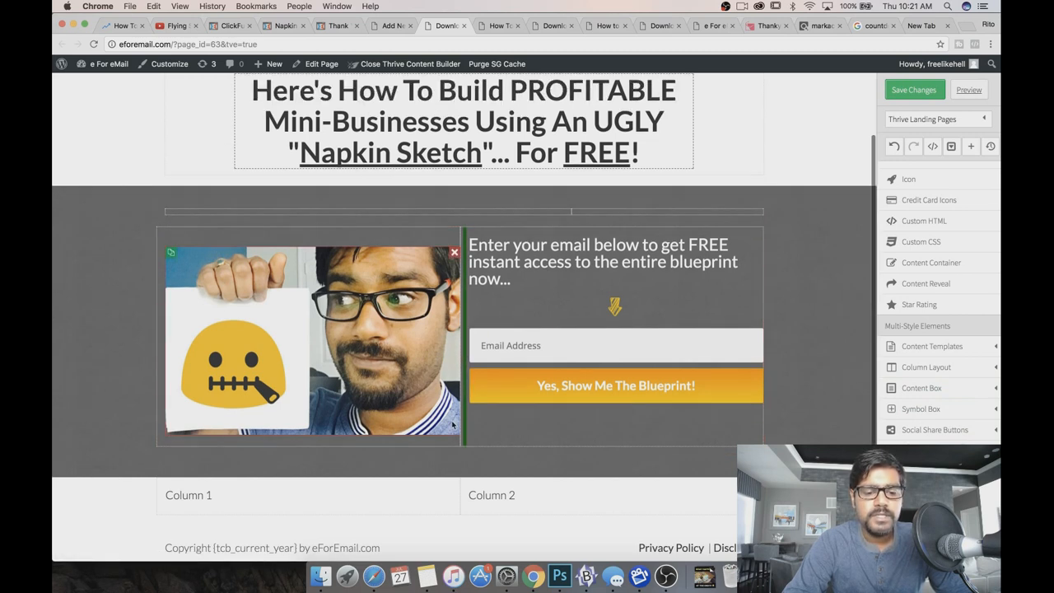
# Delete the emptied original columns above the photo and the spare column layout below the dark section, and try to save the page.
pyautogui.click(807, 285)
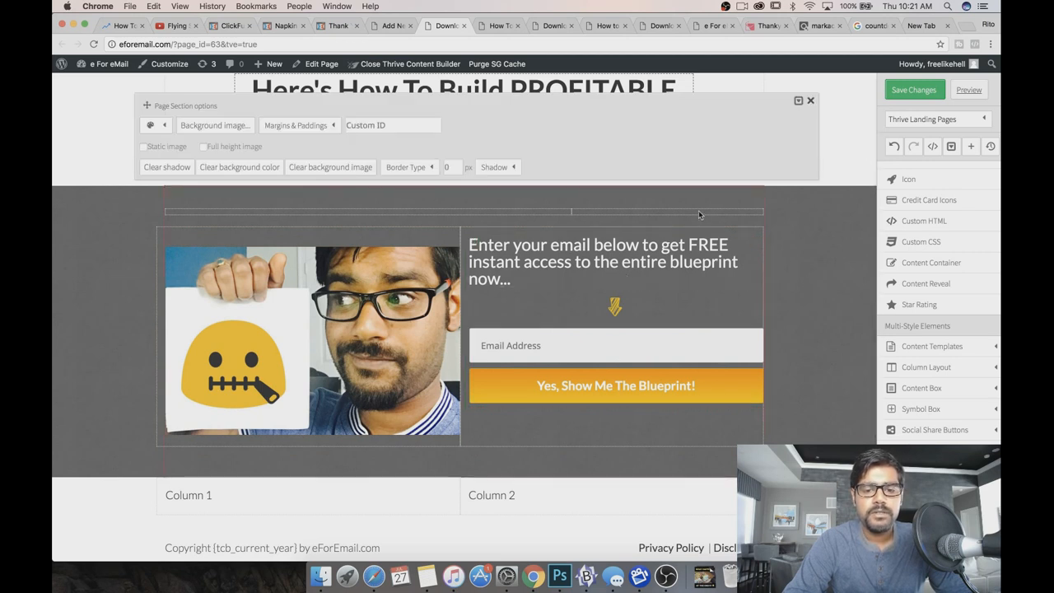
pyautogui.click(810, 100)
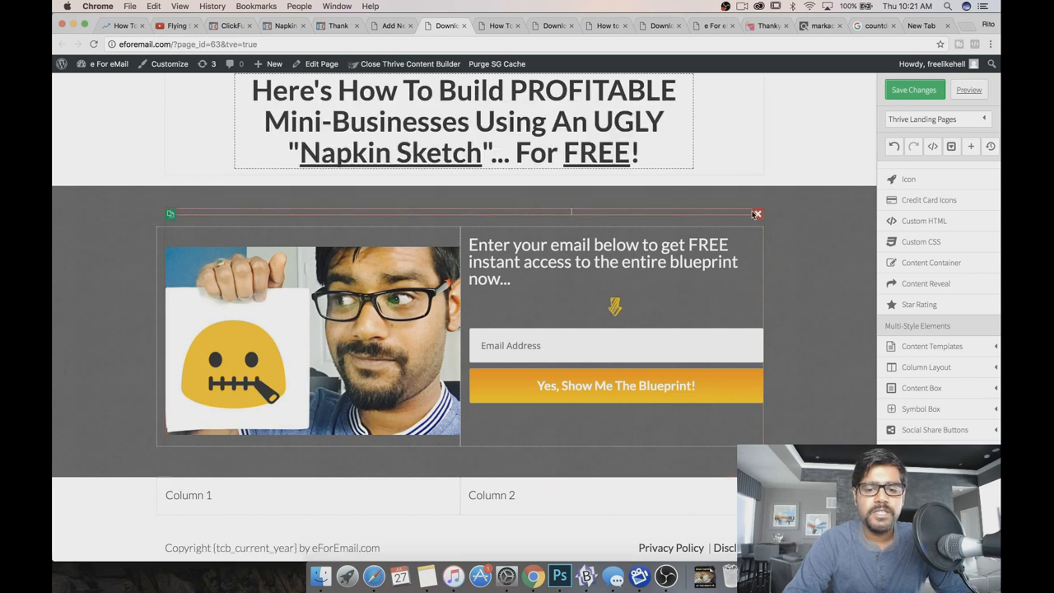
pyautogui.click(753, 215)
pyautogui.click(811, 166)
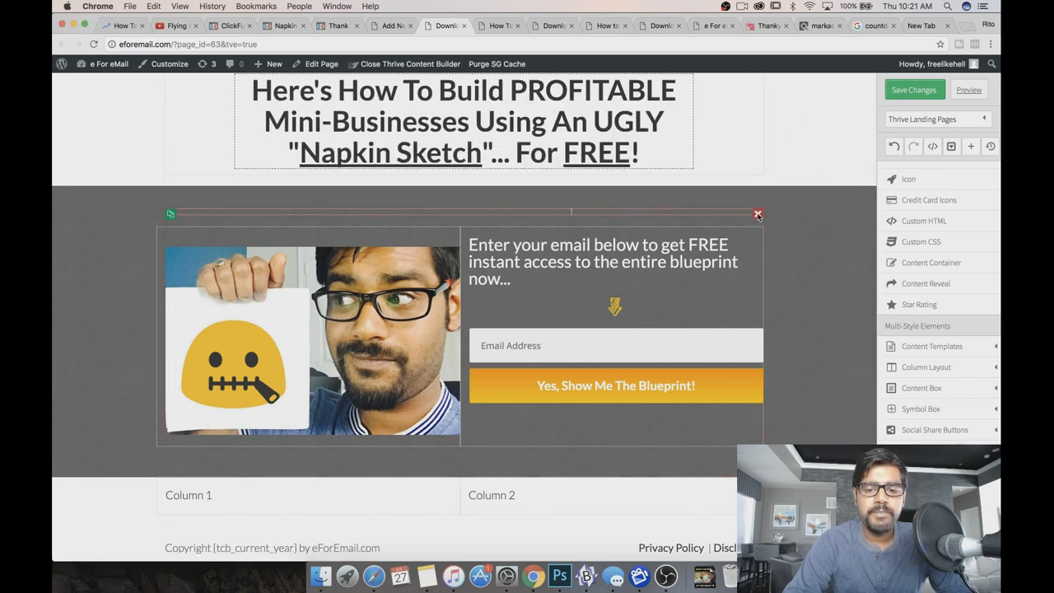
pyautogui.click(758, 215)
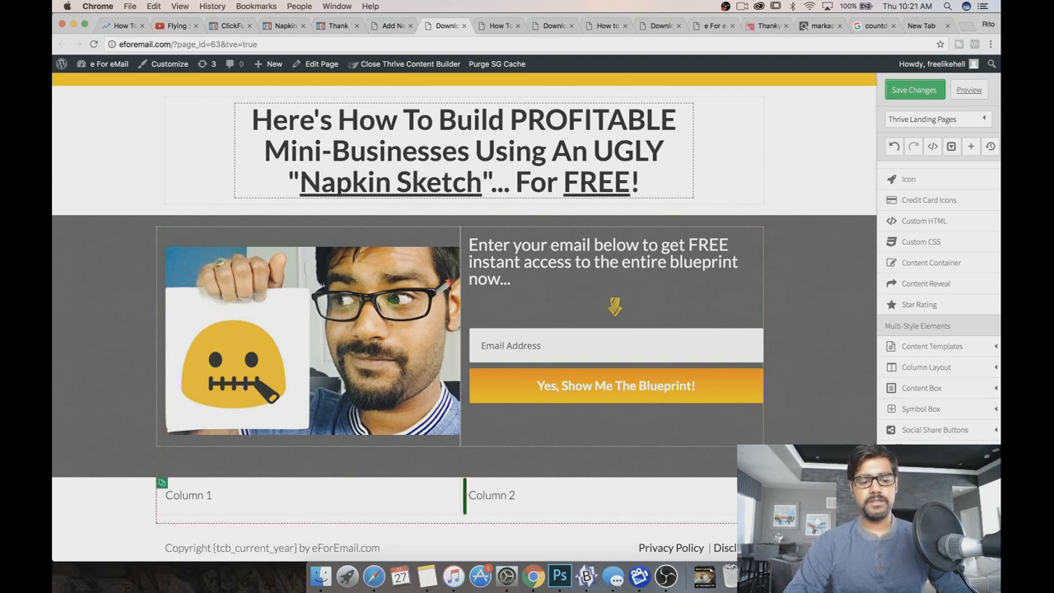
pyautogui.click(757, 483)
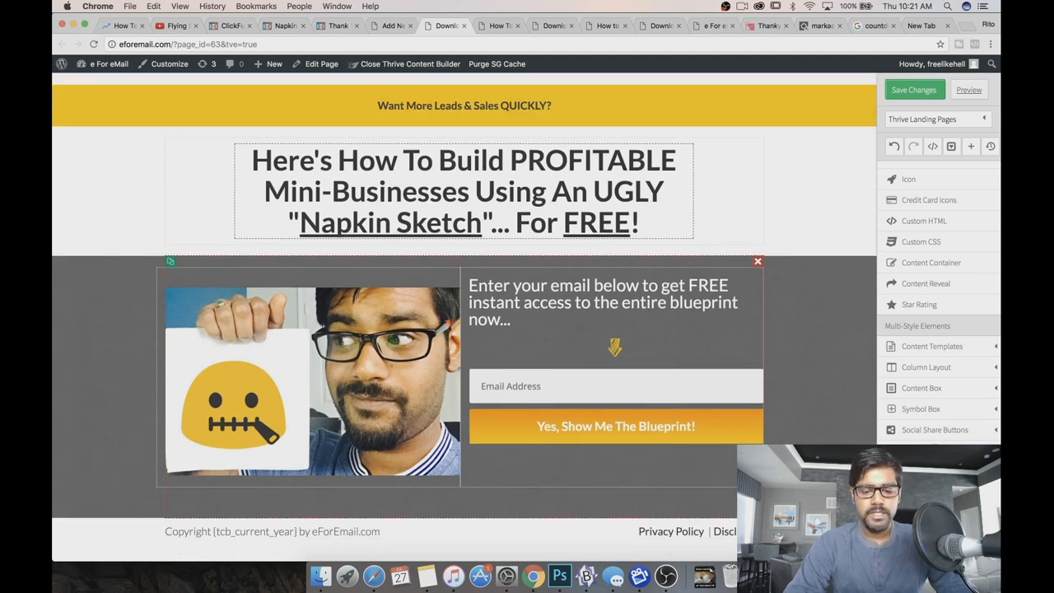
pyautogui.click(906, 93)
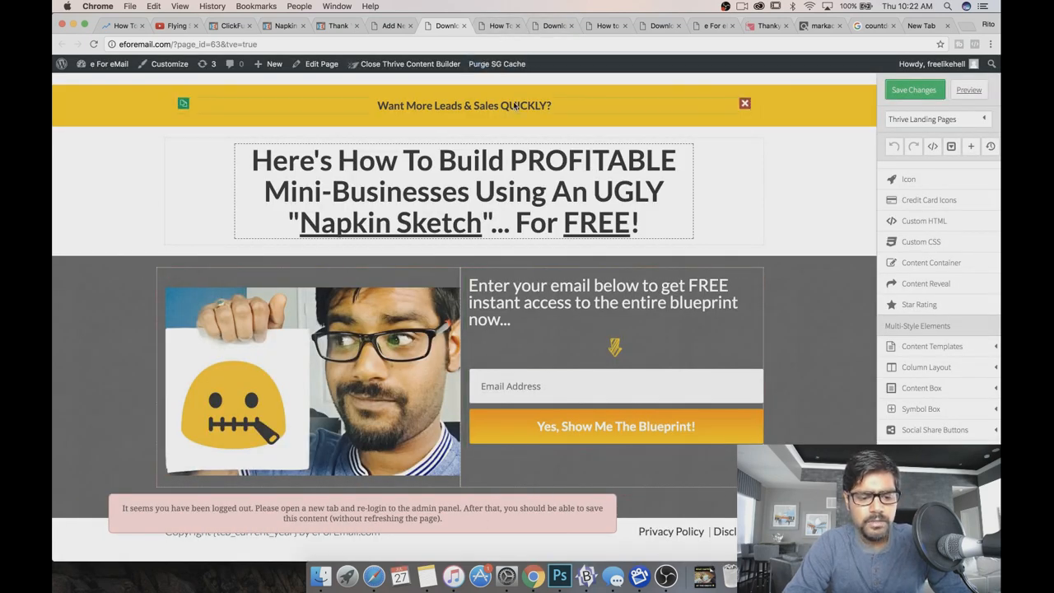
# Log back in to the eforemail.com WordPress admin in another tab and save the landing page in the editor.
pyautogui.click(501, 25)
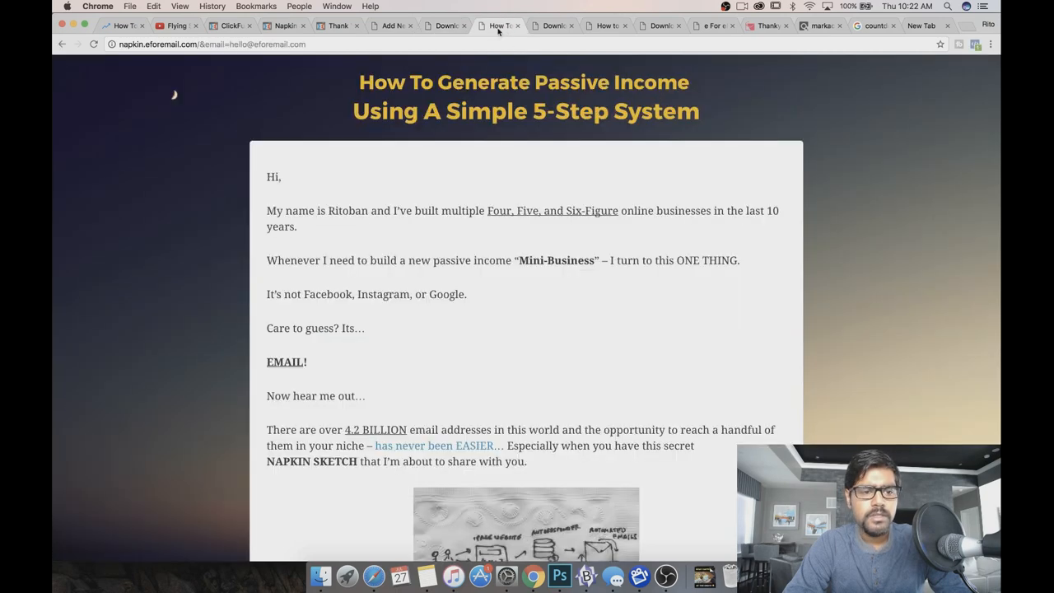
pyautogui.click(376, 45)
pyautogui.write('eforemail.com')
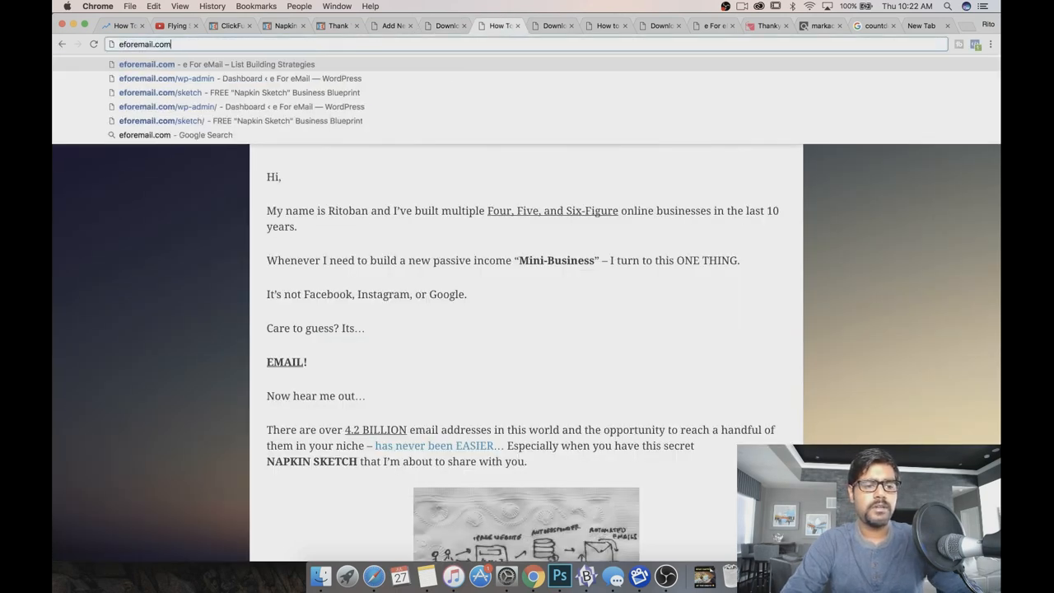
pyautogui.press('Return')
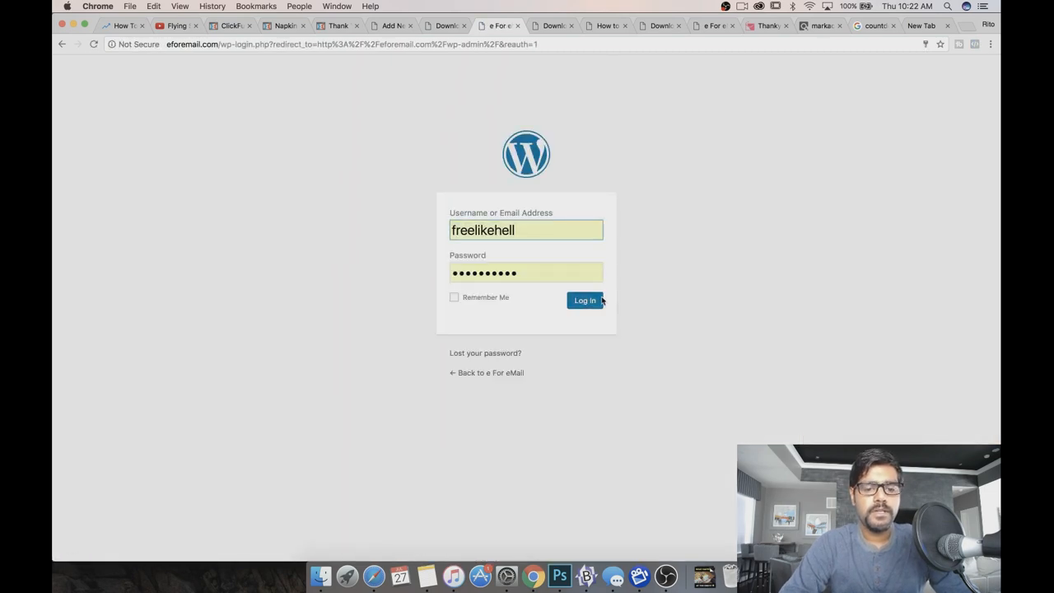
pyautogui.click(602, 301)
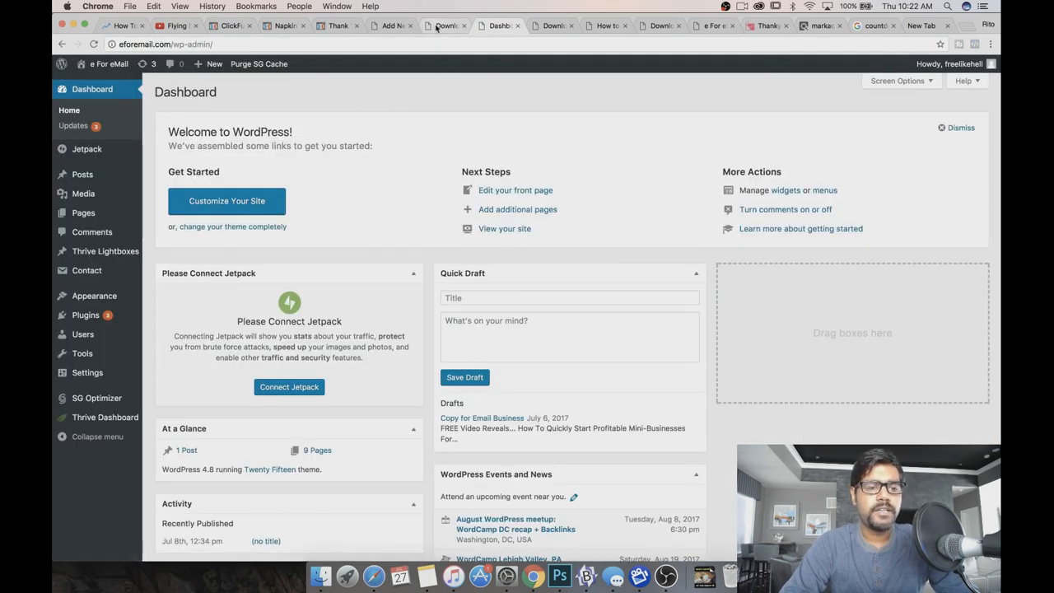
pyautogui.click(440, 25)
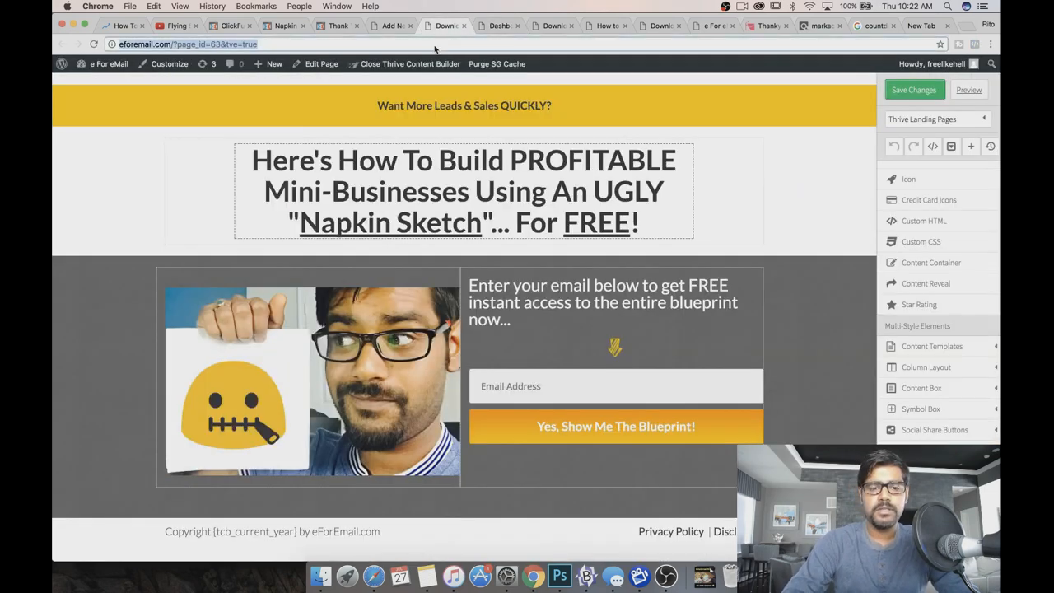
pyautogui.click(912, 90)
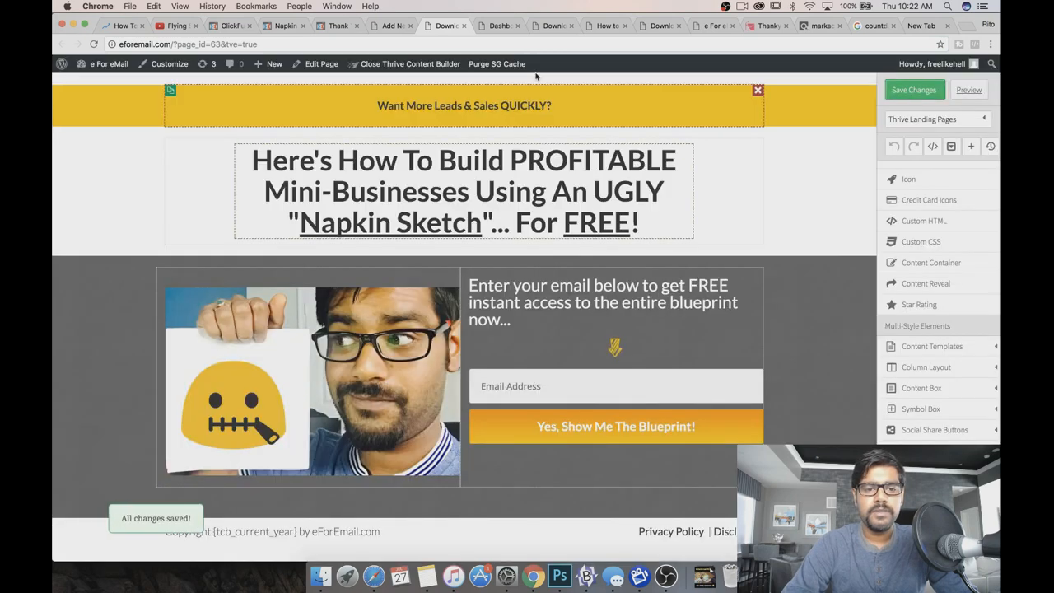
# View the site's home page from the dashboard and preview the saved landing page.
pyautogui.click(492, 27)
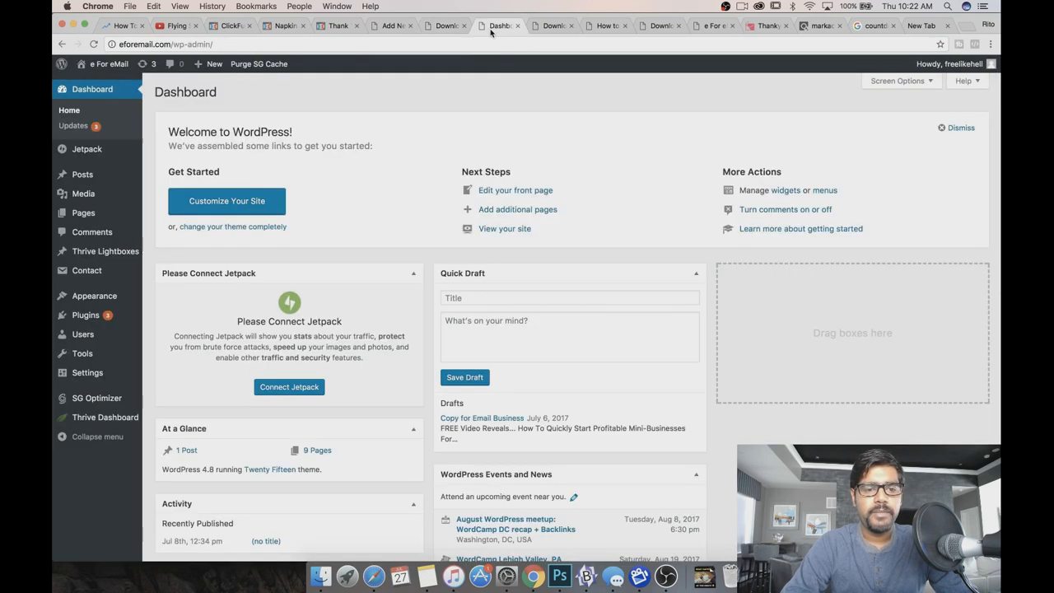
pyautogui.moveTo(99, 64)
pyautogui.click(94, 83)
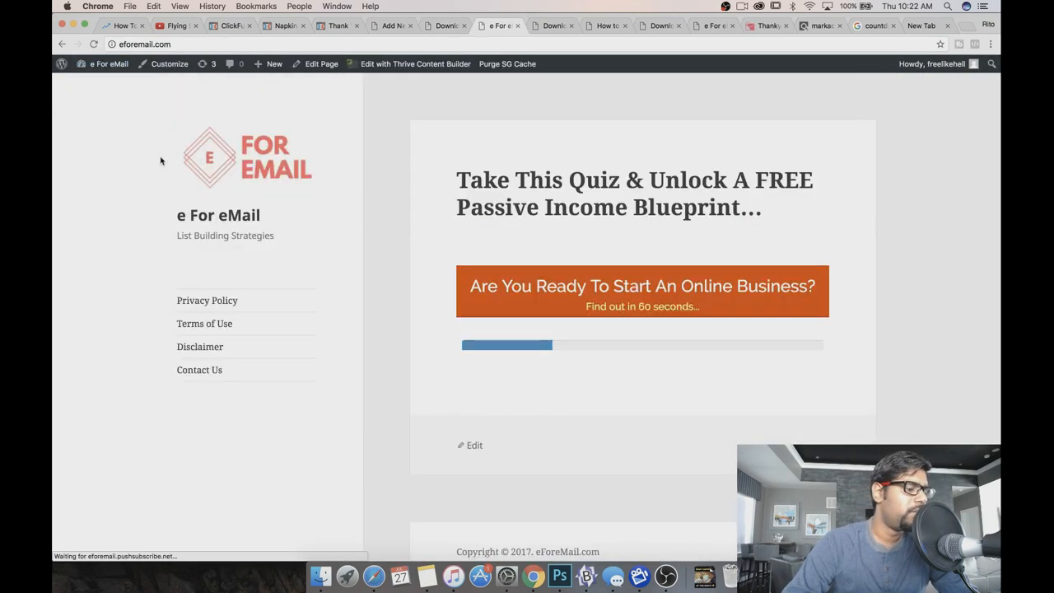
pyautogui.click(451, 25)
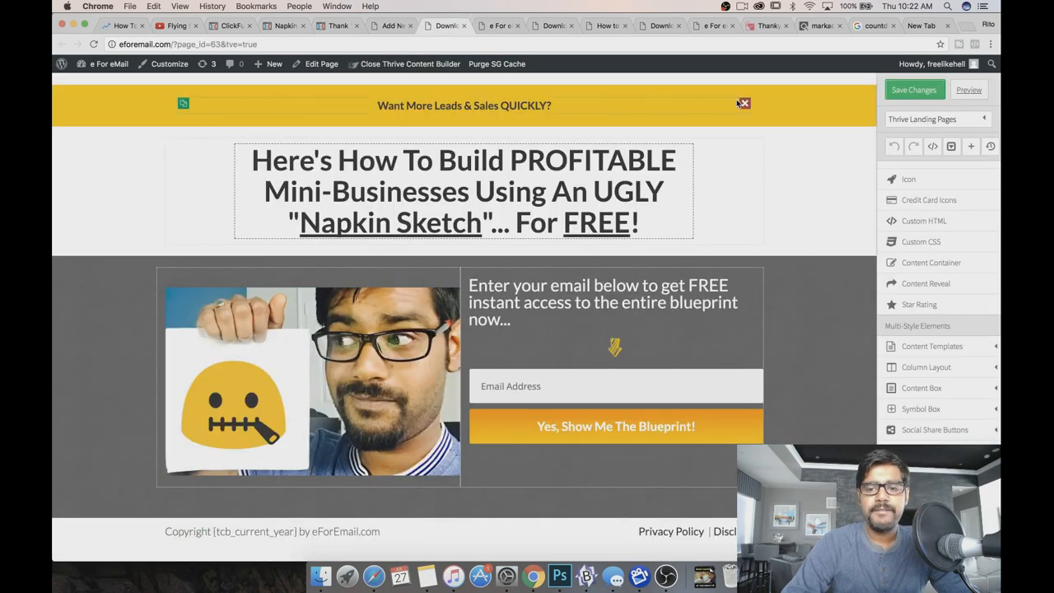
pyautogui.click(972, 95)
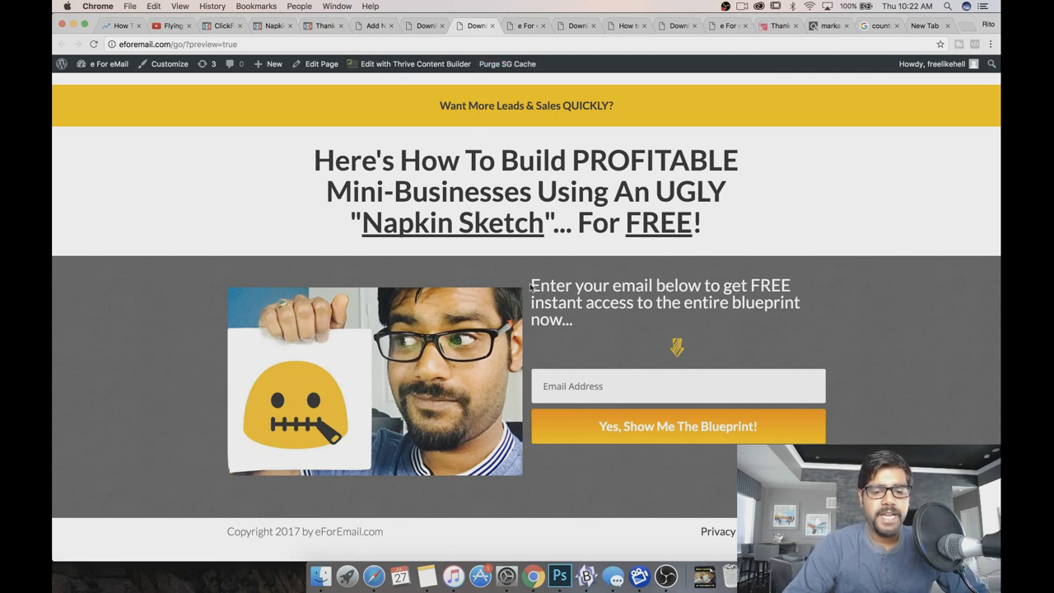
# Set the top margin of the photo and form column layout to 10 px and its left margin to 15 px.
pyautogui.click(424, 26)
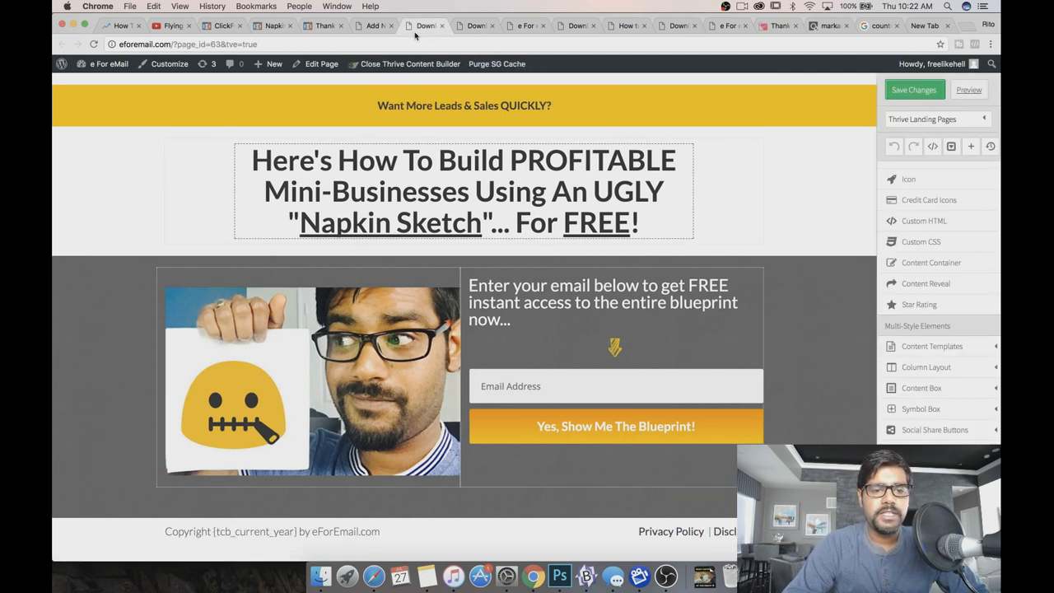
pyautogui.click(507, 274)
pyautogui.click(198, 248)
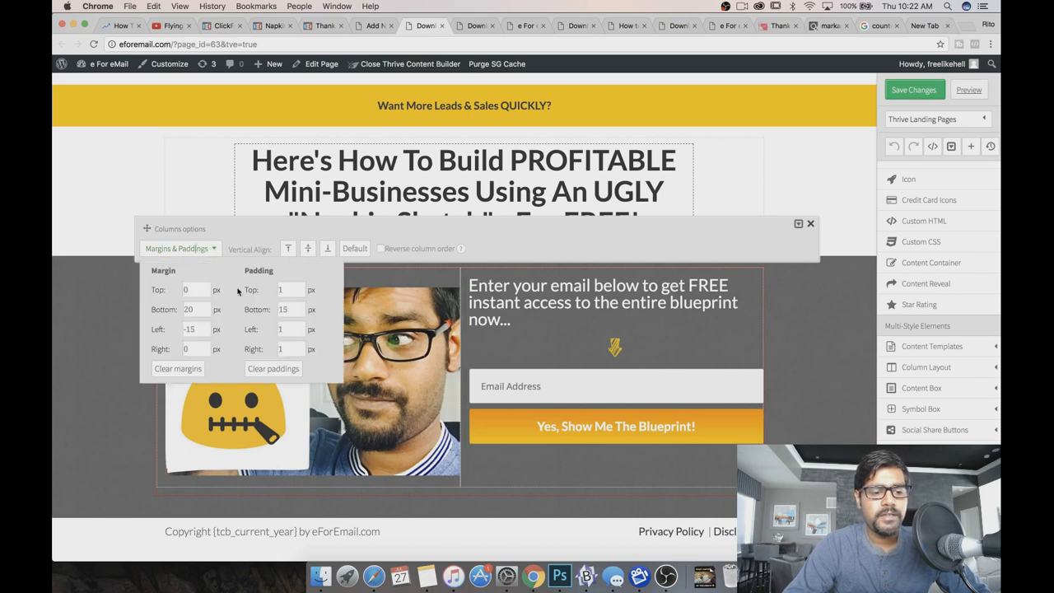
pyautogui.click(206, 292)
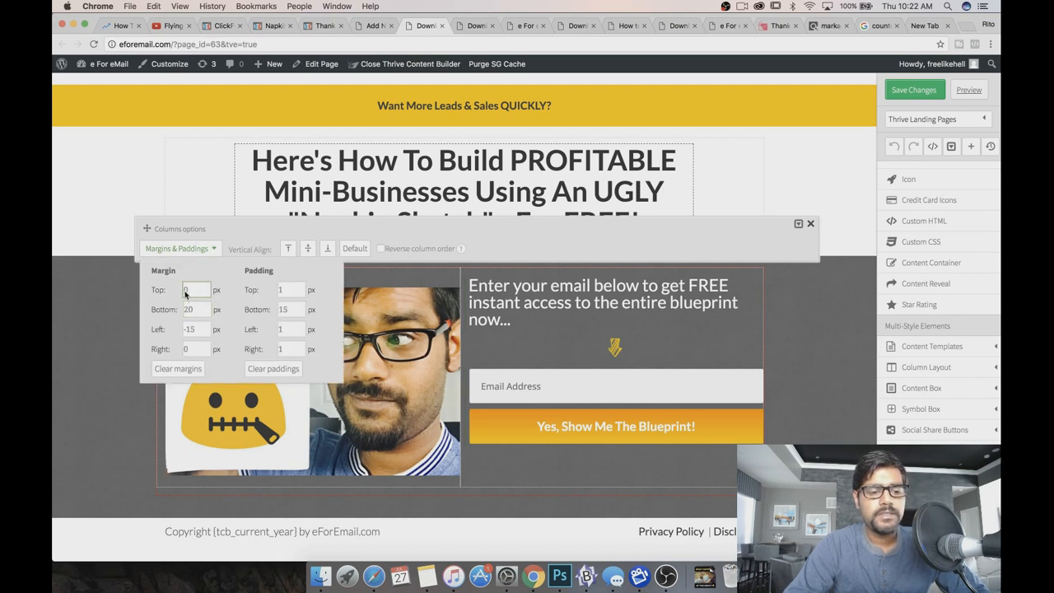
pyautogui.write('10')
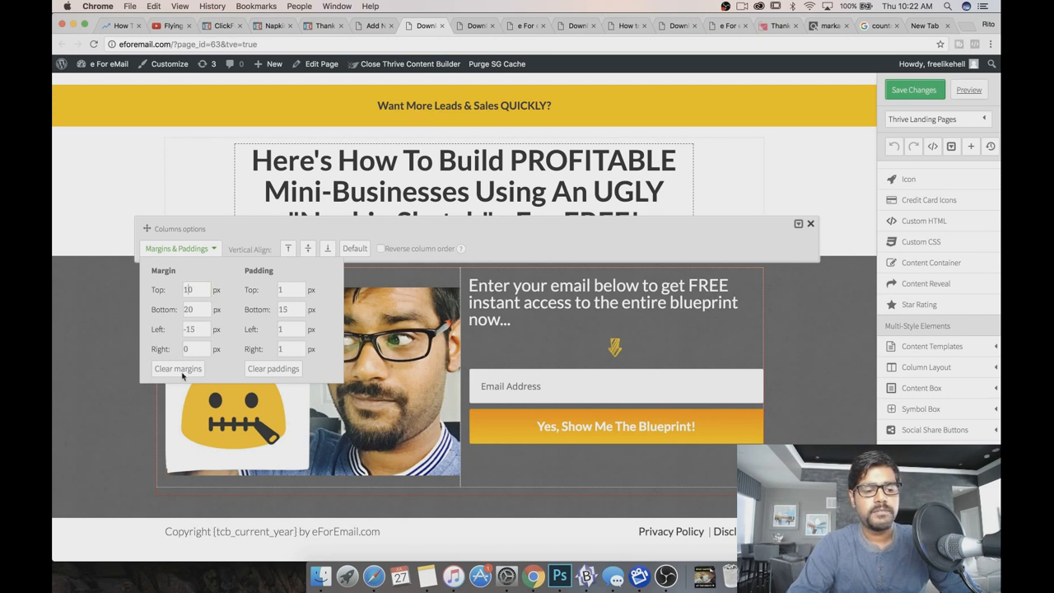
pyautogui.press('Return')
pyautogui.click(188, 330)
pyautogui.press('BackSpace')
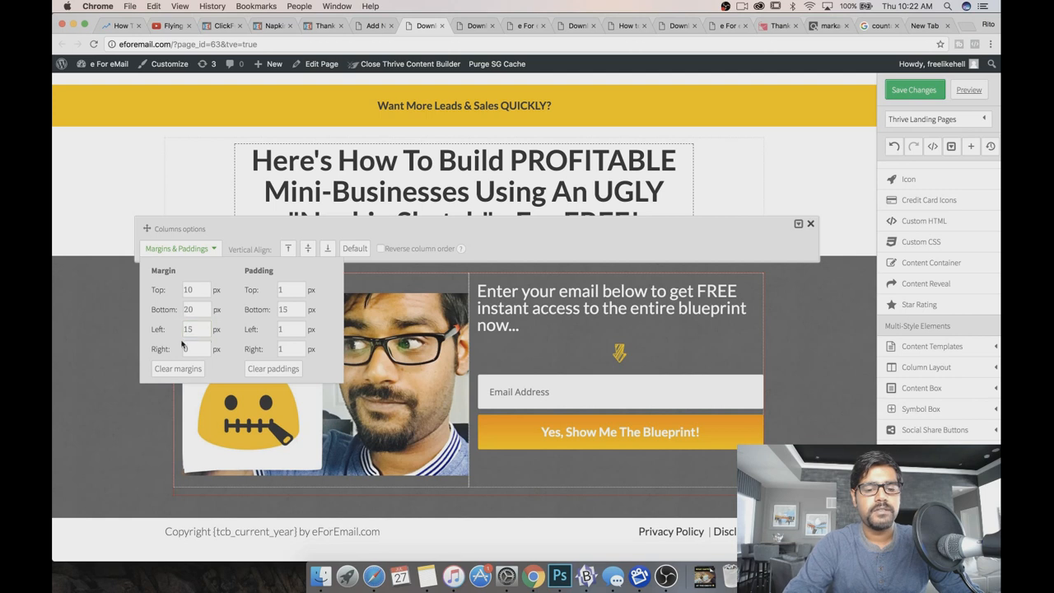
# Set the column layout's right margin to 10 px and left margin to 25 px, and save the page.
pyautogui.click(185, 314)
pyautogui.click(197, 352)
pyautogui.write('1')
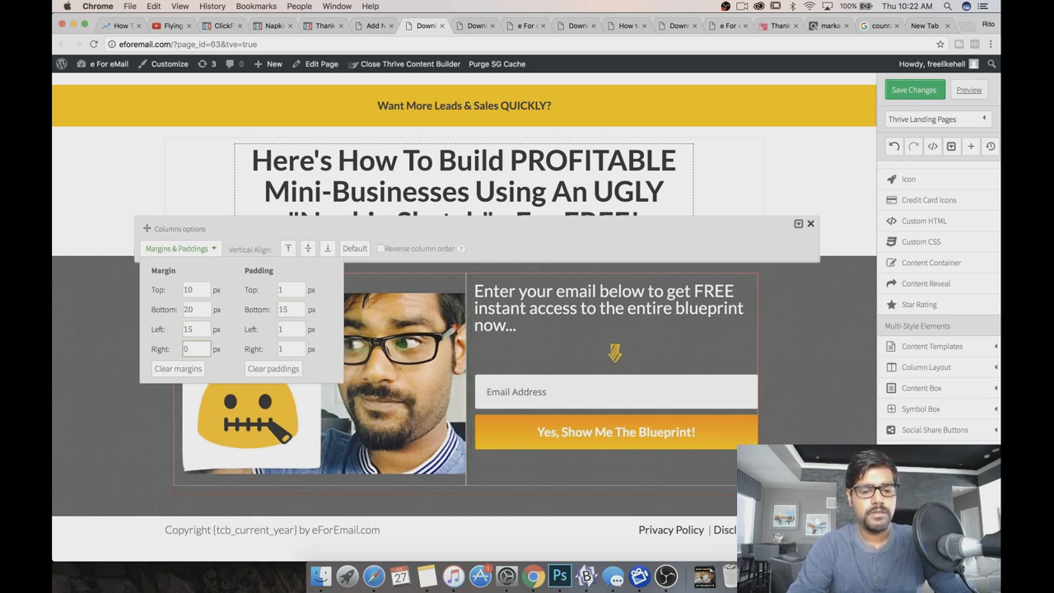
pyautogui.write('2')
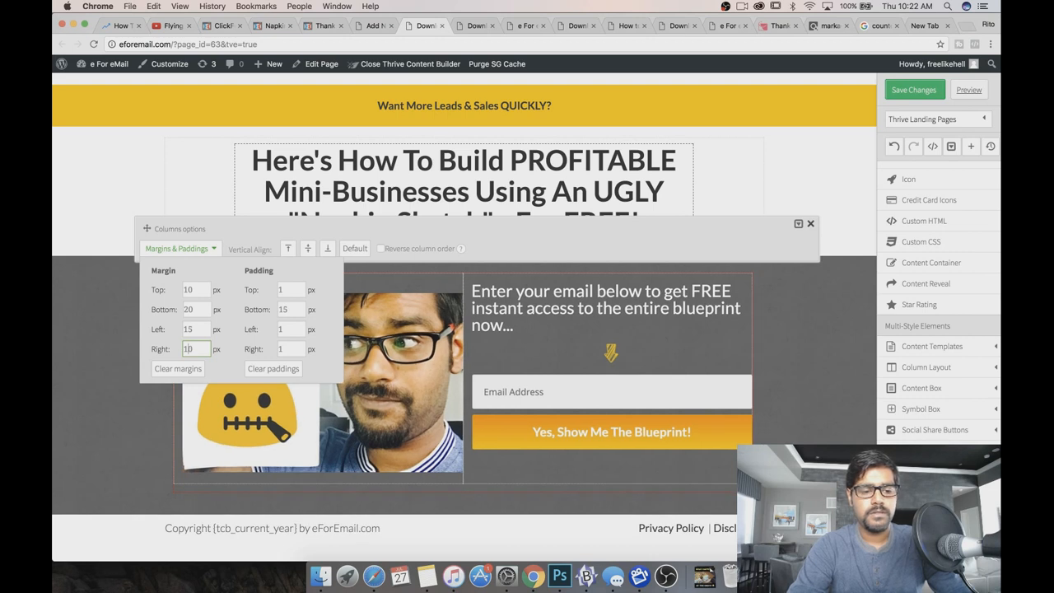
pyautogui.hotkey('shift', 'Tab')
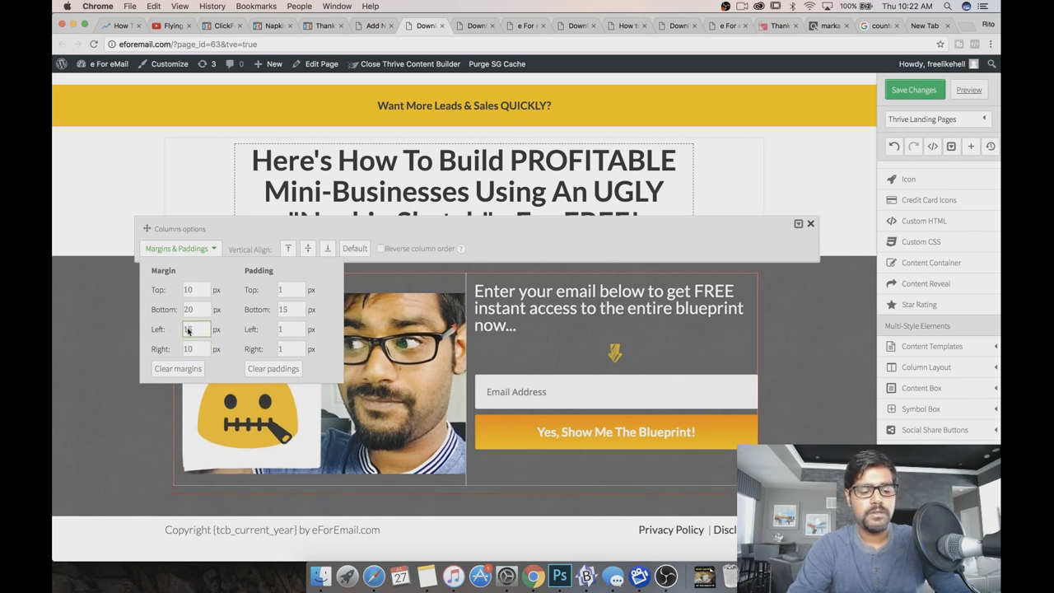
pyautogui.write('25')
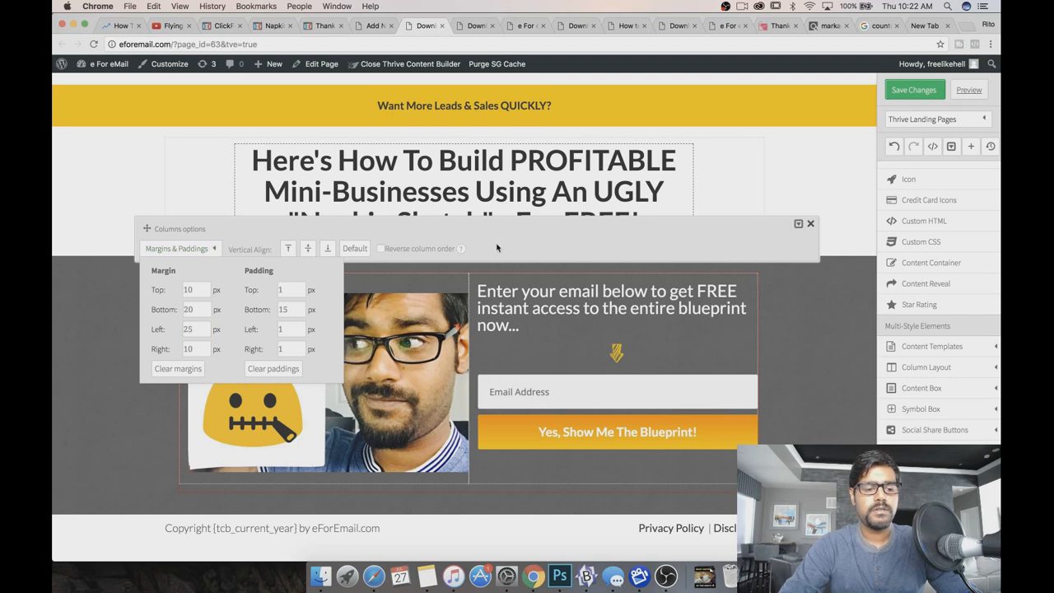
pyautogui.click(810, 224)
pyautogui.click(898, 99)
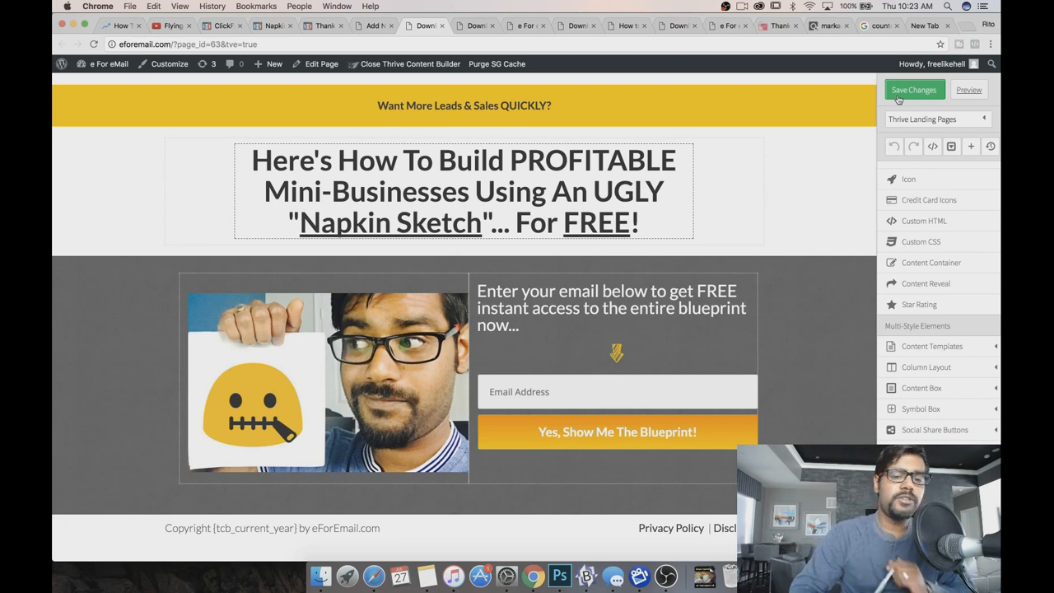
# Open the published page eforemail.com/go/ in an incognito window, dismiss the notification popup and check the layout.
pyautogui.click(463, 25)
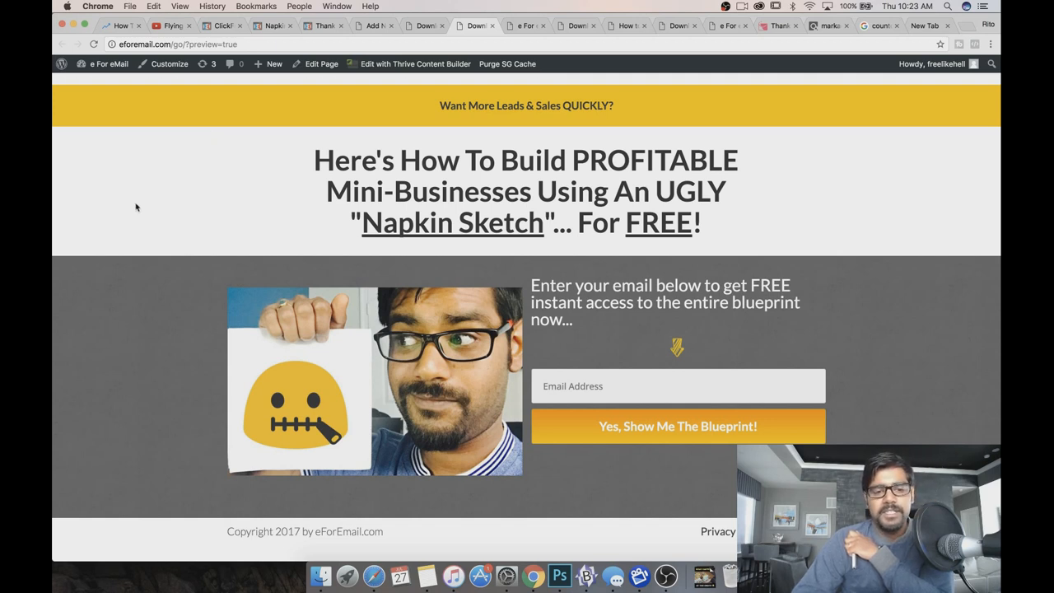
pyautogui.scroll(-1, 135, 206)
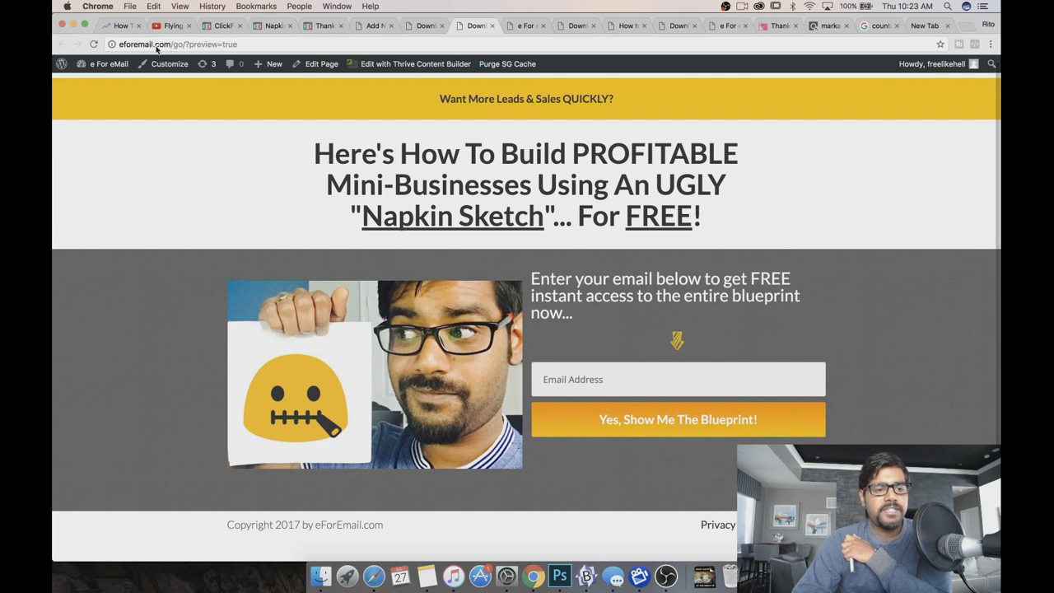
pyautogui.moveTo(188, 45); pyautogui.dragTo(99, 48)
pyautogui.press('super+c')
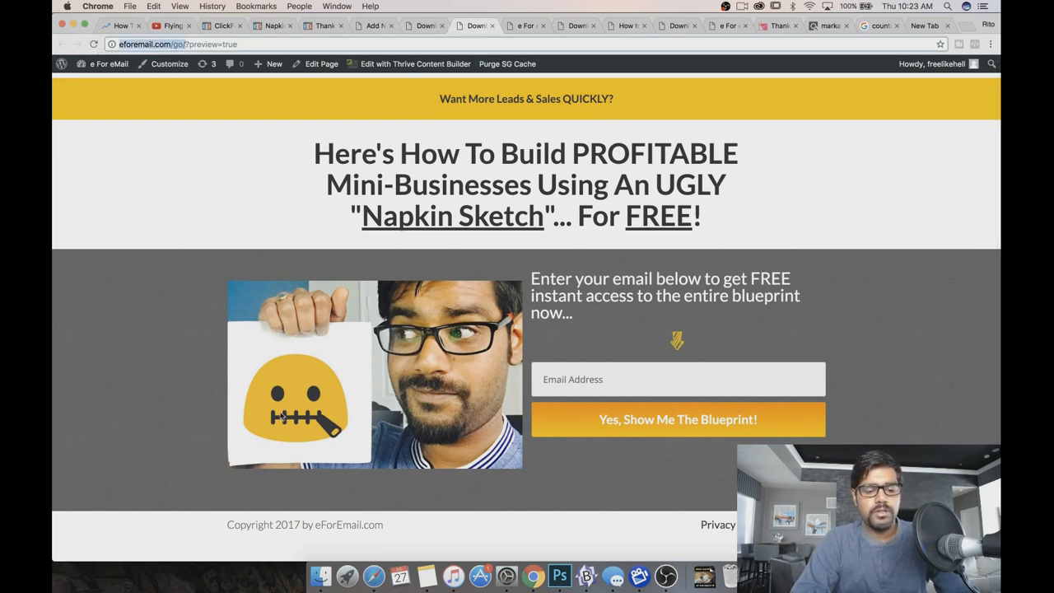
pyautogui.click(990, 44)
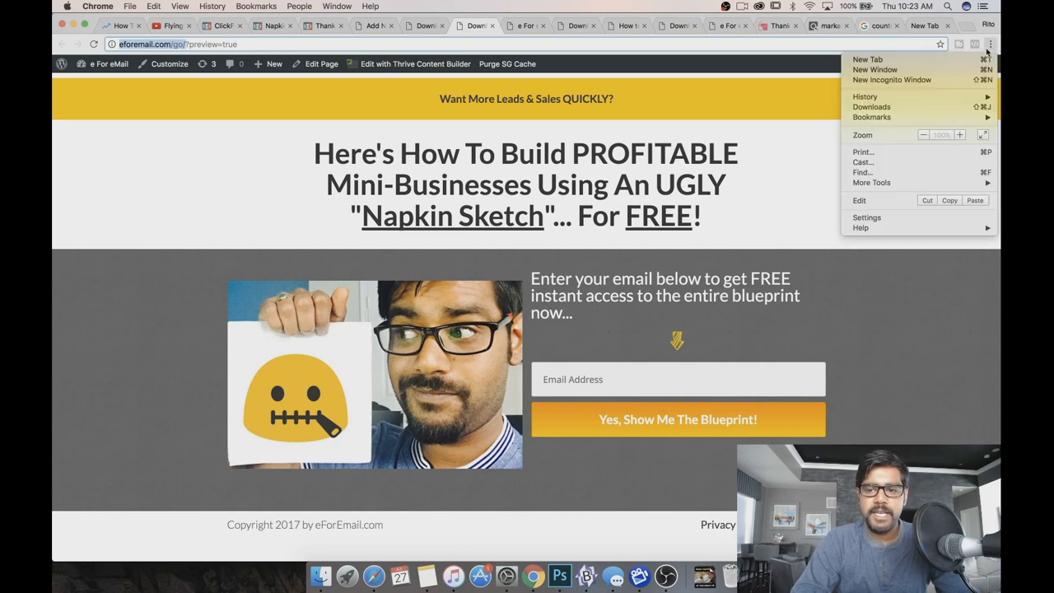
pyautogui.click(946, 80)
pyautogui.press('super+v')
pyautogui.press('Return')
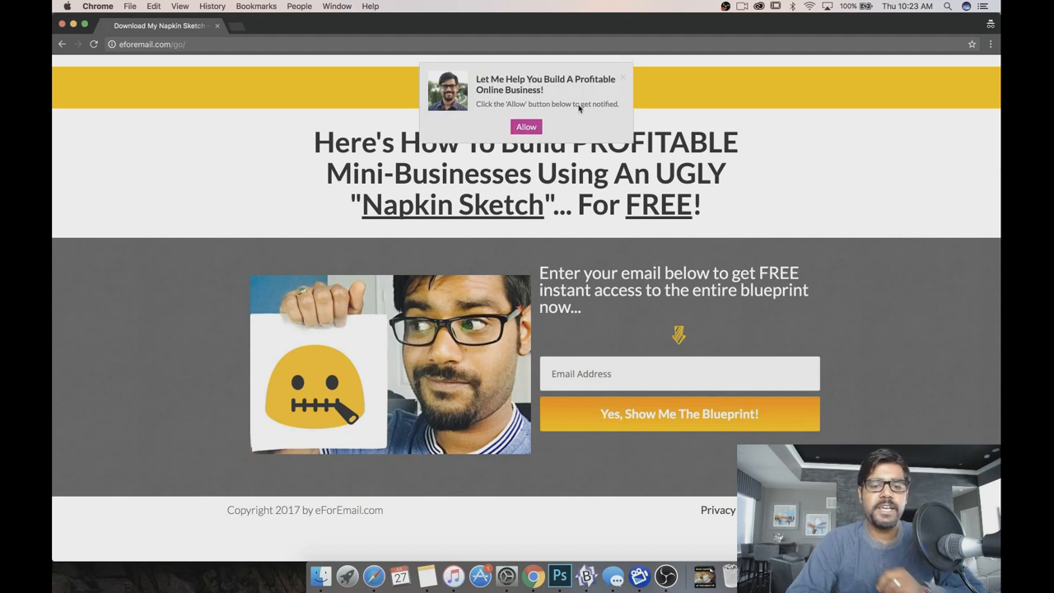
pyautogui.click(622, 80)
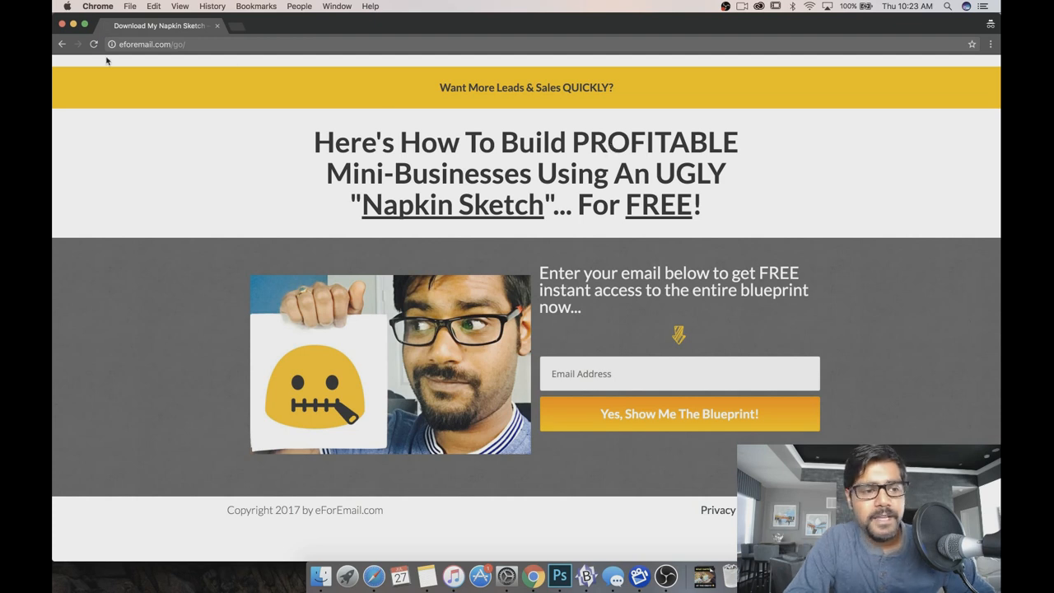
pyautogui.click(62, 25)
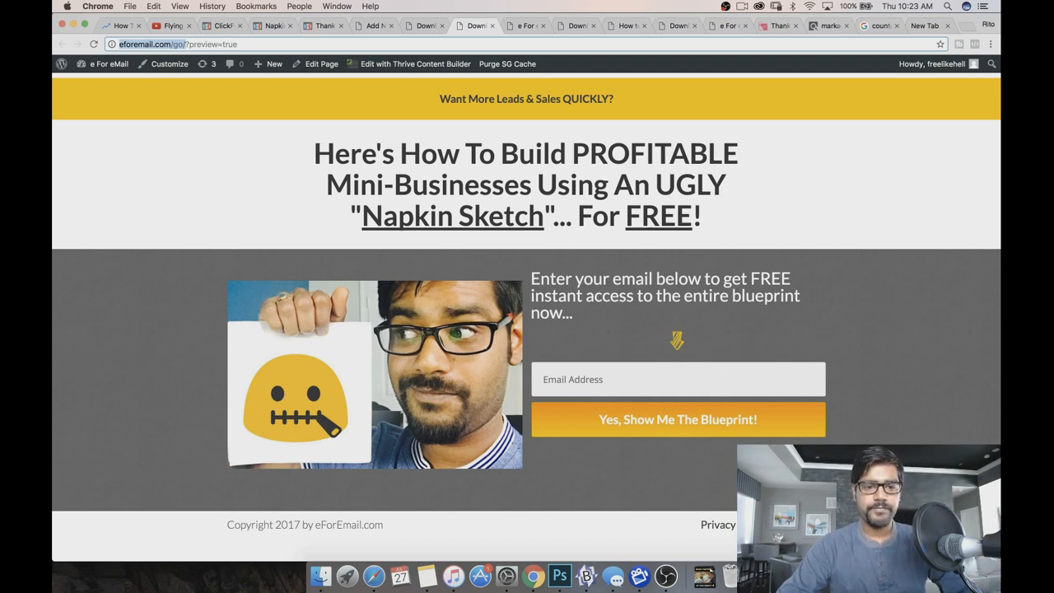
# Open funnelforme.com in a new tab and go to the plugin's license pricing options.
pyautogui.press('super+t')
pyautogui.write('funnelforme.com')
pyautogui.press('Return')
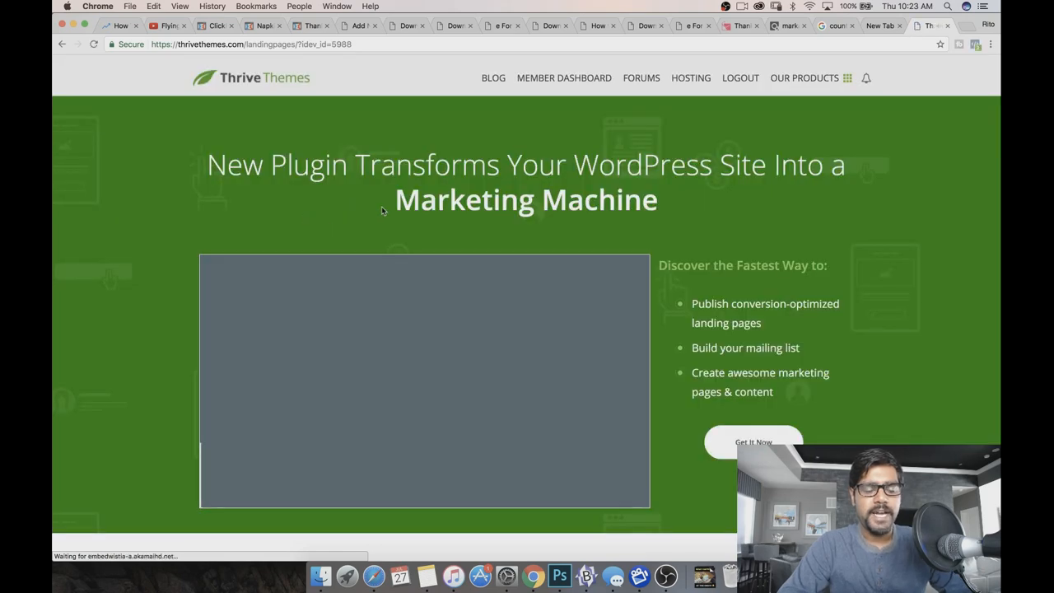
pyautogui.scroll(-1, 423, 372)
pyautogui.scroll(-3, 423, 374)
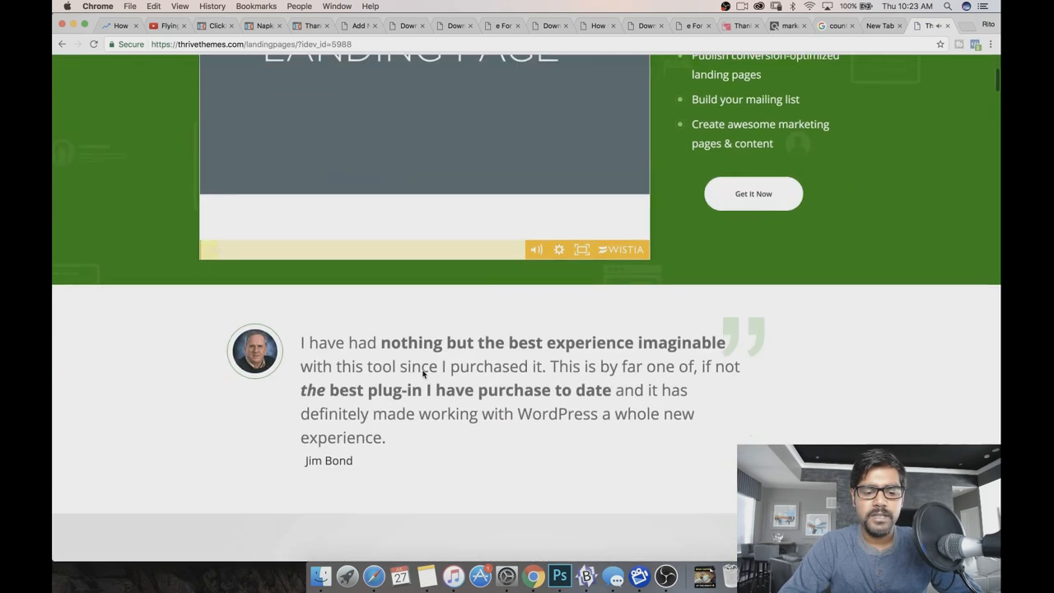
pyautogui.click(752, 194)
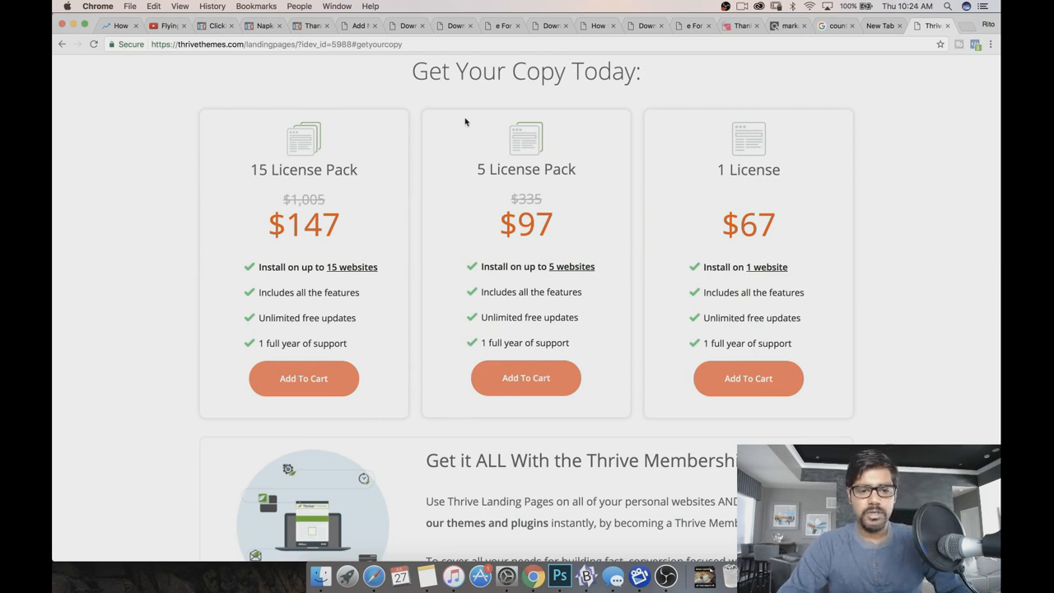
# Switch to Deskscribble, clear the old drawings and circle the 5 License Pack, 15 License Pack and 1 License offers.
pyautogui.press('super+Tab')
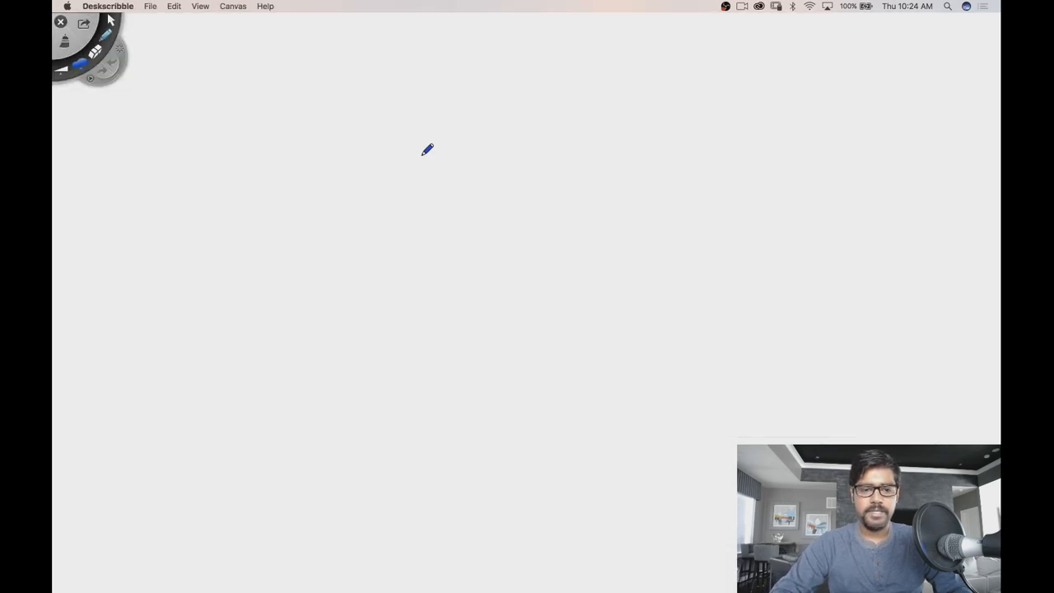
pyautogui.press('w')
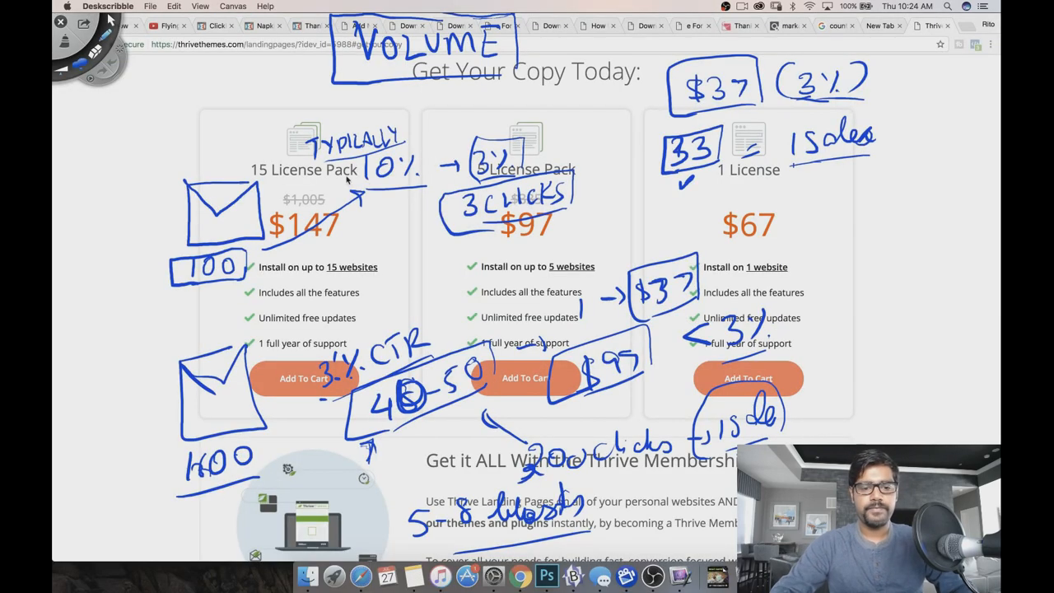
pyautogui.click(64, 41)
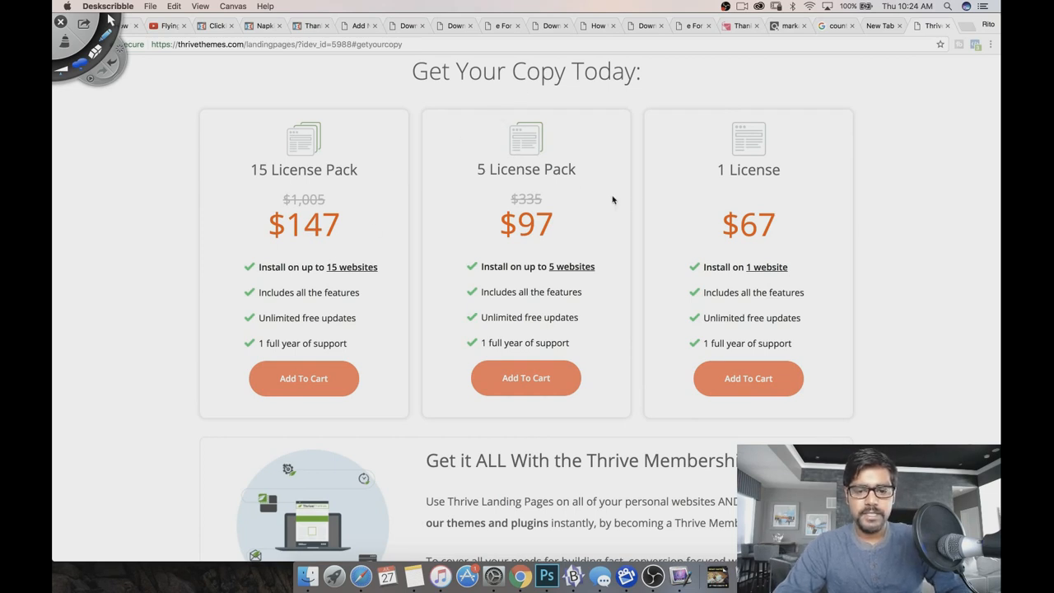
pyautogui.moveTo(500, 108)
pyautogui.mouseDown()
pyautogui.moveTo(560, 248)
pyautogui.moveTo(517, 123)
pyautogui.mouseUp()
pyautogui.moveTo(277, 91)
pyautogui.mouseDown()
pyautogui.moveTo(365, 190)
pyautogui.moveTo(311, 99)
pyautogui.mouseUp()
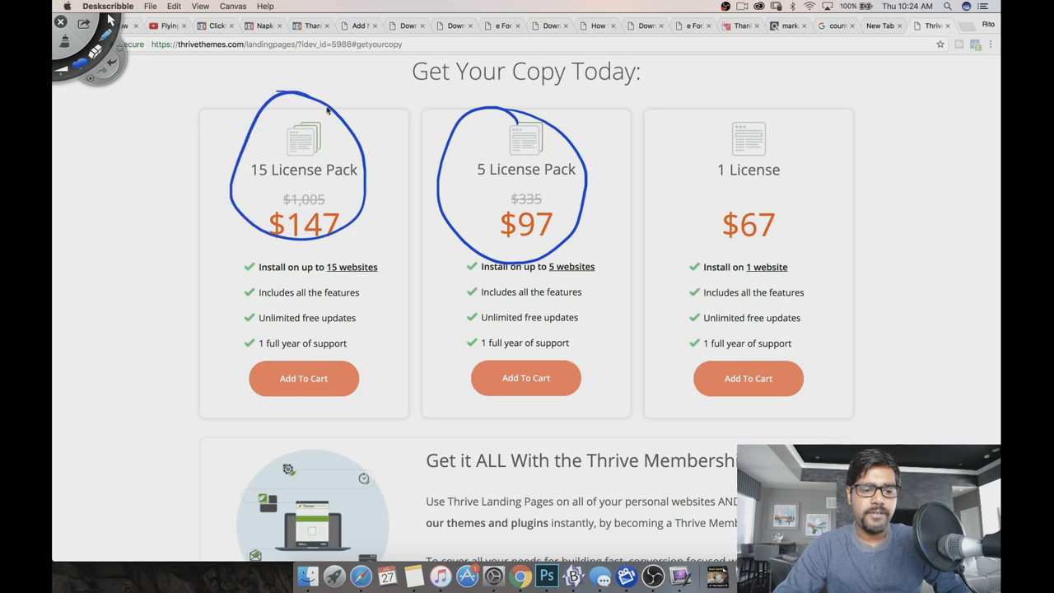
pyautogui.moveTo(671, 114)
pyautogui.mouseDown()
pyautogui.moveTo(704, 107)
pyautogui.moveTo(724, 251)
pyautogui.moveTo(659, 131)
pyautogui.mouseUp()
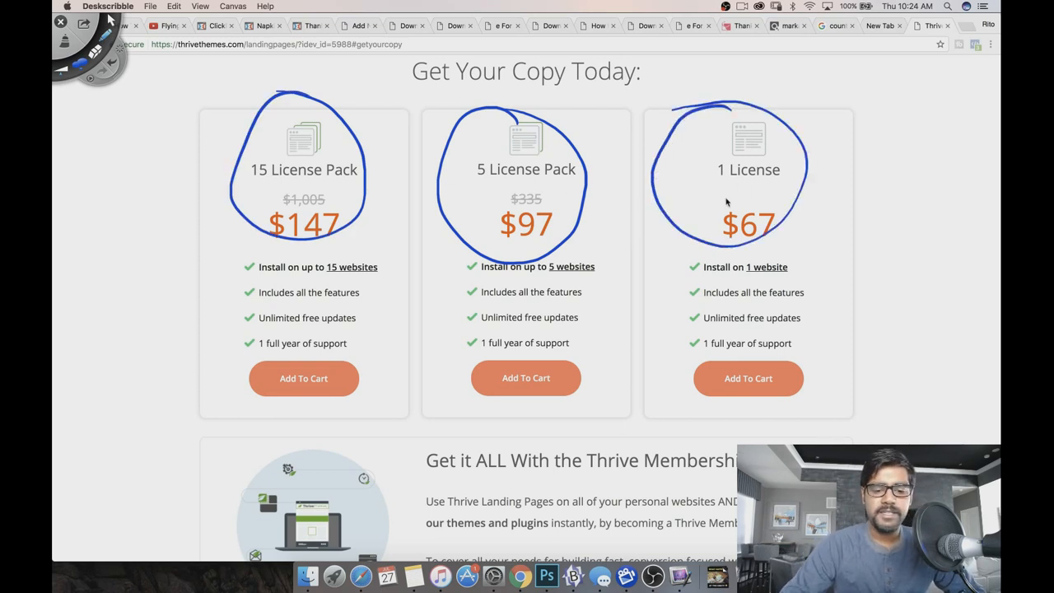
# Underline the Thrive Membership heading and circle its $19/month price in the pricing section.
pyautogui.moveTo(565, 470); pyautogui.dragTo(737, 469)
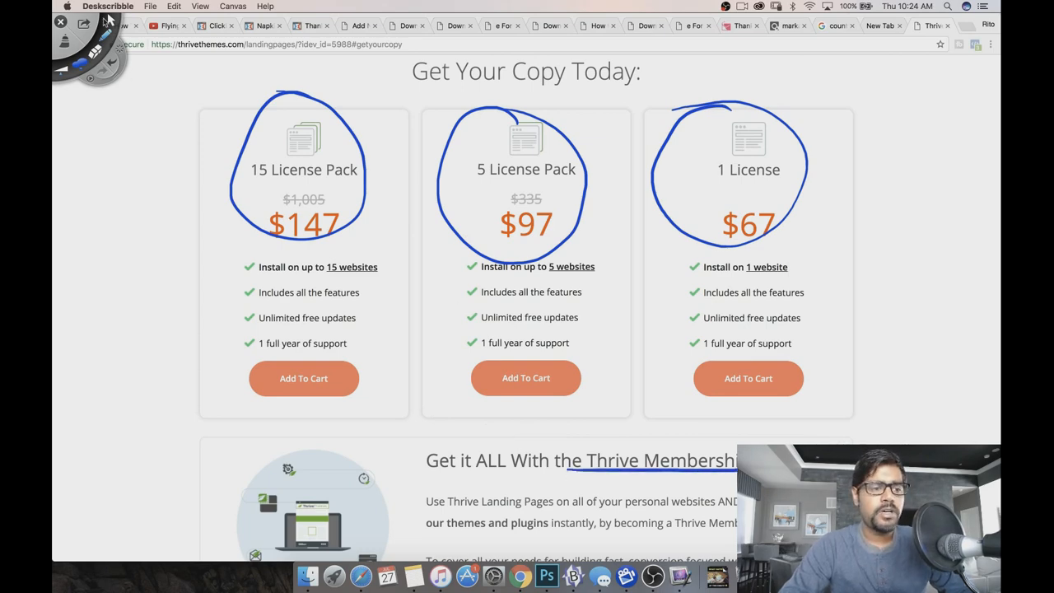
pyautogui.scroll(-5, 356, 247)
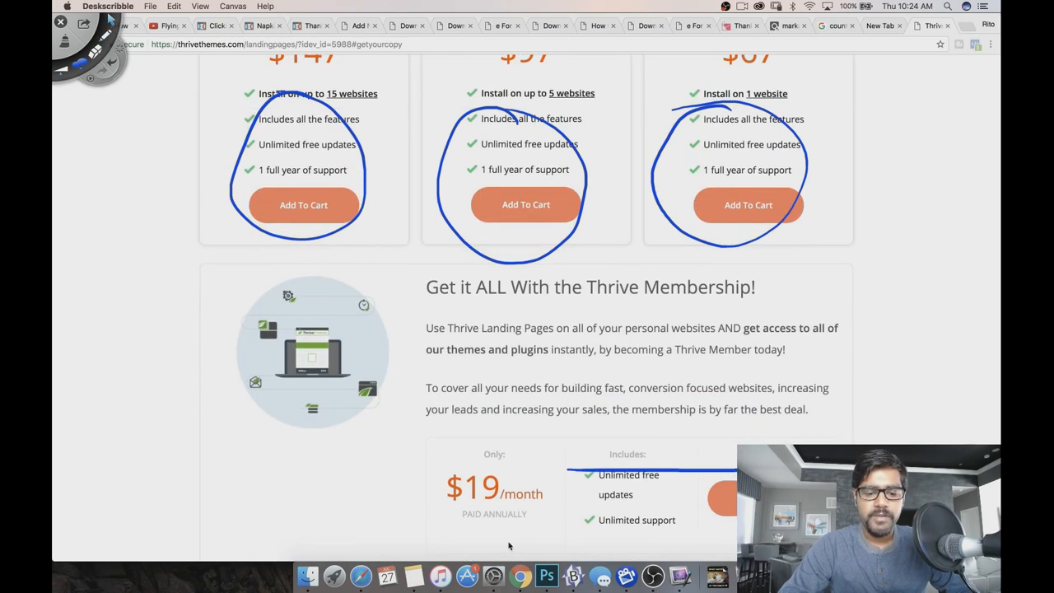
pyautogui.click(443, 440)
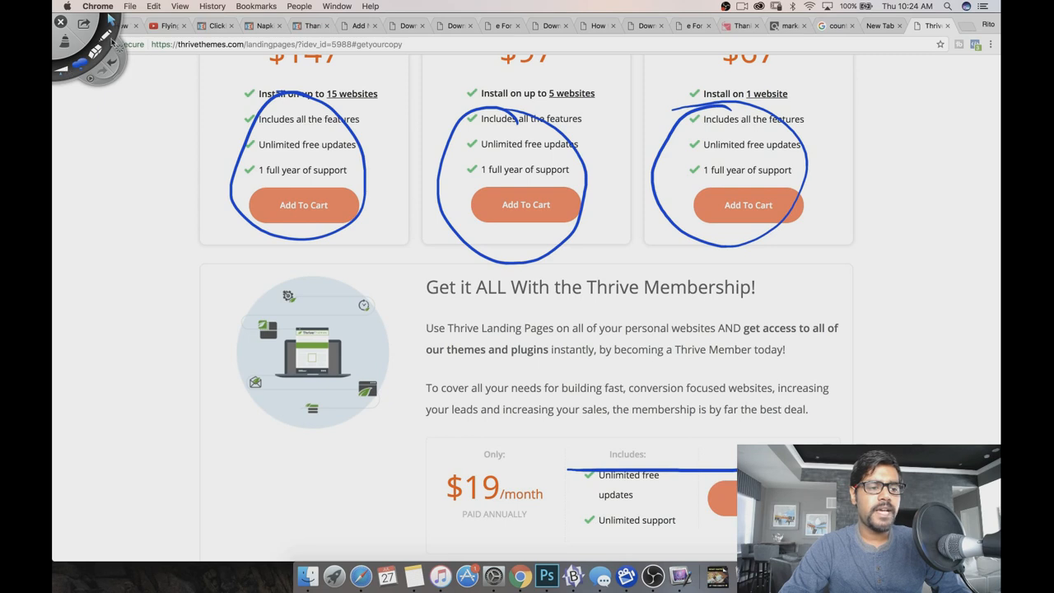
pyautogui.click(112, 43)
pyautogui.moveTo(484, 450)
pyautogui.mouseDown()
pyautogui.moveTo(549, 480)
pyautogui.moveTo(514, 462)
pyautogui.mouseUp()
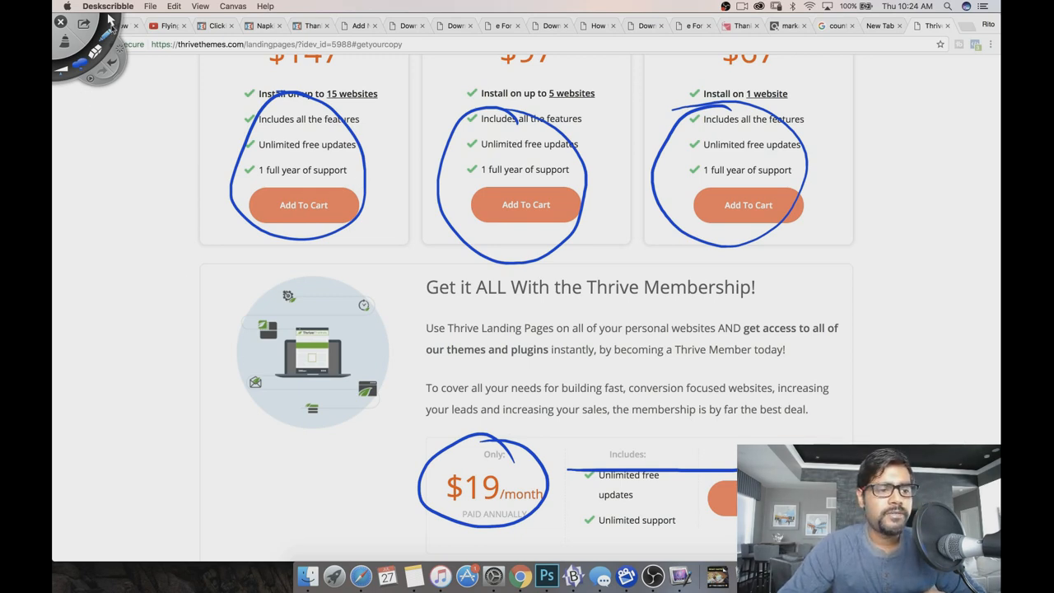
# Clear all the drawings from the screen and return to the start of the plugin's sales page.
pyautogui.scroll(15, 394, 290)
pyautogui.scroll(1, 395, 295)
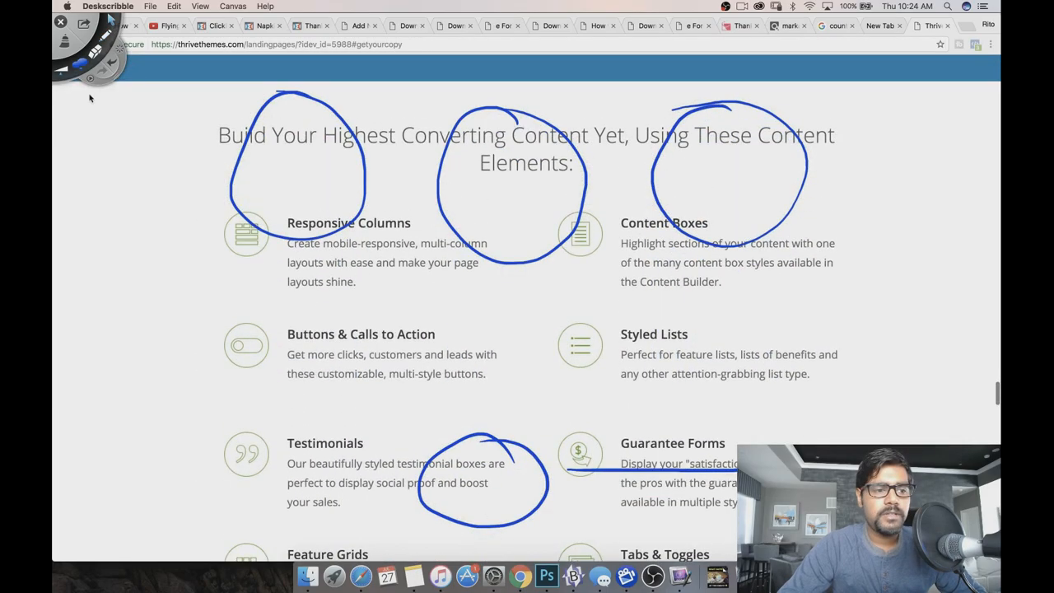
pyautogui.click(65, 56)
pyautogui.scroll(15, 539, 329)
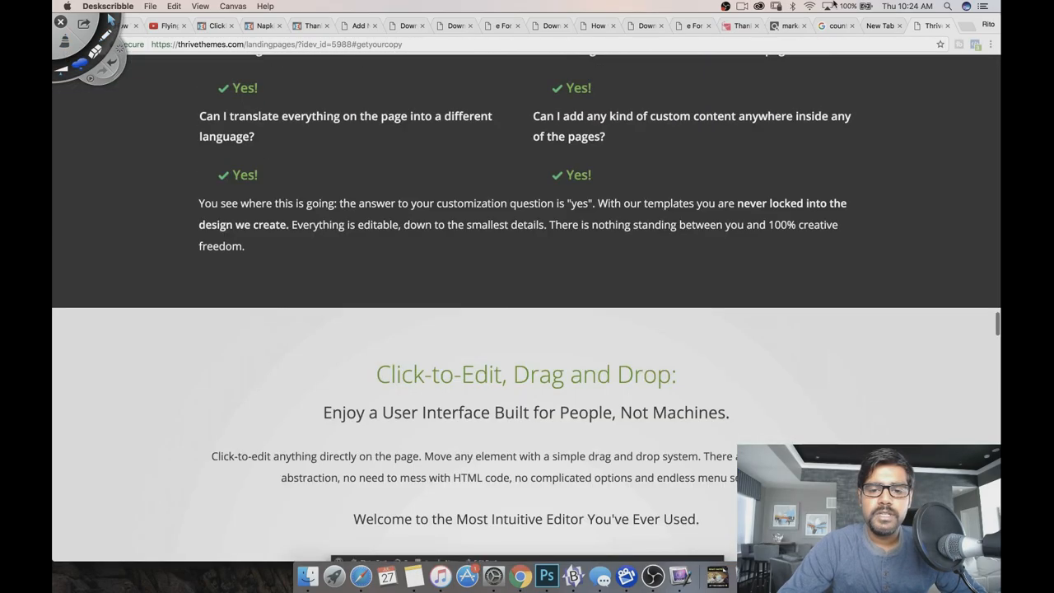
pyautogui.scroll(20, 786, 406)
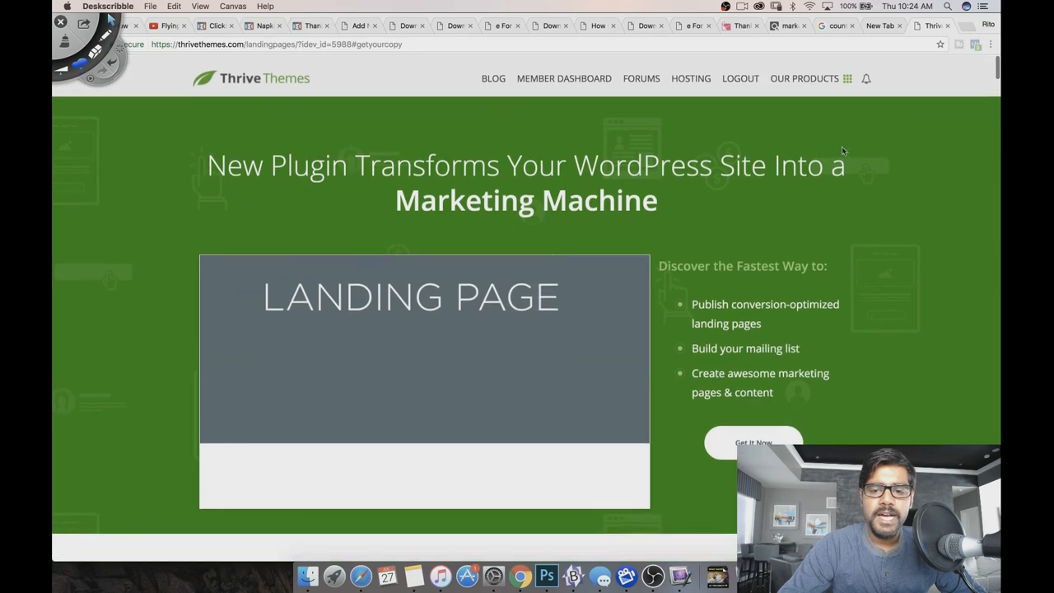
# Open the overview of all Thrive products and go to the Thrive Themes product page.
pyautogui.click(848, 77)
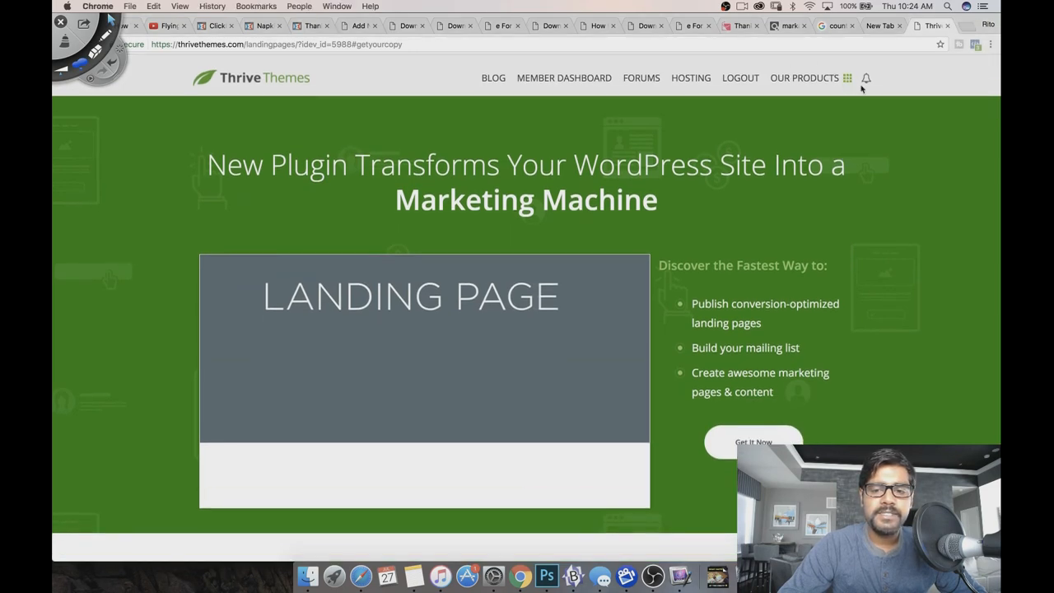
pyautogui.click(847, 79)
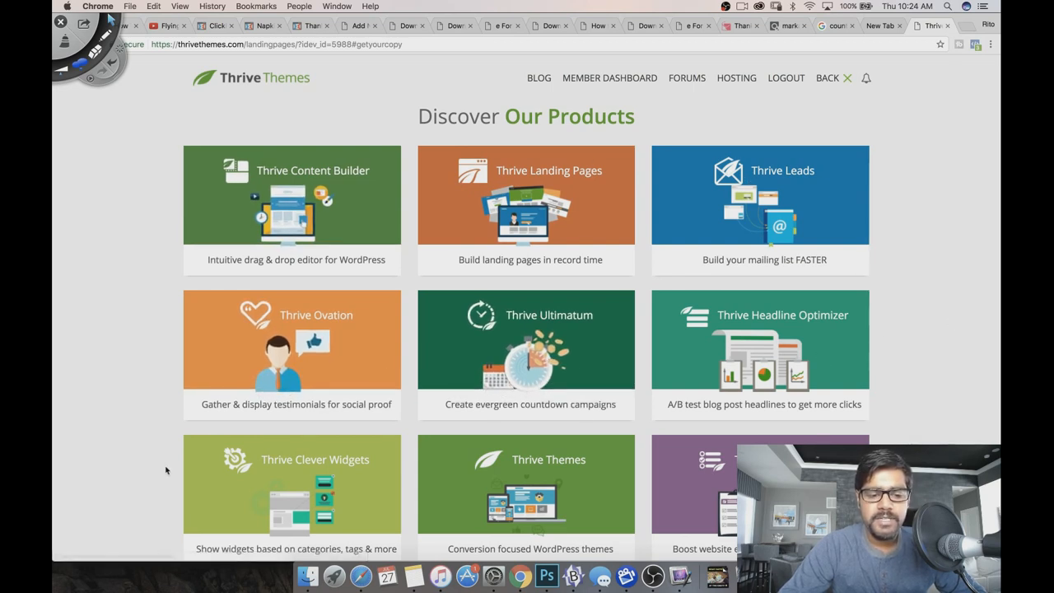
pyautogui.click(567, 498)
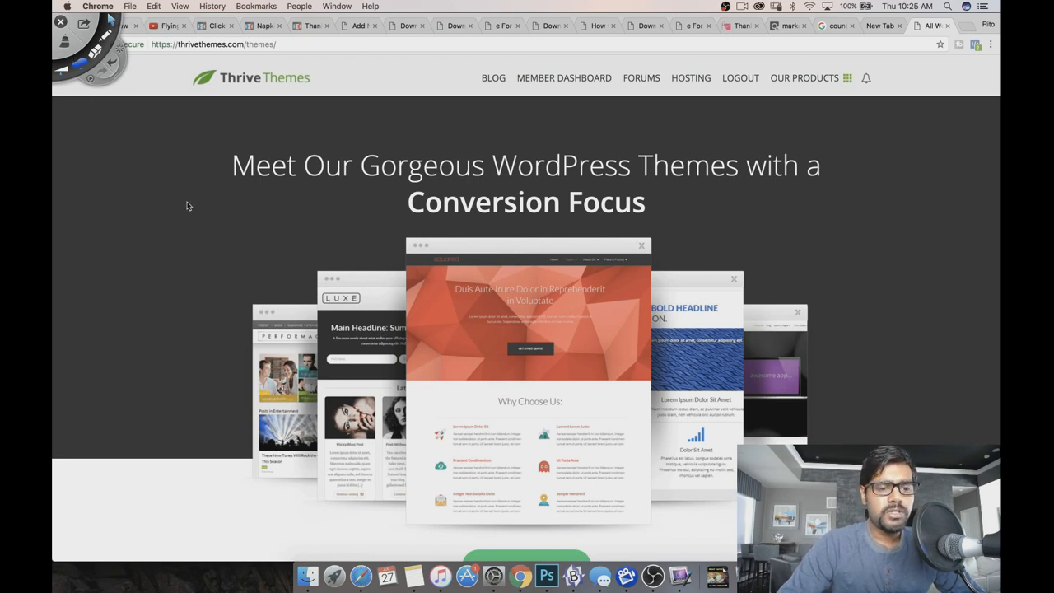
# Return to the landing pages plugin's sales page and review its template gallery, license pricing and bundled products.
pyautogui.hscroll(-5, 187, 205)
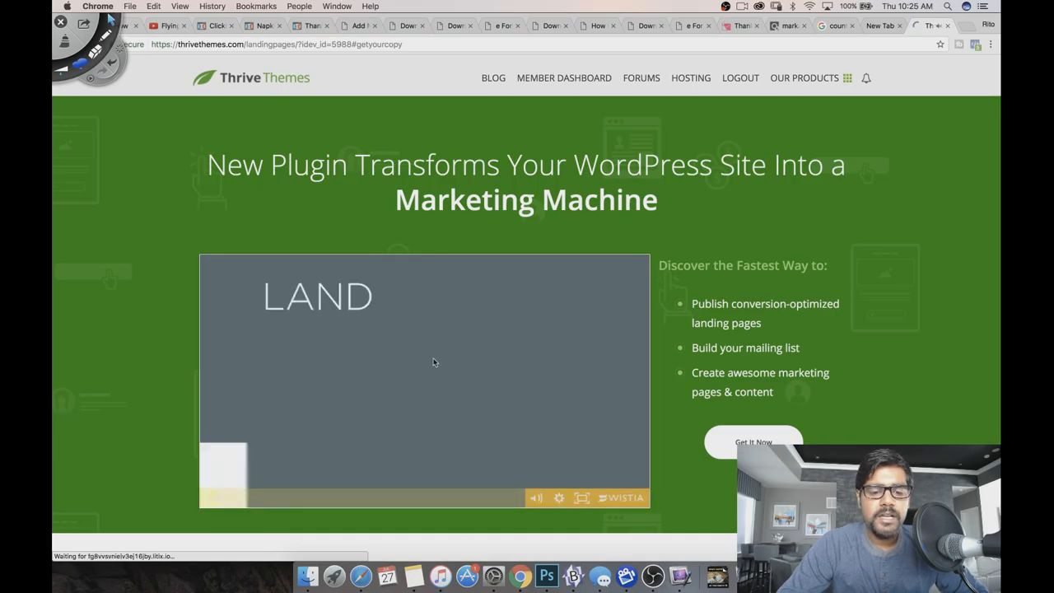
pyautogui.scroll(-15, 433, 357)
pyautogui.scroll(-20, 434, 363)
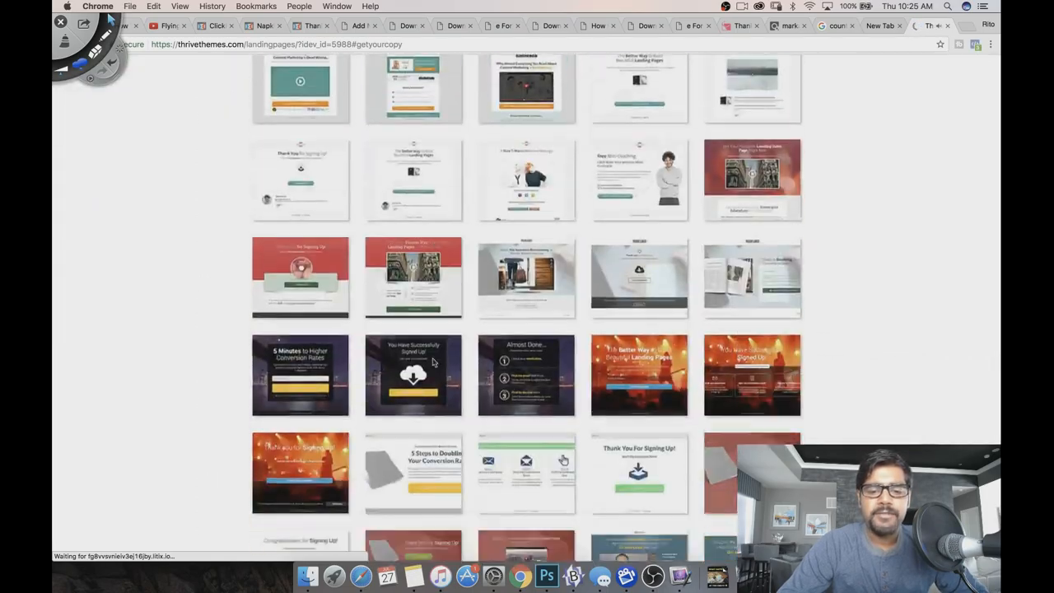
pyautogui.scroll(-10, 432, 358)
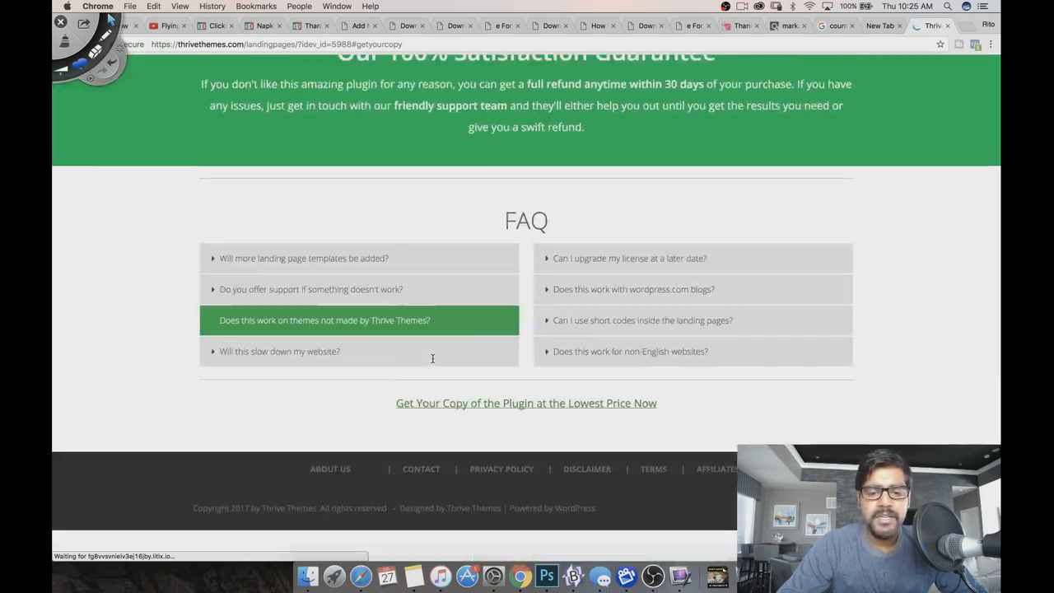
pyautogui.scroll(12, 432, 358)
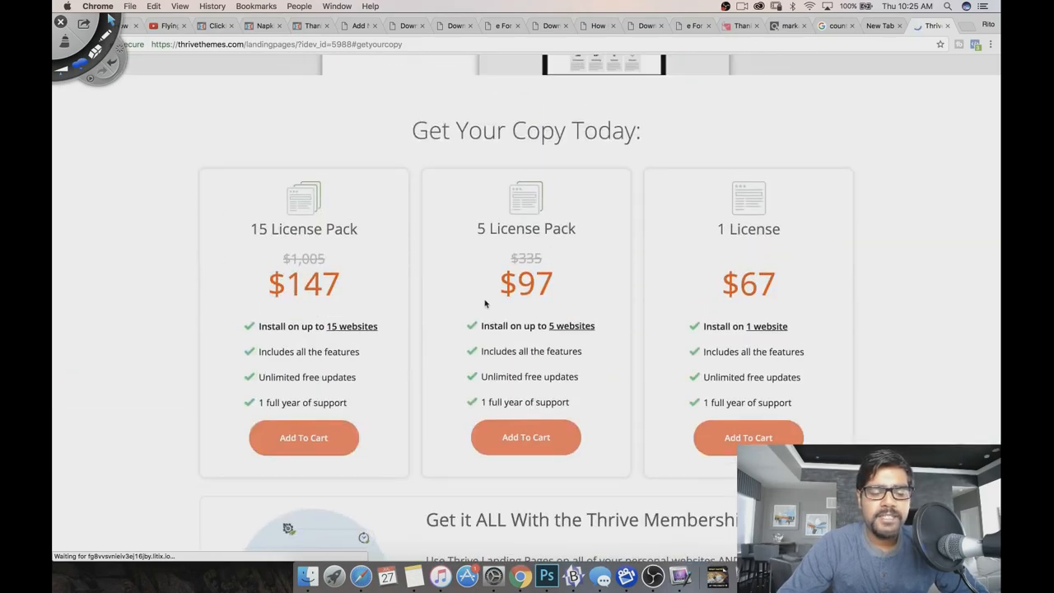
pyautogui.scroll(10, 484, 303)
pyautogui.scroll(-4, 485, 303)
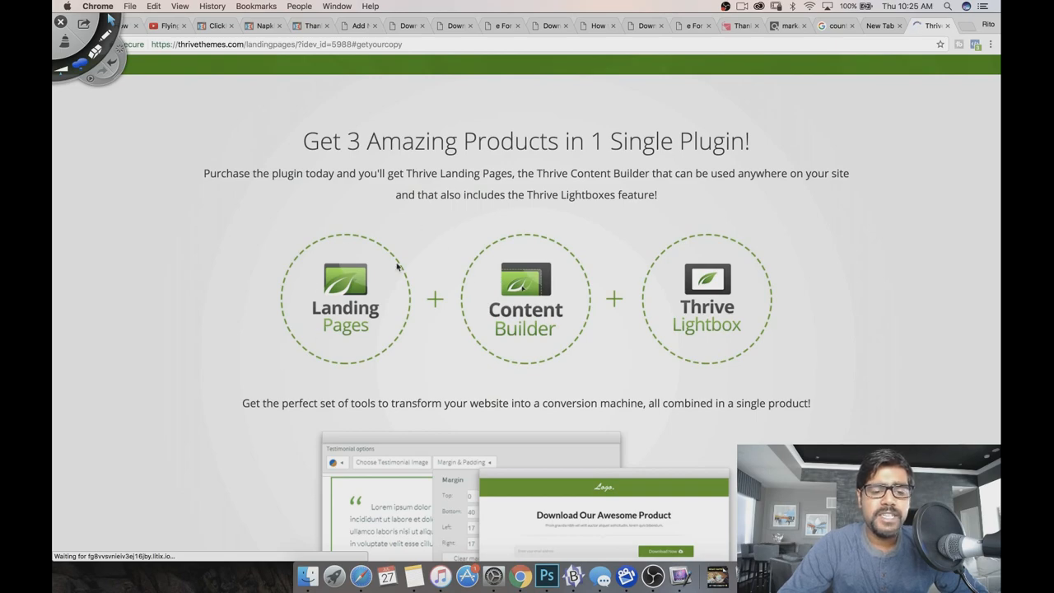
pyautogui.scroll(-20, 356, 279)
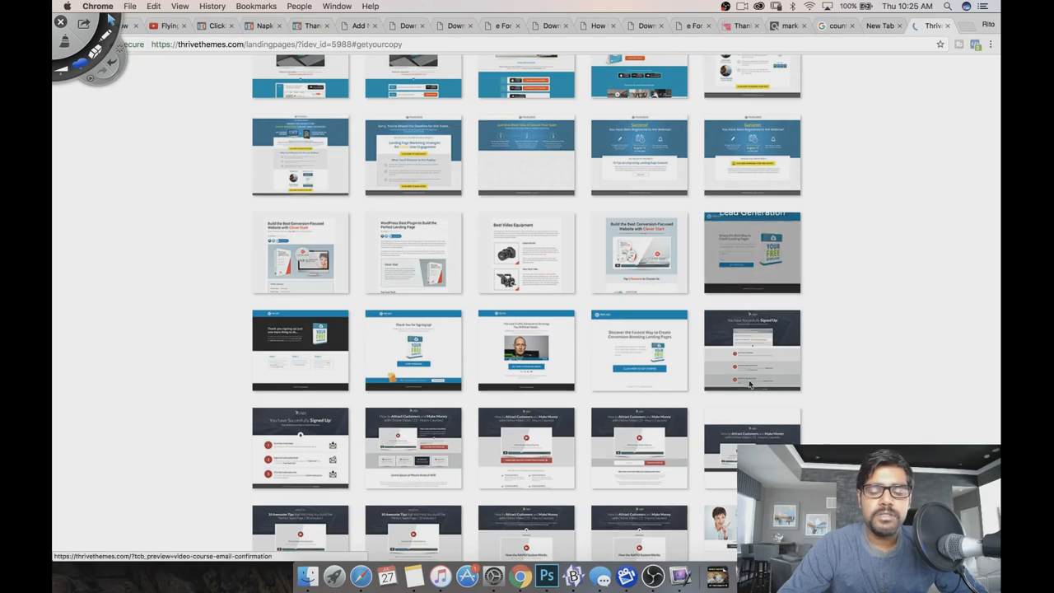
pyautogui.scroll(-20, 528, 306)
pyautogui.scroll(-20, 528, 306)
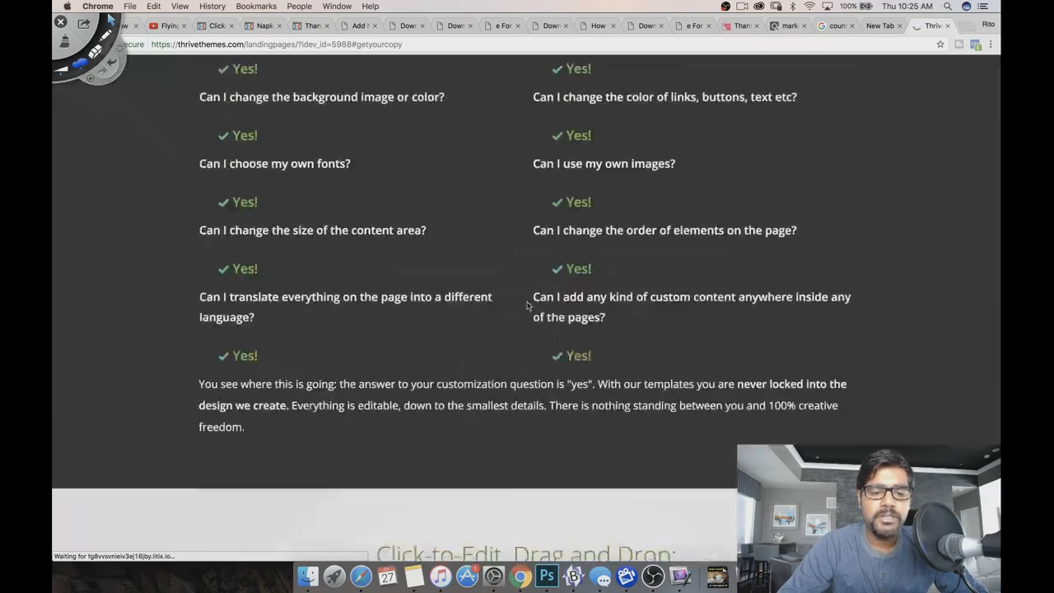
pyautogui.scroll(-15, 528, 305)
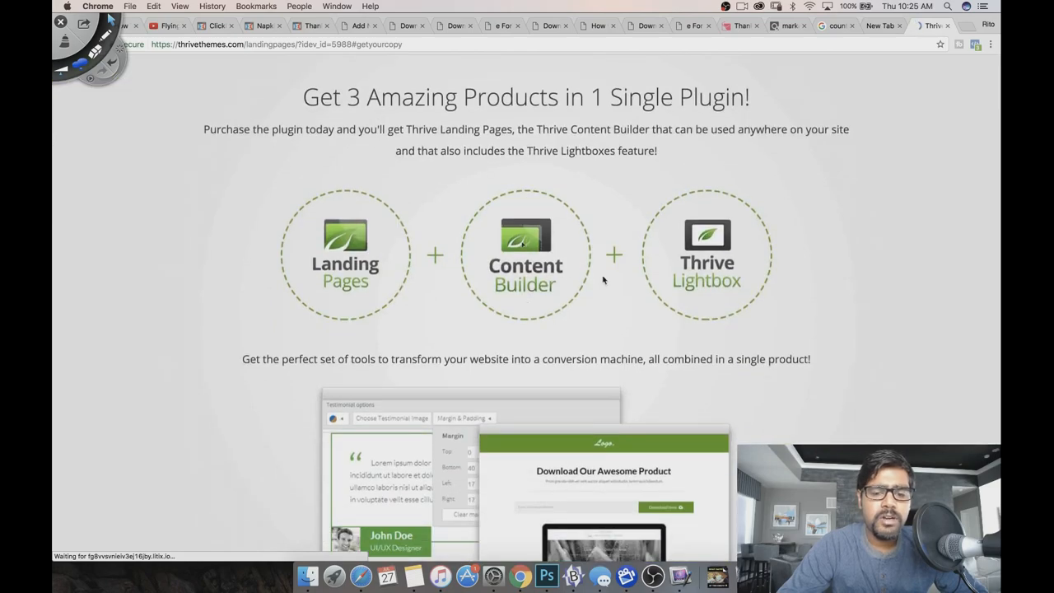
pyautogui.scroll(20, 717, 306)
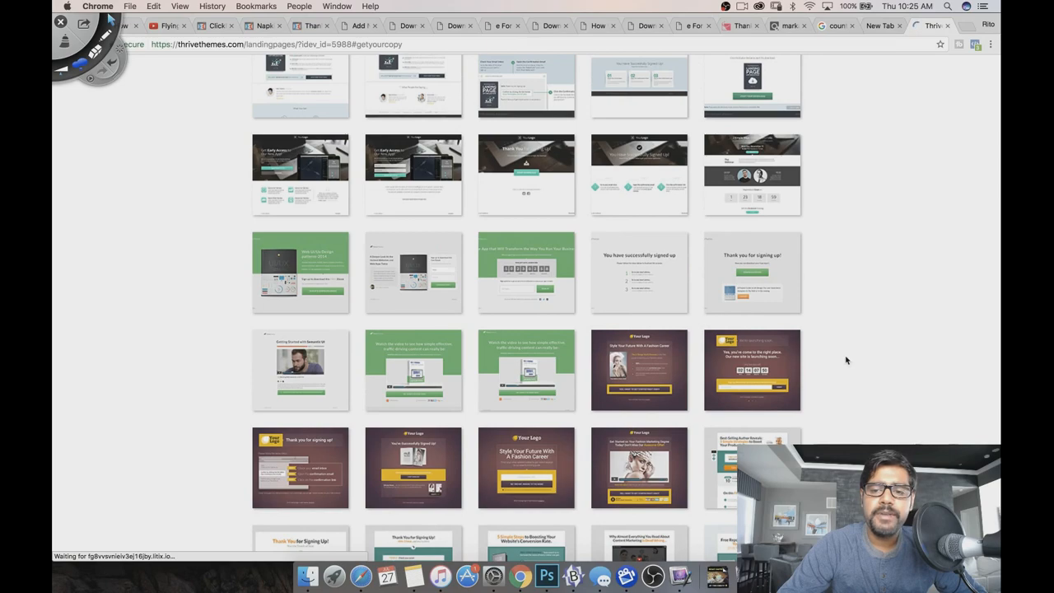
# Look over the overview of all Thrive products once more and close it.
pyautogui.scroll(20, 845, 360)
pyautogui.click(849, 80)
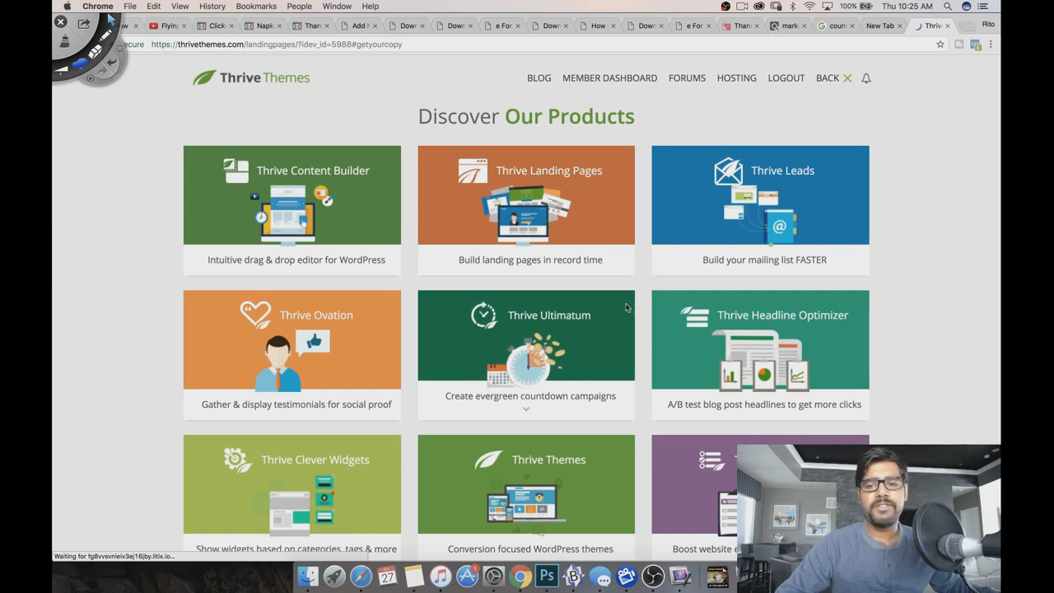
pyautogui.click(847, 79)
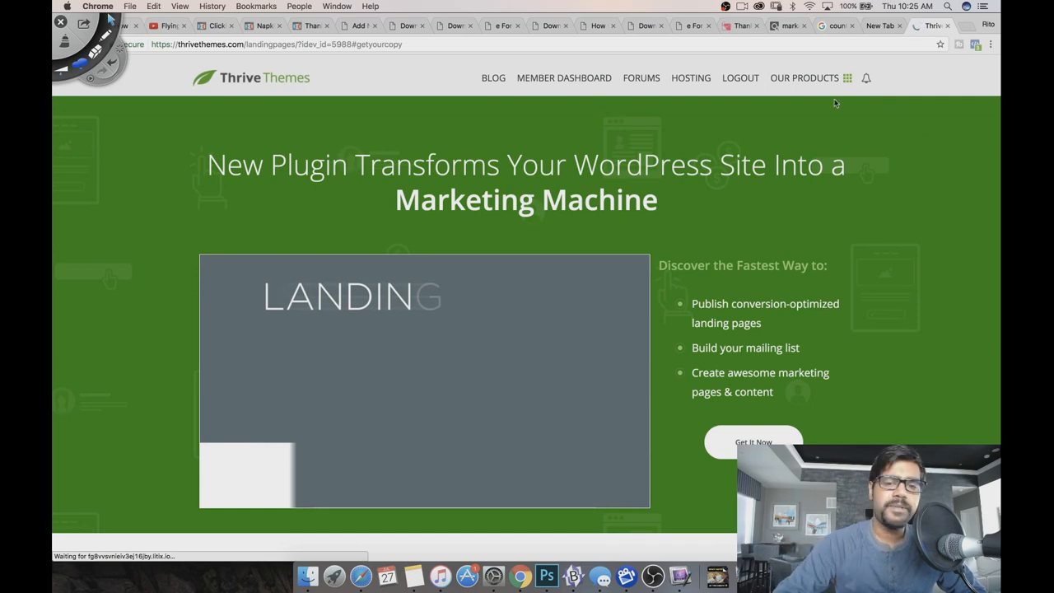
# Bring up the EFE funnel's stats in ClickFunnels, and switch OBS to the Only Screen scene.
pyautogui.click(552, 25)
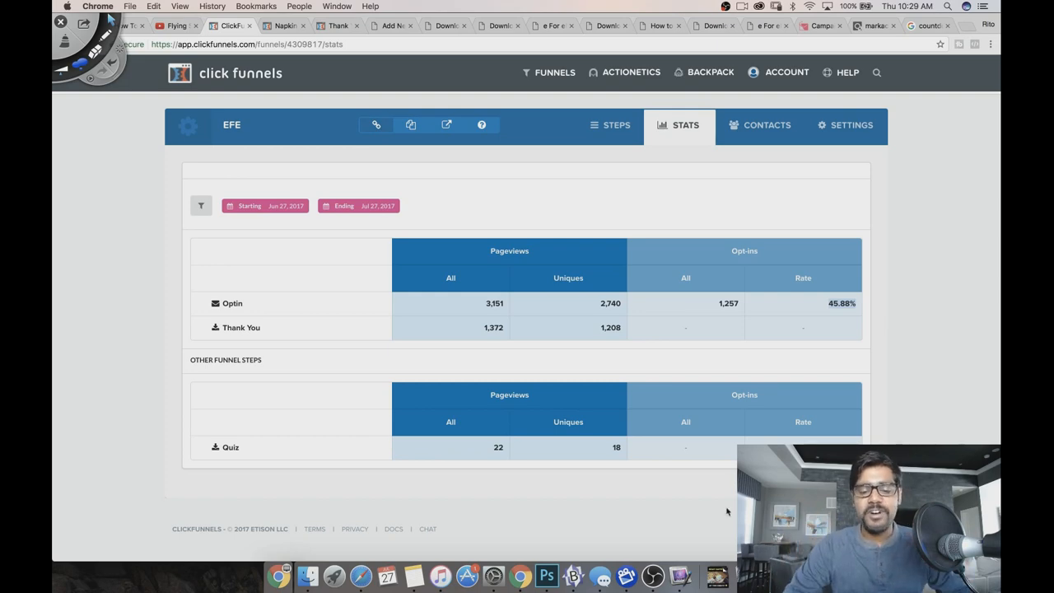
pyautogui.click(653, 576)
pyautogui.click(379, 436)
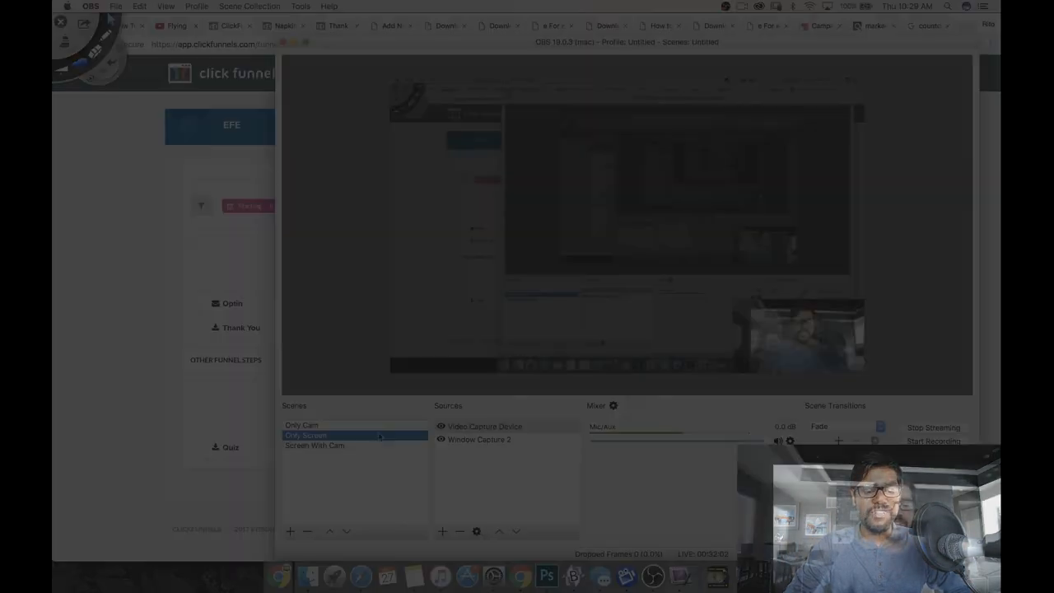